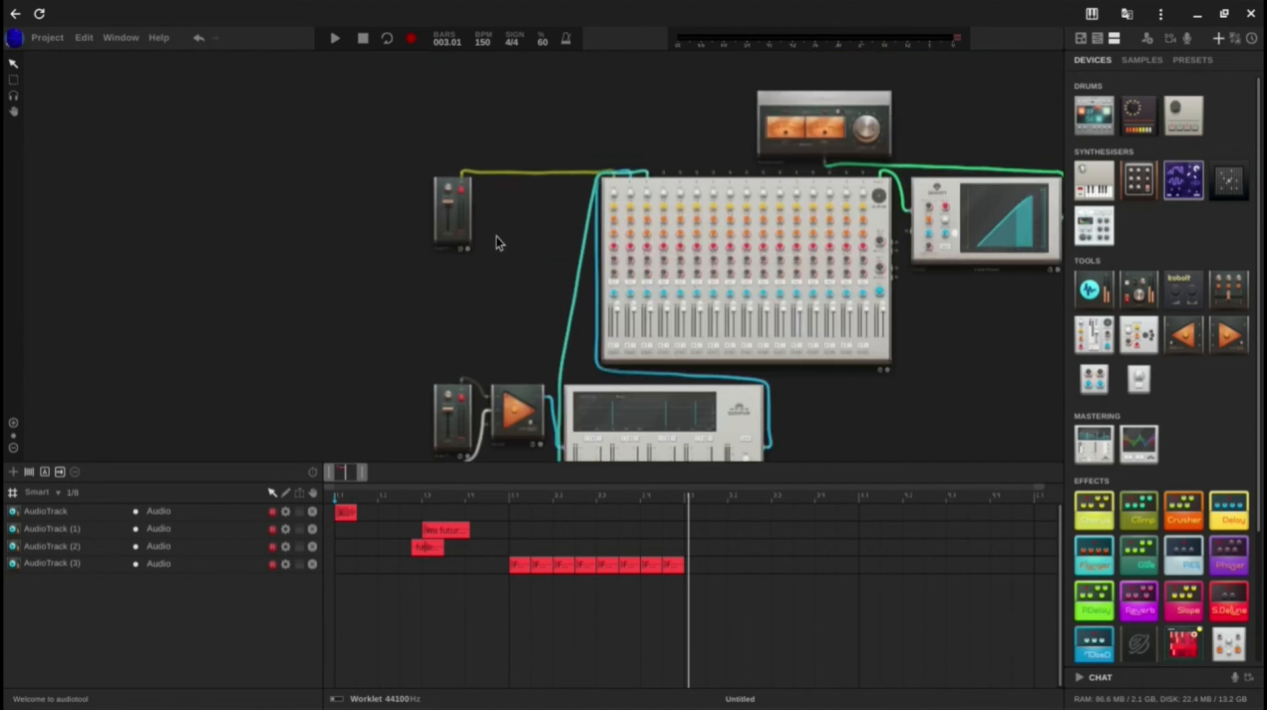
Step: Play the opening sample on AudioTrack, stop it, and return the playback position to the start of the timeline
key("space")
key("space")
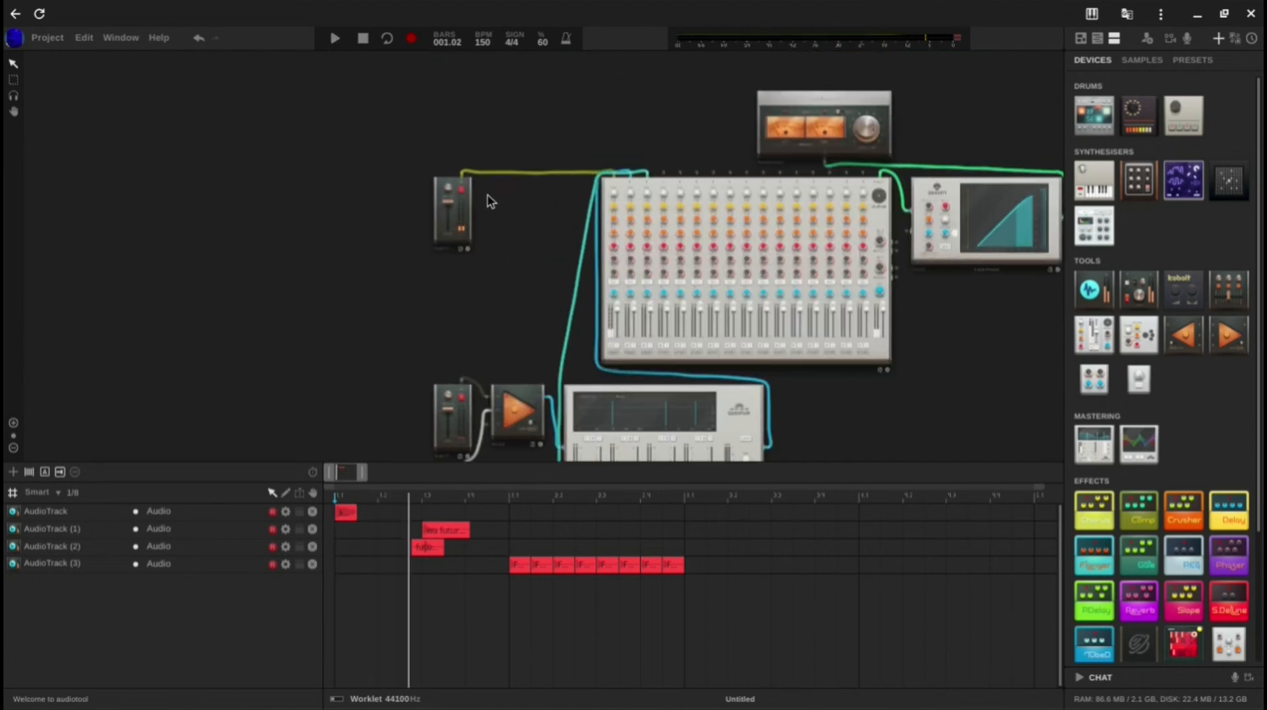
left_click(335, 496)
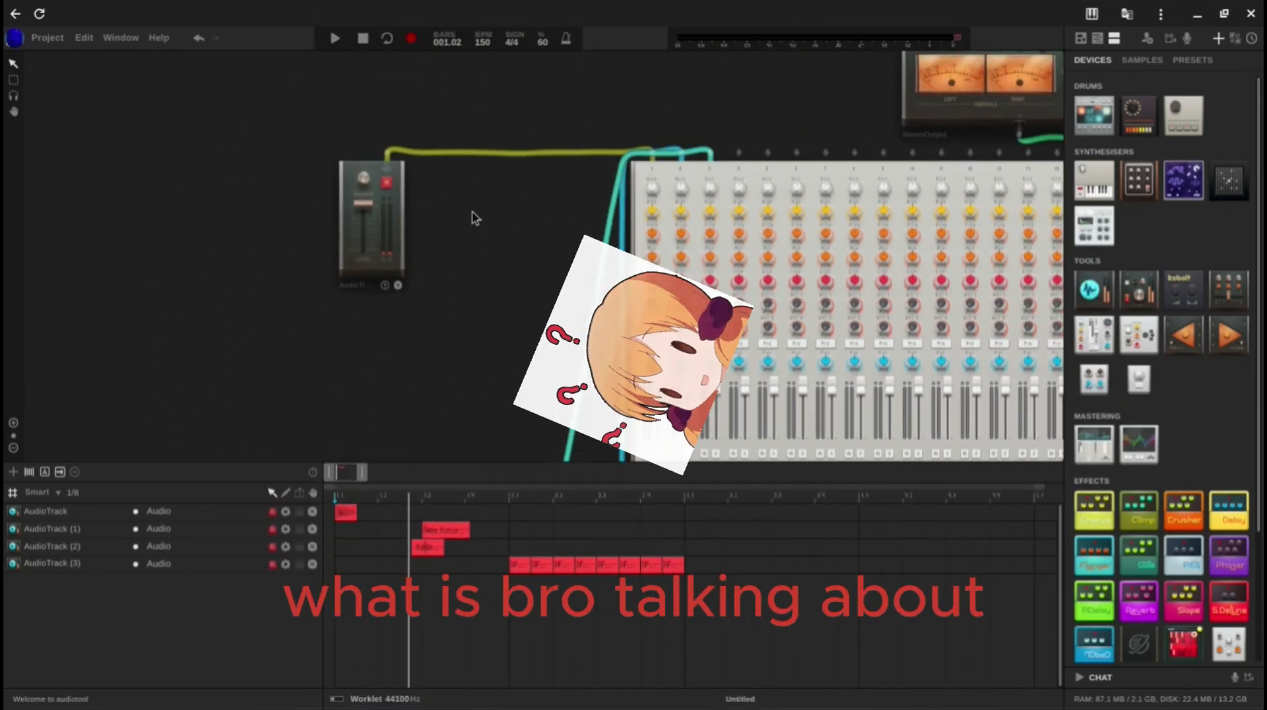
Step: Play back the overlapping samples on AudioTrack (1) and AudioTrack (2), examining their audio devices, merger and Quantum compressor
left_click_drag(473, 218, 473, 7)
left_click_drag(480, 134, 471, 29)
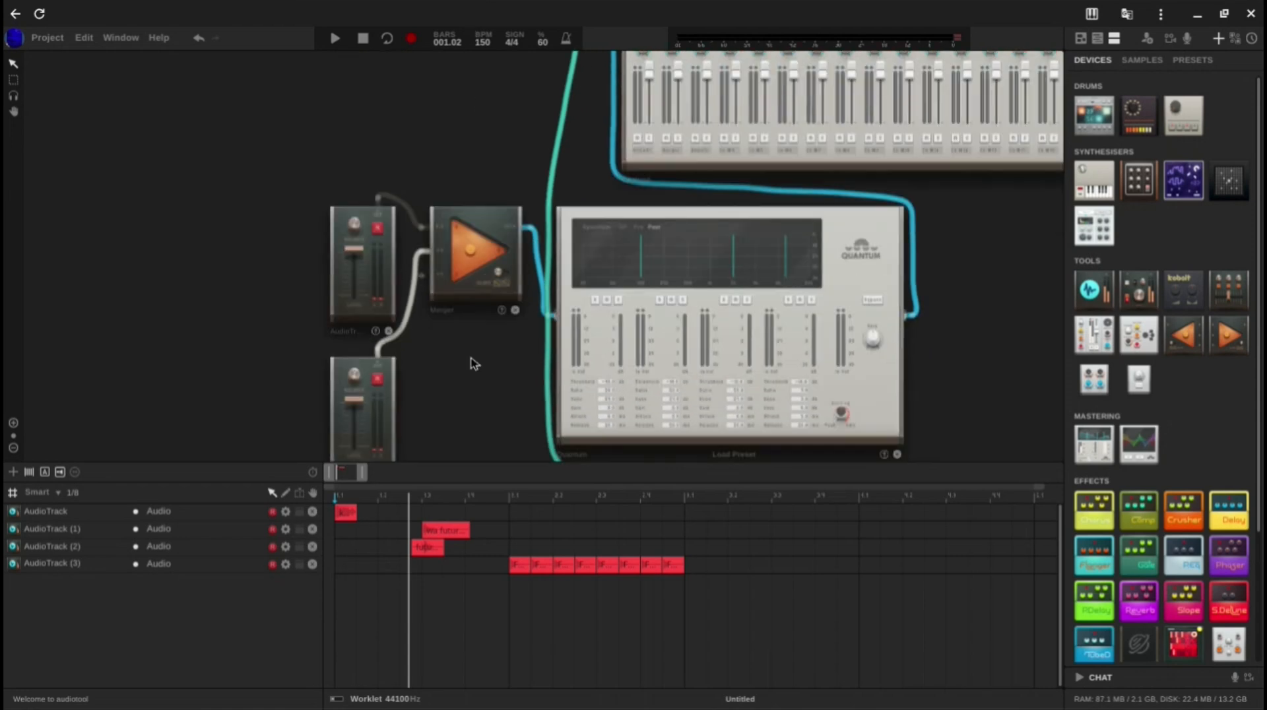
key("space")
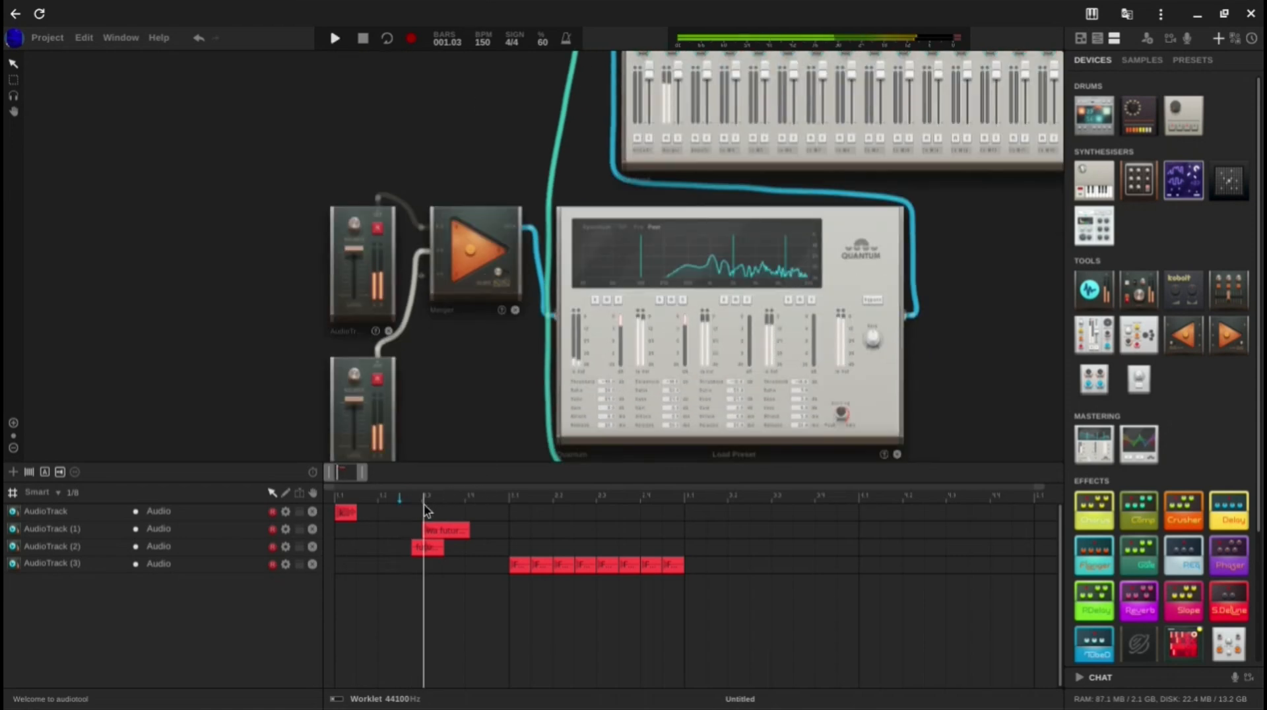
left_click_drag(417, 409, 344, 359)
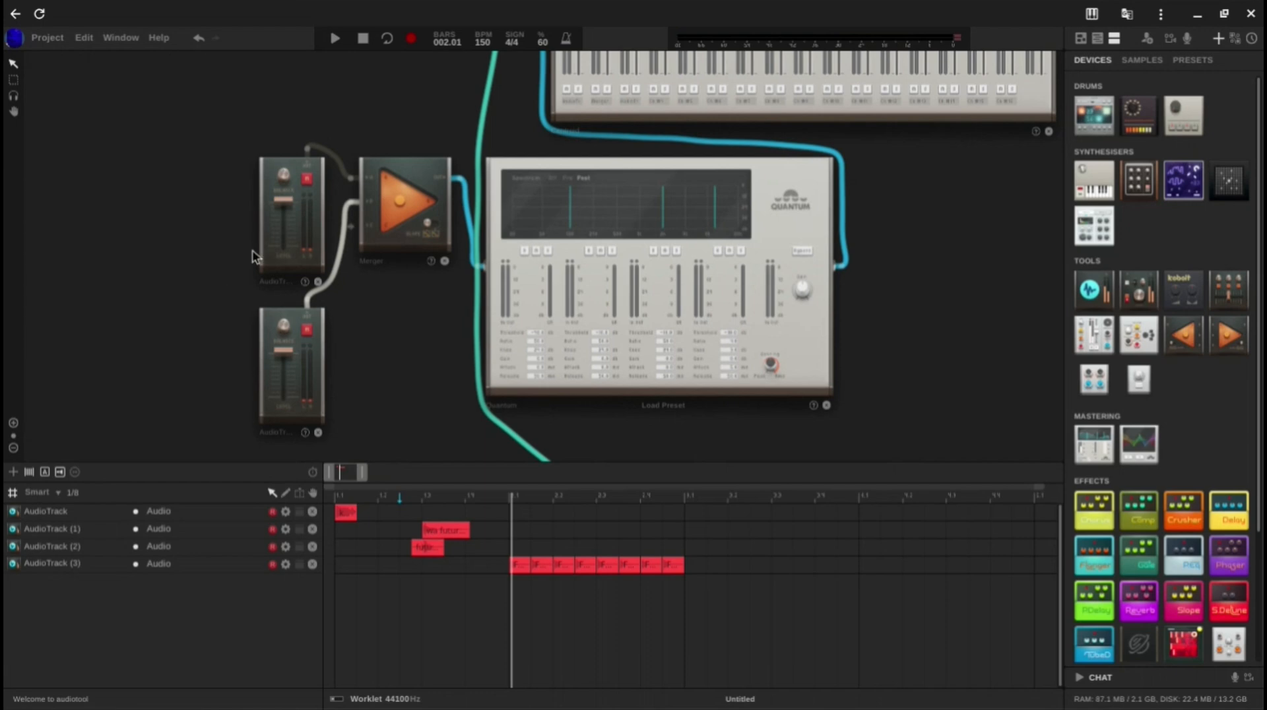
left_click_drag(477, 568, 404, 510)
left_click(688, 531)
key("space")
key("space")
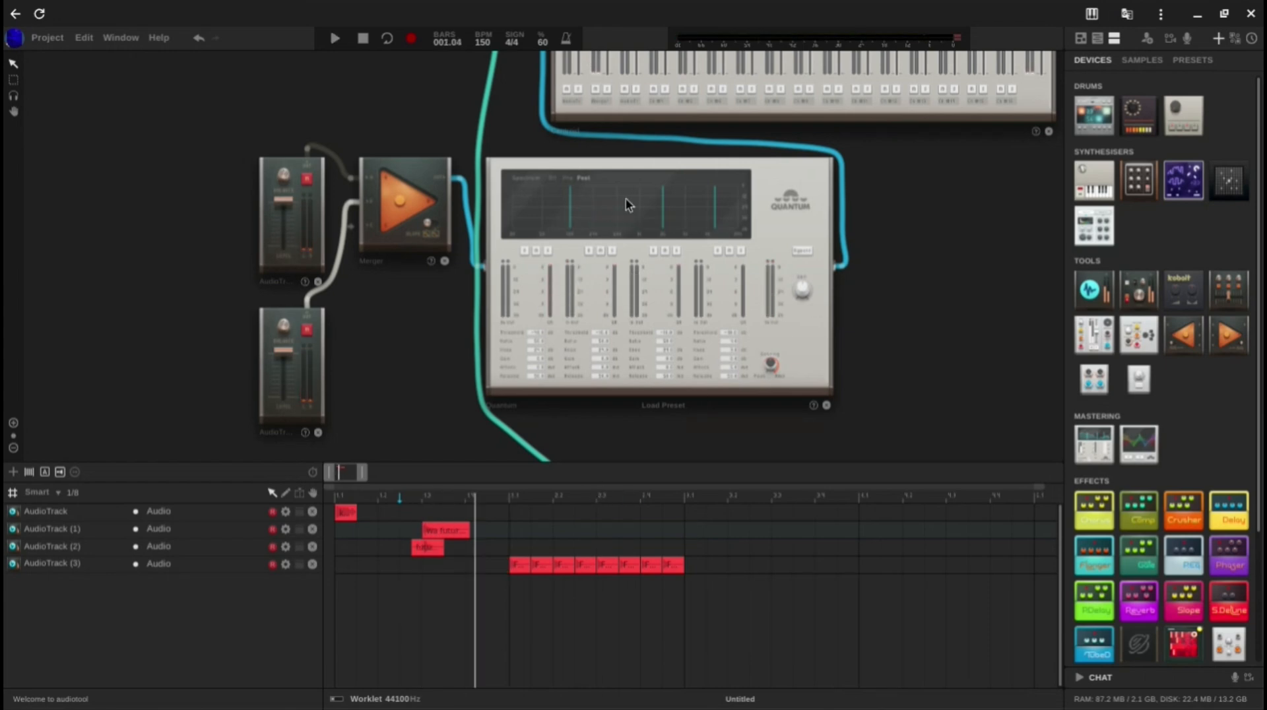
key("space")
key("space")
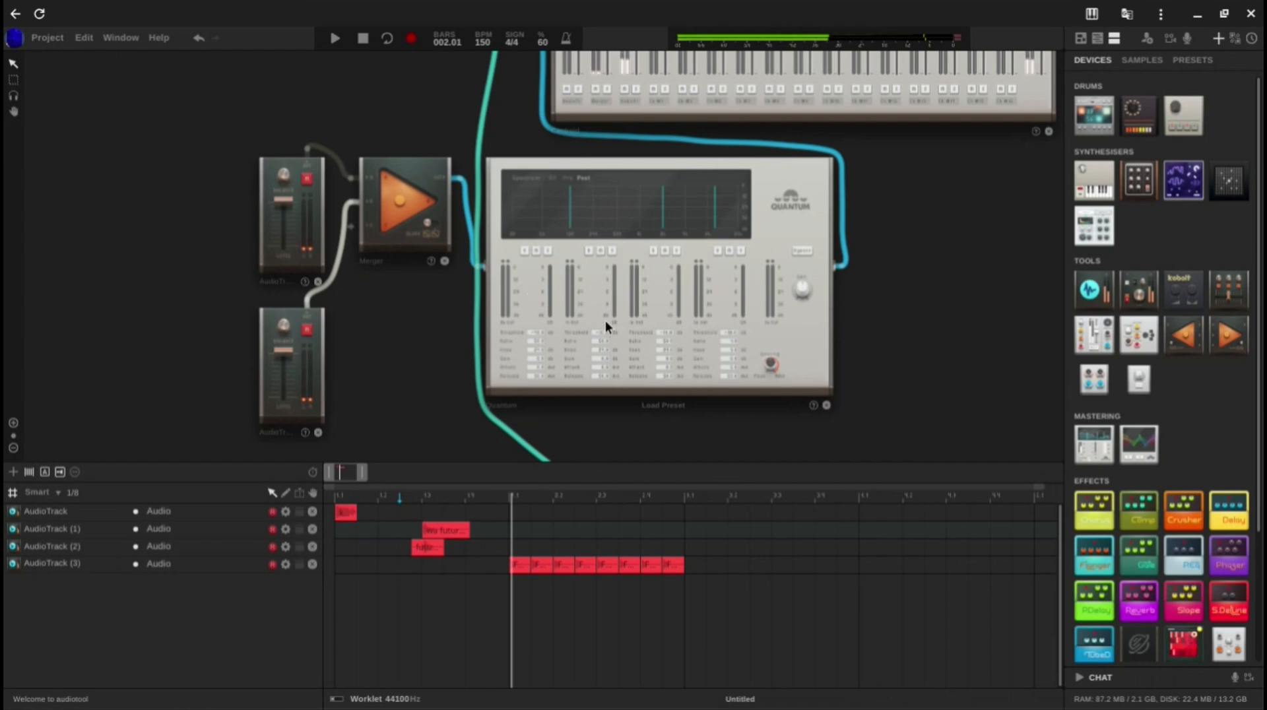
Step: Play the row of regions on AudioTrack (3) from bar 2 and examine its Quantum device and the spacing of the samples
left_click(509, 502)
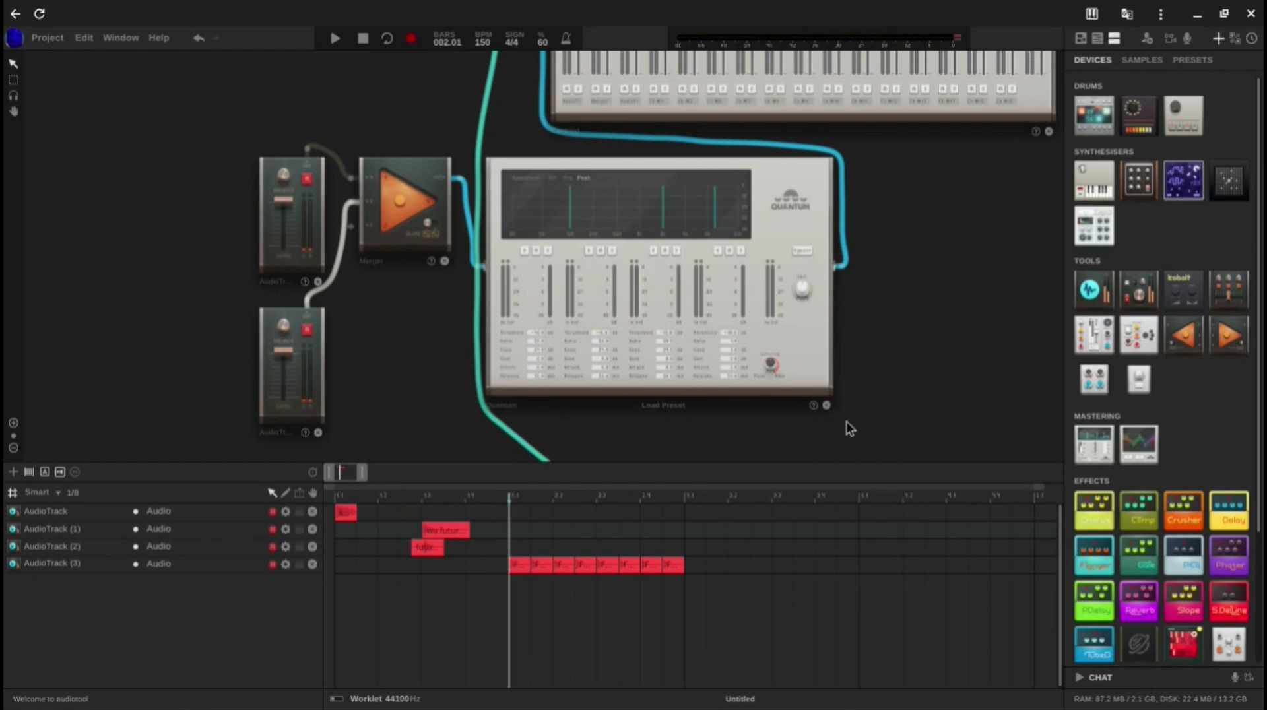
left_click_drag(846, 427, 838, 282)
left_click_drag(746, 347, 749, 24)
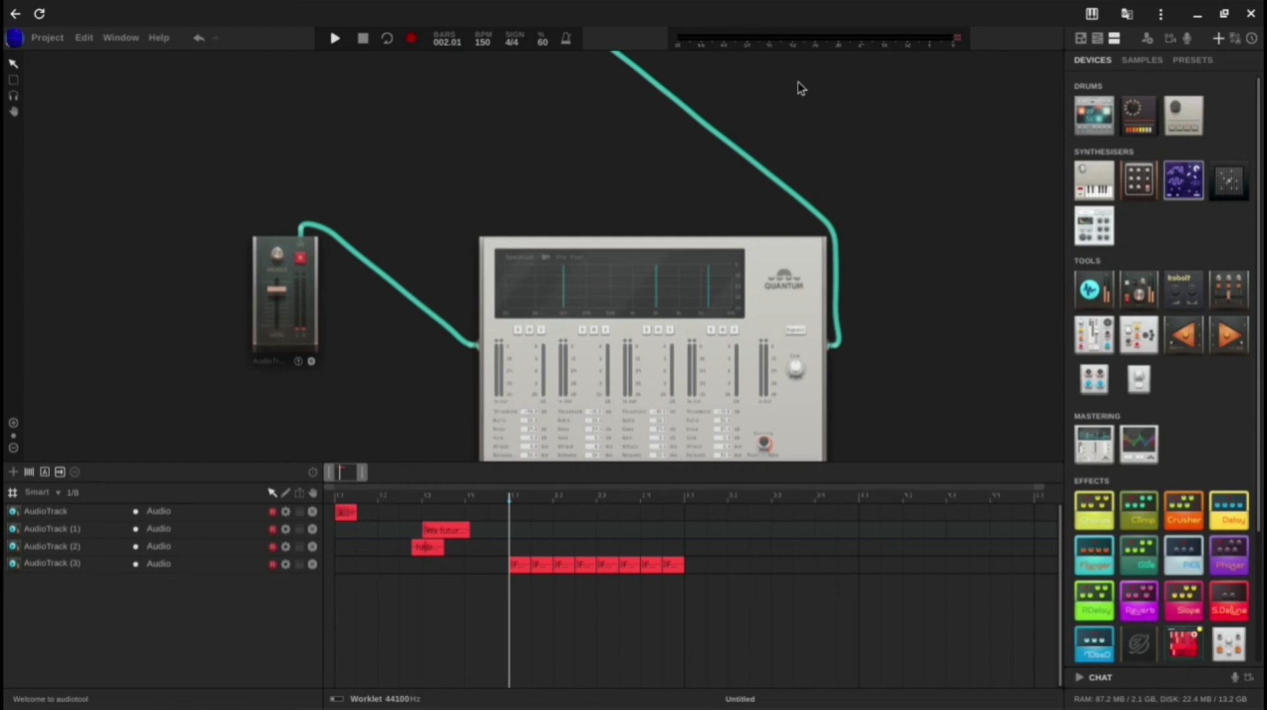
key("space")
key("space")
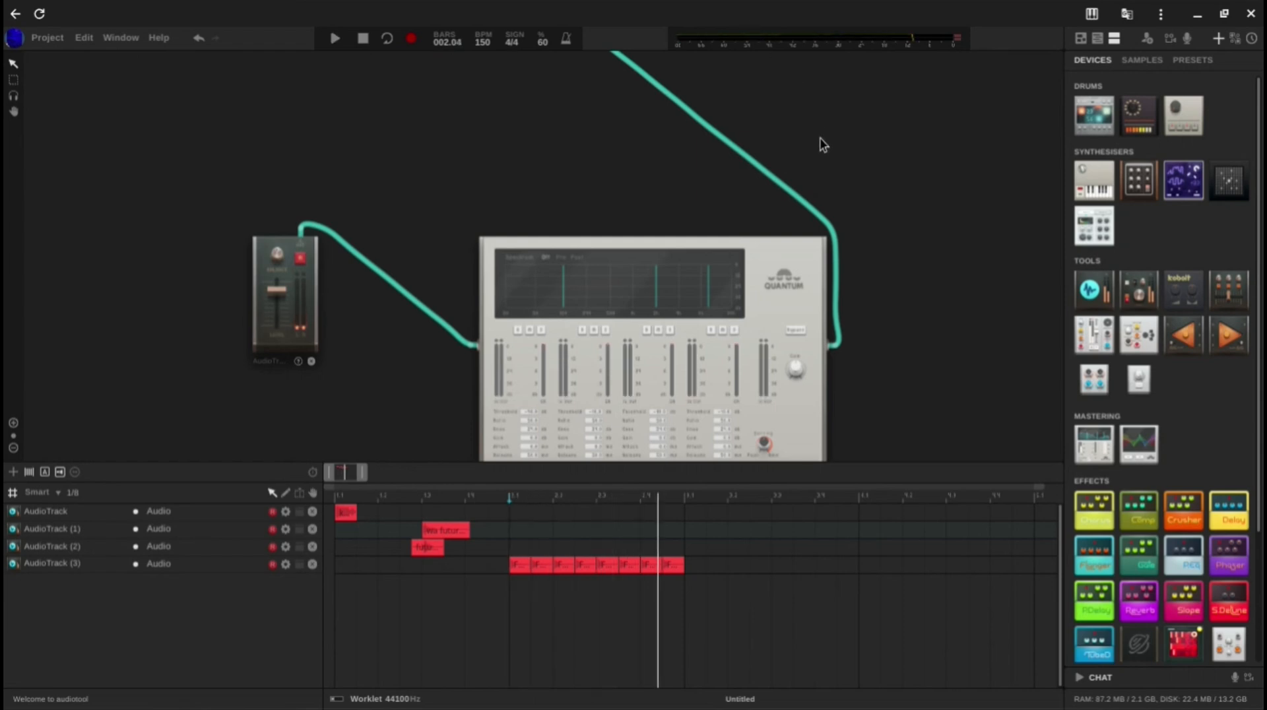
left_click_drag(334, 476, 354, 477)
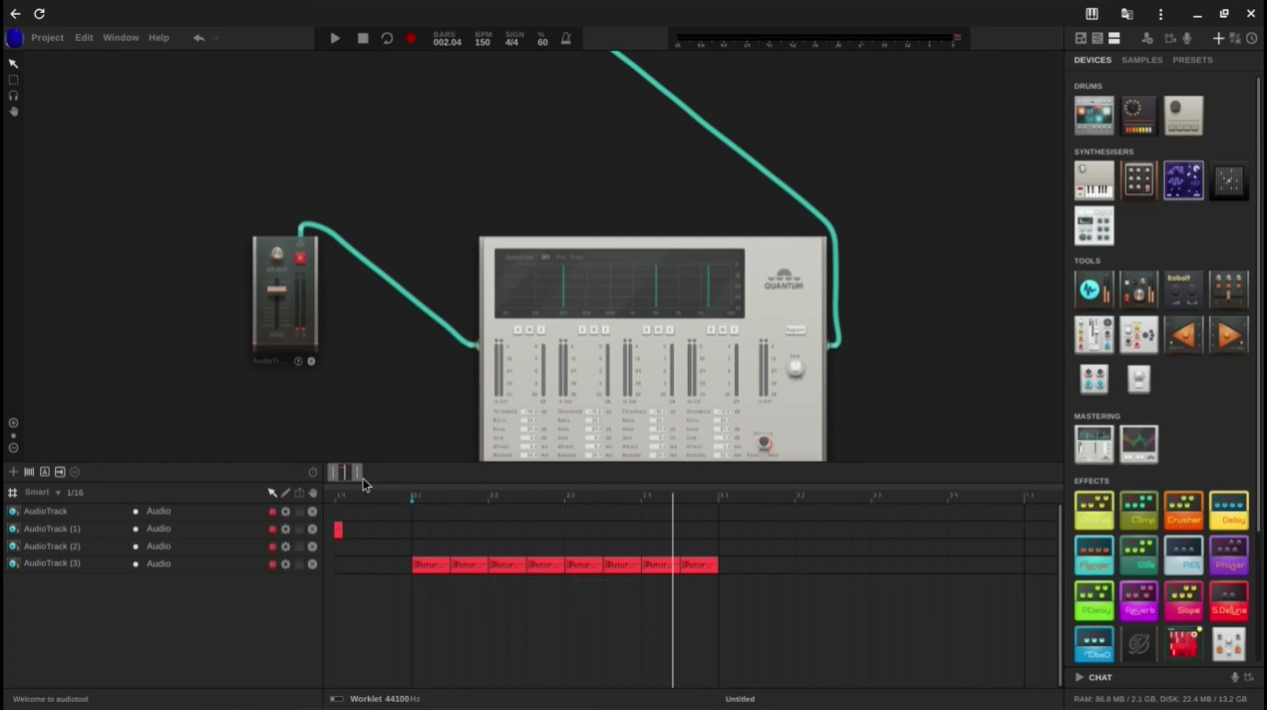
left_click_drag(354, 478, 347, 477)
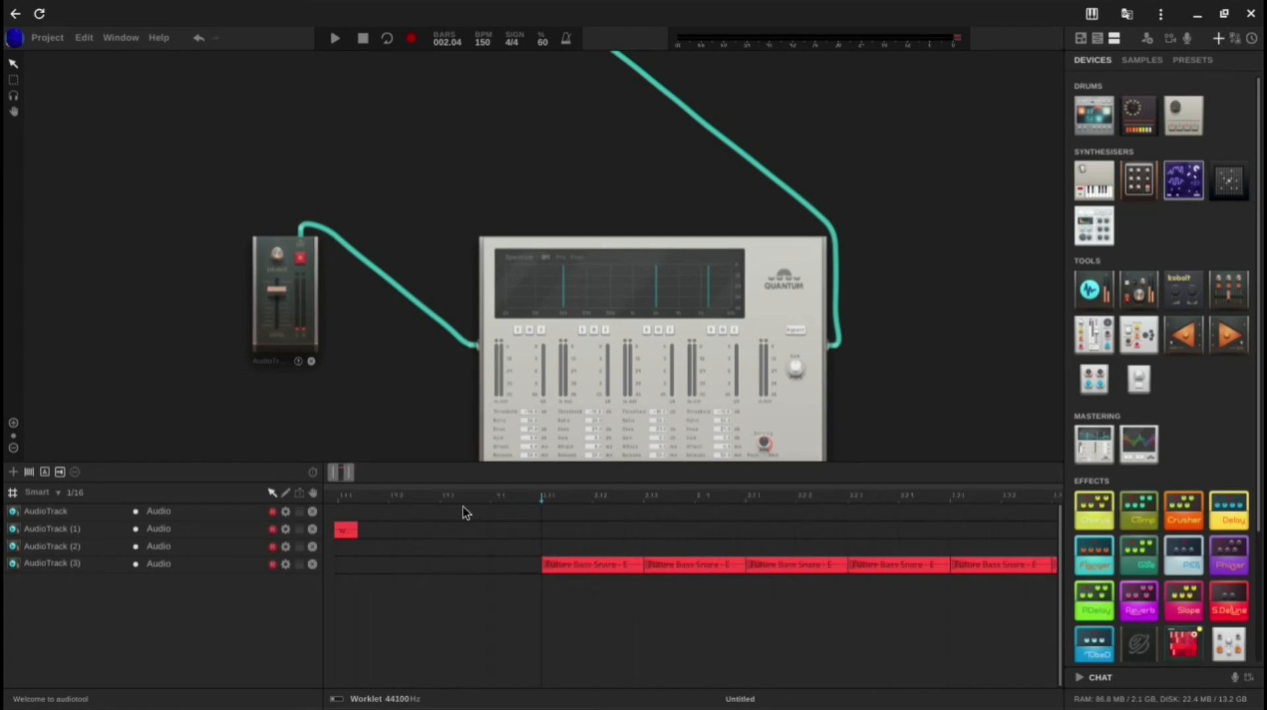
key("space")
key("space")
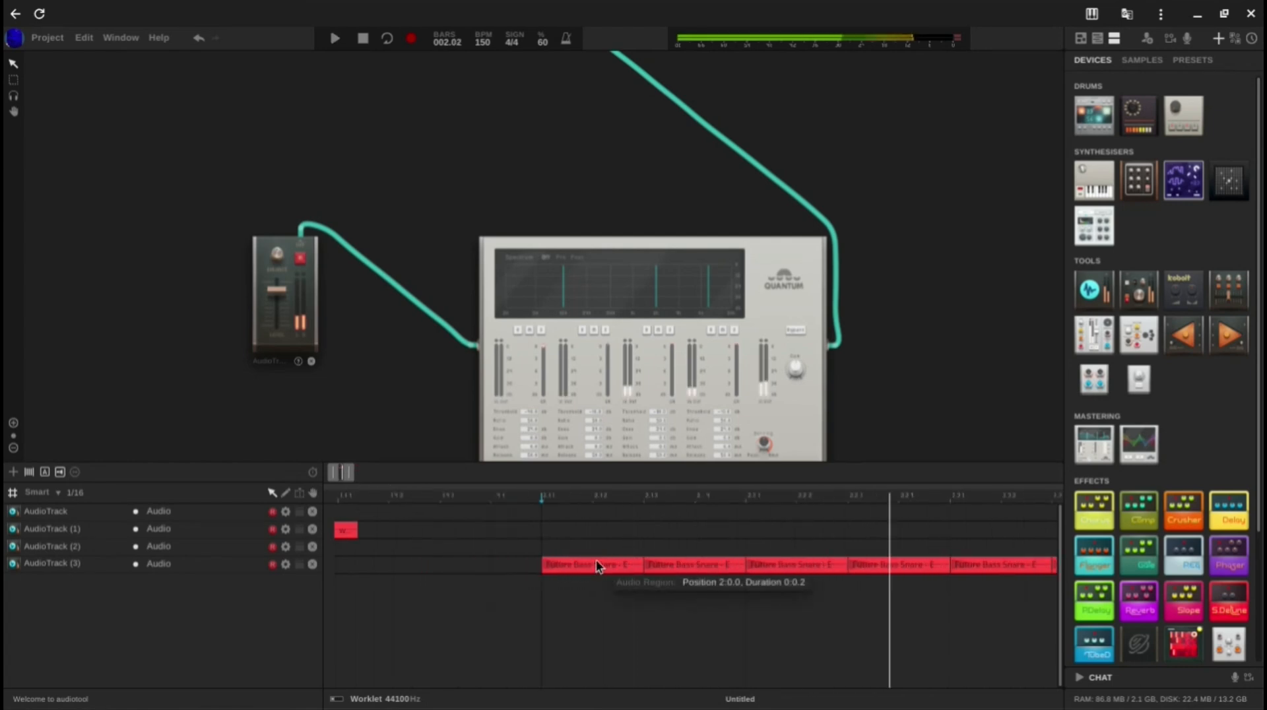
Step: Copy the region at the start of AudioTrack to beat 4 of bar 1 and beat 2 of bar 2
left_click_drag(349, 474, 365, 481)
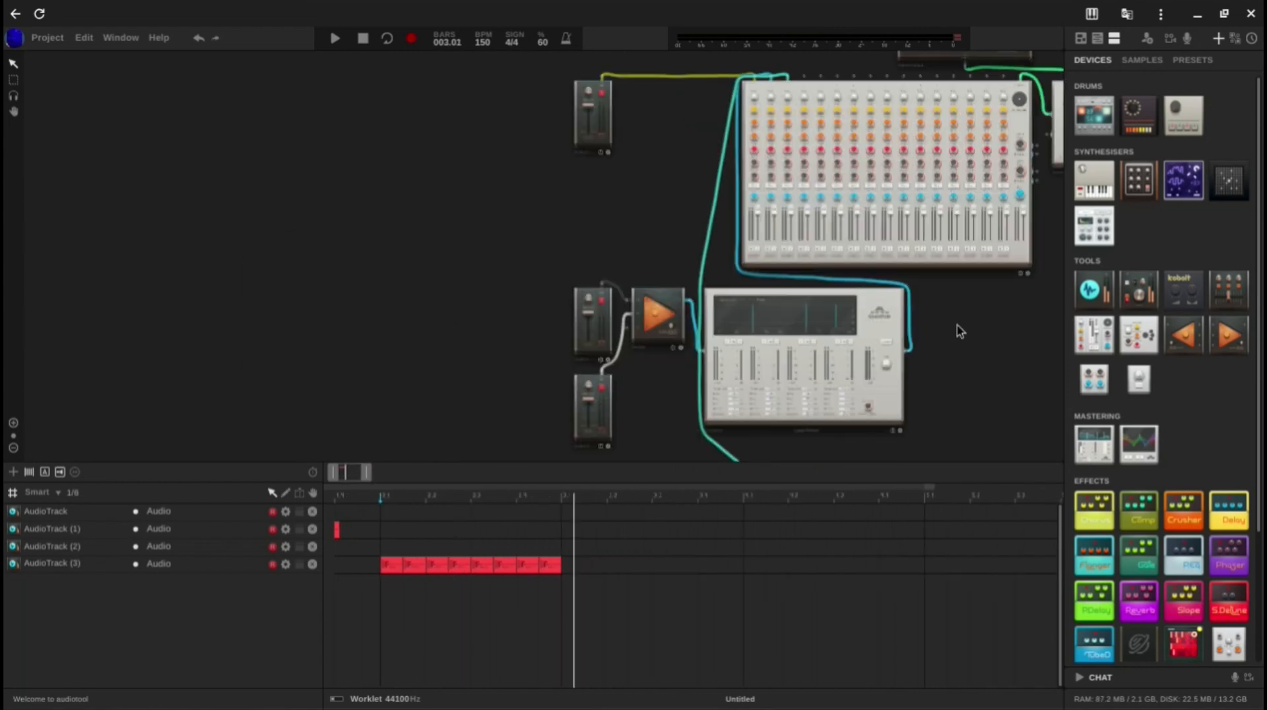
left_click_drag(956, 330, 827, 323)
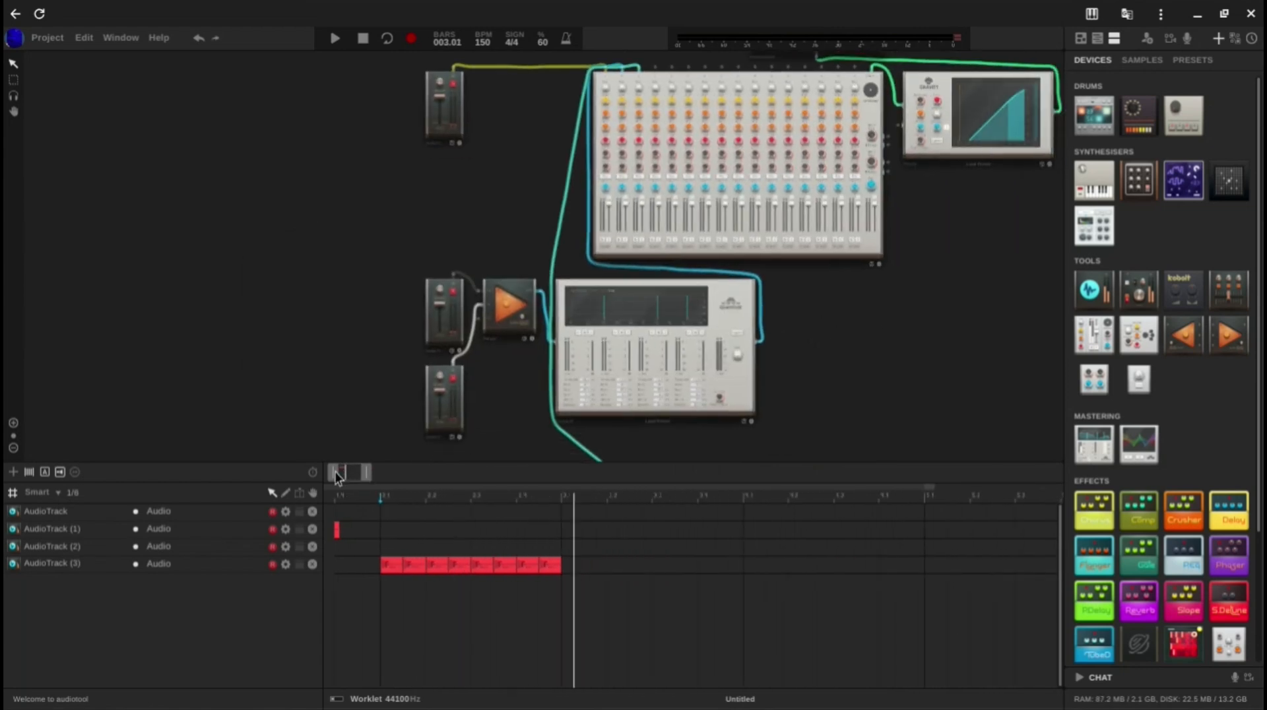
left_click_drag(335, 473, 299, 471)
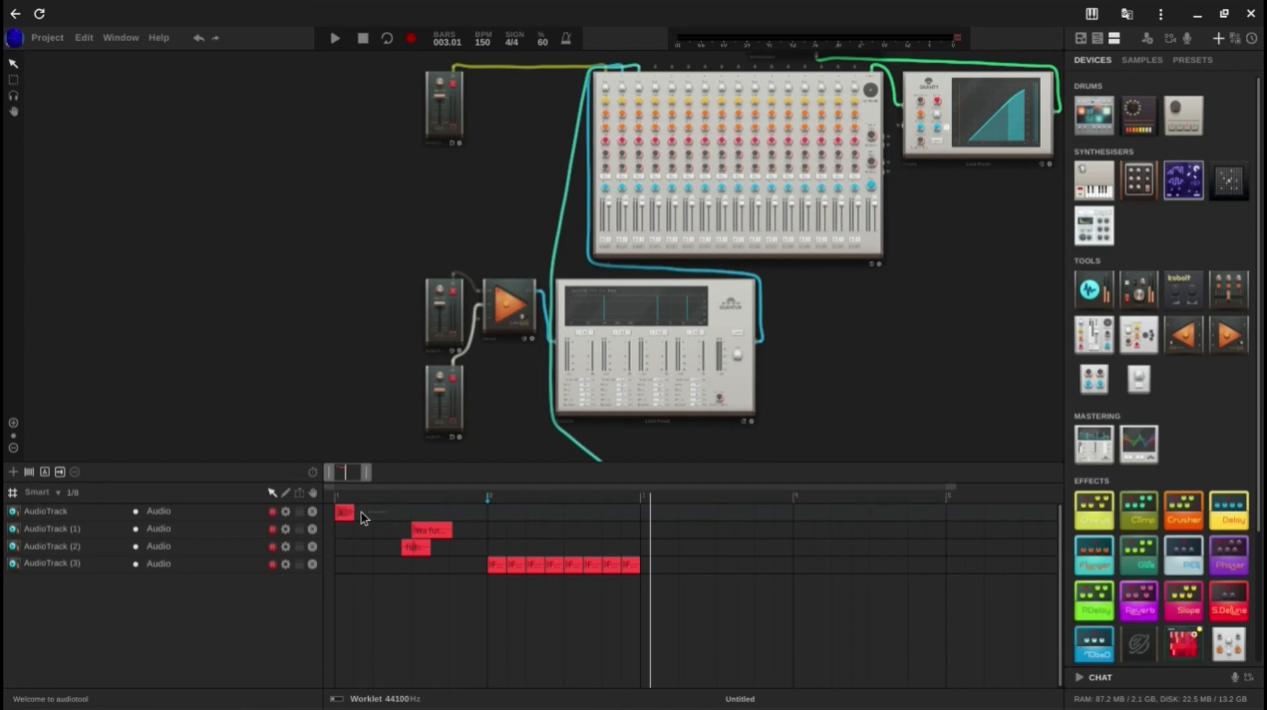
left_click_drag(344, 514, 572, 528)
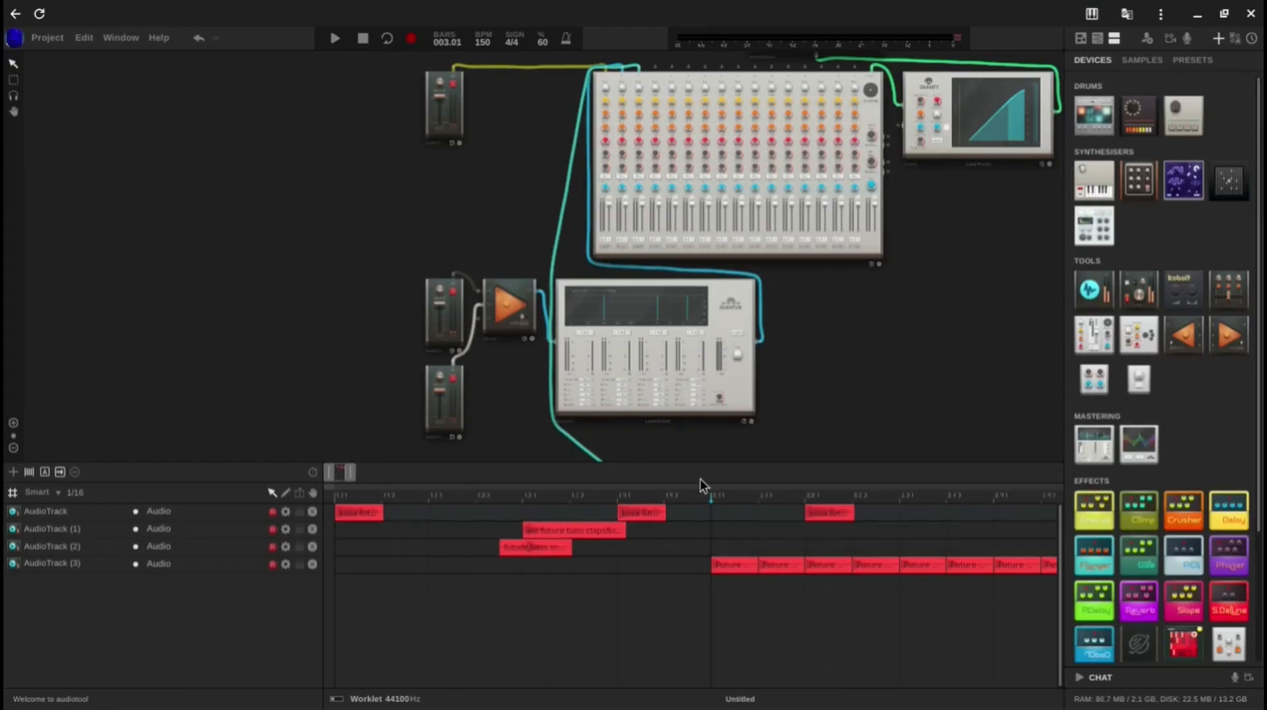
Step: Play the arrangement from the start of the timeline to hear the placement of the copied AudioTrack samples
left_click(802, 503)
left_click(336, 497)
key("space")
Step: Move the whole row of AudioTrack (3) regions one bar earlier so it starts at bar 1
left_click_drag(351, 474, 367, 478)
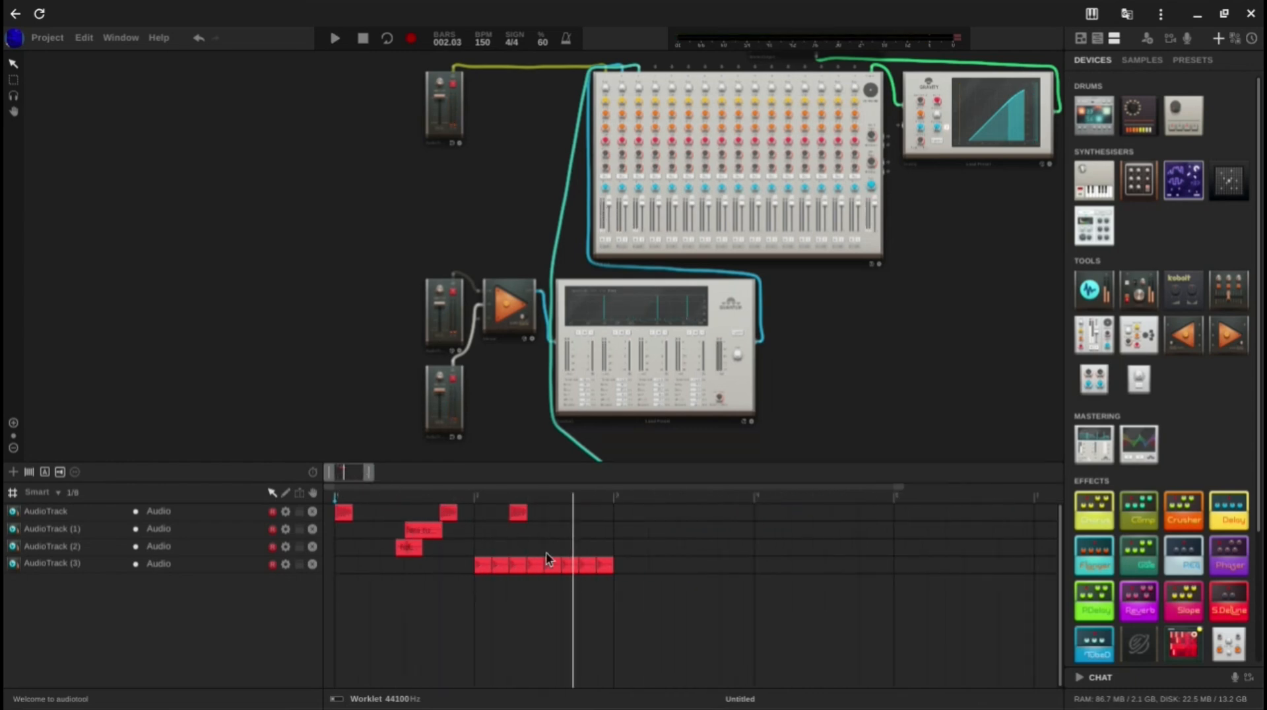
left_click_drag(715, 572, 312, 572)
left_click_drag(369, 473, 359, 474)
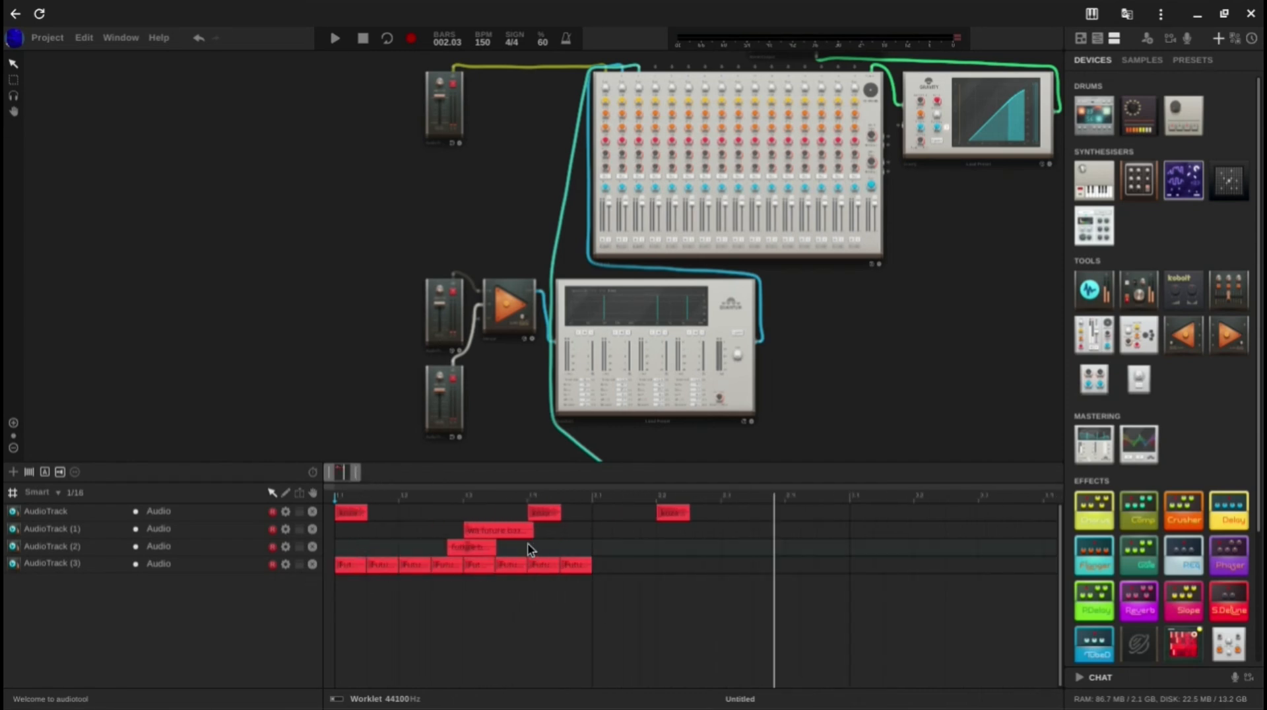
Step: Copy the AudioTrack (1) and AudioTrack (2) regions one bar later into bar 2 and play the pattern from the start
left_click_drag(474, 528, 731, 526)
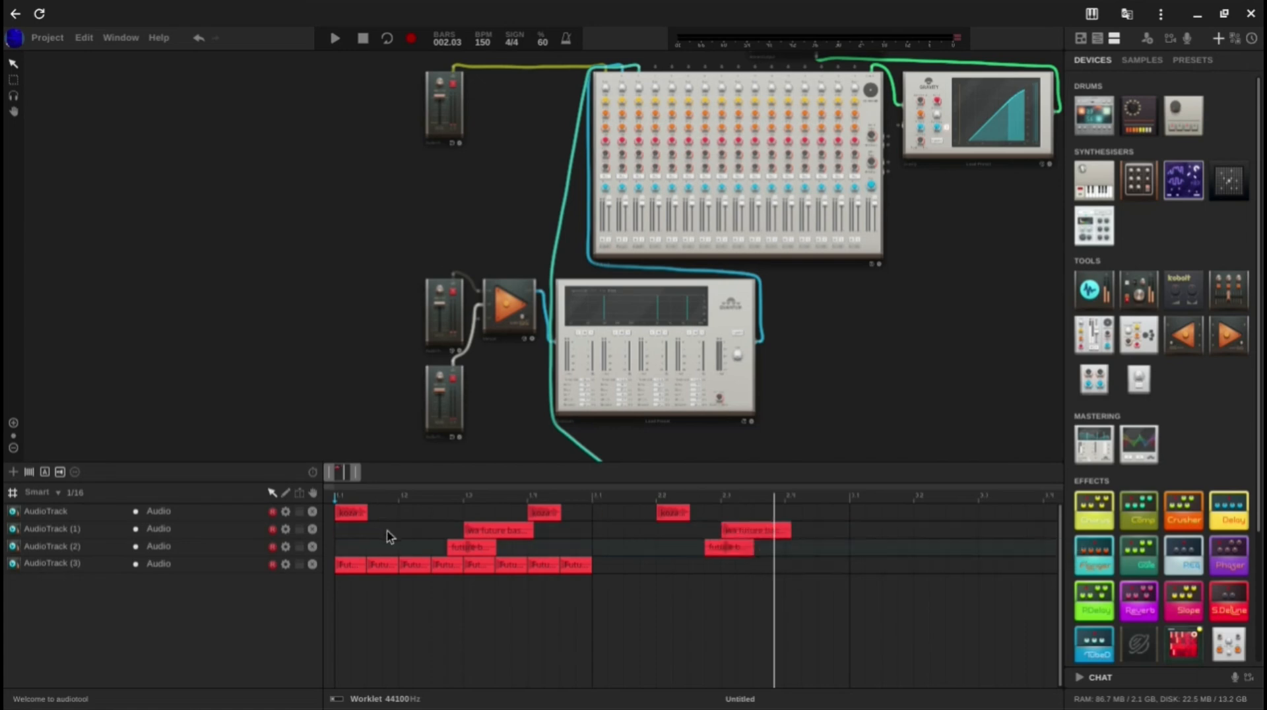
left_click(463, 495)
left_click(719, 498)
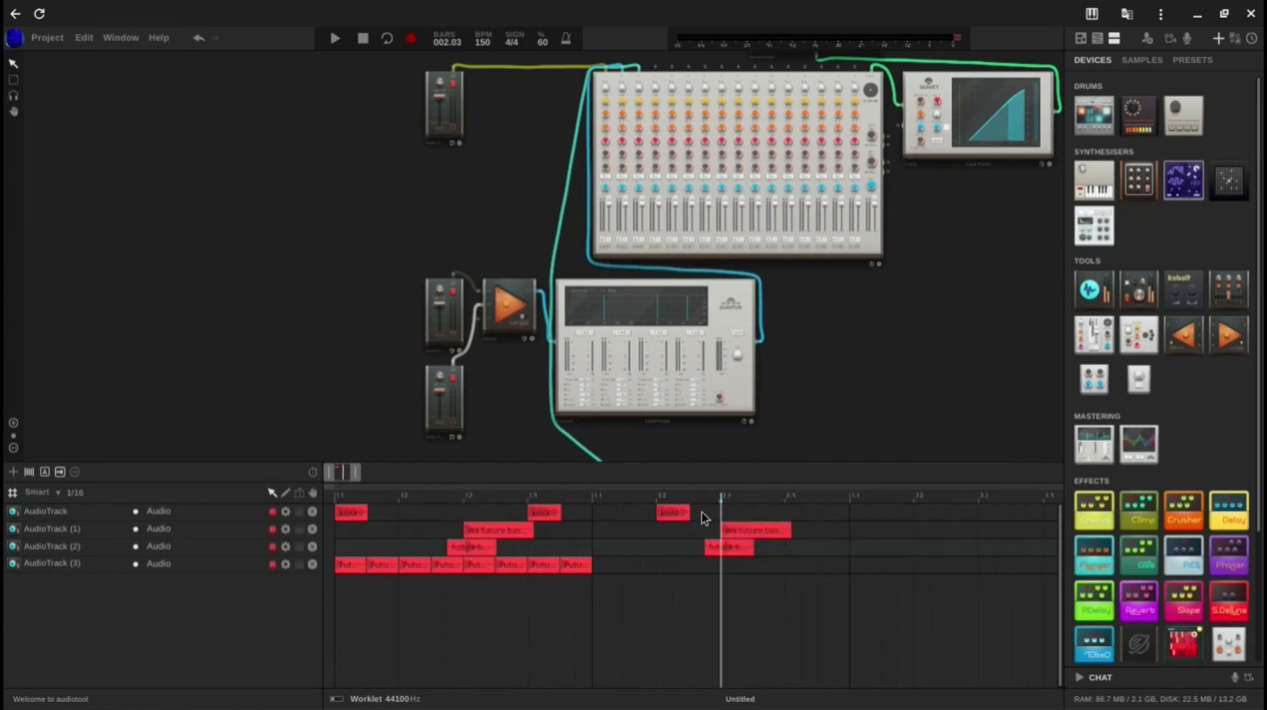
left_click(331, 498)
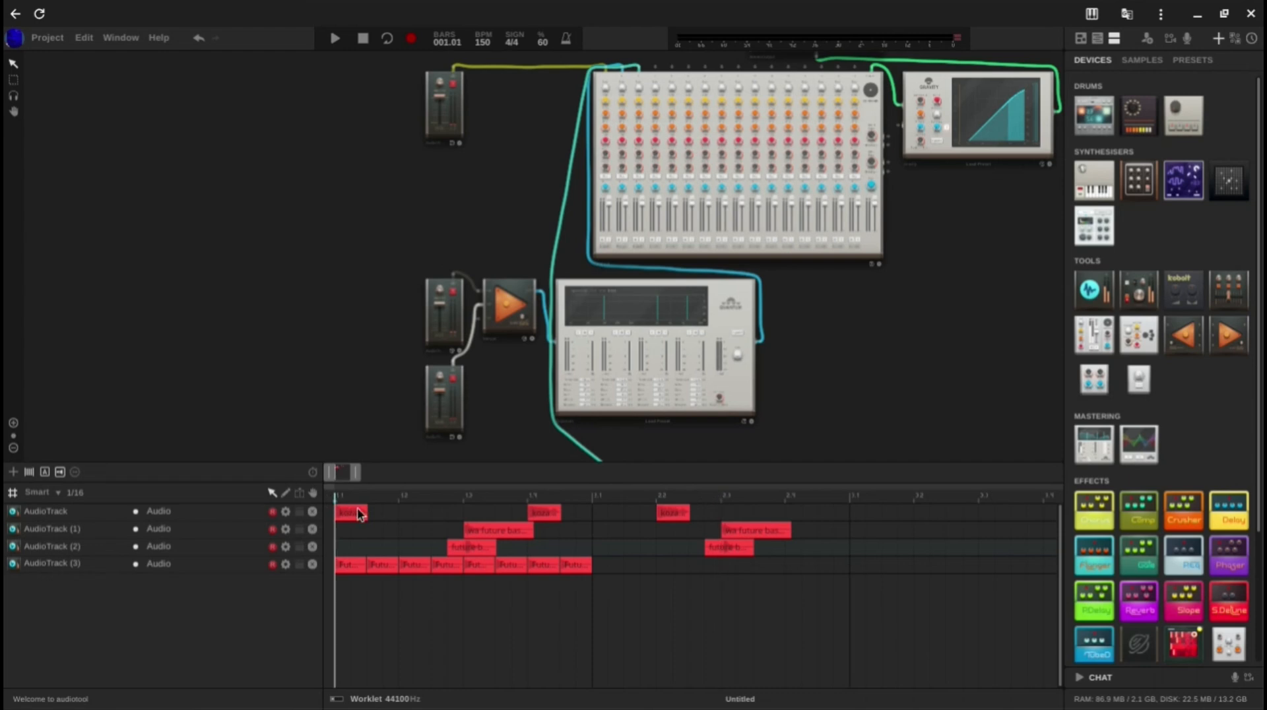
key("space")
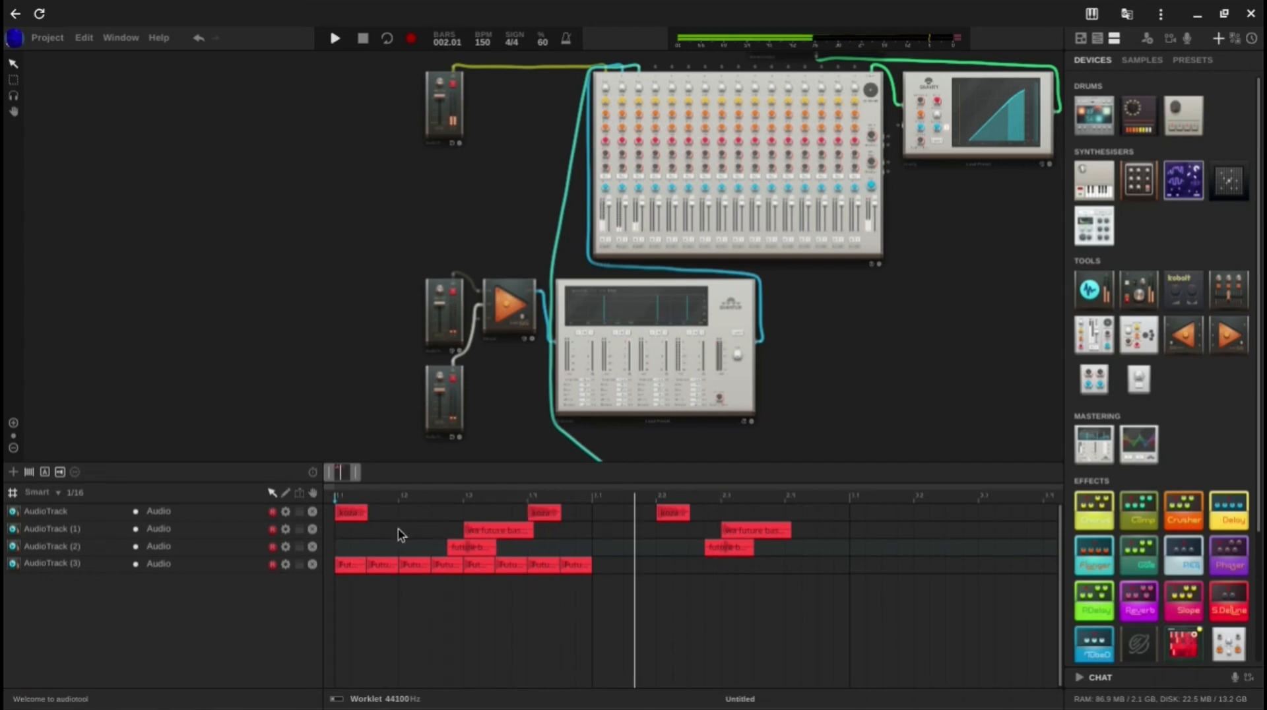
Step: Copy the bar 1 row of AudioTrack (3) regions to fill bar 2 and play the pattern
left_click_drag(629, 564, 317, 613)
left_click_drag(343, 563, 604, 596)
left_click(606, 602)
key("space")
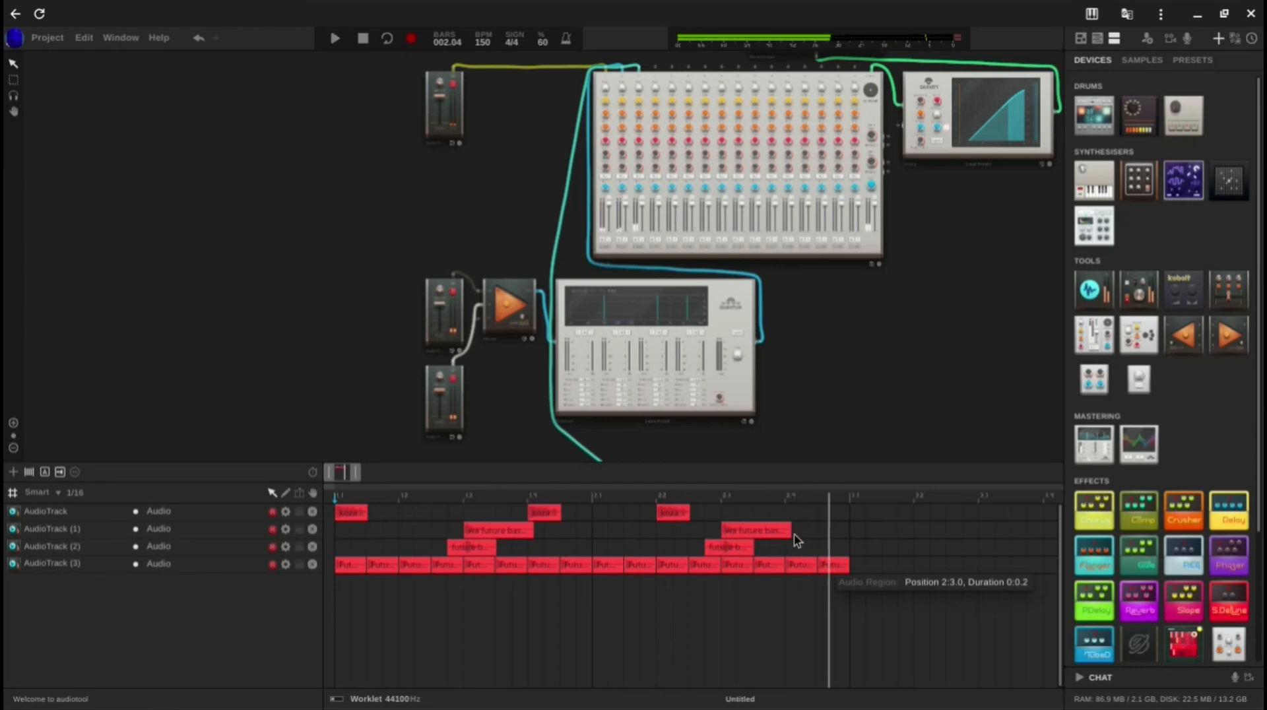
Step: Duplicate the two-bar pattern of all four audio tracks so the copy starts at bar 3
left_click_drag(886, 576, 90, 509)
left_click_drag(341, 500, 845, 470)
key("ctrl+z")
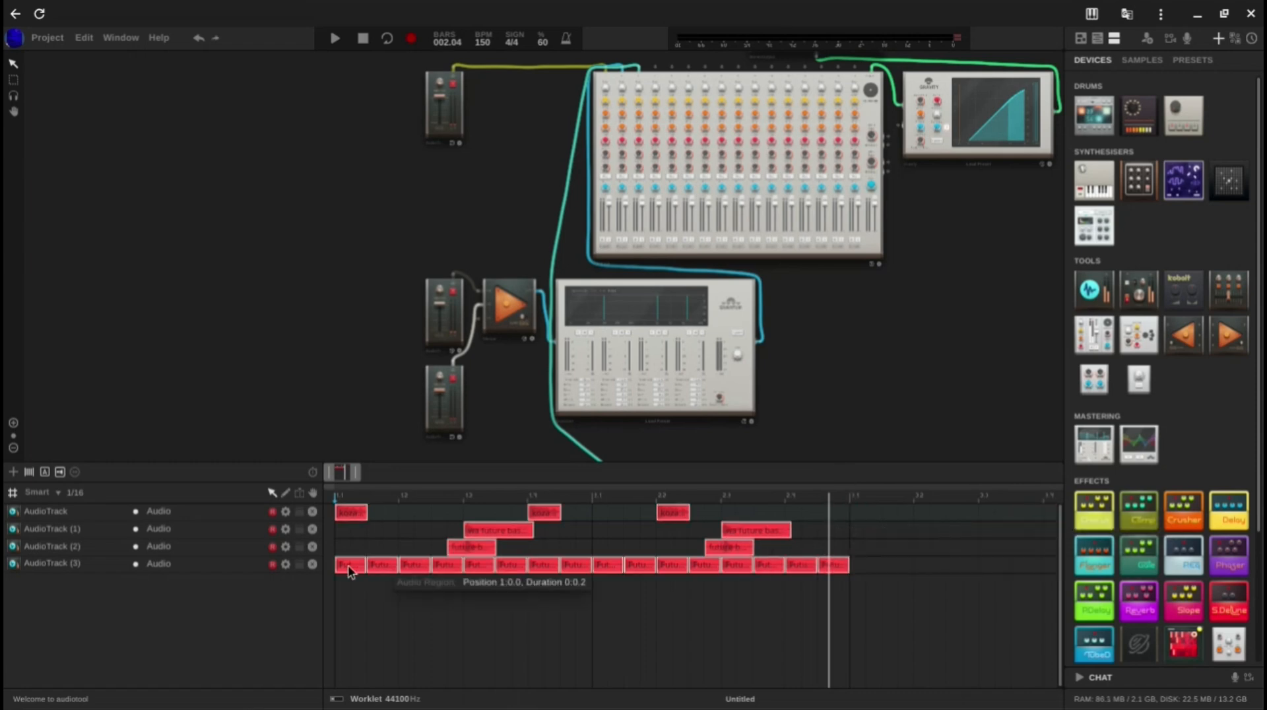
key("ctrl+d")
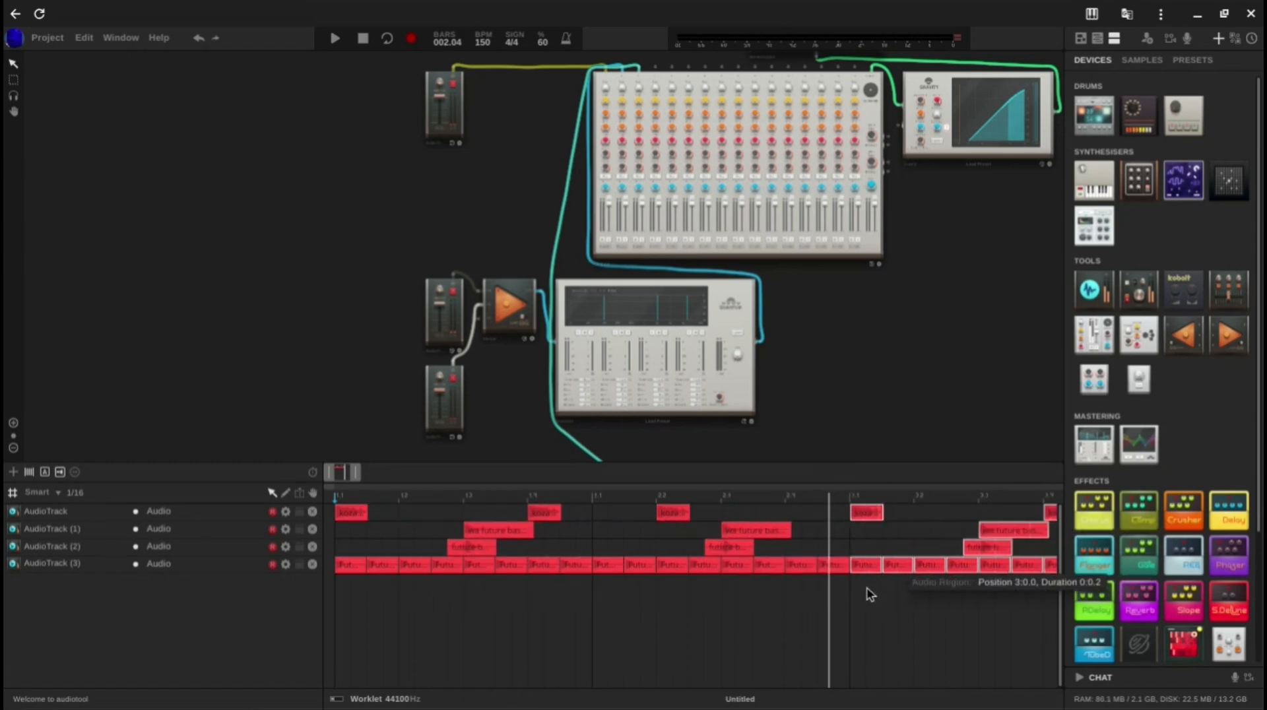
left_click(867, 594)
Step: Place the playback position at beat 4 of bar 2 and trim the last two AudioTrack (3) regions of that bar to duration 0:0.1
left_click_drag(358, 475, 350, 490)
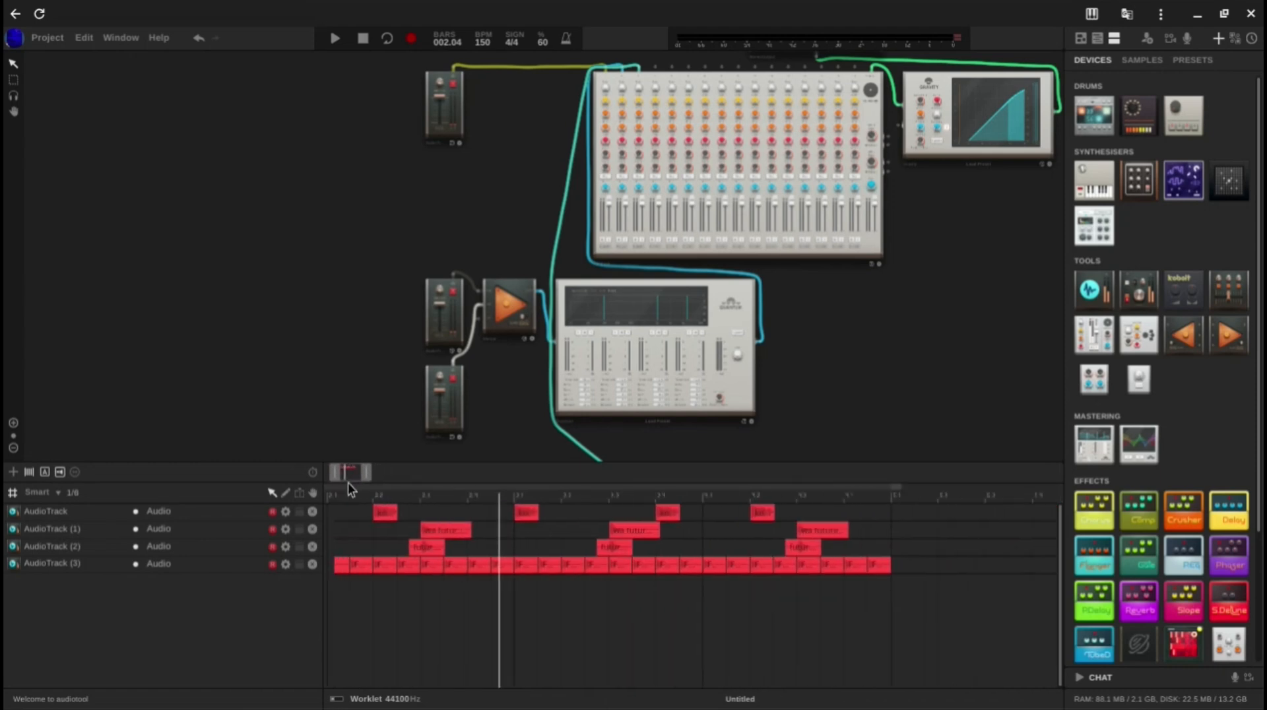
left_click(516, 499)
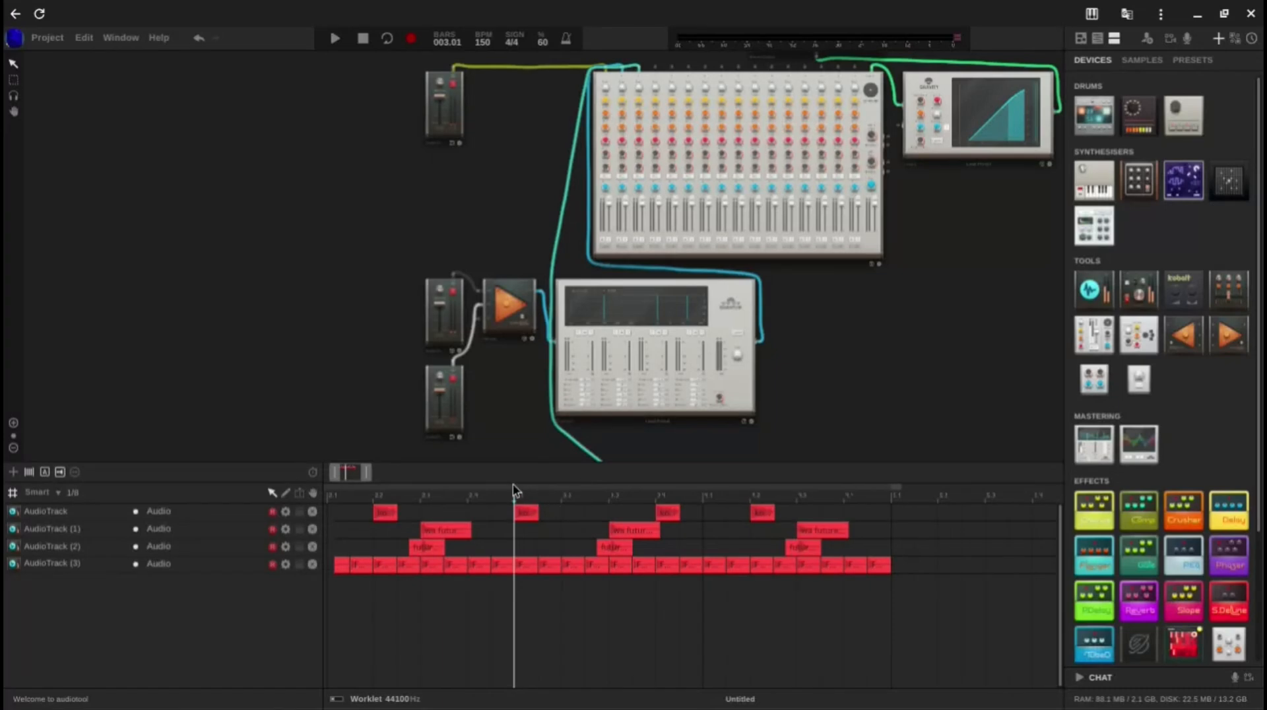
left_click_drag(371, 473, 351, 490)
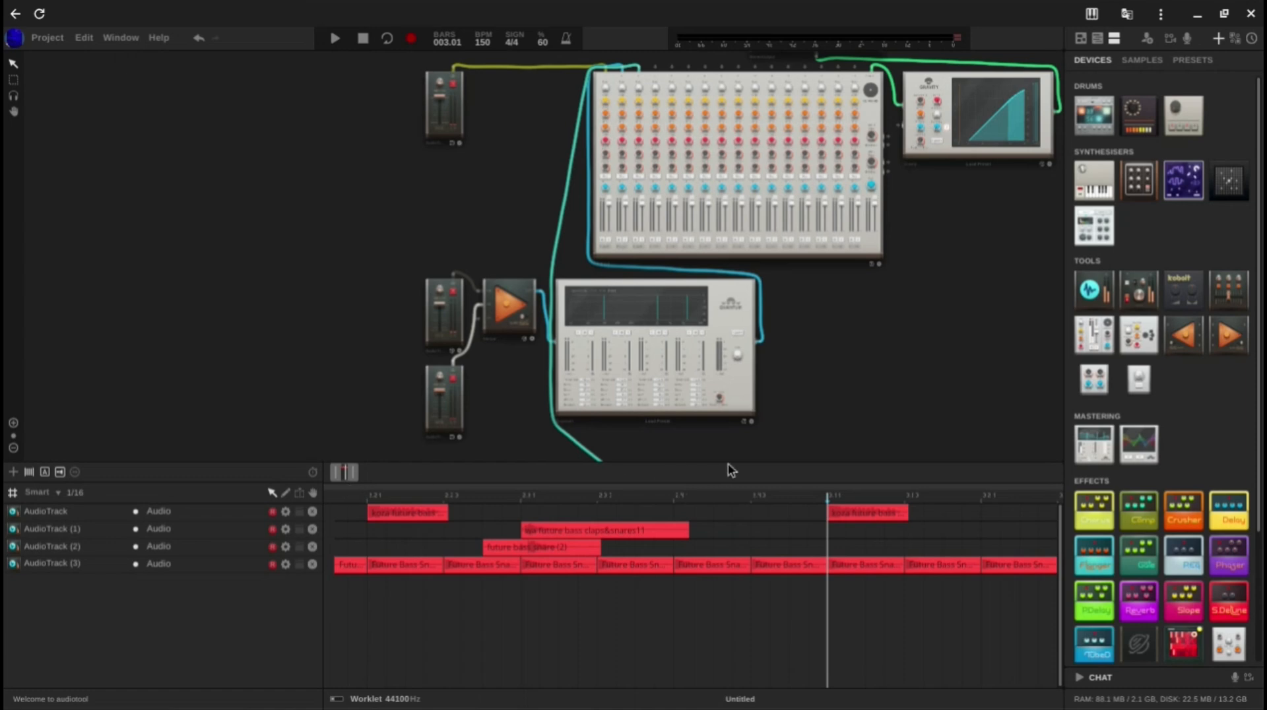
left_click(679, 501)
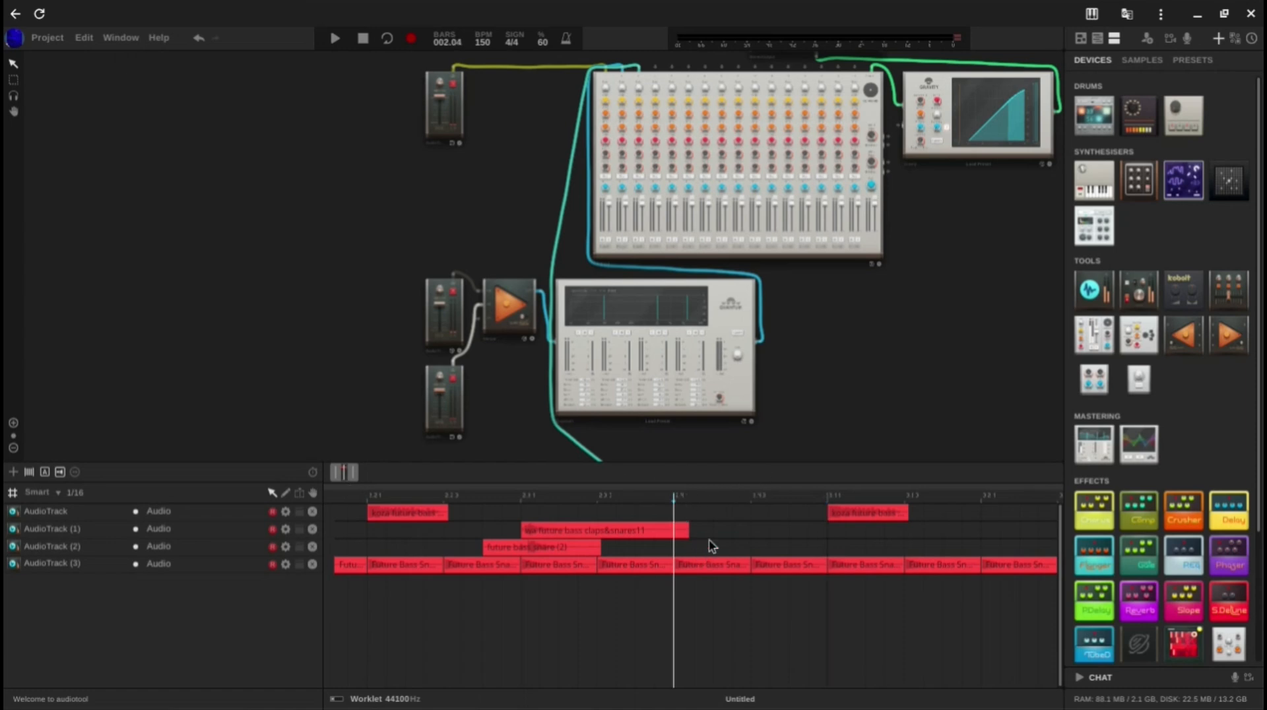
left_click_drag(783, 585, 718, 569)
left_click(750, 566)
left_click(815, 569)
left_click_drag(824, 565, 787, 567)
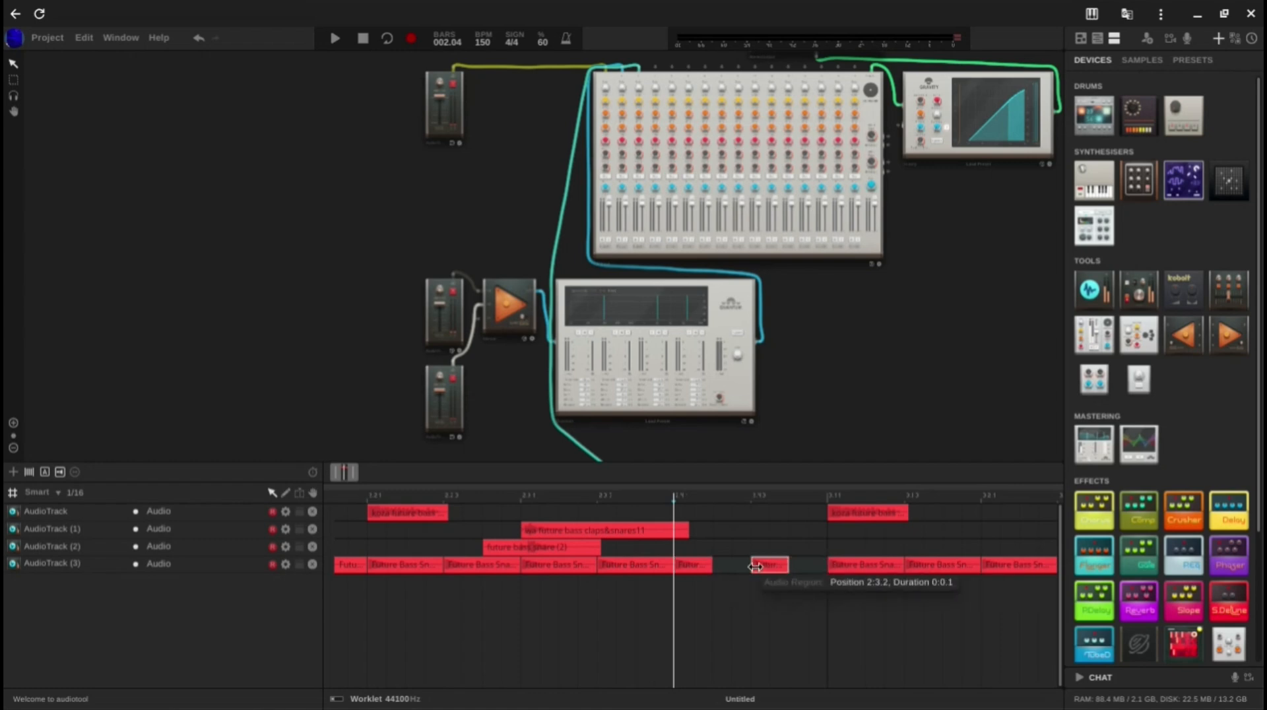
Step: Copy the two trimmed AudioTrack (3) regions into the gaps after them to fill beat 4 of bar 2
left_click(701, 565, "shift")
left_click_drag(701, 567, 720, 567, "ctrl")
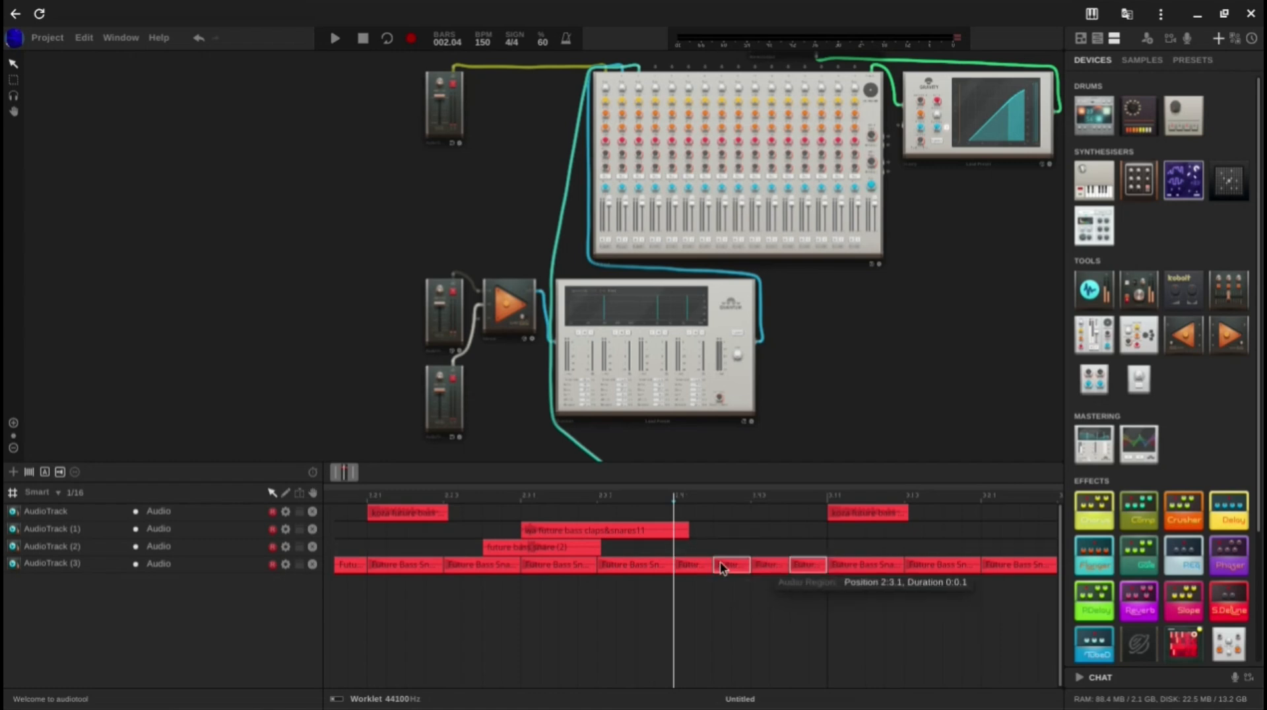
left_click(741, 581)
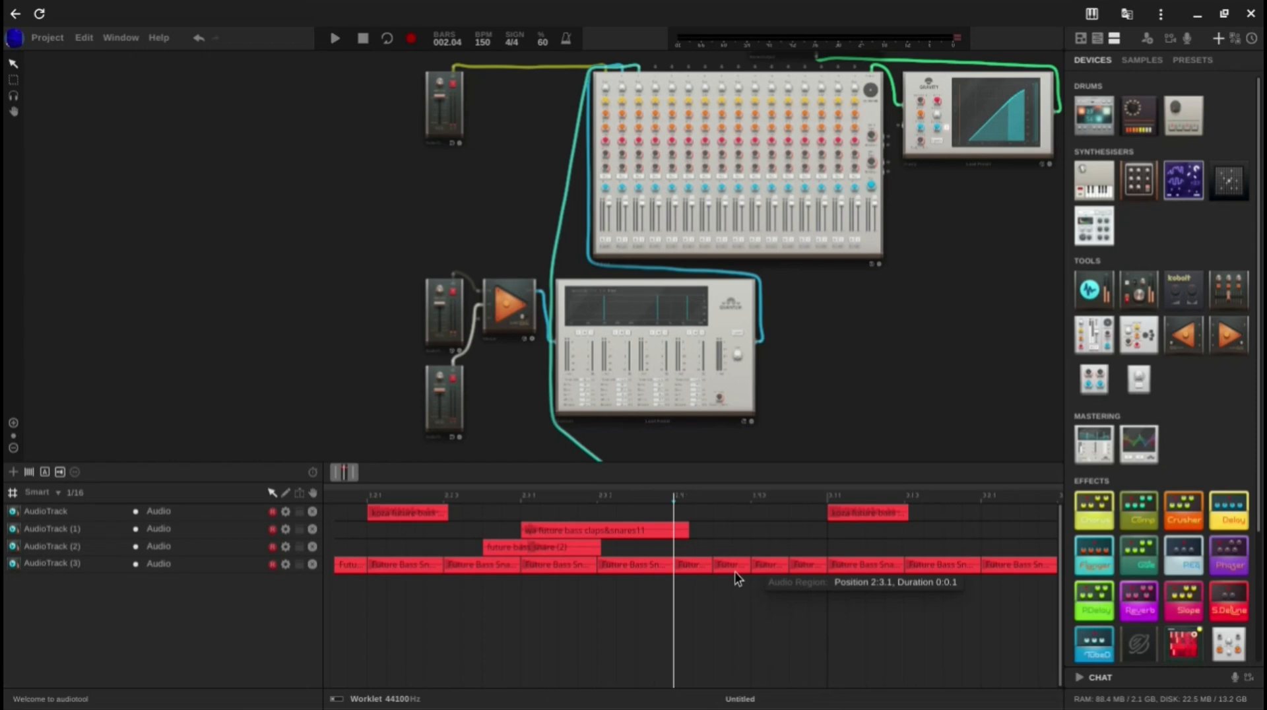
Step: Play the arrangement from the start past the end of bar 2 to hear the faster roll on AudioTrack (3)
left_click_drag(333, 473, 251, 468)
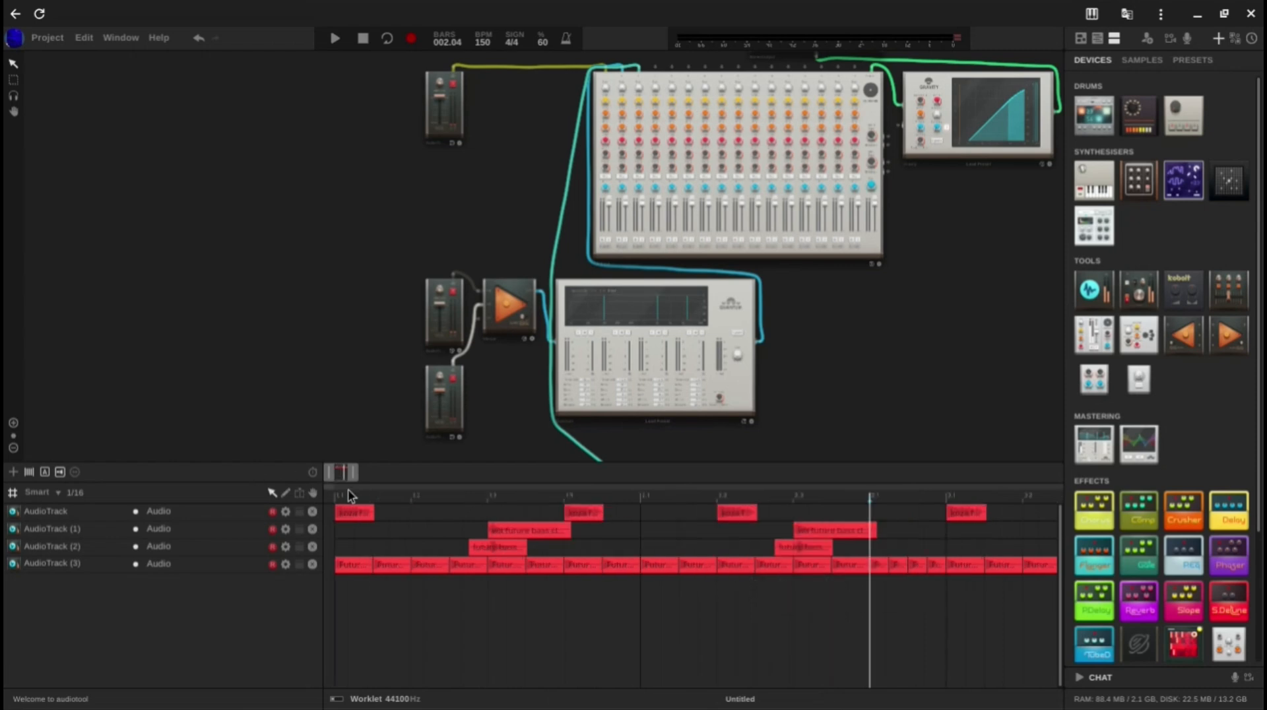
left_click(339, 501)
key("space")
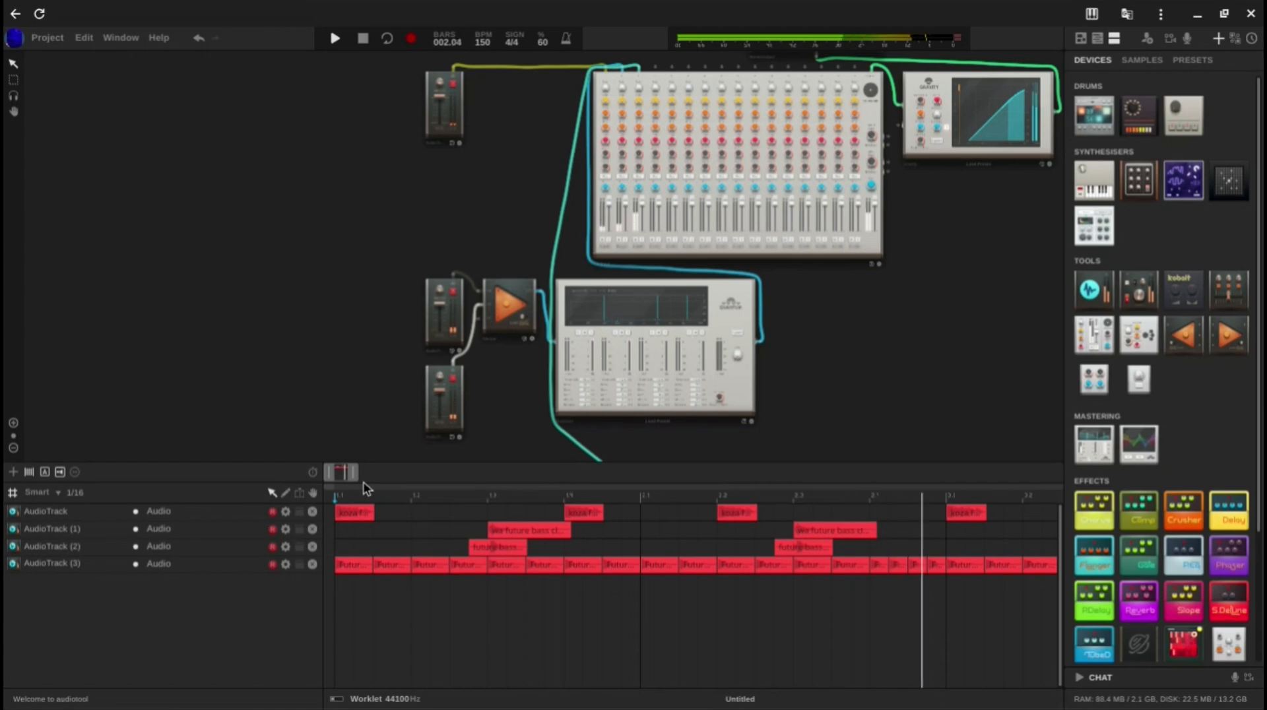
key("space")
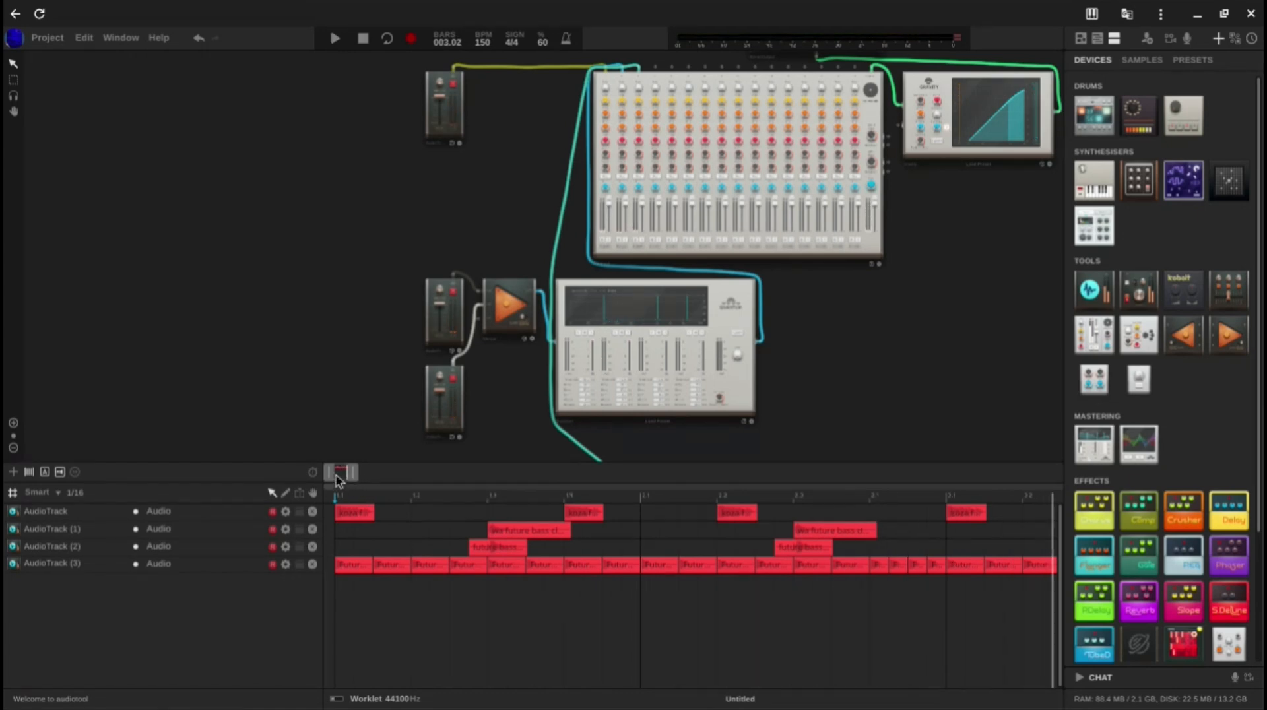
Step: Copy the AudioTrack region at 3:3.0 to 3:1.2 and play bar 3 to hear the added hit
left_click_drag(338, 480, 345, 484)
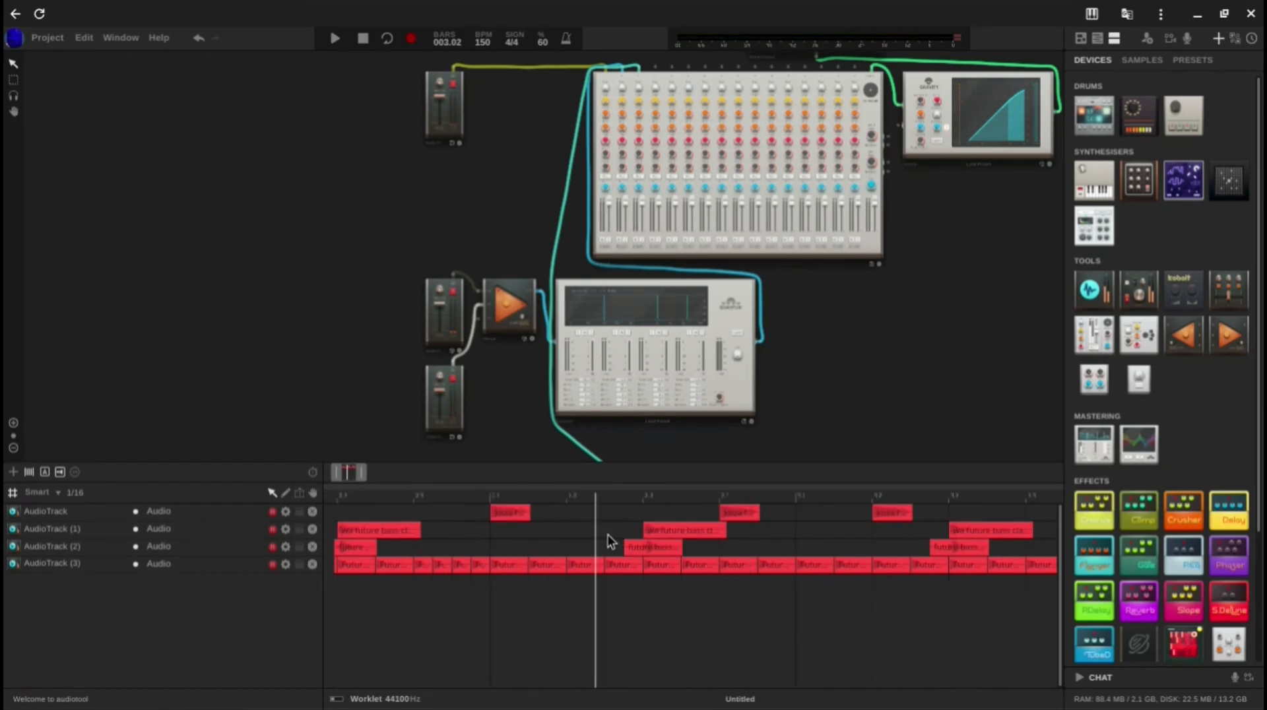
left_click_drag(736, 516, 622, 516)
left_click(561, 529)
left_click(489, 495)
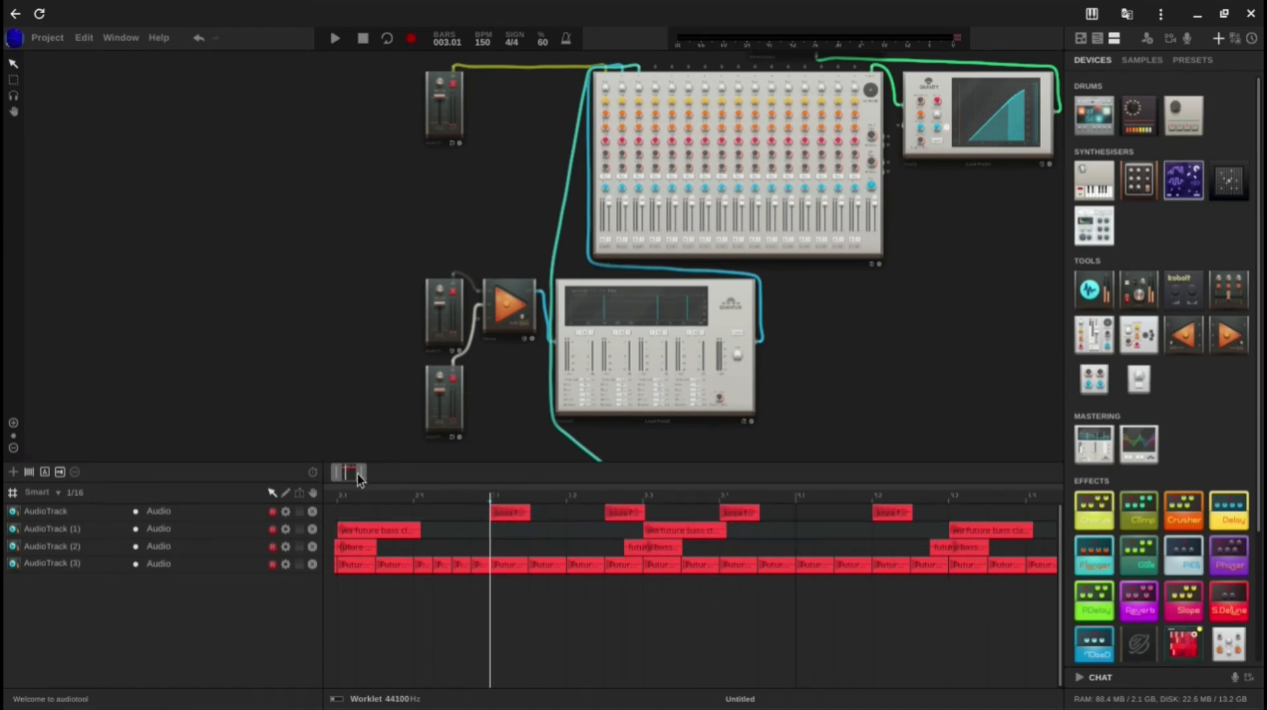
key("space")
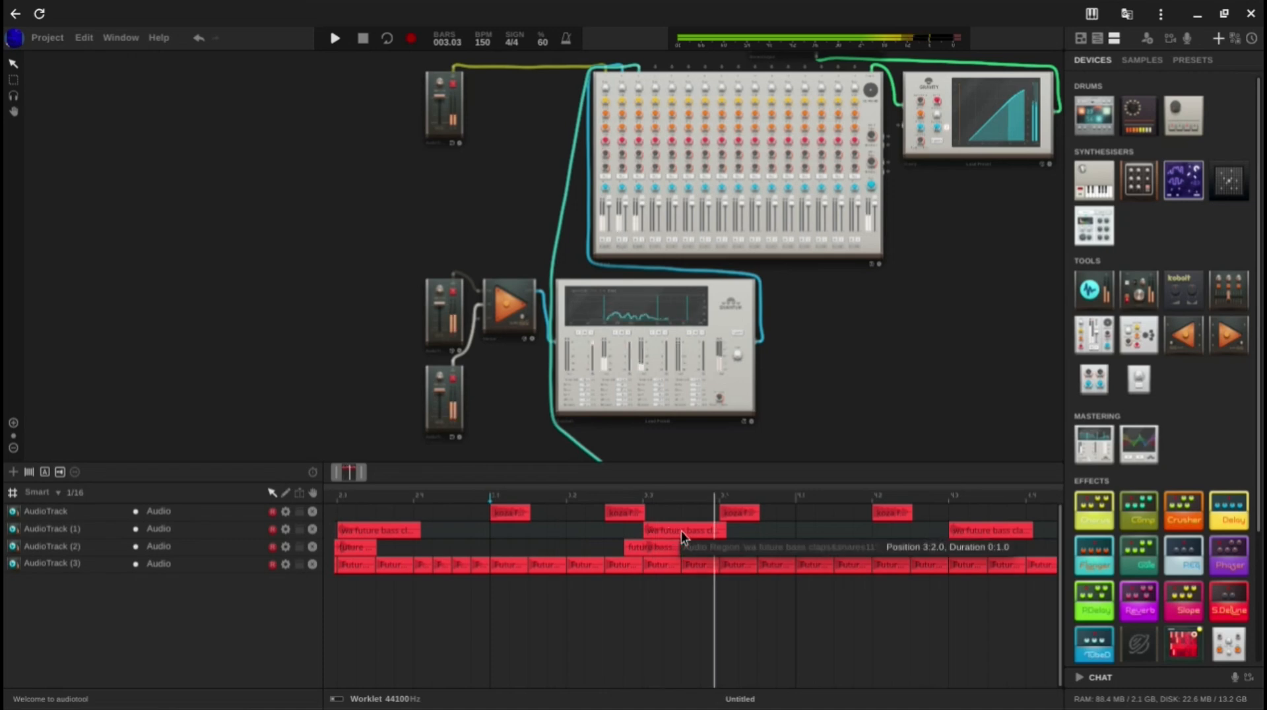
key("space")
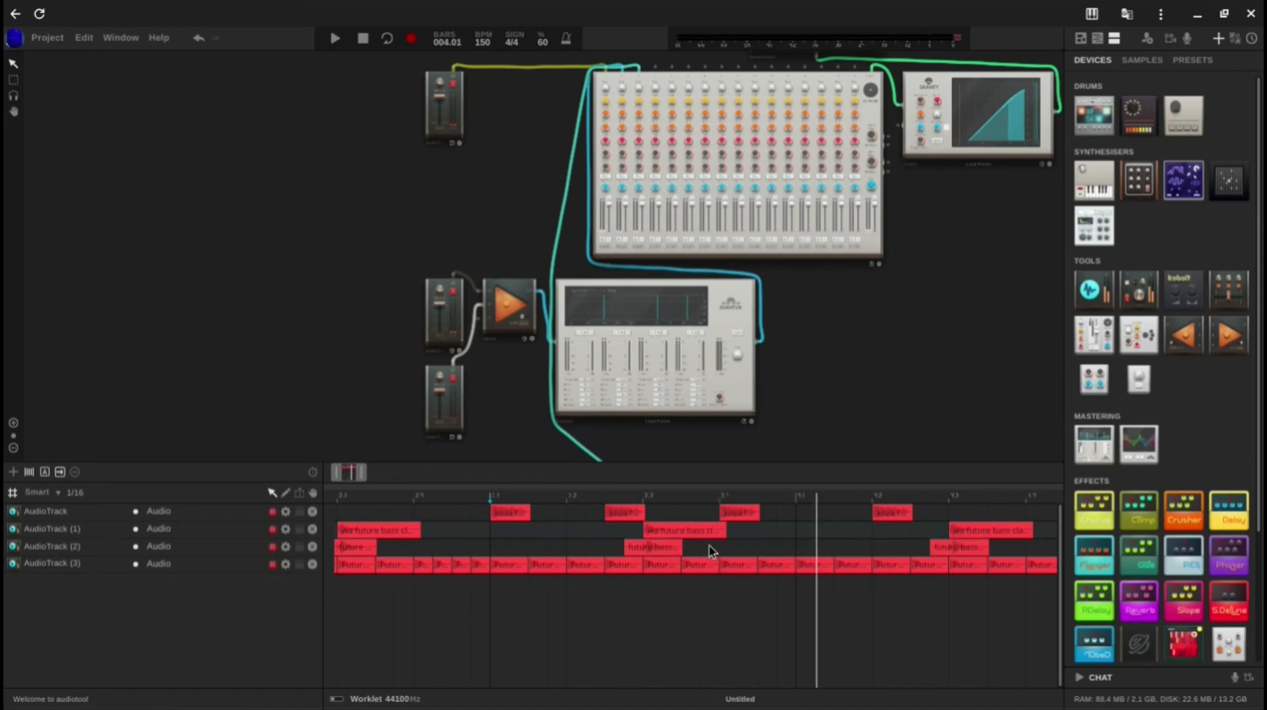
Step: Copy the clap and snare regions of bar 4 earlier, to 4:0.3 on AudioTrack (1) and 4:0.2 on AudioTrack (2), and play them
left_click_drag(693, 553, 635, 540)
left_click(756, 555)
left_click_drag(347, 477, 354, 478)
left_click_drag(507, 525, 486, 552)
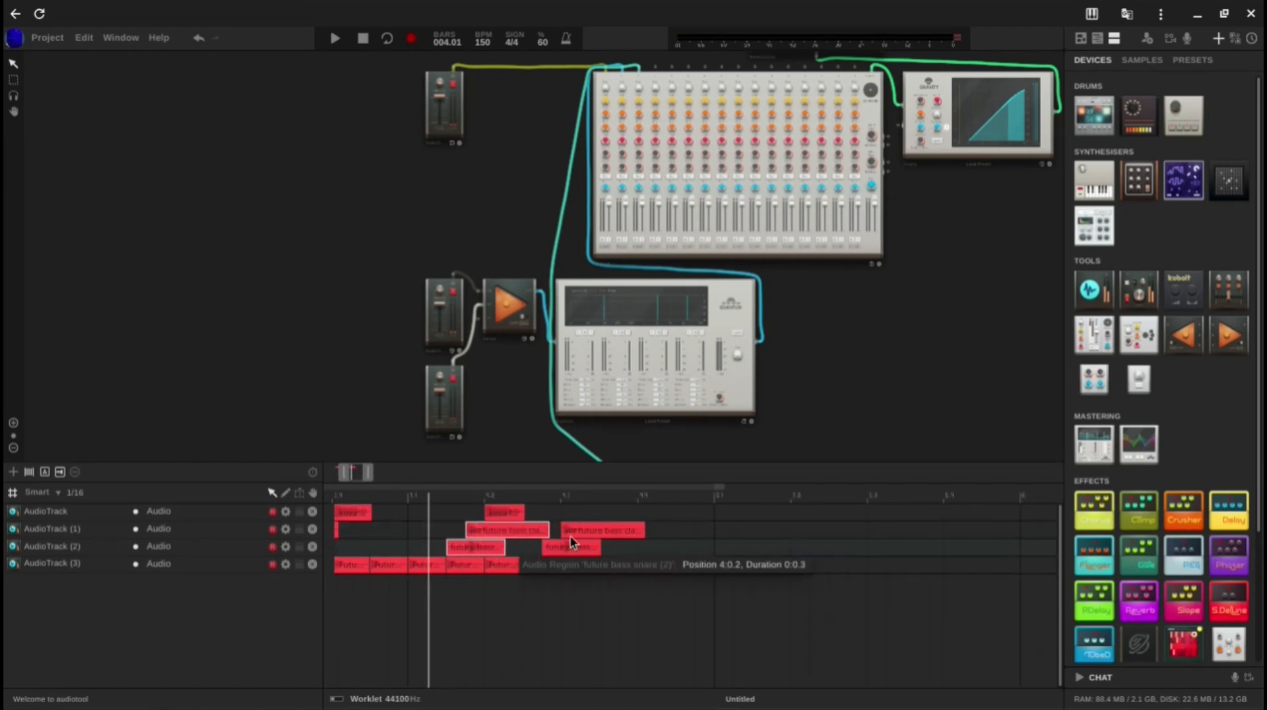
left_click(662, 531)
key("space")
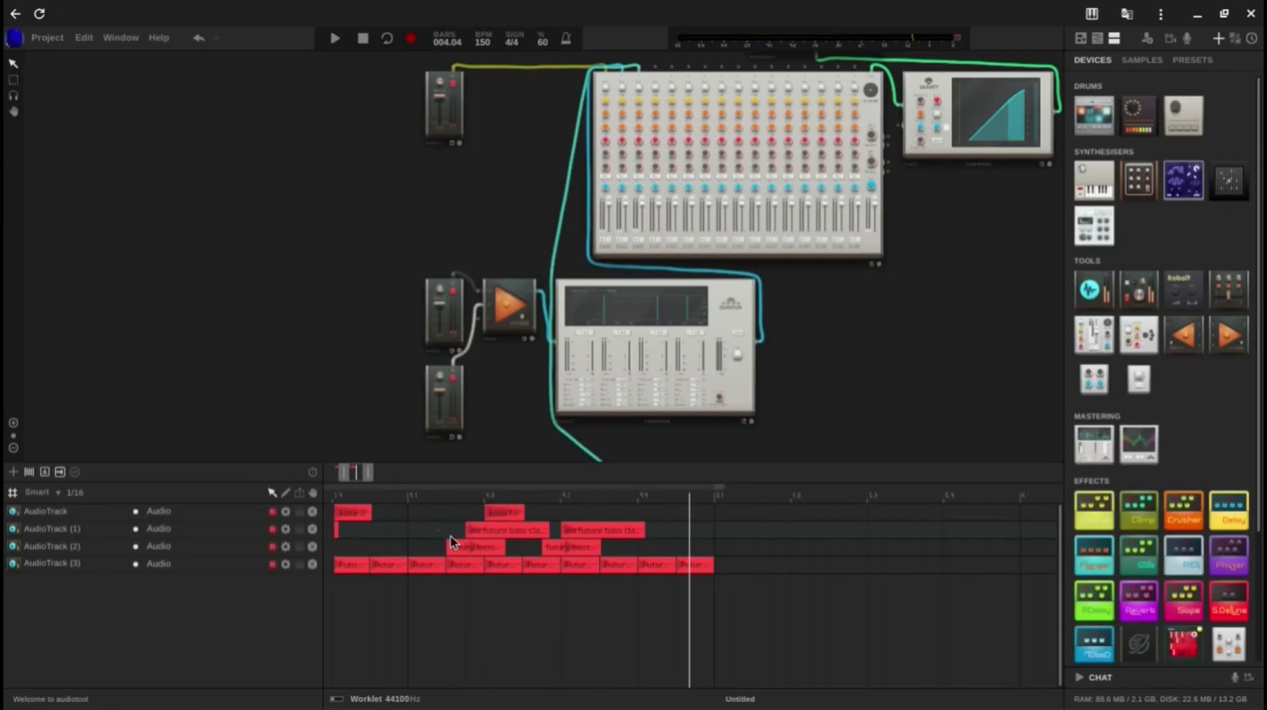
Step: Move the copied clap and snare one sixteenth earlier, to 4:0.2 and 4:0.1, and play the result
mouse_move(450, 536)
left_mouse_down()
mouse_move(470, 546)
mouse_move(456, 546)
left_mouse_up()
left_click(787, 497)
key("space")
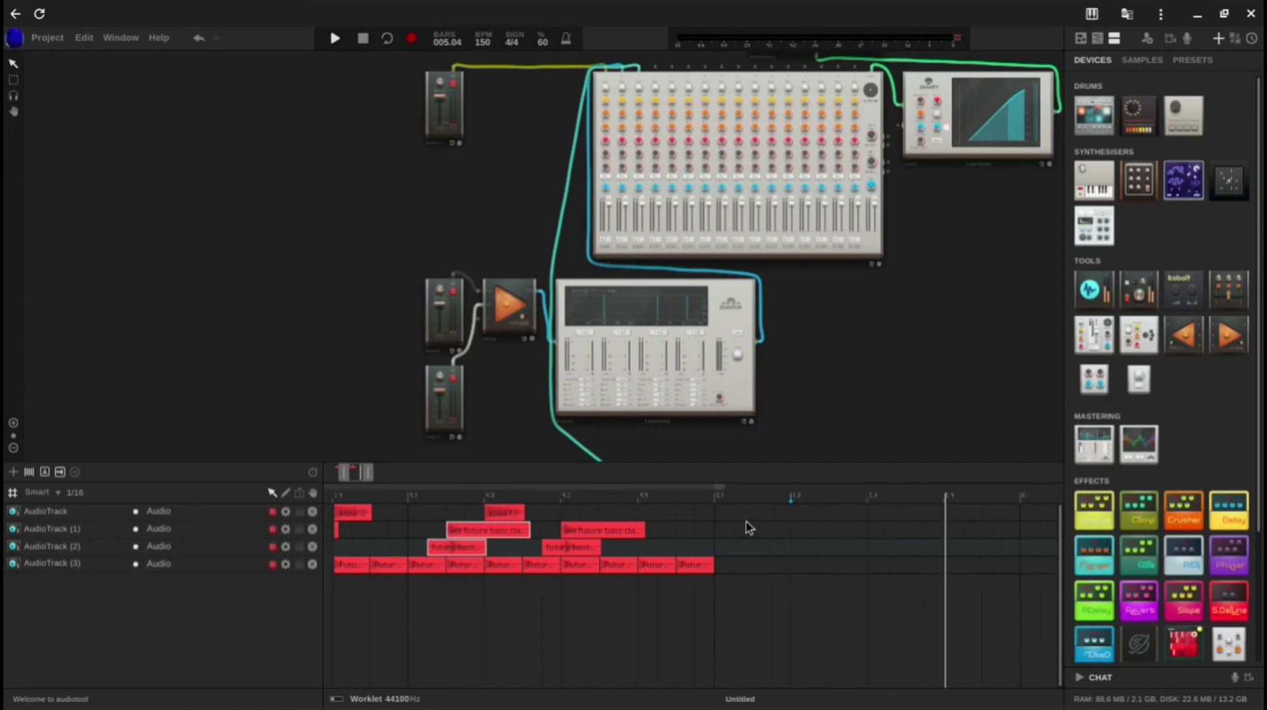
Step: Replace the copied clap and snare with the cymatics - orchid snare - heft (d#) sample at 4:0.2 on AudioTrack (1), and play from bar 2
left_click_drag(344, 480, 330, 476)
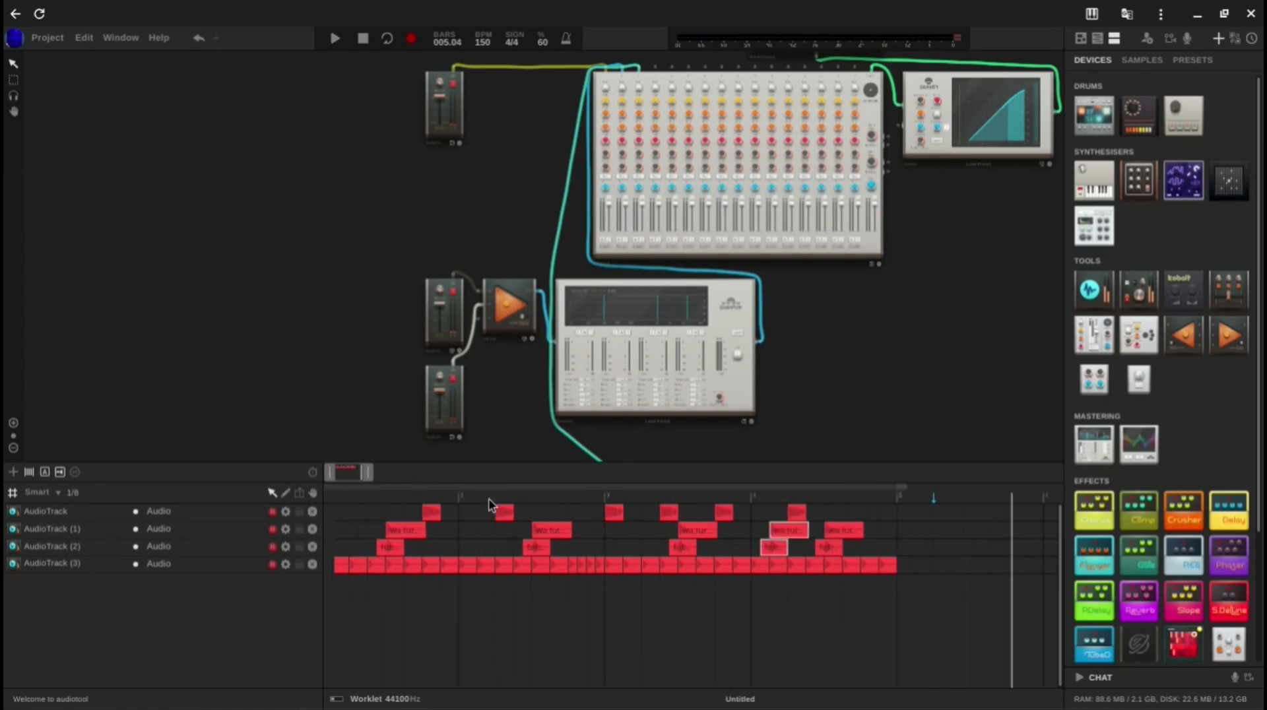
left_click(462, 496)
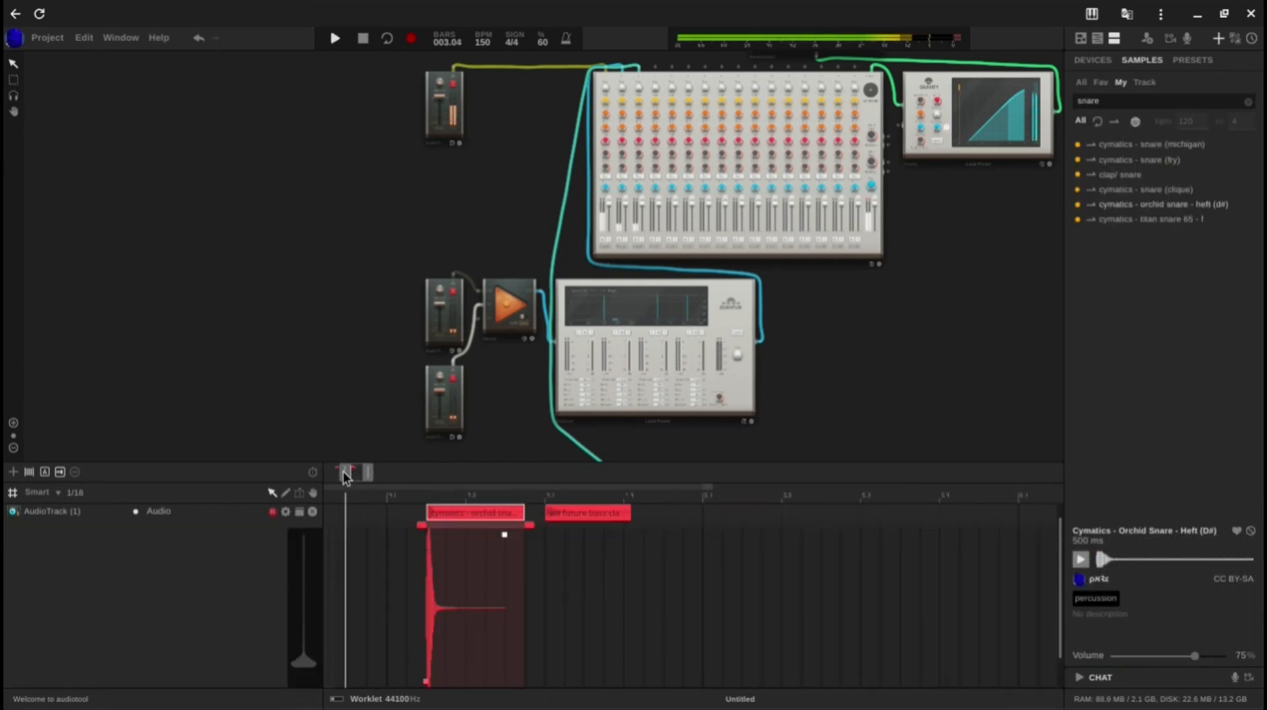
left_click_drag(344, 474, 340, 473)
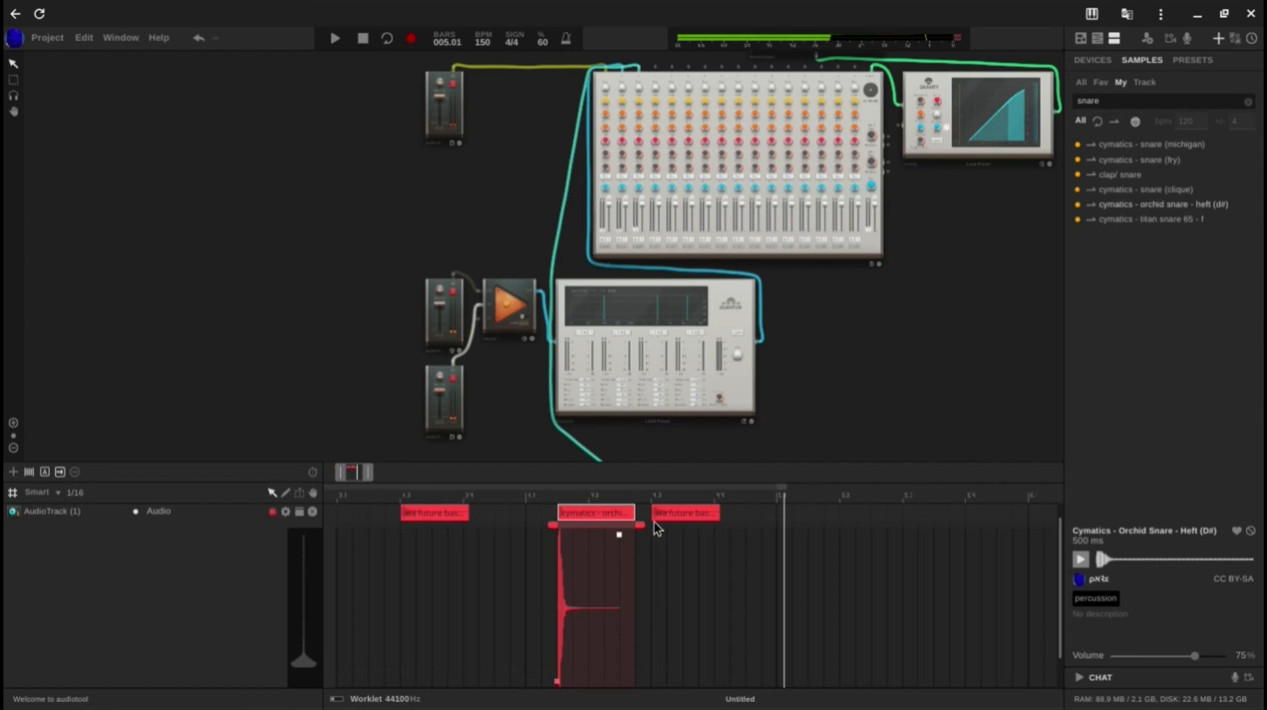
Step: Collapse the detail view of AudioTrack (1) and return the playback position to the start of bar 1
left_click(299, 514)
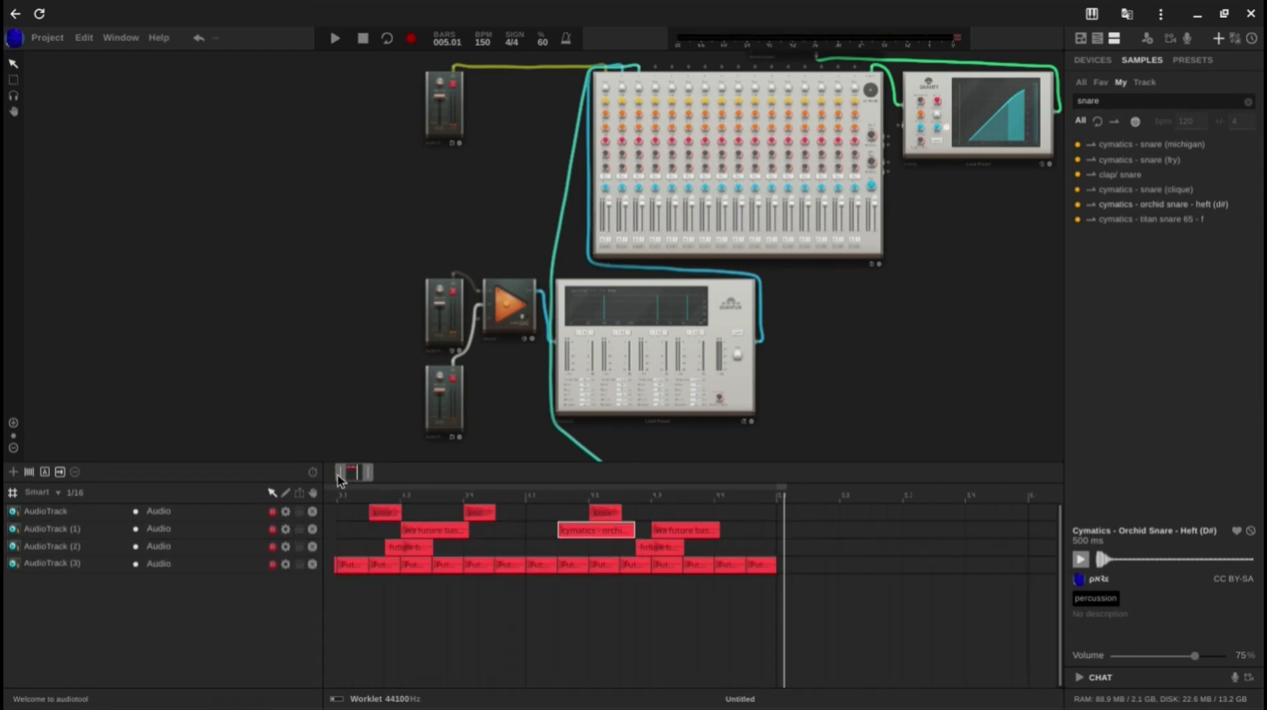
left_click_drag(338, 475, 273, 475)
left_click(332, 502)
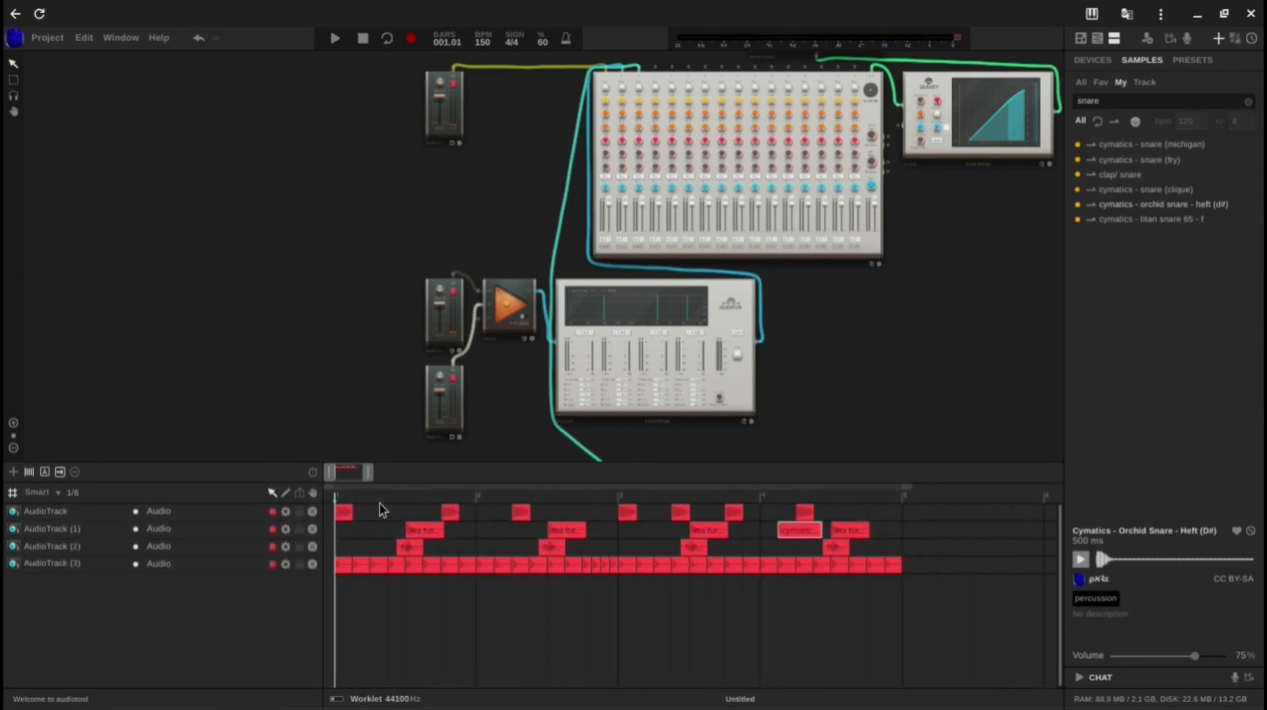
left_click(459, 599)
Step: Search the complete sample library for "perc"
left_click(1078, 84)
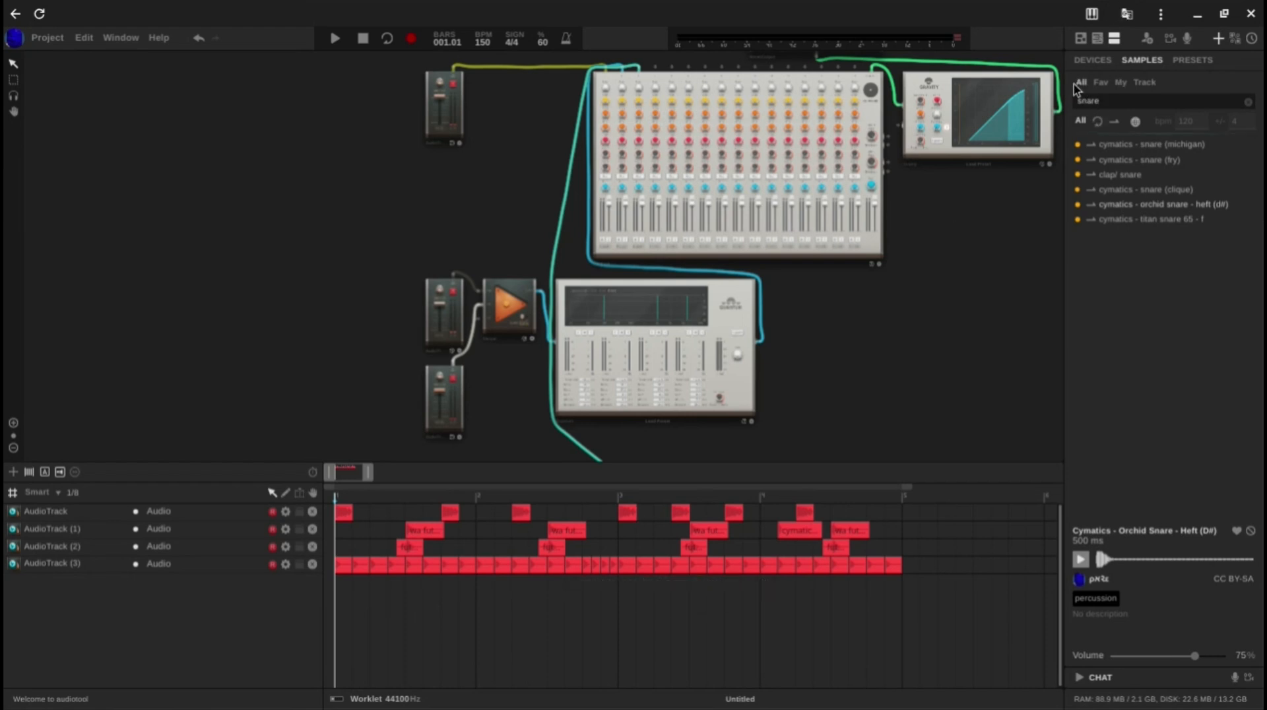
left_click_drag(1124, 106, 938, 85)
key("BackSpace")
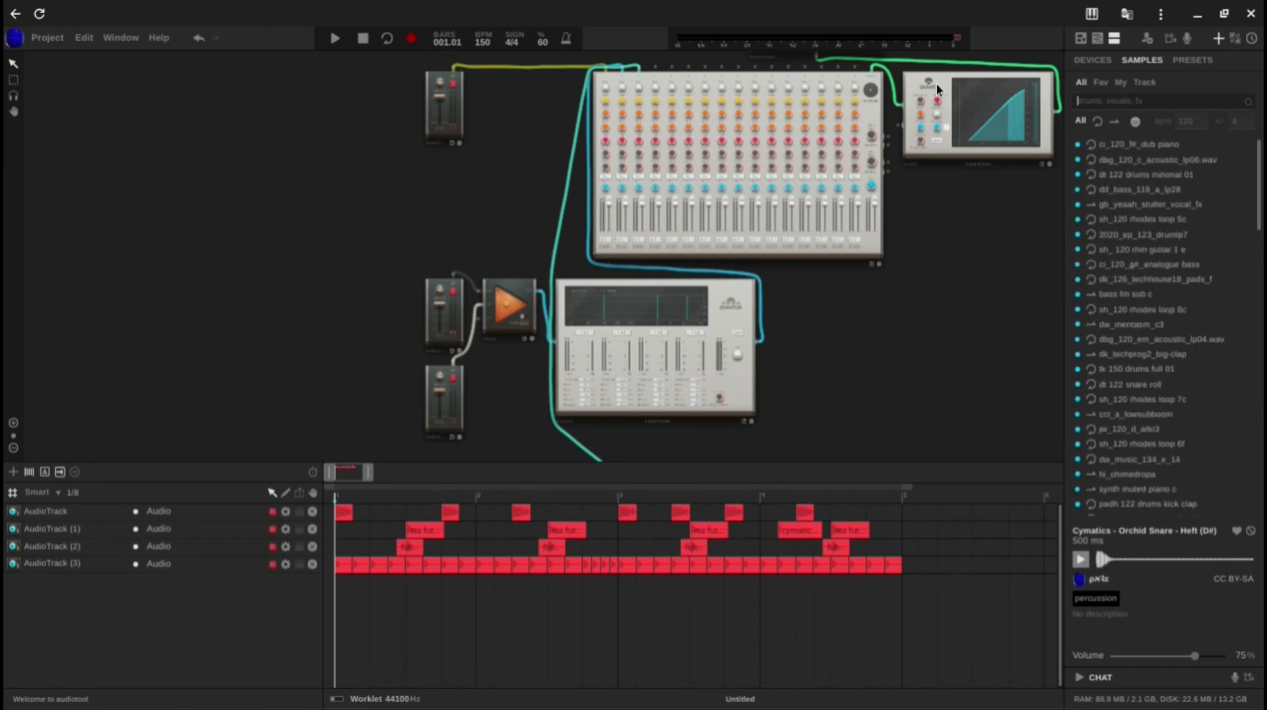
type("perc")
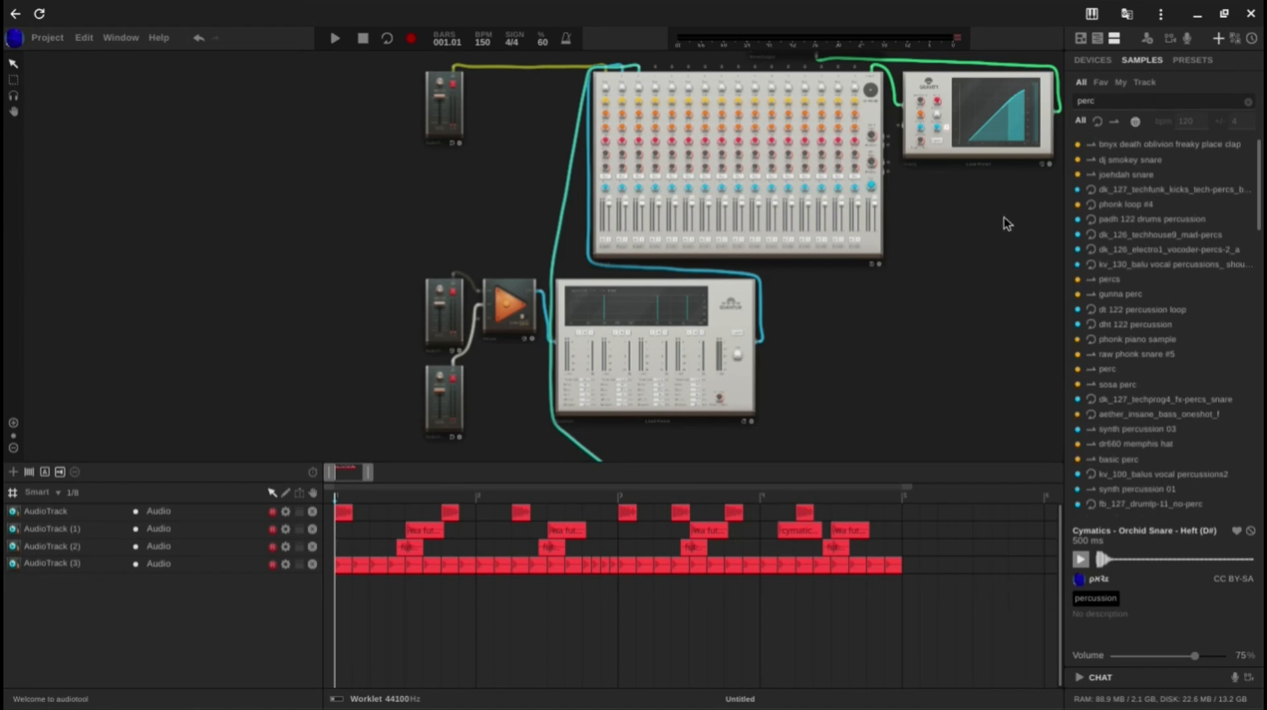
Step: Limit the results to one-shots and place Gunna perc on a new AudioTrack (4) at 1:1.0, 2:0.0, 3:1.0 and 4:3.2
left_click(1103, 311)
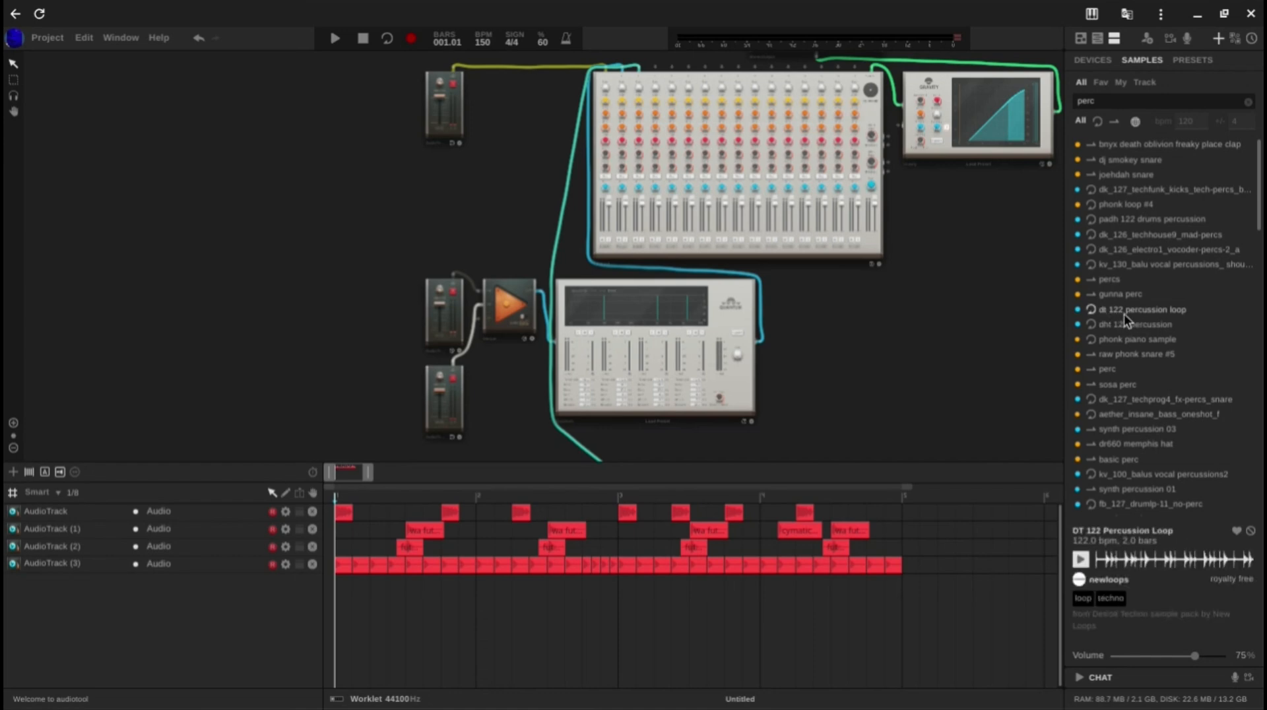
left_click(1113, 121)
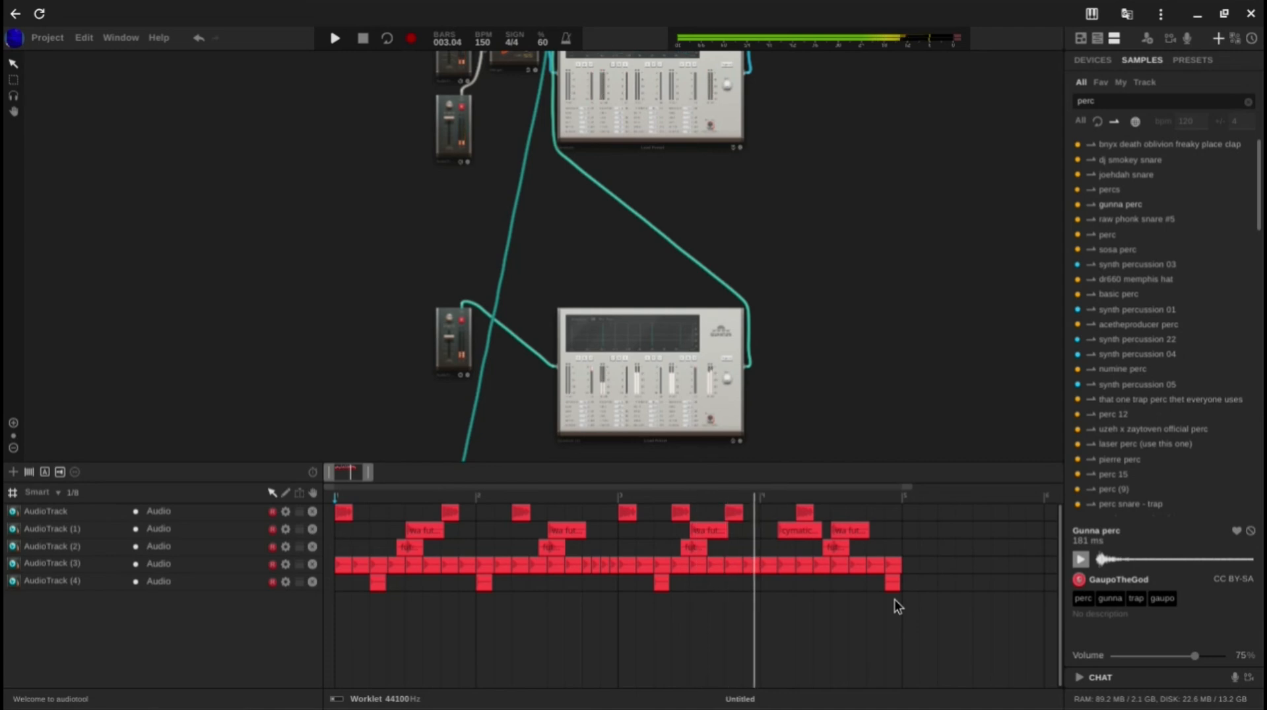
key("space")
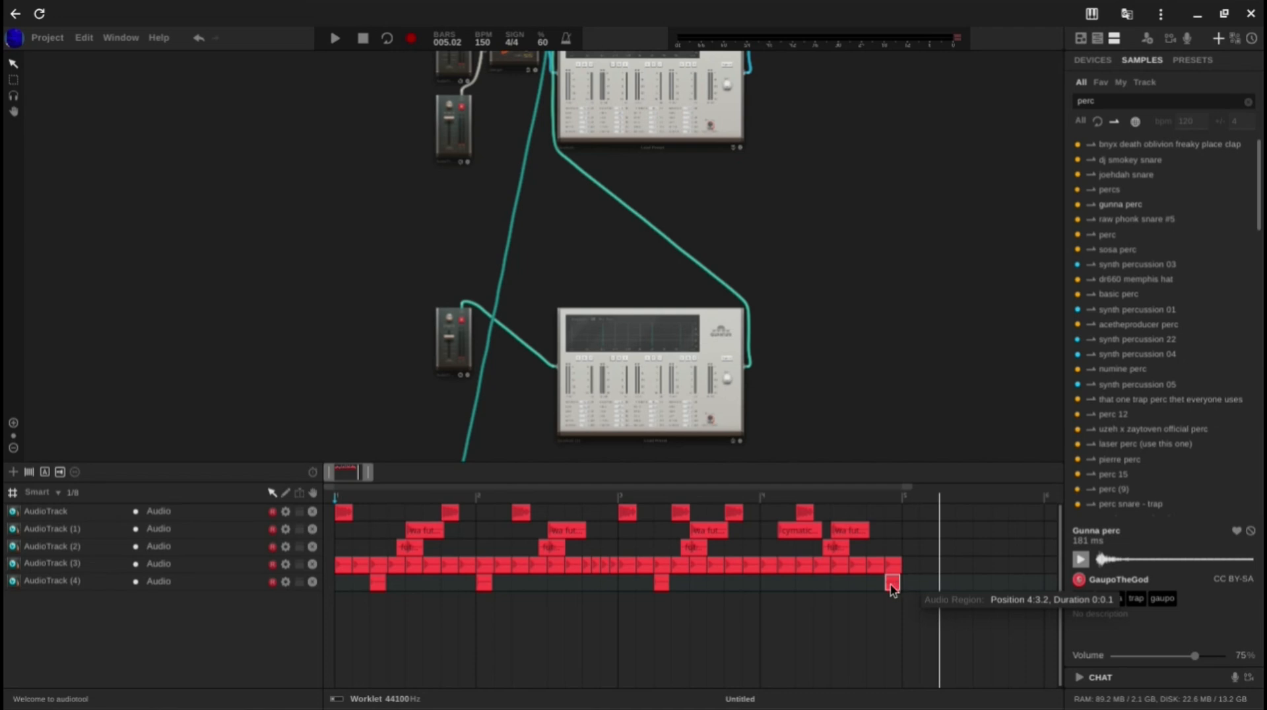
Step: Move the last Gunna perc region on AudioTrack (4) to 4:3.1 and play the whole pattern
left_click_drag(326, 474, 335, 482)
mouse_move(825, 587)
left_mouse_down()
mouse_move(810, 587)
mouse_move(820, 590)
left_mouse_up()
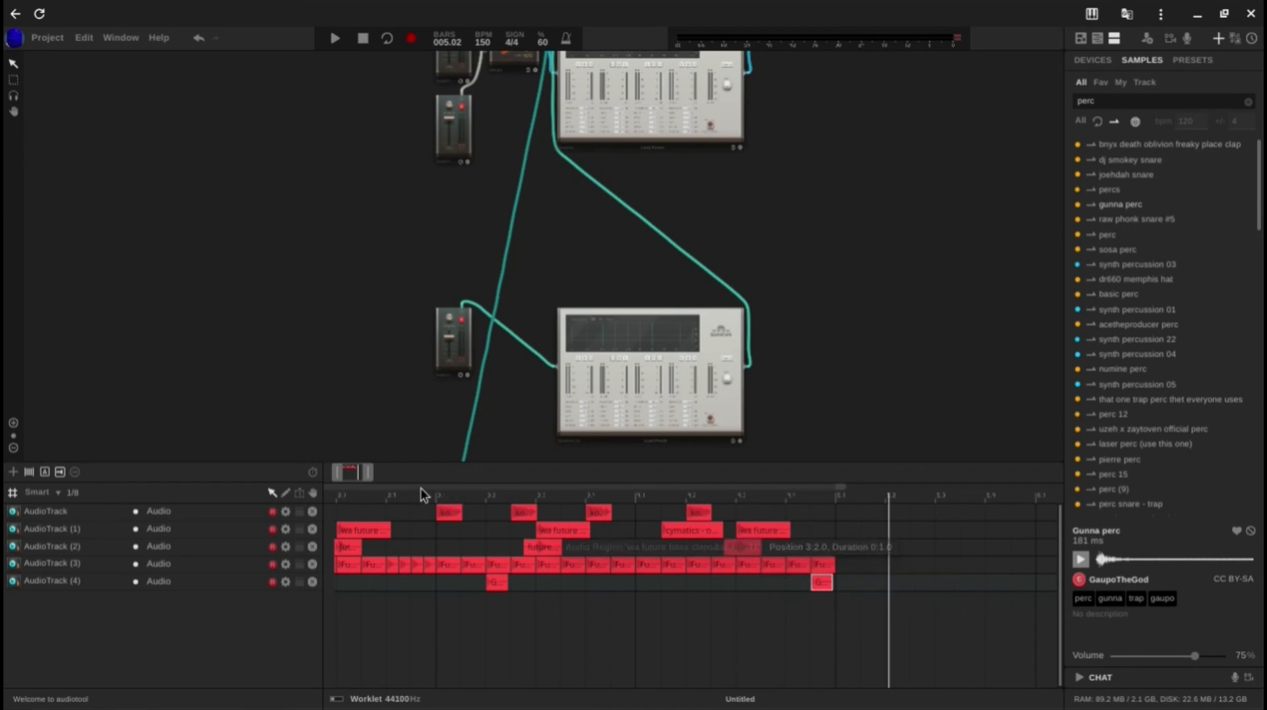
left_click_drag(337, 482, 339, 476)
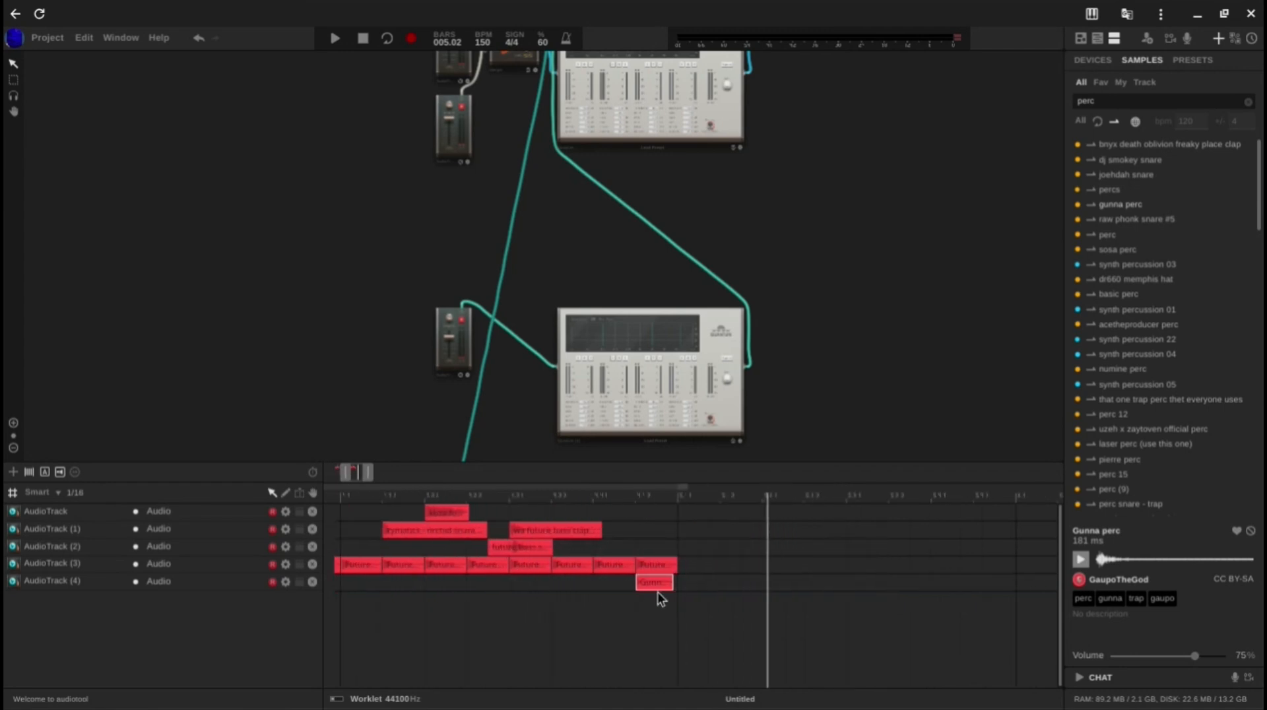
left_click_drag(645, 585, 624, 584)
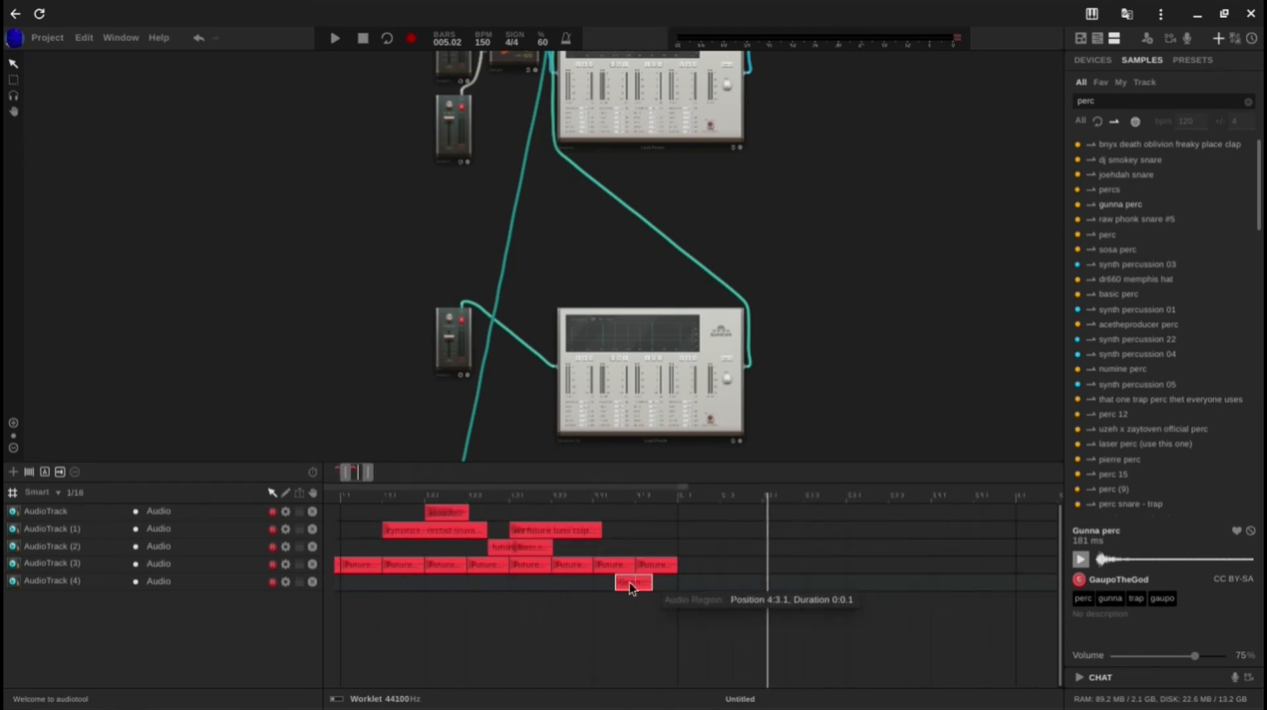
left_click_drag(278, 478, 221, 464)
left_click(561, 669)
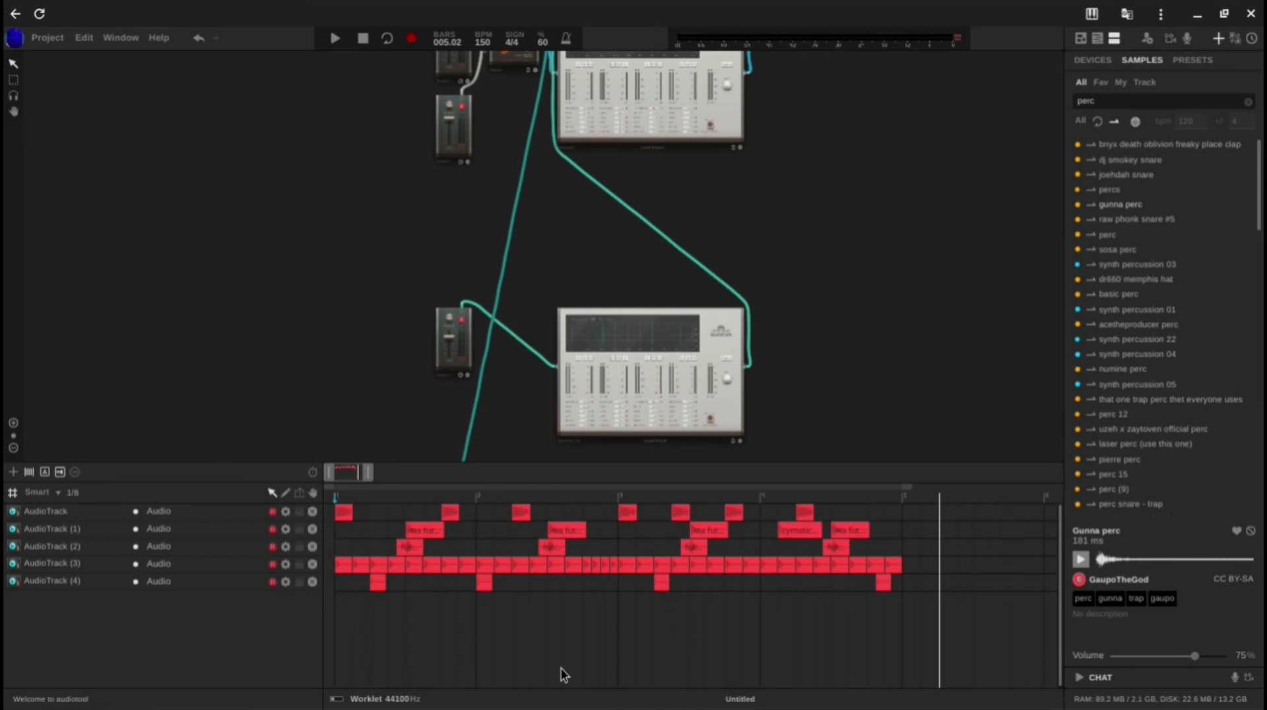
key("space")
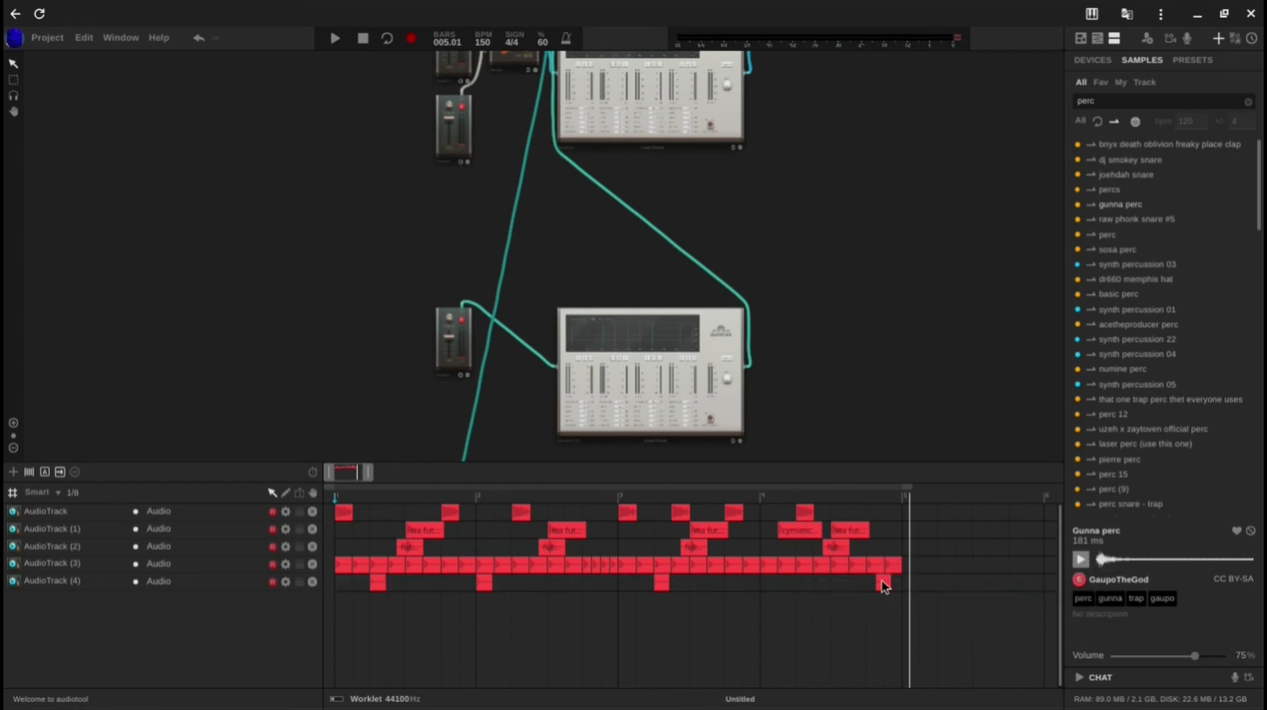
Step: Copy the last Gunna perc region on AudioTrack (4) to 4:2.2 and reverse the copy
left_click_drag(883, 583, 857, 582)
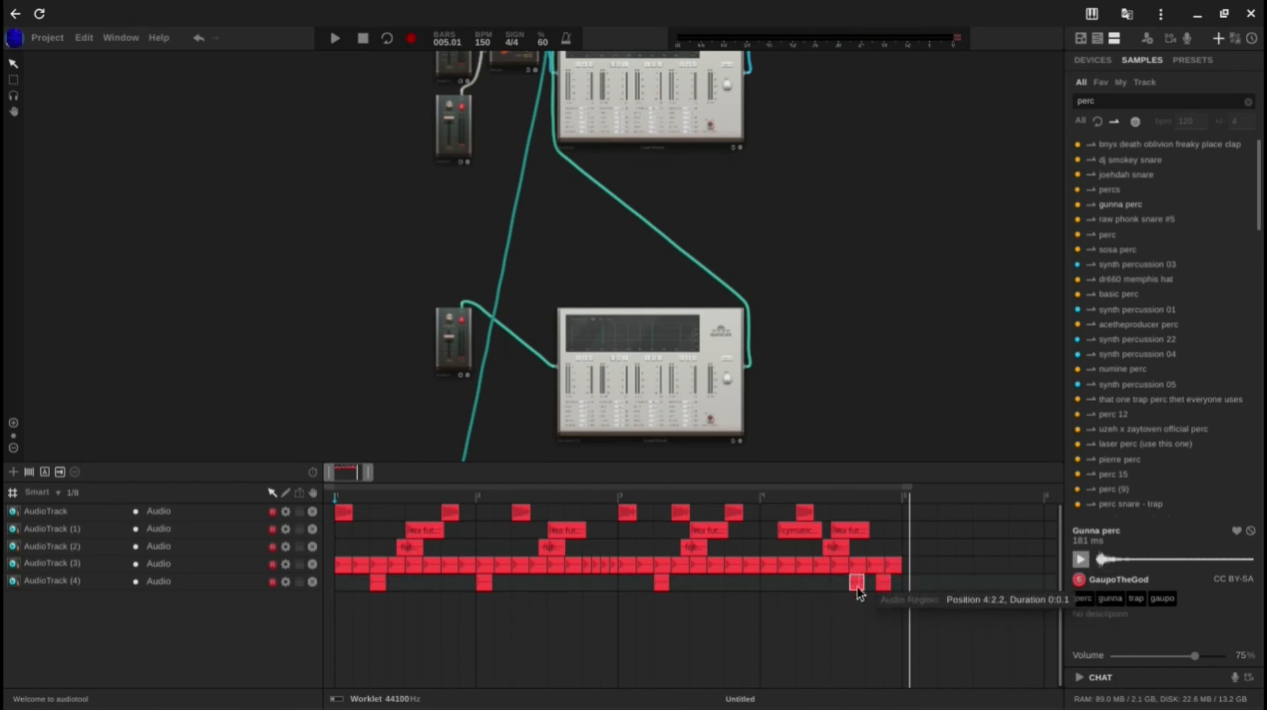
left_click_drag(327, 471, 350, 474)
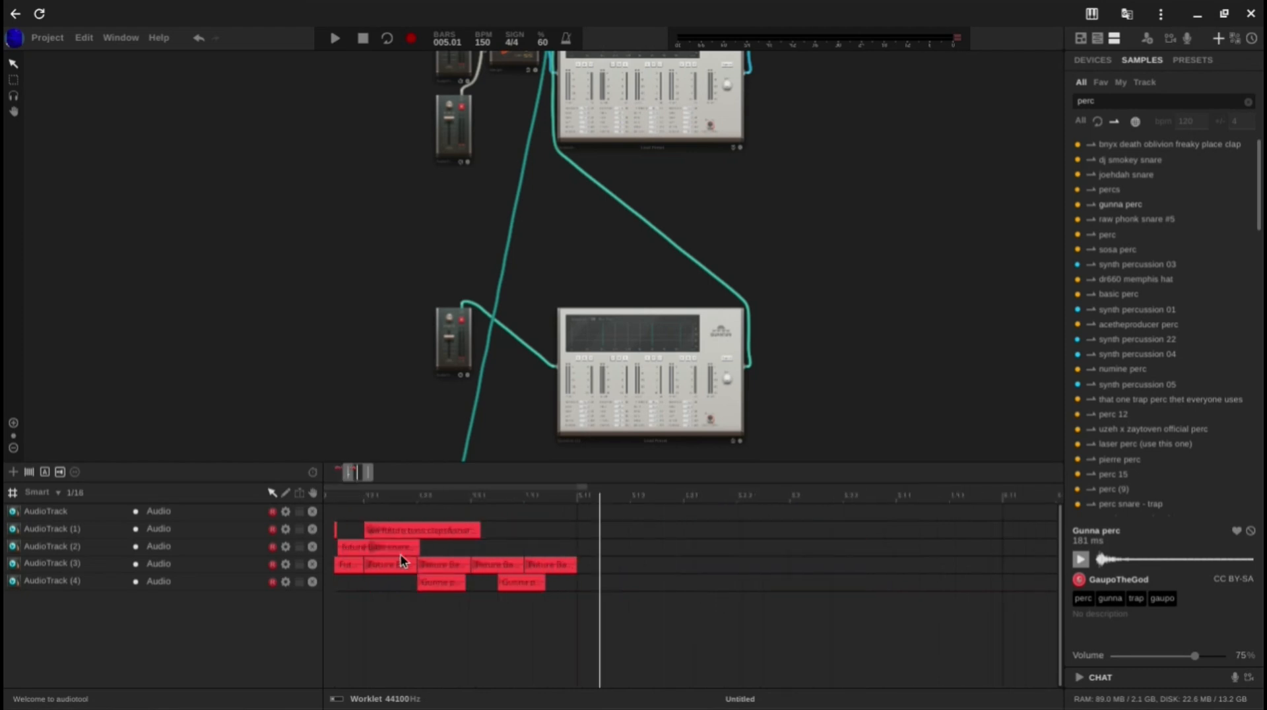
right_click(423, 583)
left_click(515, 693)
Step: Line up the reversed and the last Gunna perc regions back to back at 4:2.2 and 4:3.0, and play the pattern
left_click_drag(445, 584, 471, 583)
left_click(517, 586)
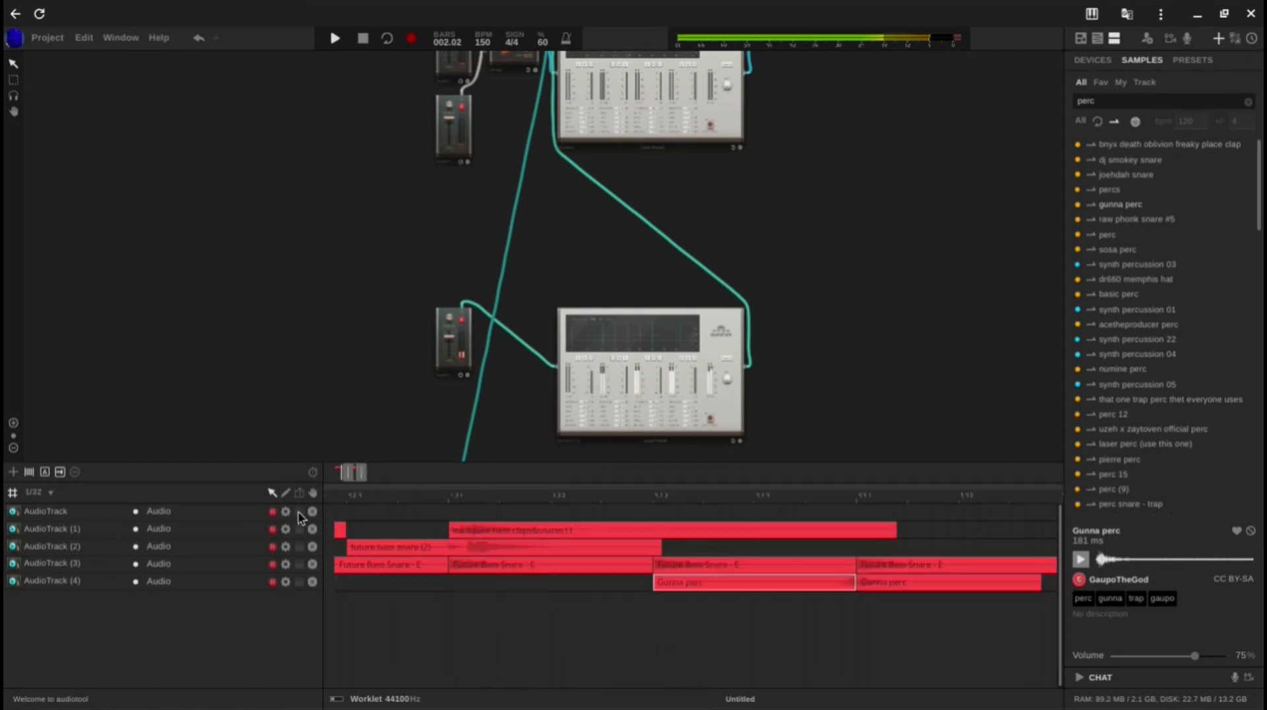
left_click(481, 598)
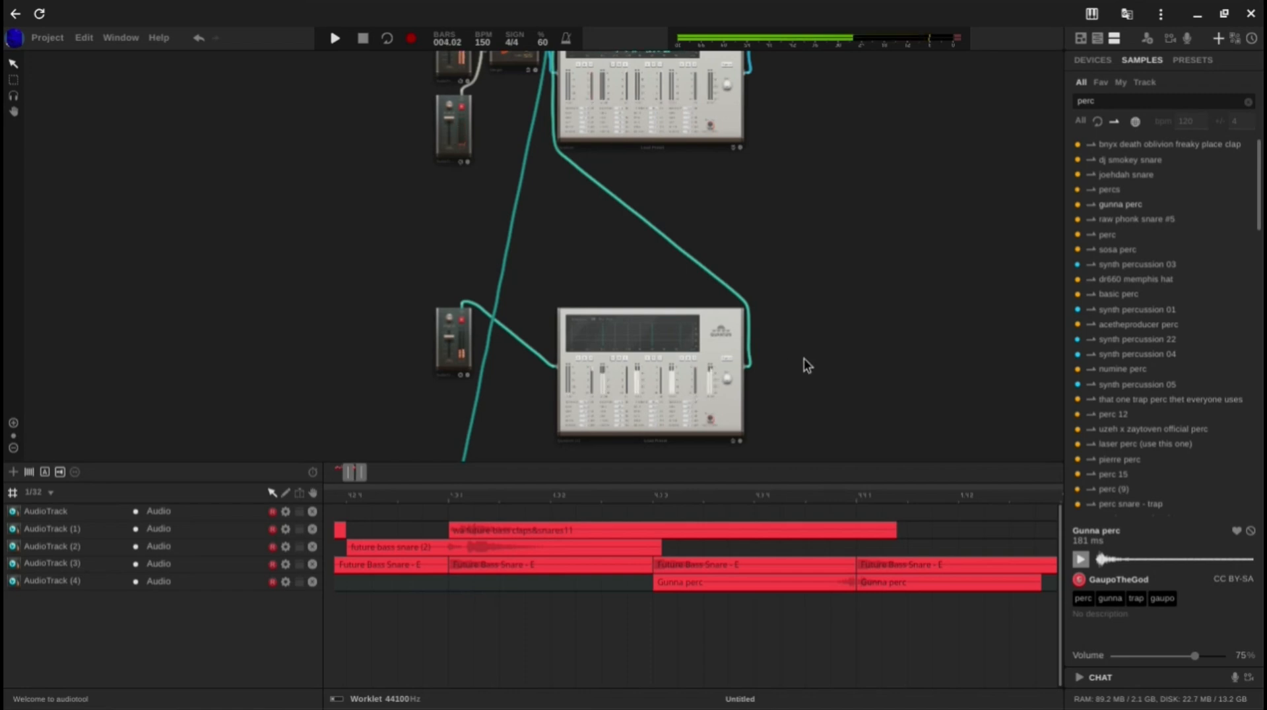
key("space")
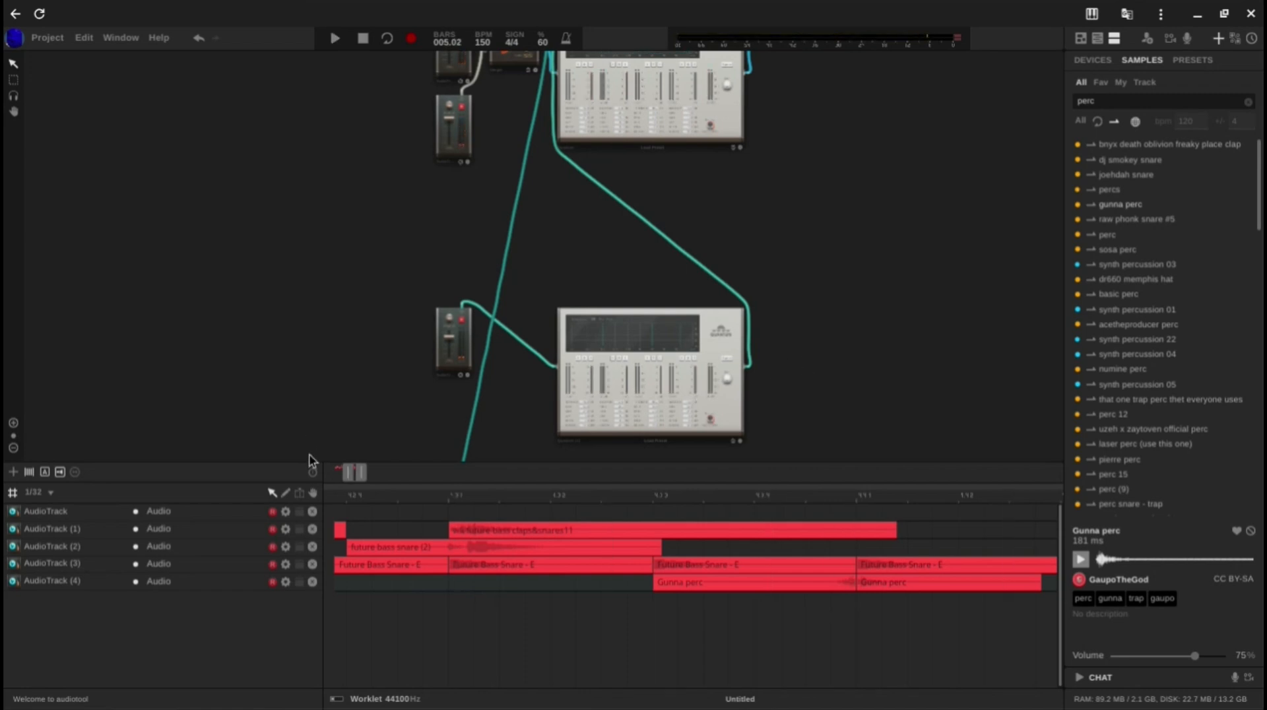
Step: Examine the volume of the percussion track's device and the channel levels on the mixer
left_click_drag(350, 472, 388, 473)
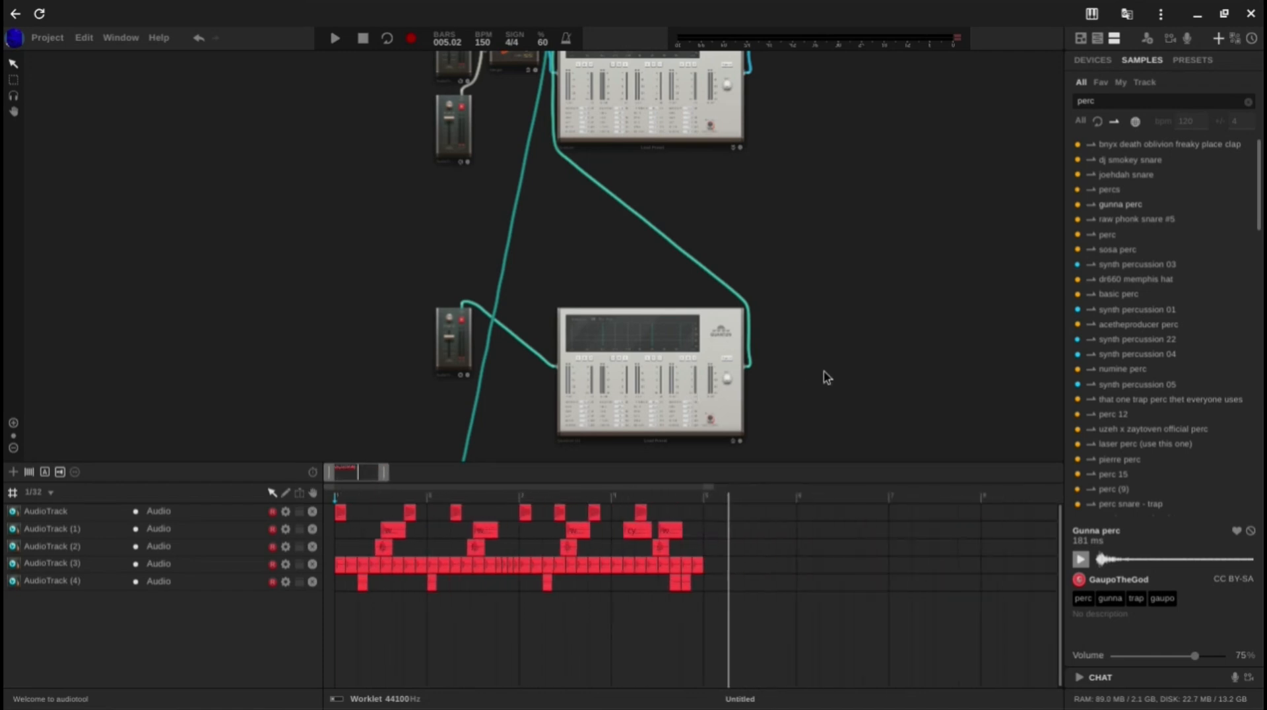
left_click_drag(825, 374, 763, 68)
left_click_drag(466, 209, 512, 294)
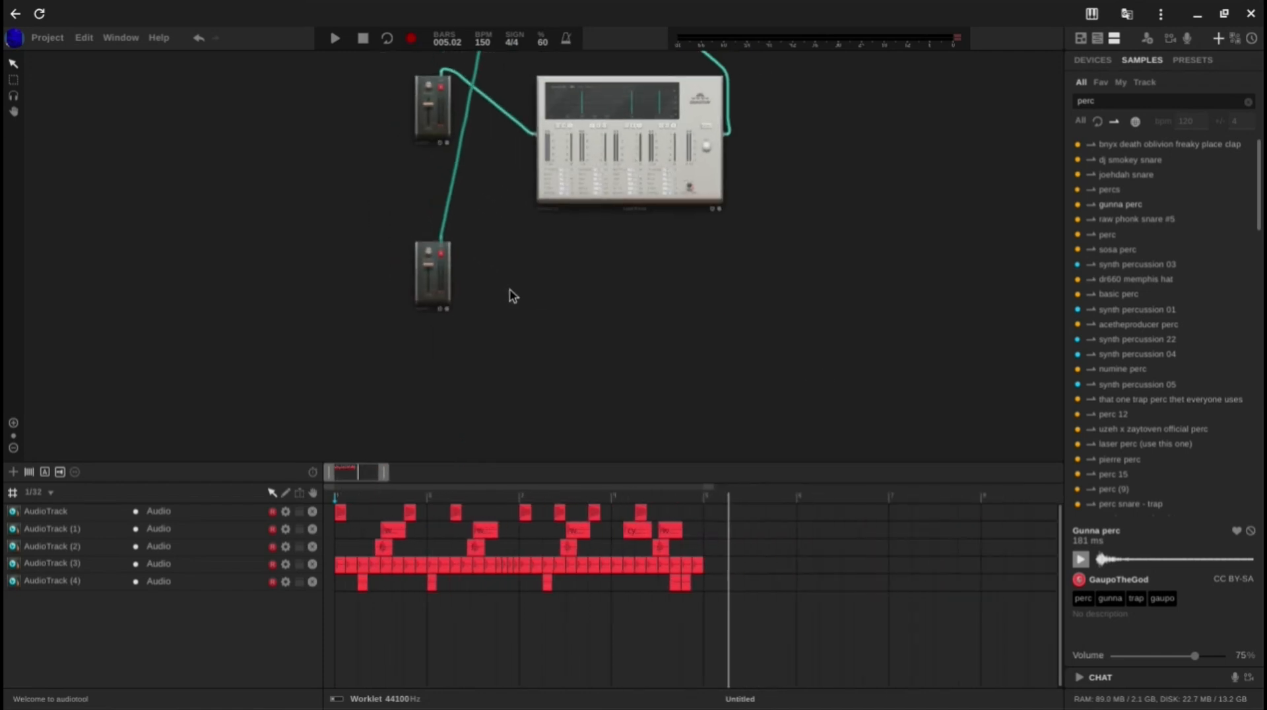
mouse_move(439, 282)
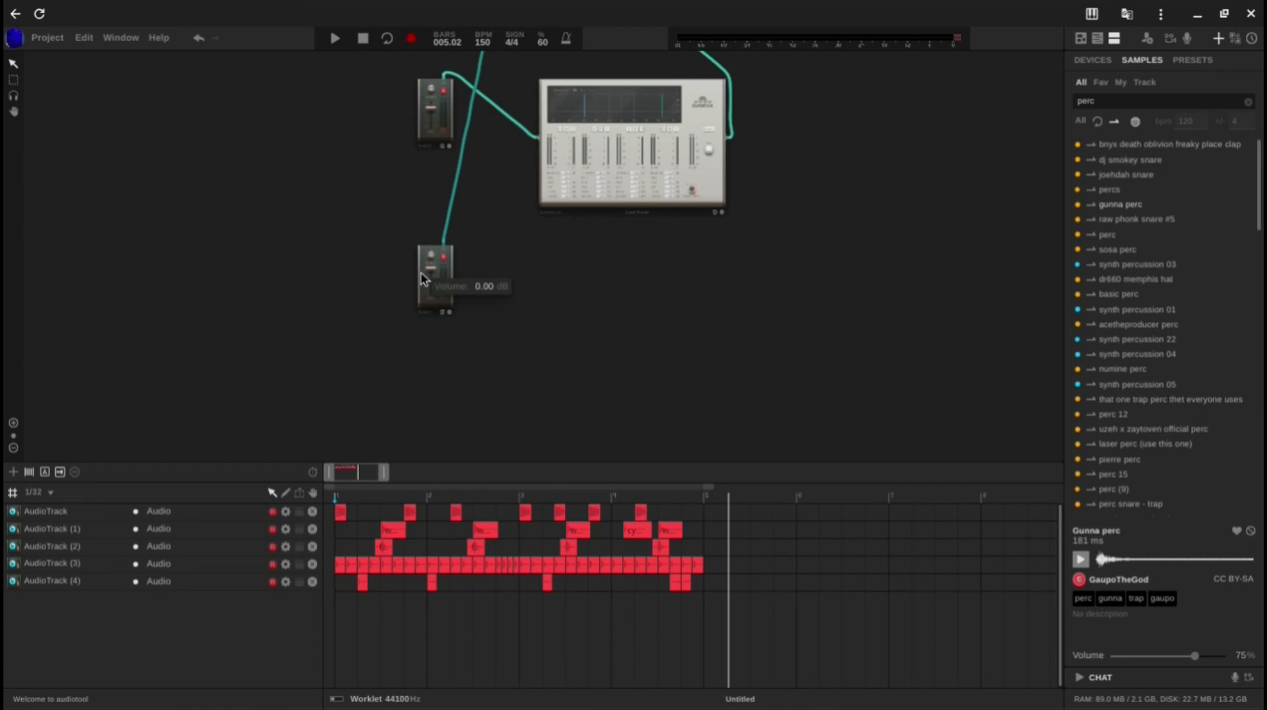
left_click_drag(504, 276, 493, 578)
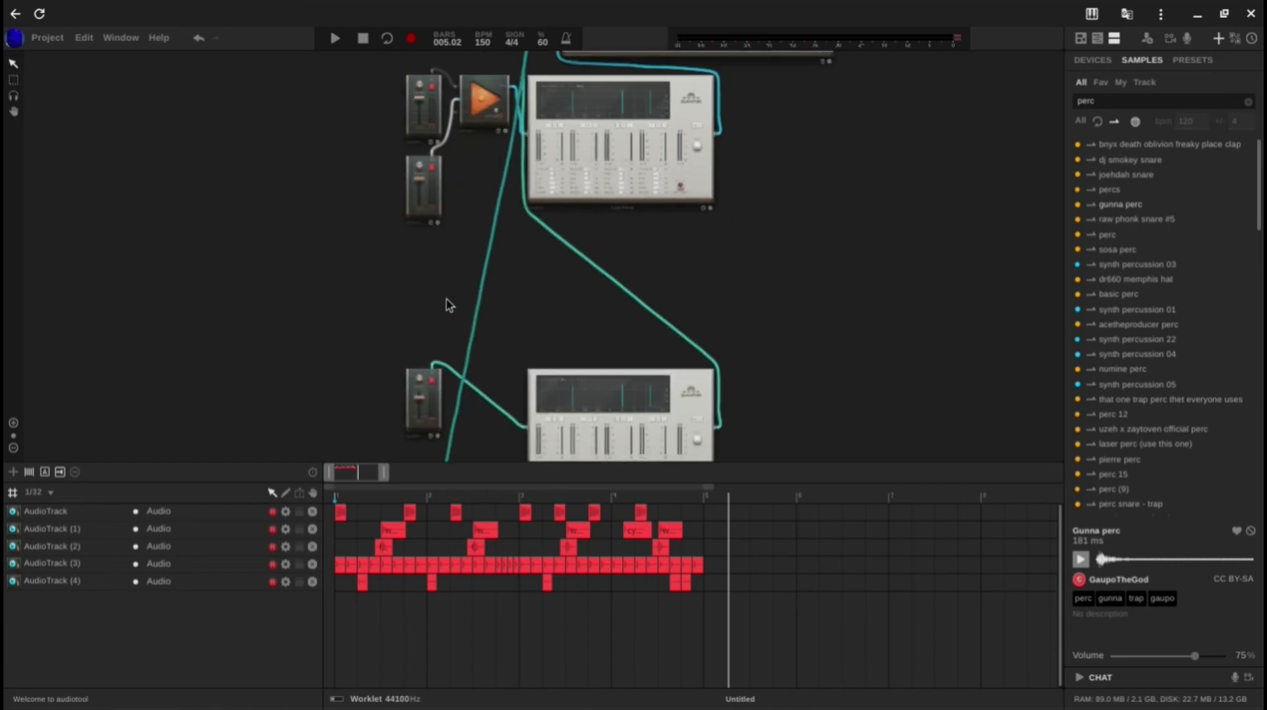
left_click_drag(444, 303, 410, 532)
mouse_move(575, 275)
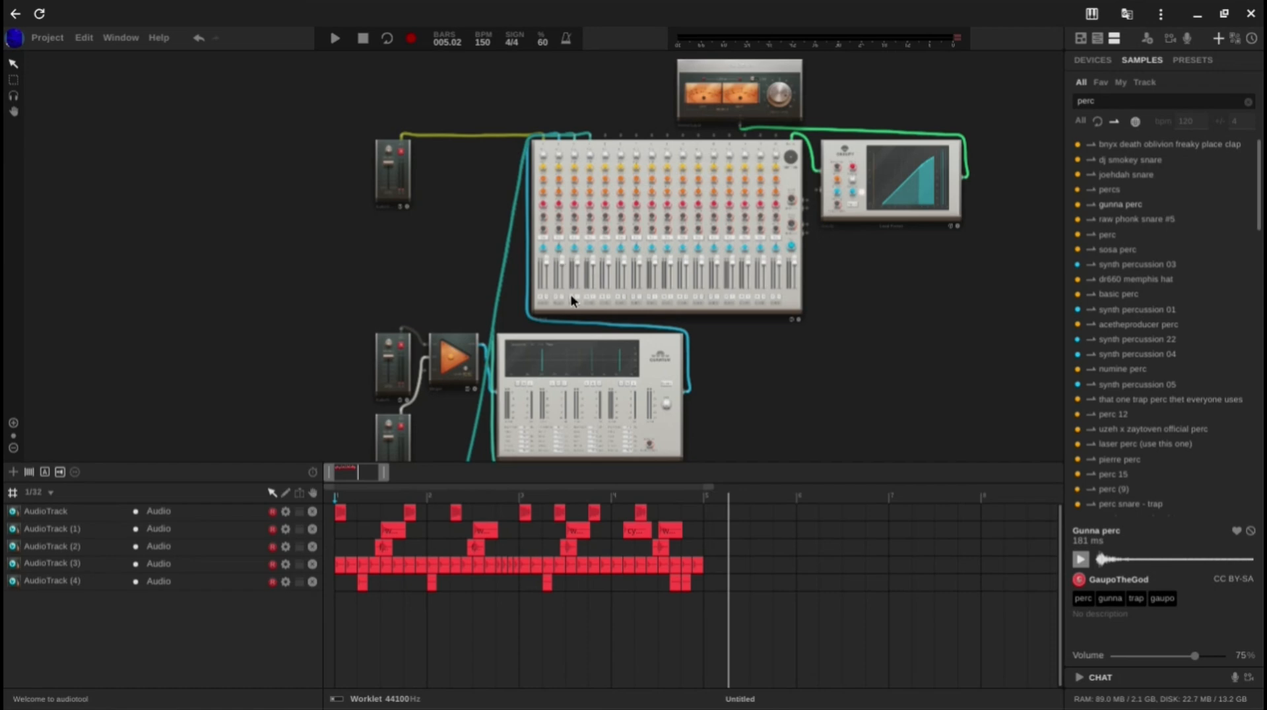
scroll(588, 274, "up", 4)
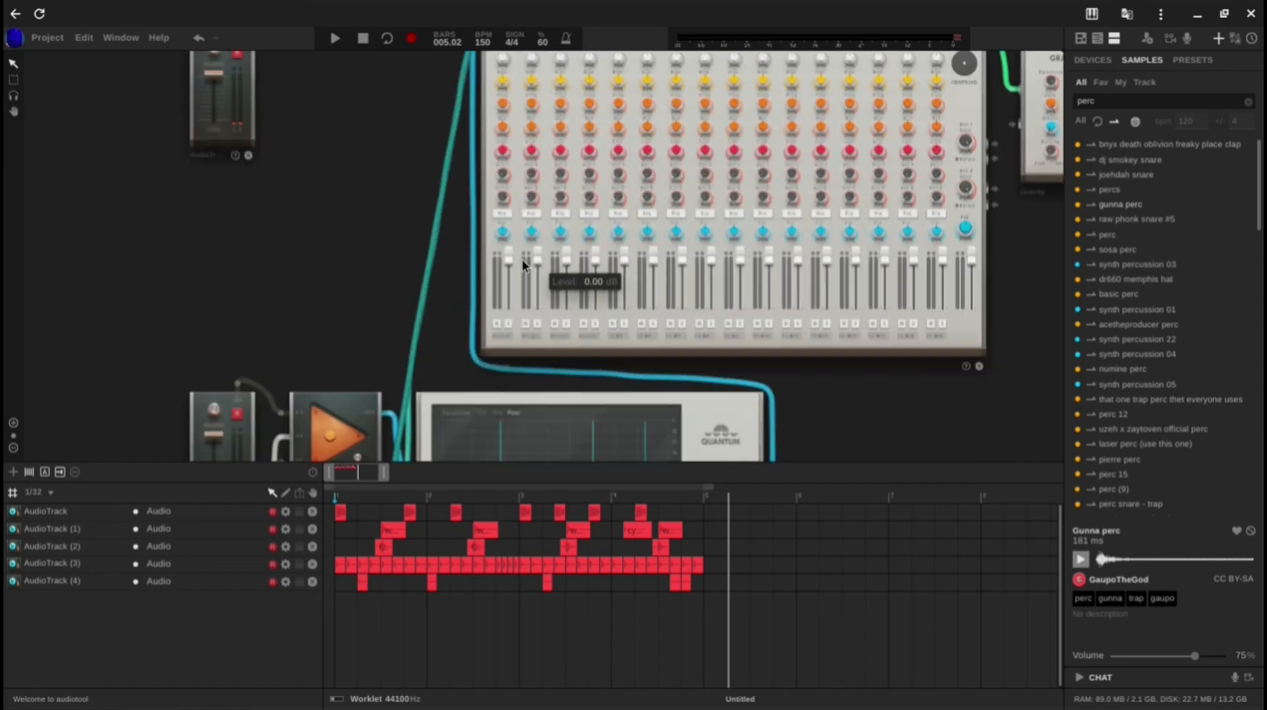
scroll(527, 227, "down", 3)
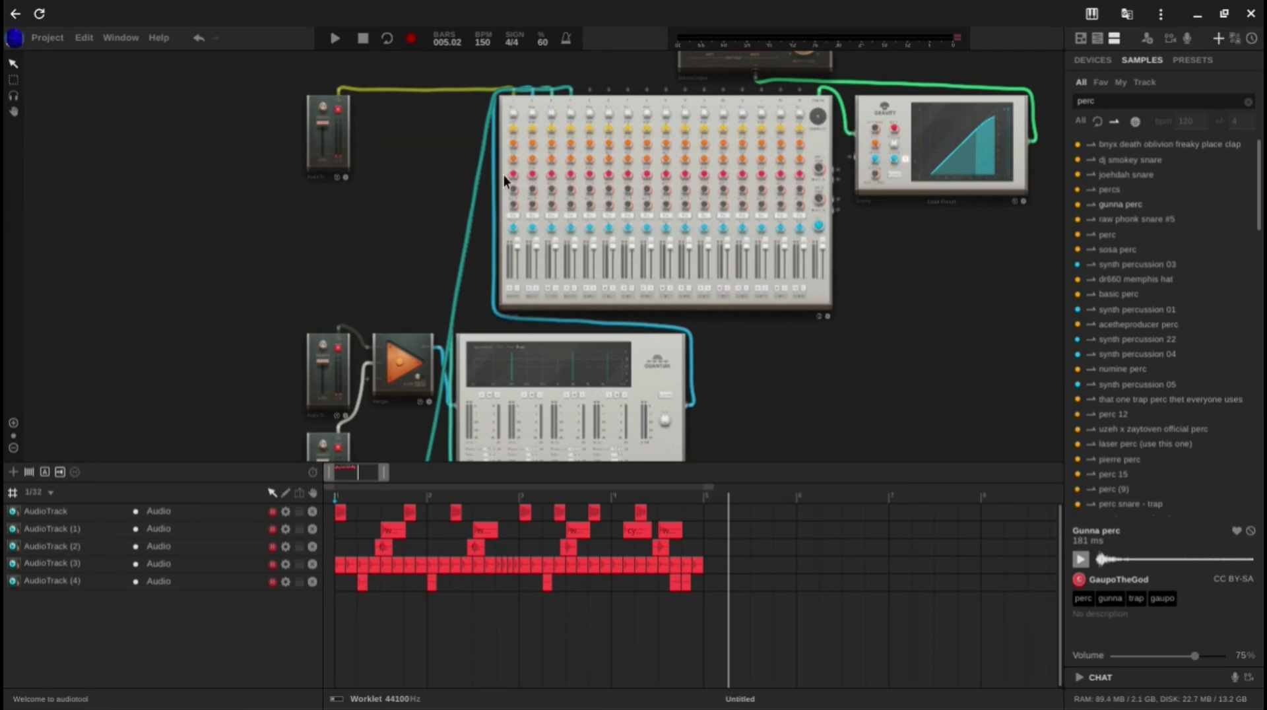
Step: Set the percussion track device's volume to -7.80 dB, playing the pattern to judge its level
scroll(504, 175, "up", 3)
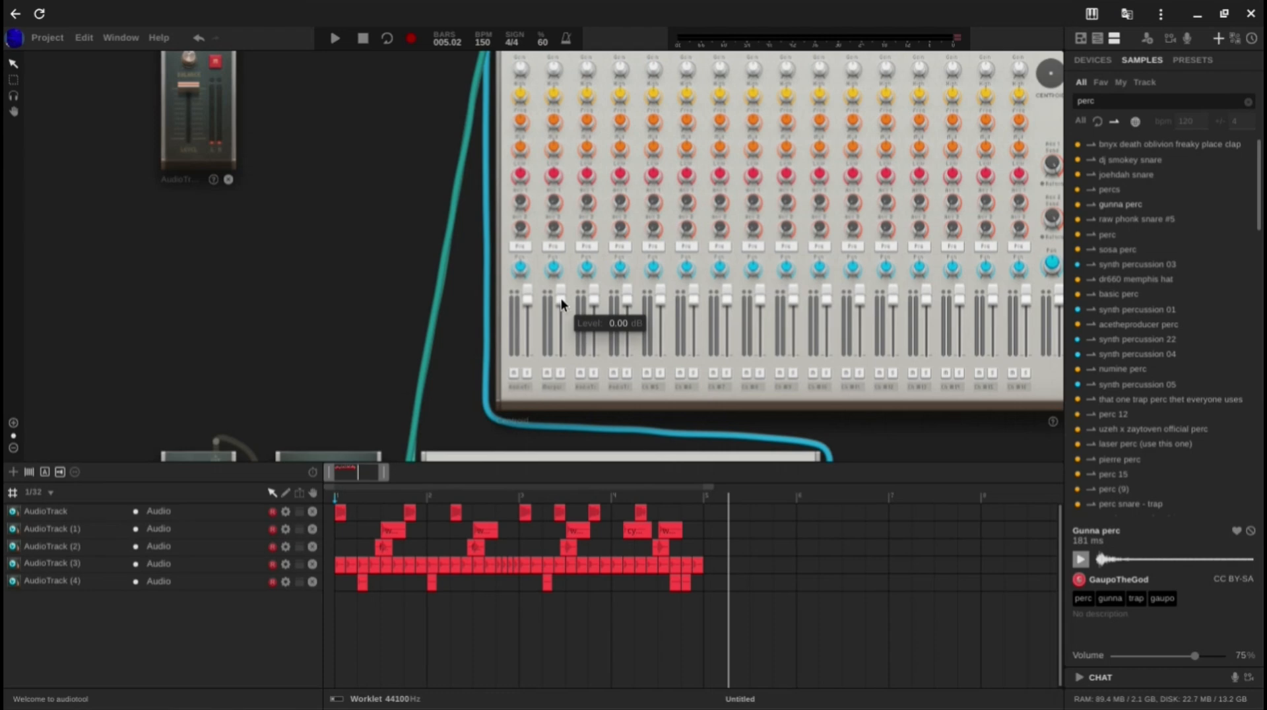
left_click_drag(561, 298, 563, 292)
scroll(562, 292, "down", 3)
left_click_drag(408, 317, 399, 53)
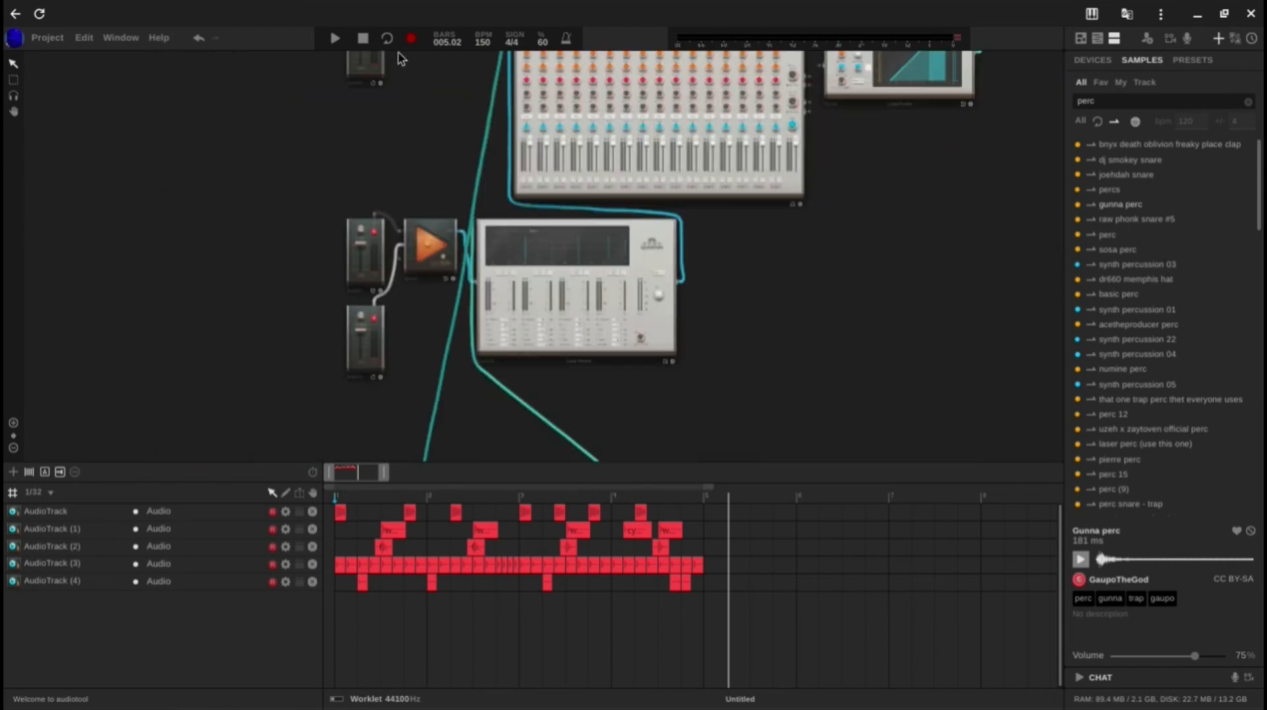
left_click_drag(398, 320, 558, 8)
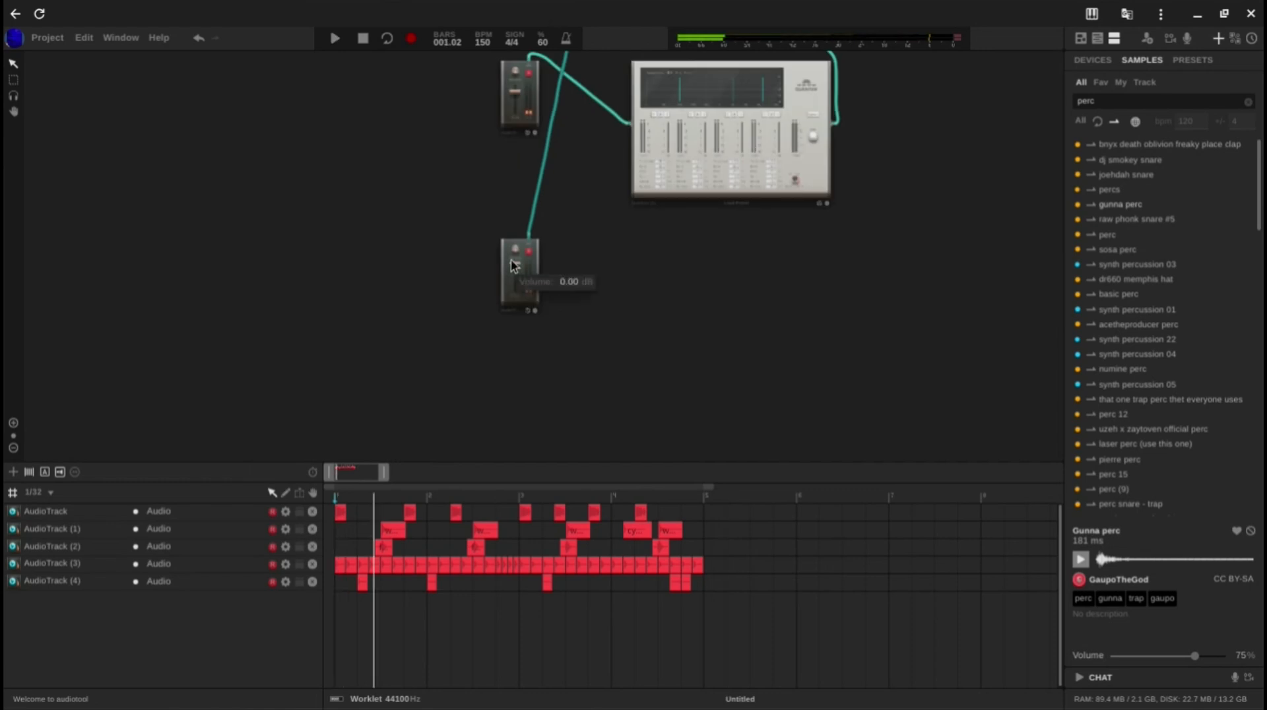
scroll(510, 259, "up", 3)
left_click_drag(523, 273, 522, 289)
key("space")
key("space")
left_click_drag(676, 279, 673, 351)
mouse_move(517, 366)
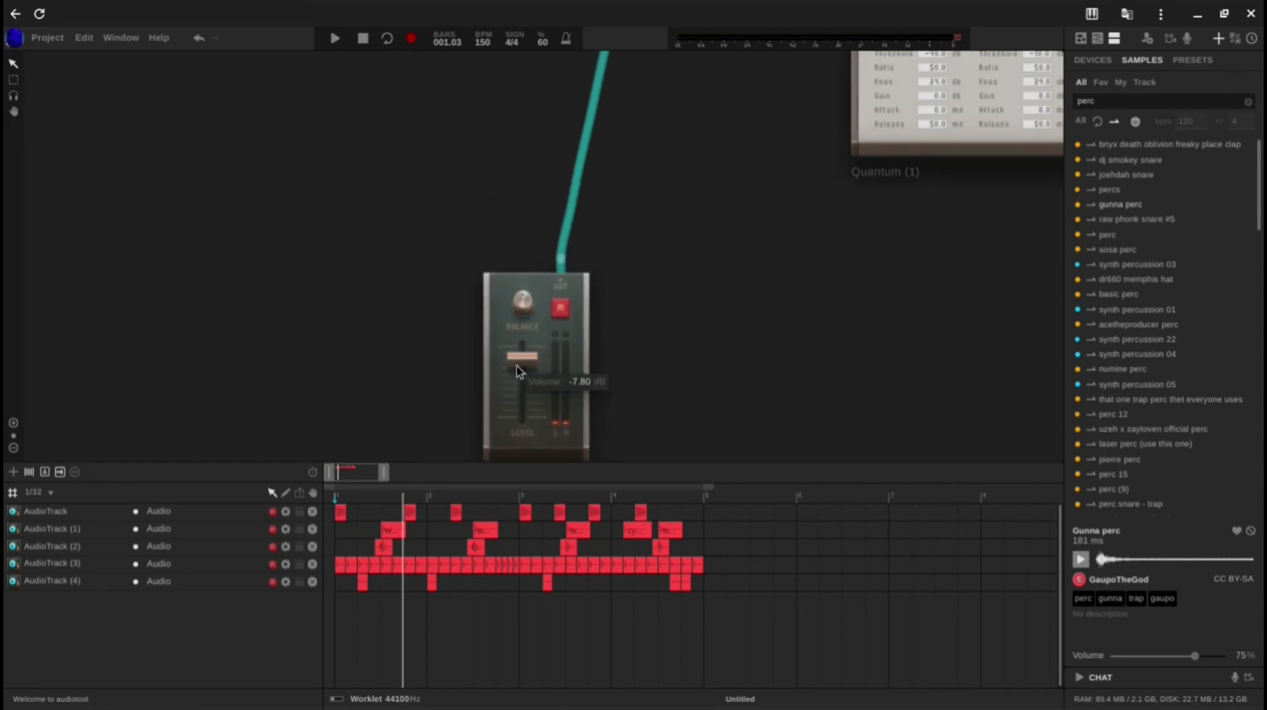
Step: Play the pattern and examine the volume of the track device feeding Quantum (1) along with that compressor's meters
scroll(634, 365, "down", 2)
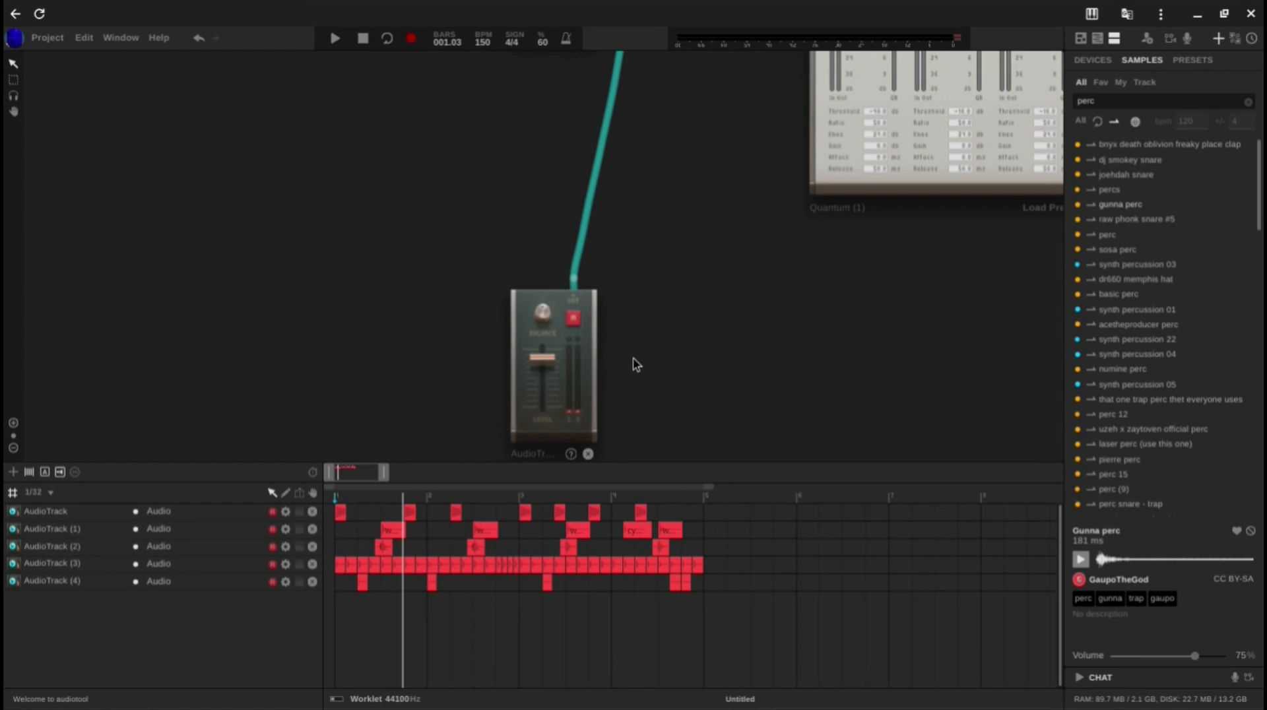
left_click_drag(633, 364, 637, 566)
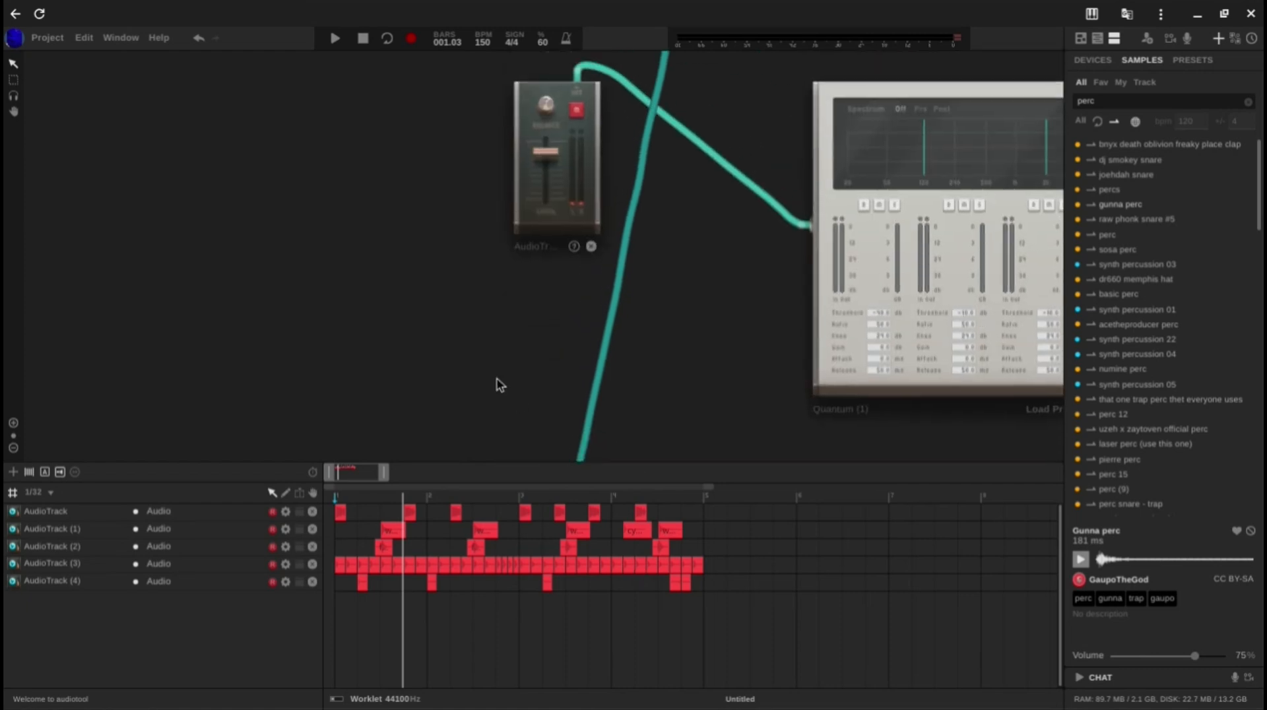
key("space")
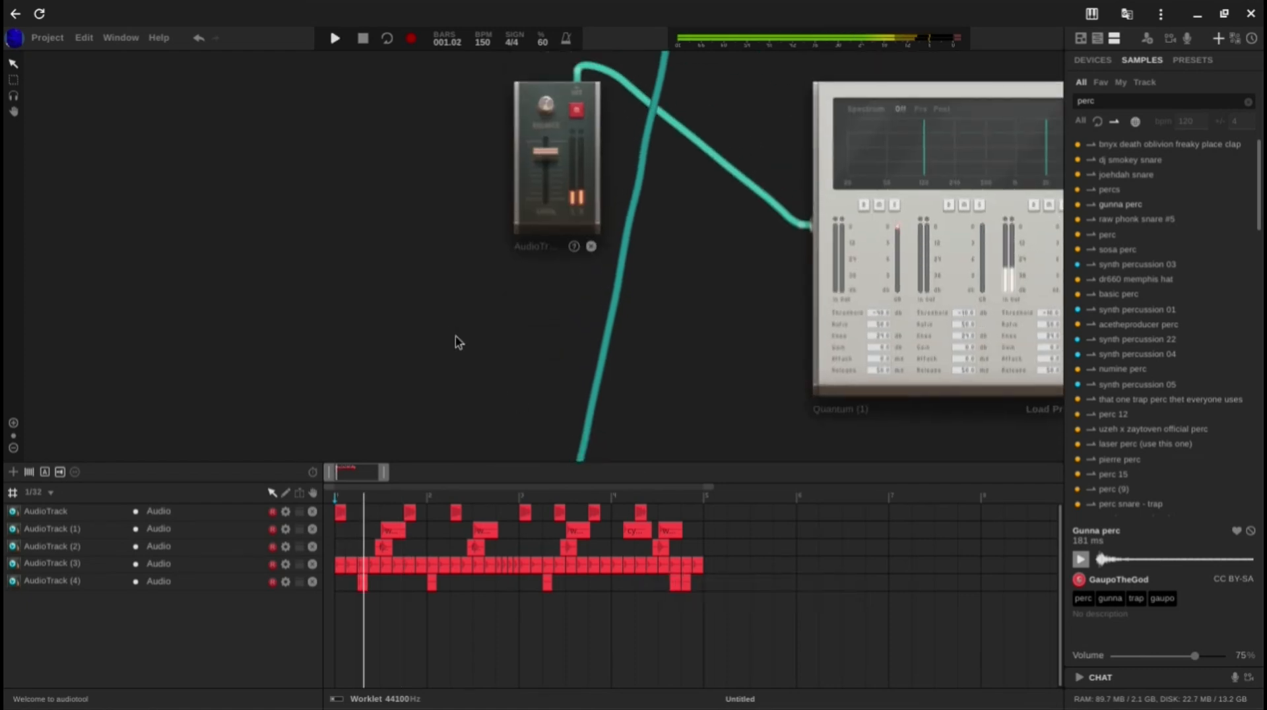
key("space")
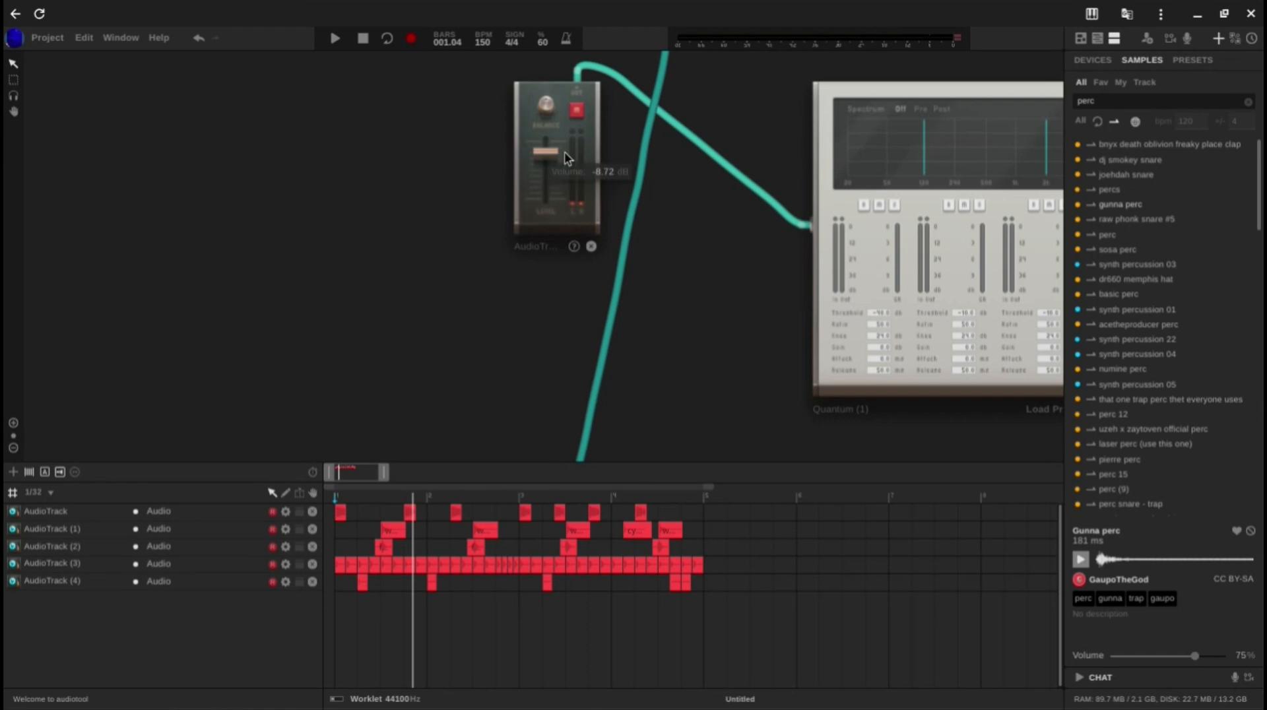
left_click_drag(682, 248, 611, 268)
key("space")
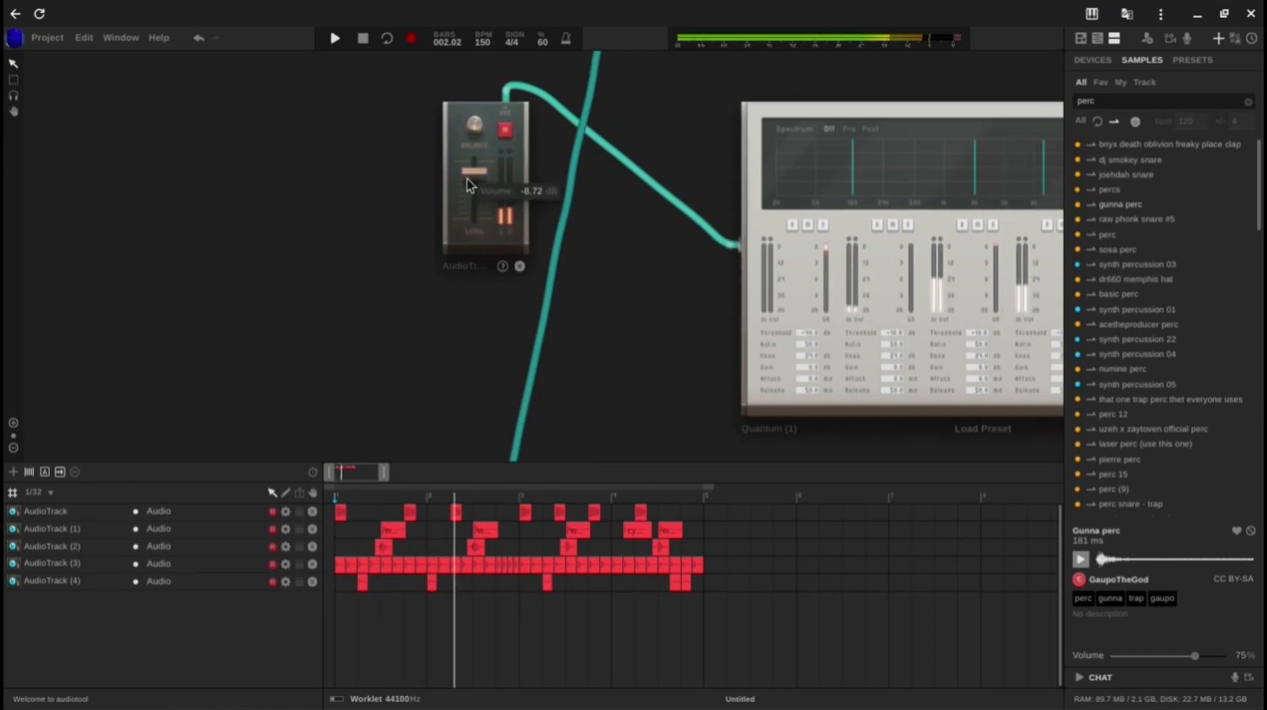
key("space")
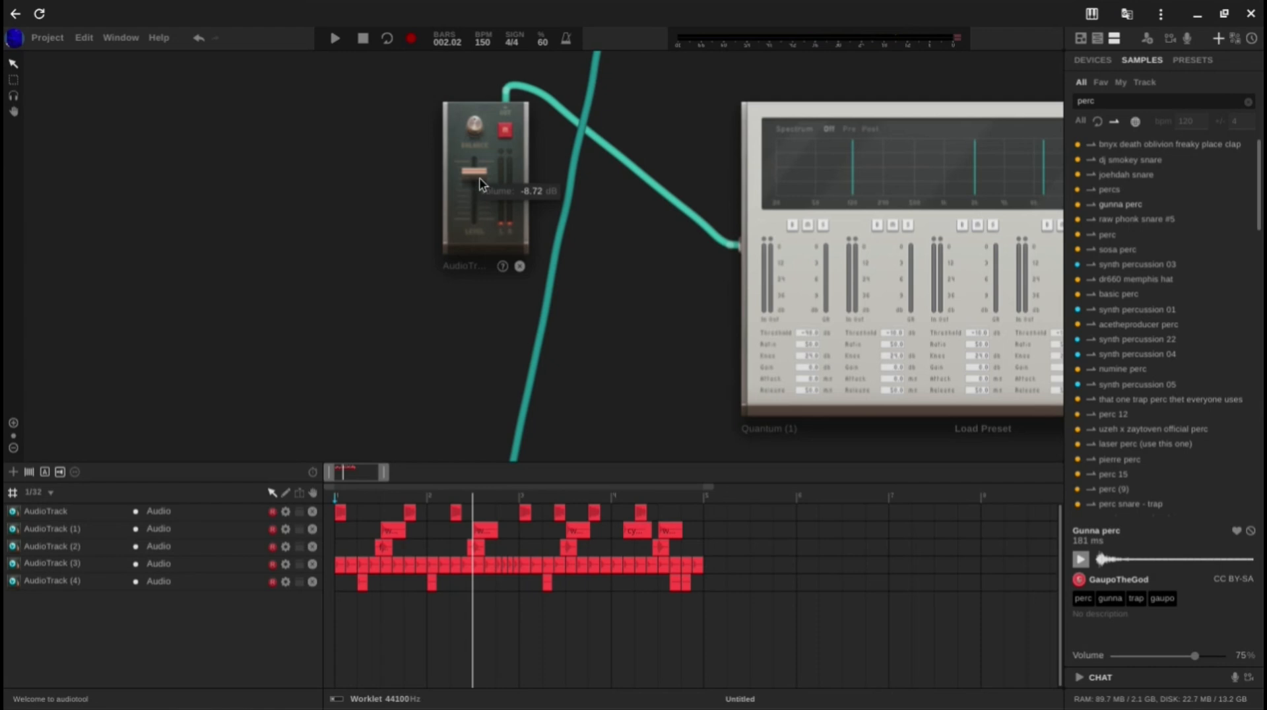
key("space")
left_click_drag(662, 297, 302, 303)
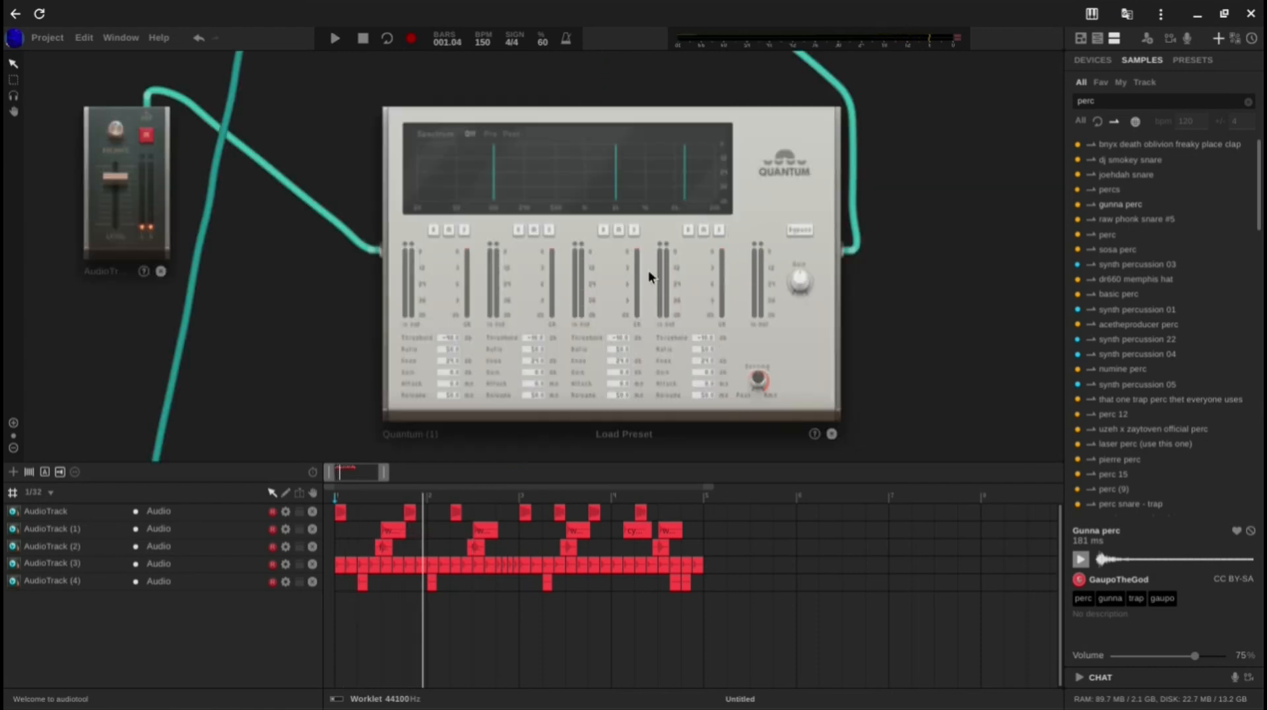
key("space")
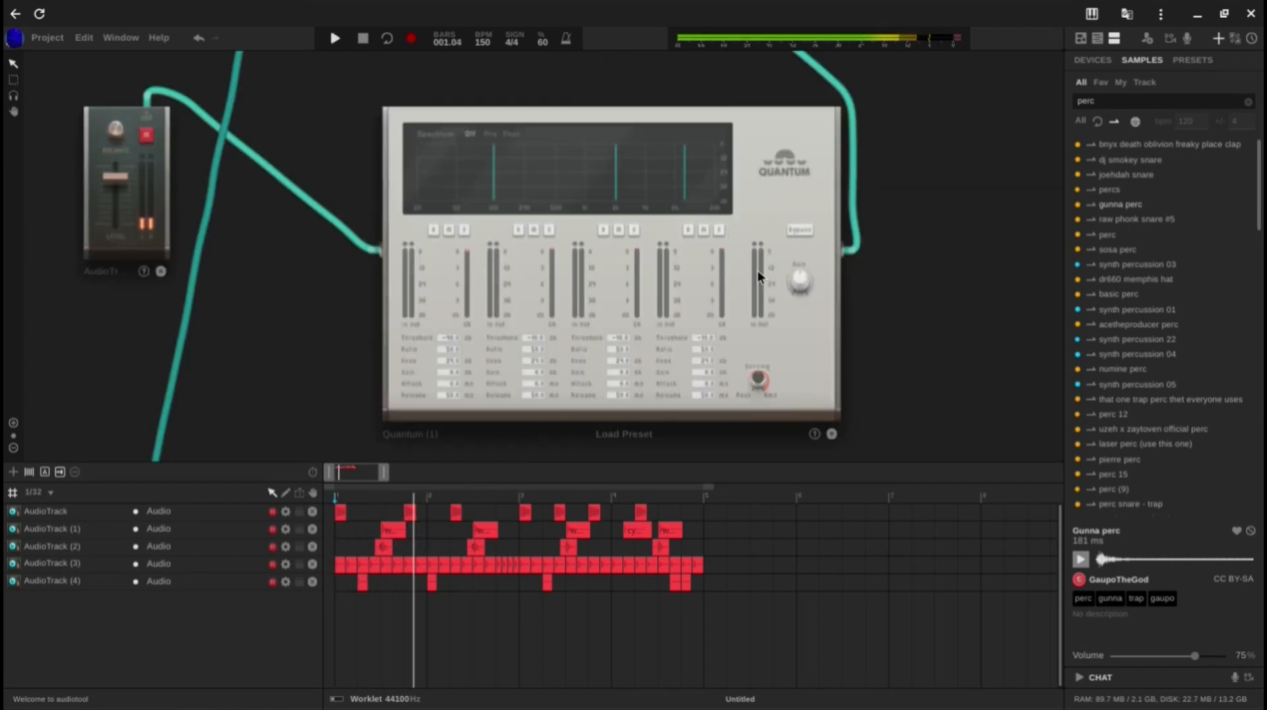
Step: Examine the two track devices feeding the Merger, their Quantum compressor and the mixer faders while playing the pattern
left_click_drag(338, 138, 629, 547)
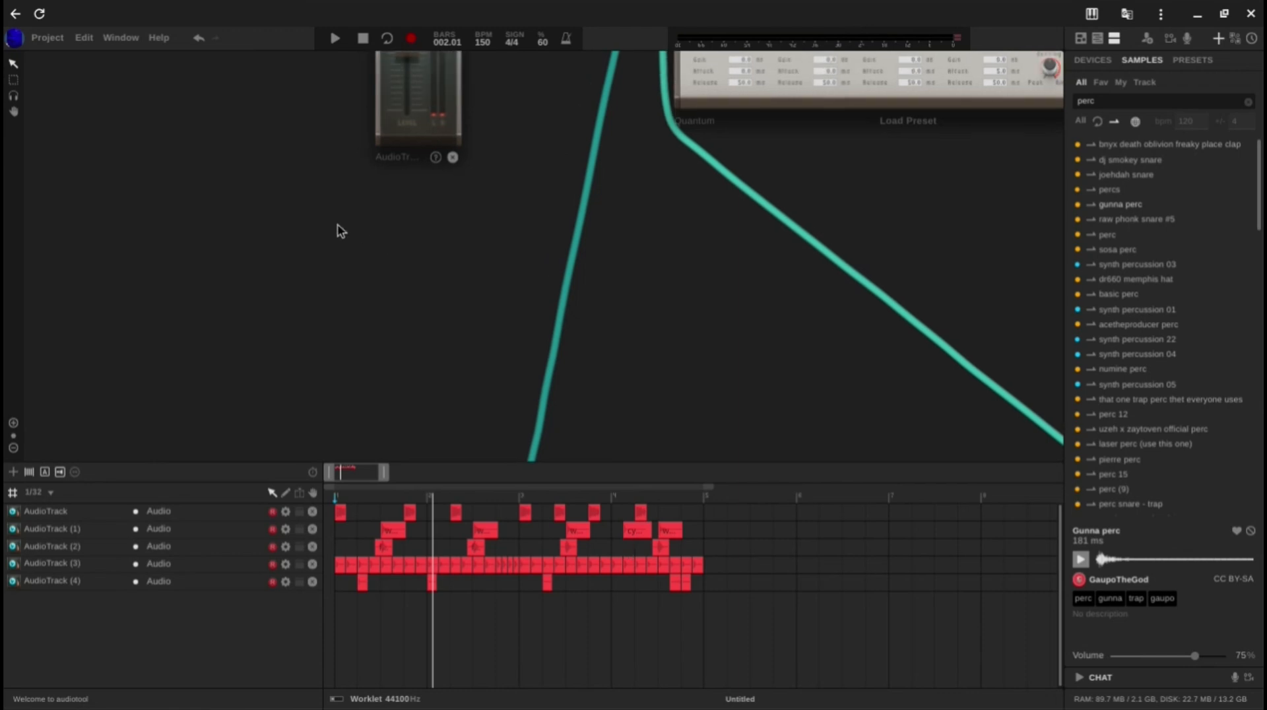
left_click_drag(336, 232, 376, 473)
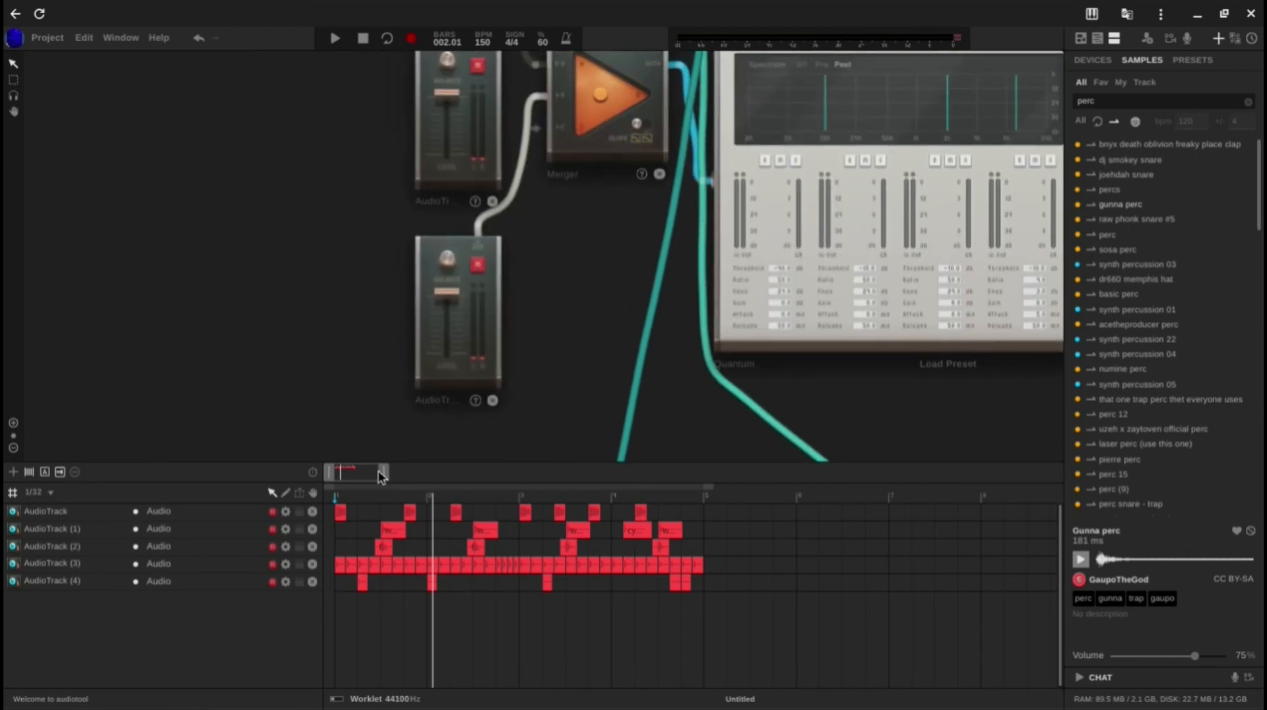
key("space")
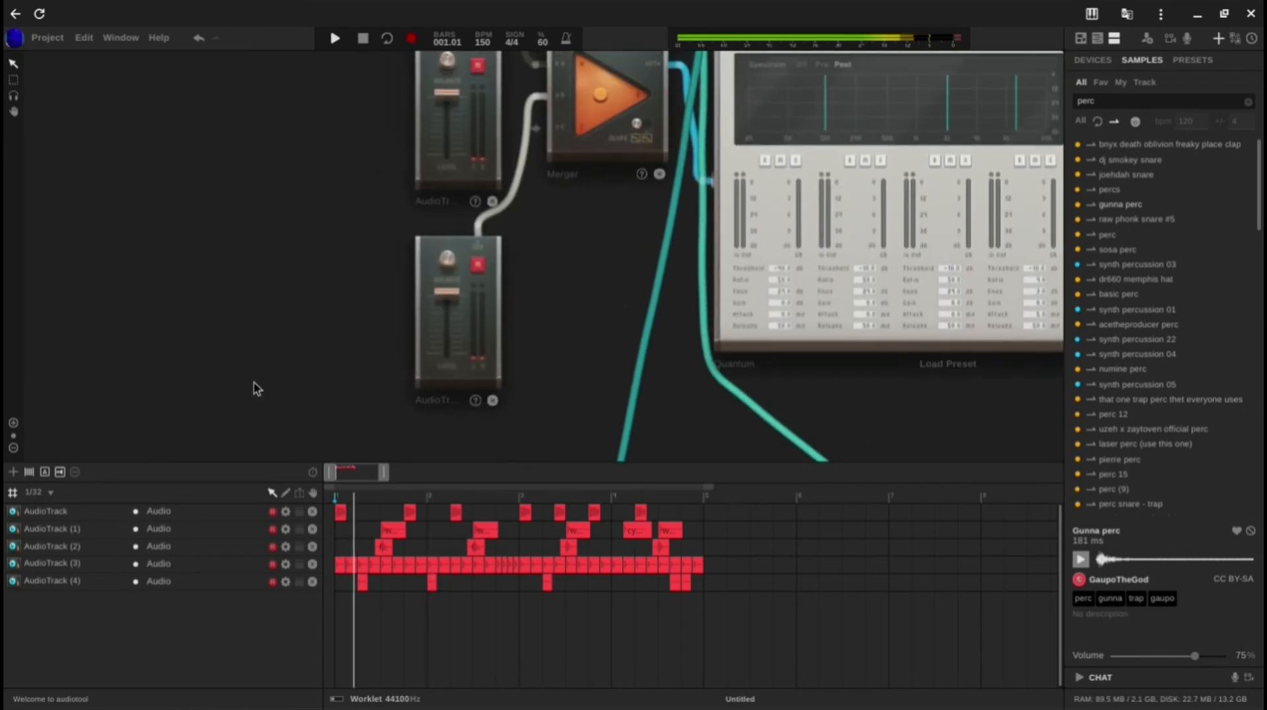
left_click_drag(255, 424, 169, 525)
scroll(240, 317, "down", 2)
key("space")
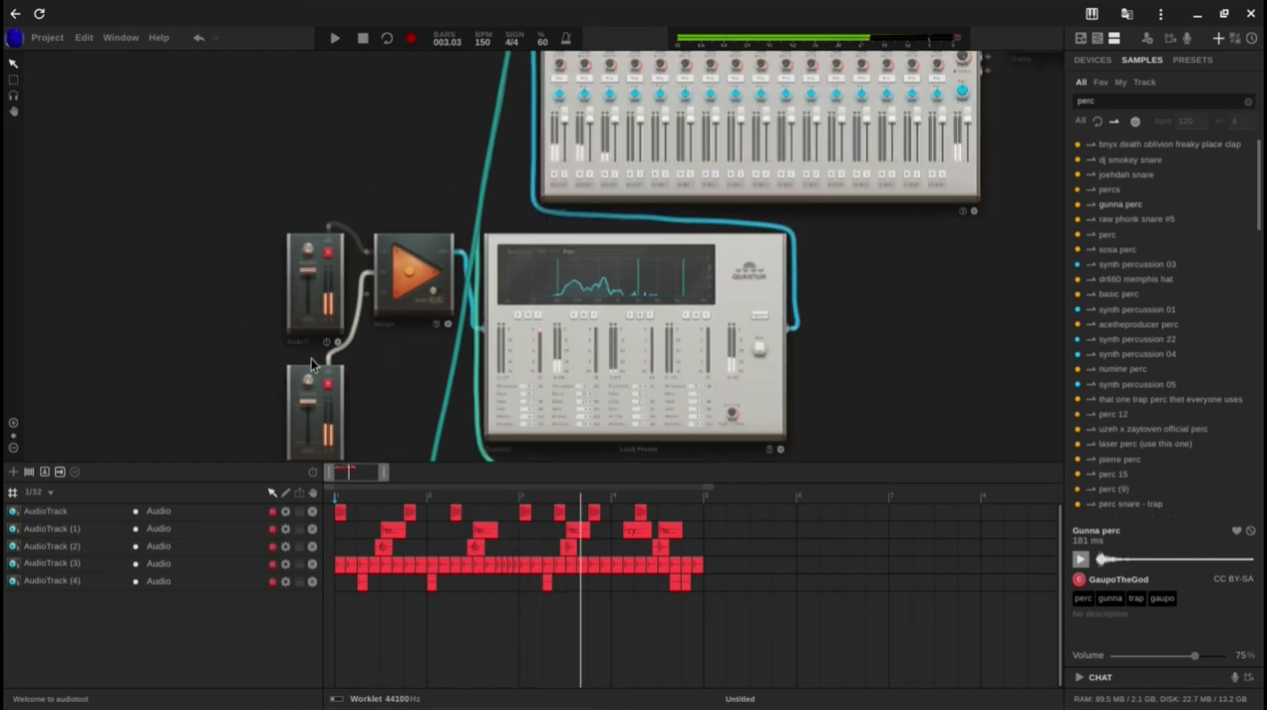
mouse_move(309, 407)
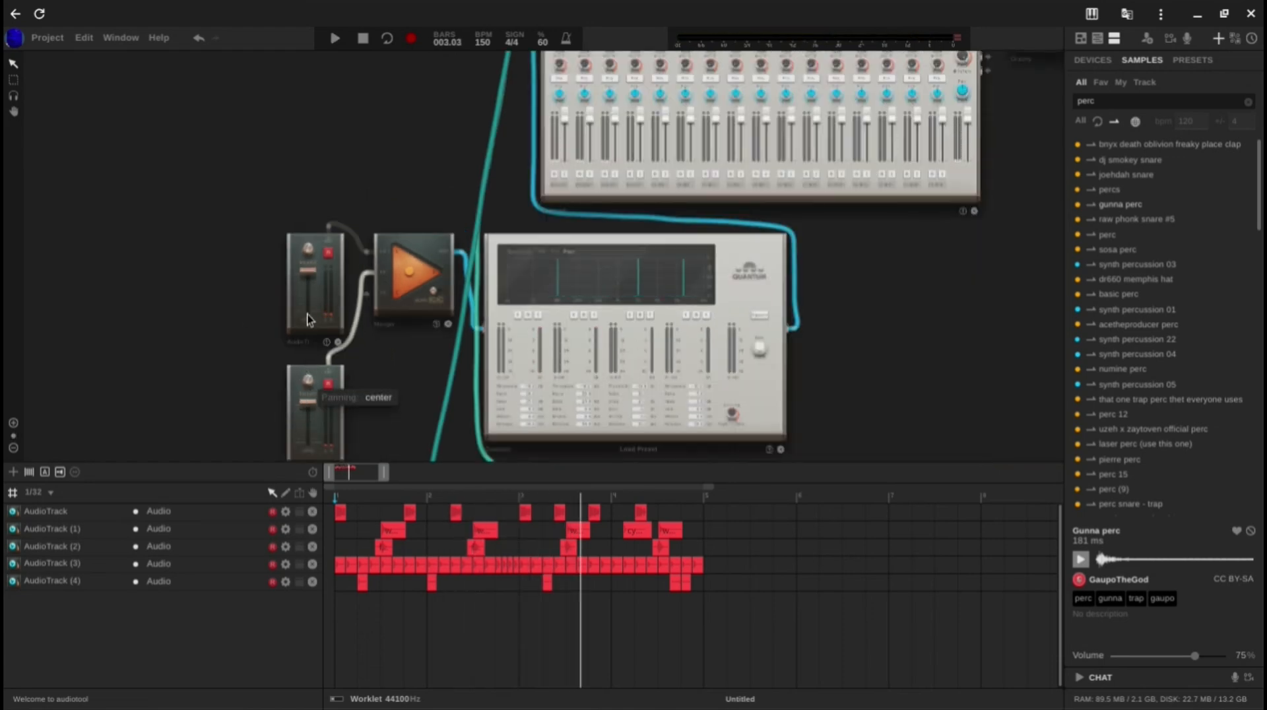
left_click_drag(128, 245, 98, 241)
left_click_drag(271, 165, 244, 249)
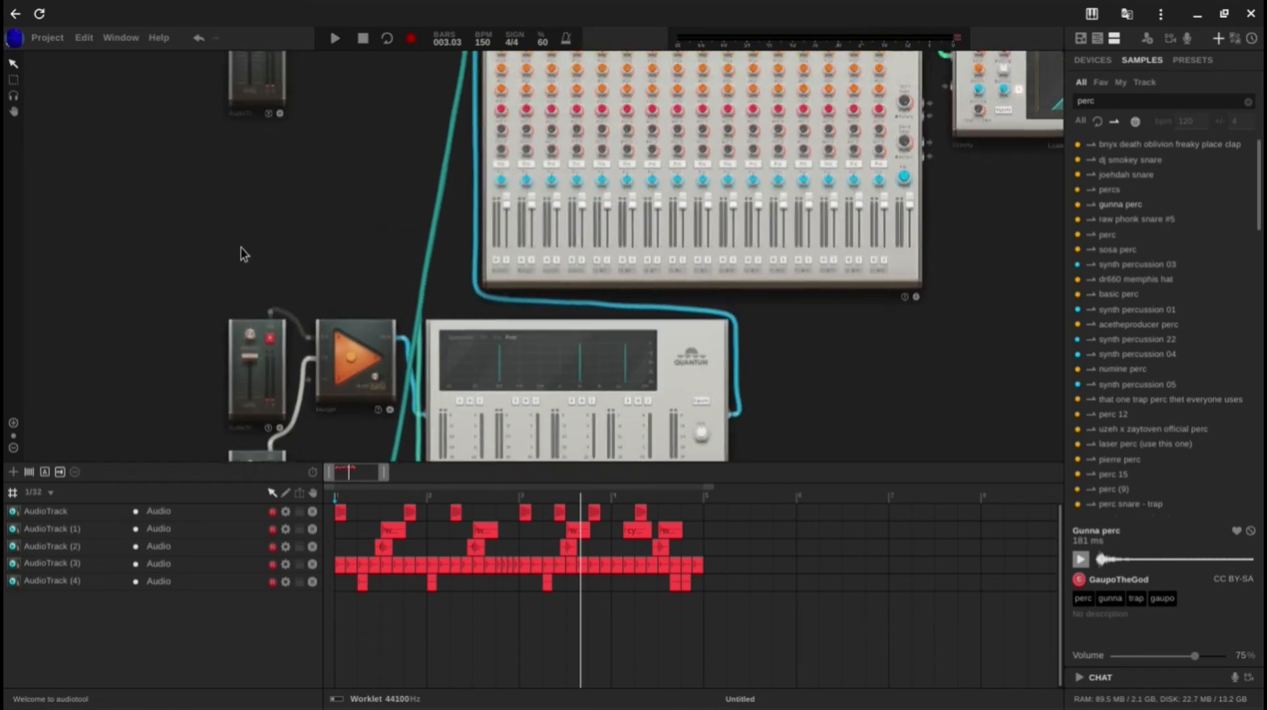
key("space")
key("space")
Step: Examine the device wired to the mixer's first channel and play the pattern to judge its level
left_click_drag(377, 256, 430, 463)
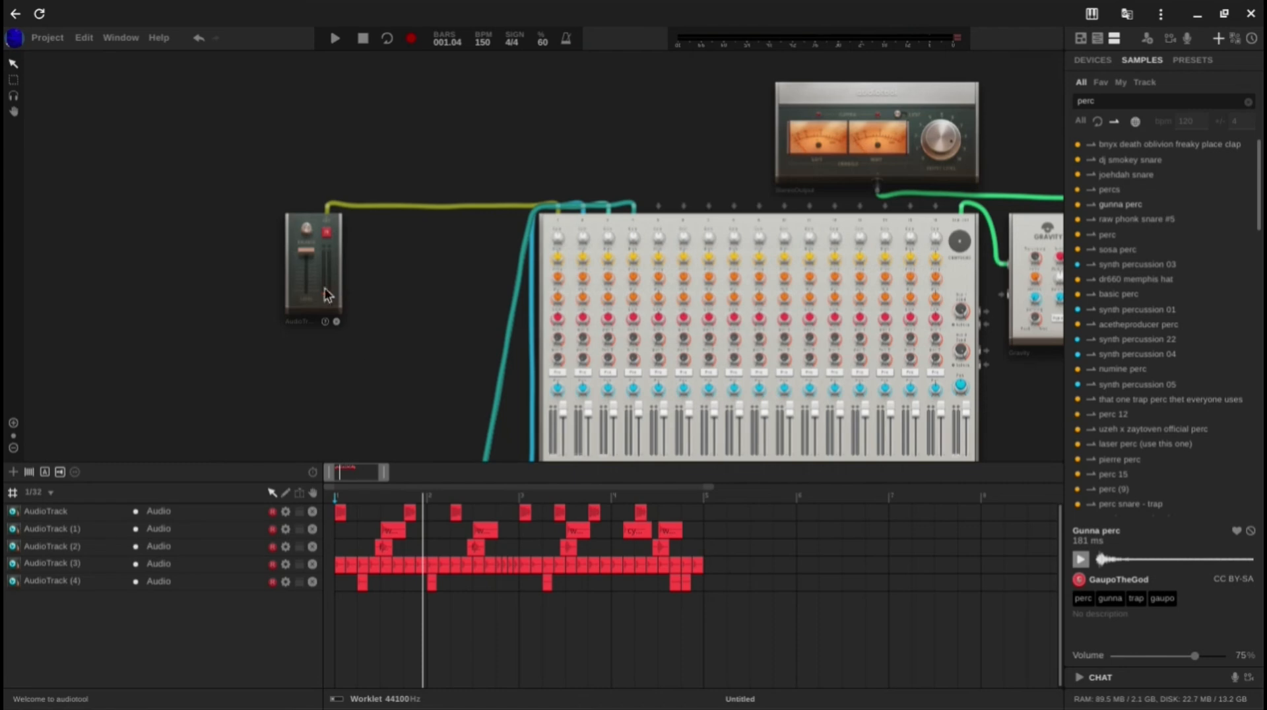
scroll(368, 280, "down", 1)
left_click_drag(377, 285, 325, 117)
key("space")
key("space")
Step: Search the samples for "Future bass crash" and add cymatics - future bass crash 2 at bar 1 on a new audio track
scroll(710, 311, "down", 2)
left_click_drag(711, 310, 794, 51)
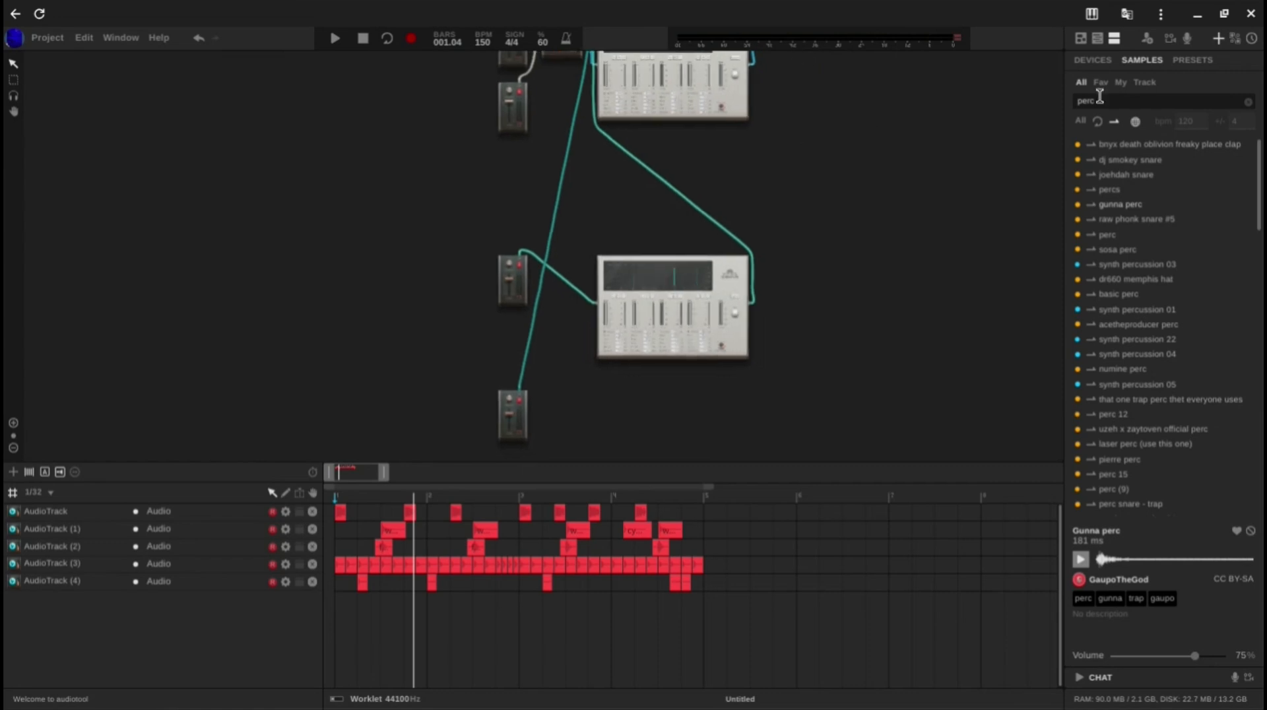
left_click_drag(1100, 98, 1012, 82)
key("BackSpace")
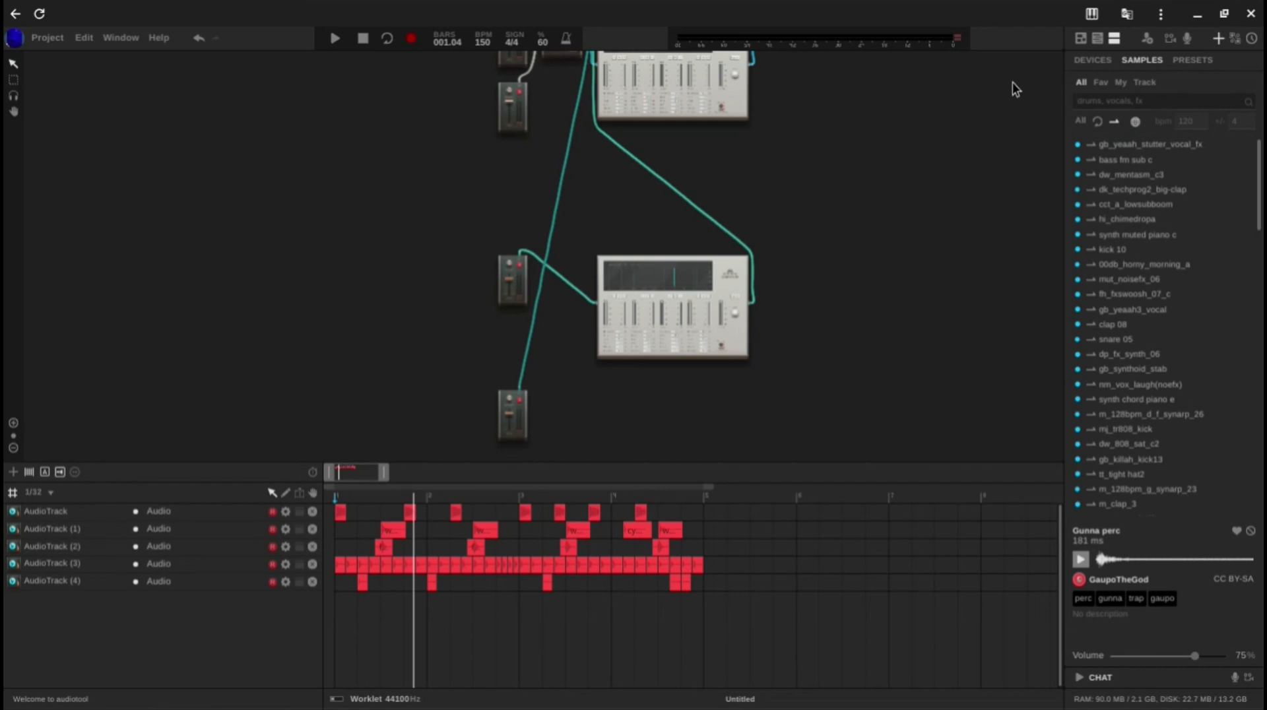
type("uture bass crash")
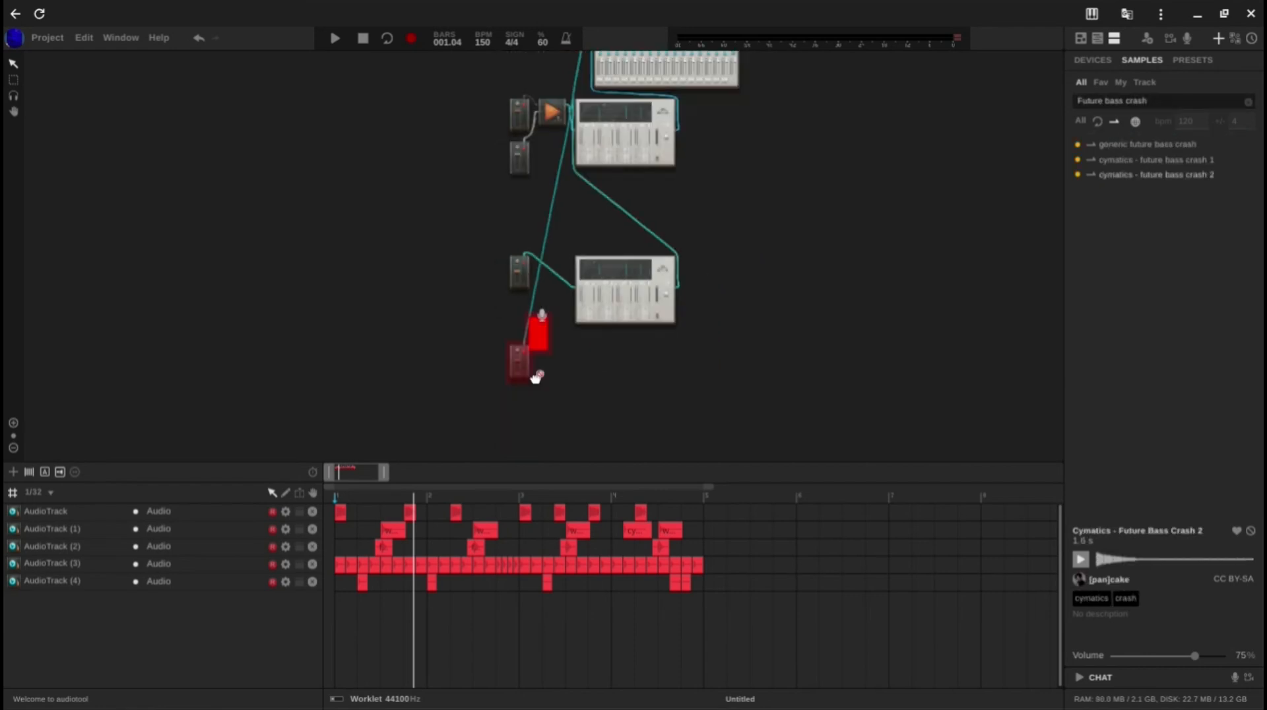
Step: Connect the new crash track's device to the mixer's fifth channel and play the pattern
mouse_move(533, 368)
left_mouse_down()
mouse_move(529, 423)
mouse_move(519, 364)
left_mouse_up()
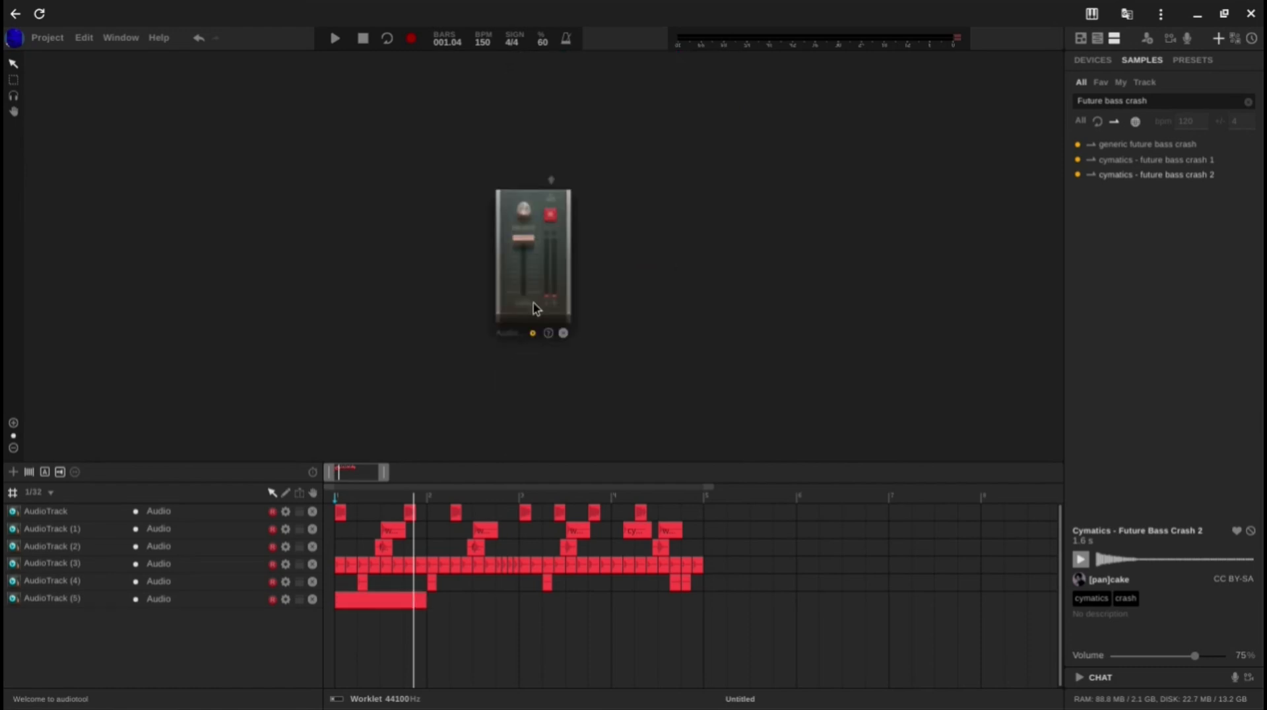
left_click_drag(551, 223, 731, 193)
key("space")
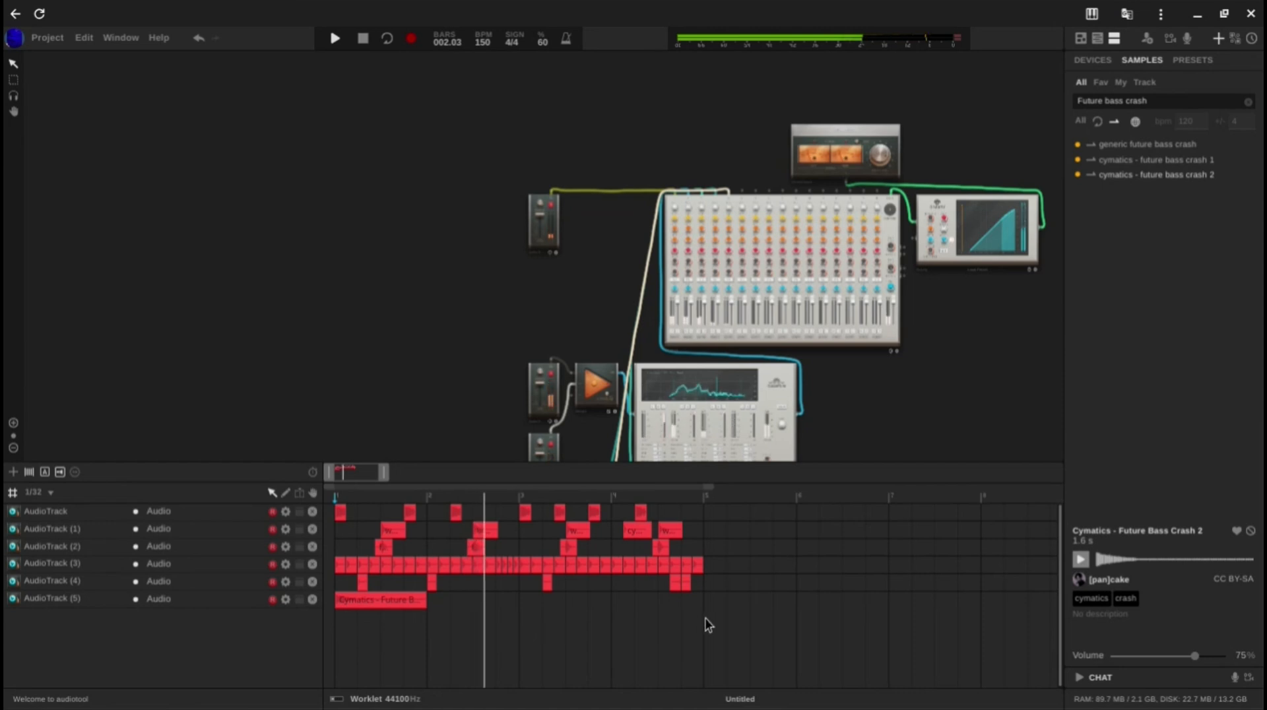
Step: Copy the regions of all six tracks in bars 1–4 to bar 5 and set the timeline snapping to Smart
left_click_drag(709, 619, 277, 504)
left_click_drag(397, 600, 769, 607)
left_click(41, 493)
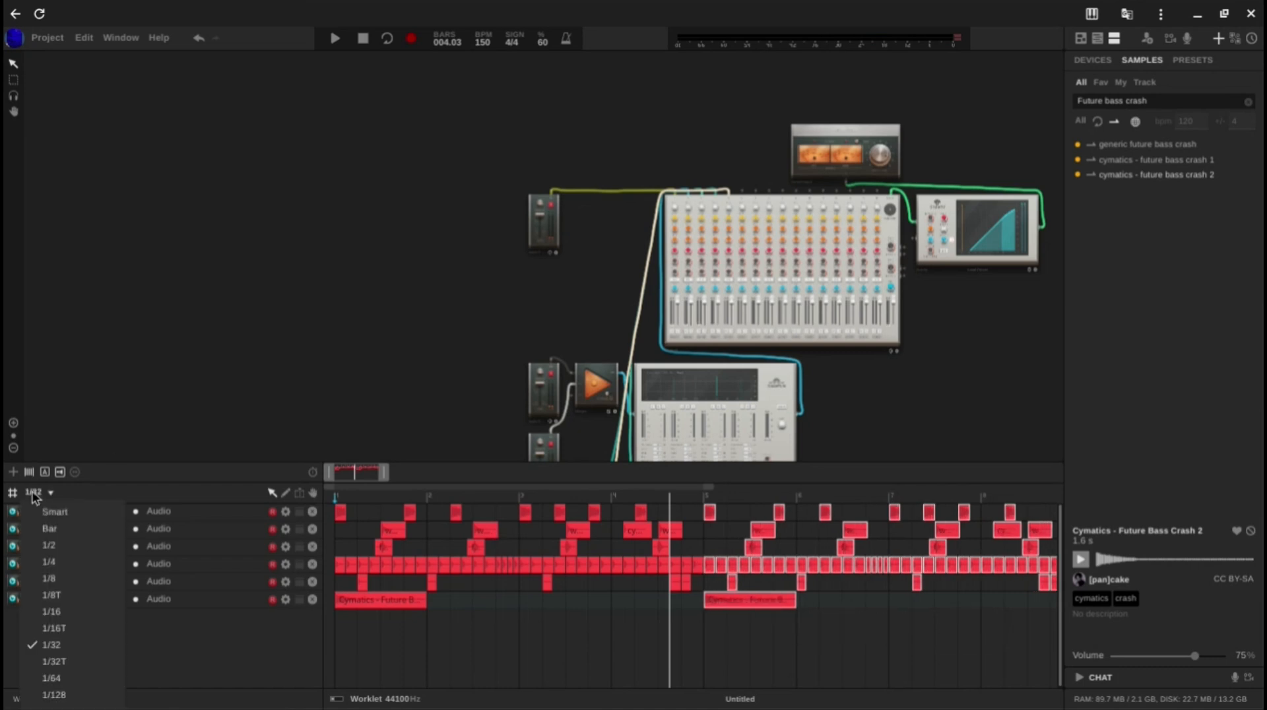
left_click(56, 512)
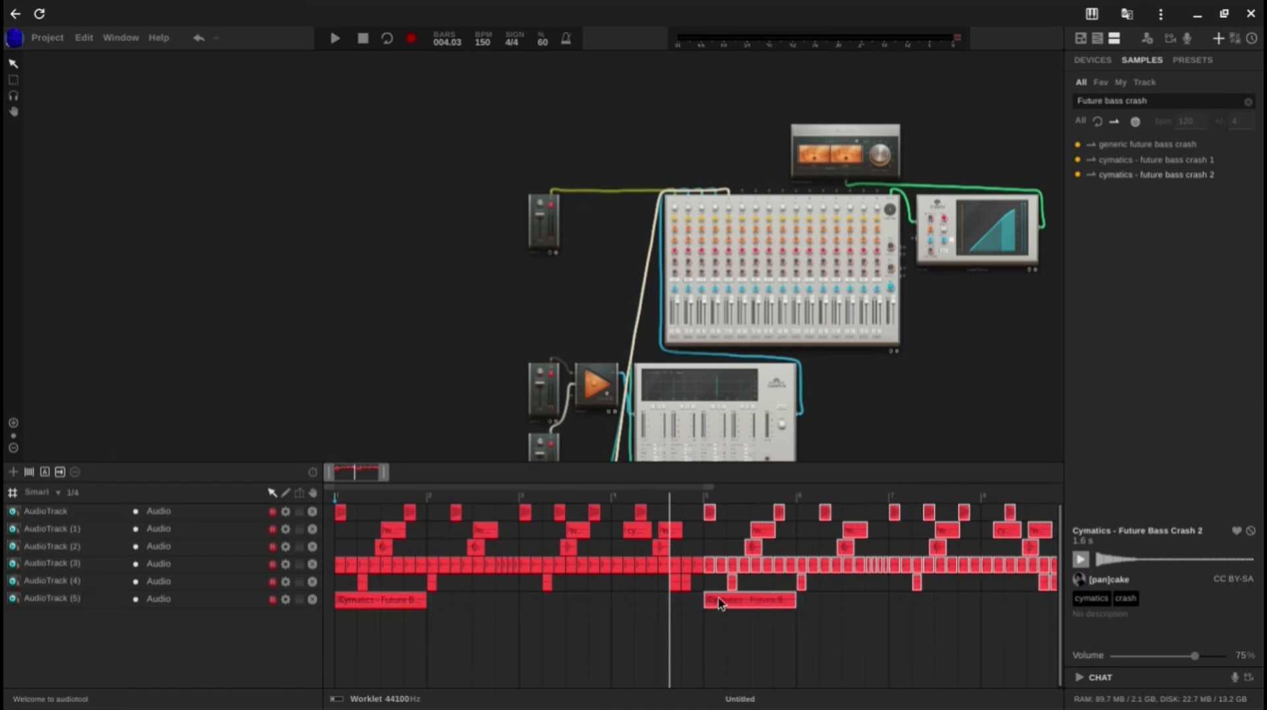
left_click(672, 612)
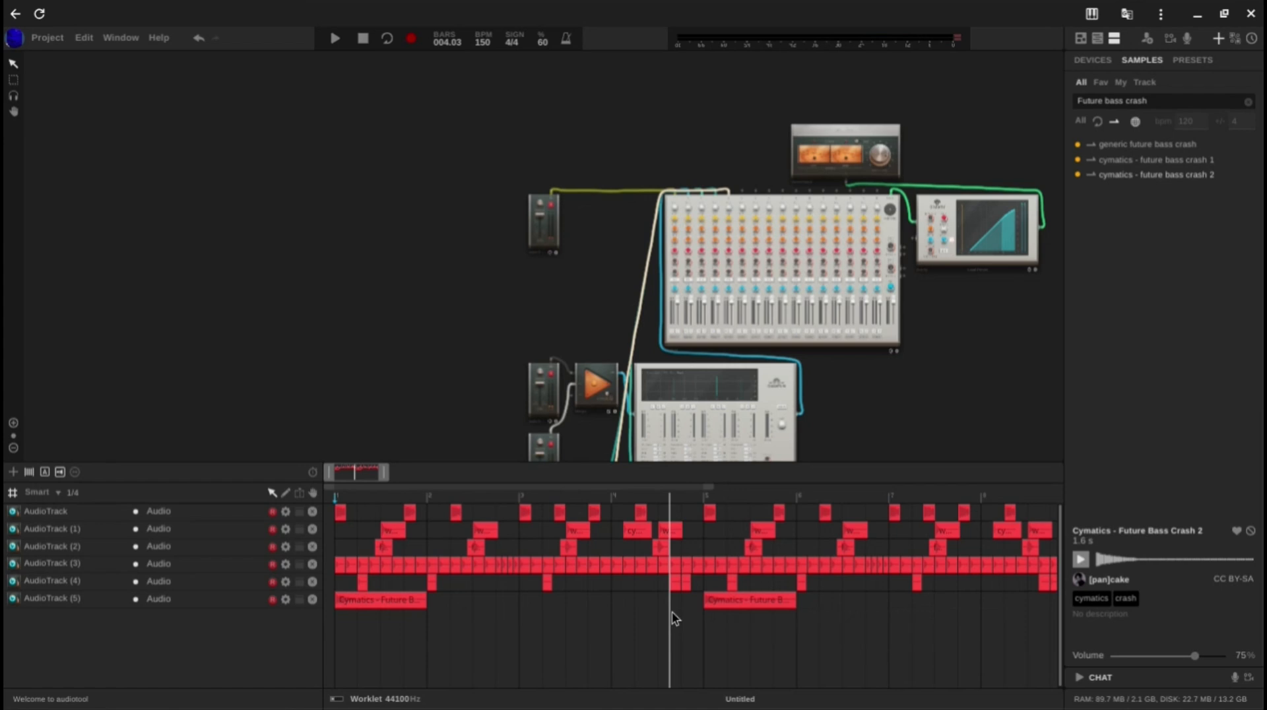
Step: Play the extended pattern and examine the Gravity compressor's threshold, ratio, release and level meters on the master output
key("space")
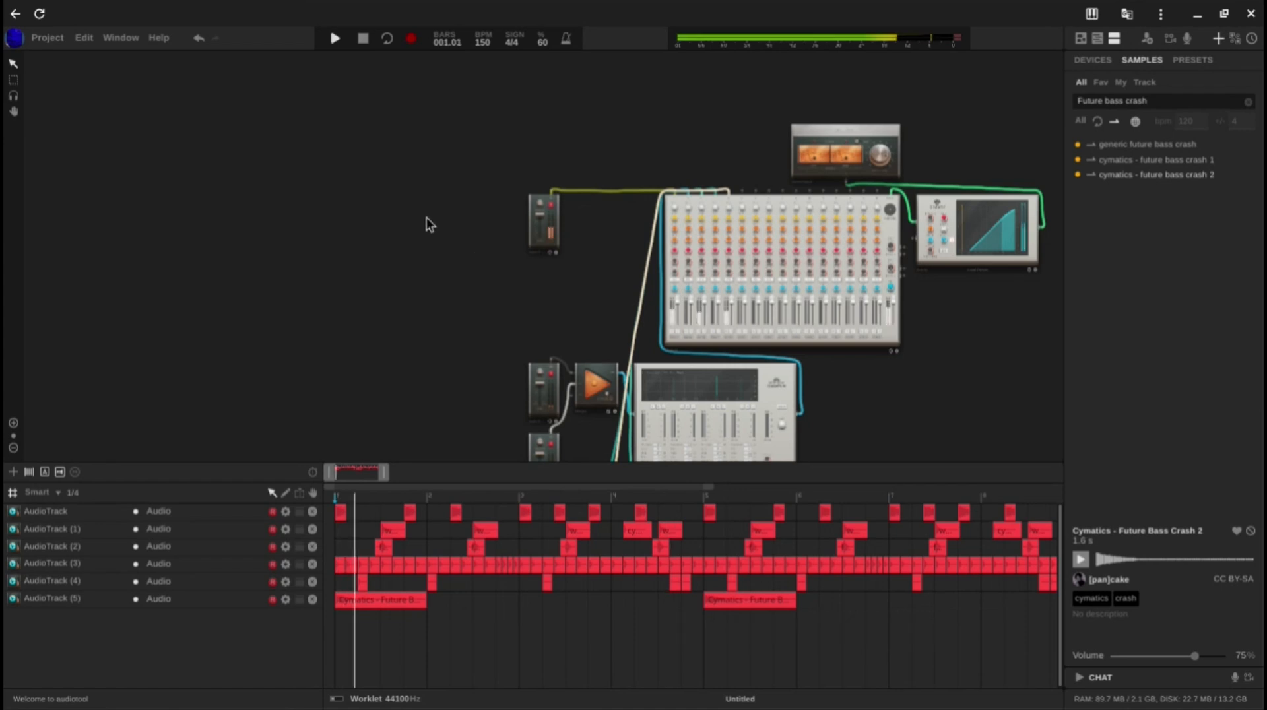
left_click_drag(426, 223, 381, 178)
left_click_drag(950, 319, 639, 458)
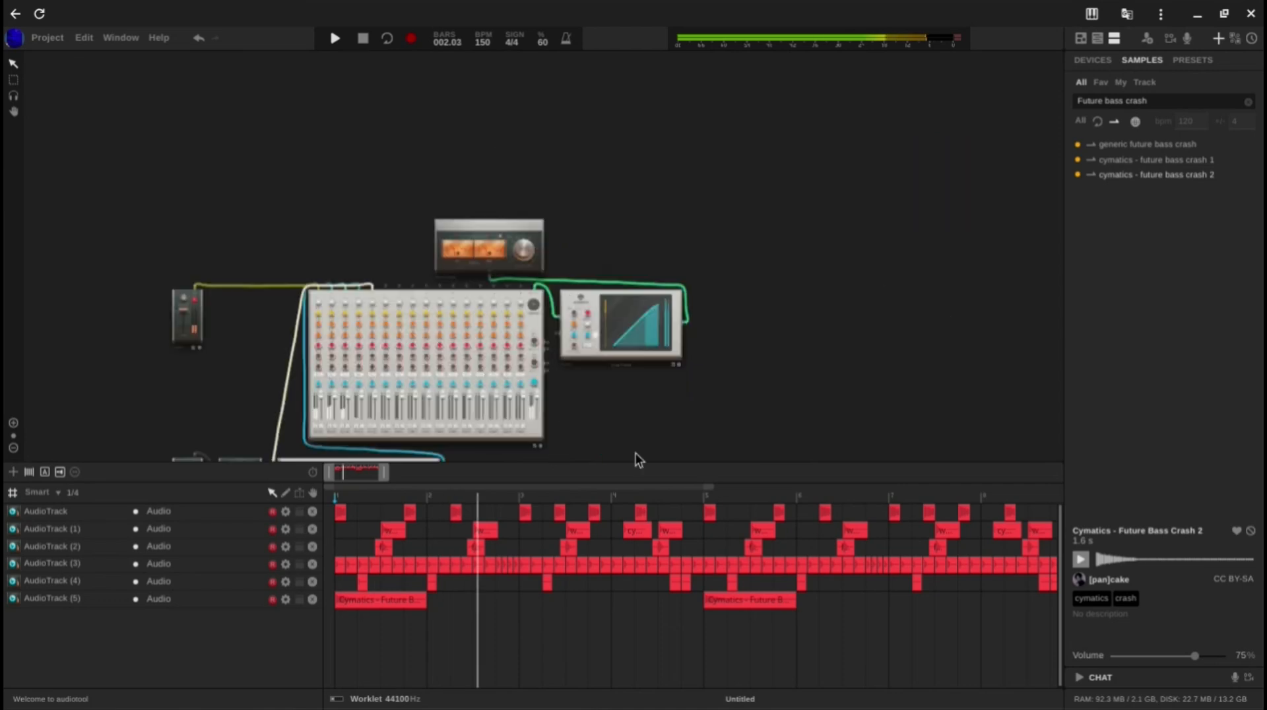
scroll(581, 333, "up", 3)
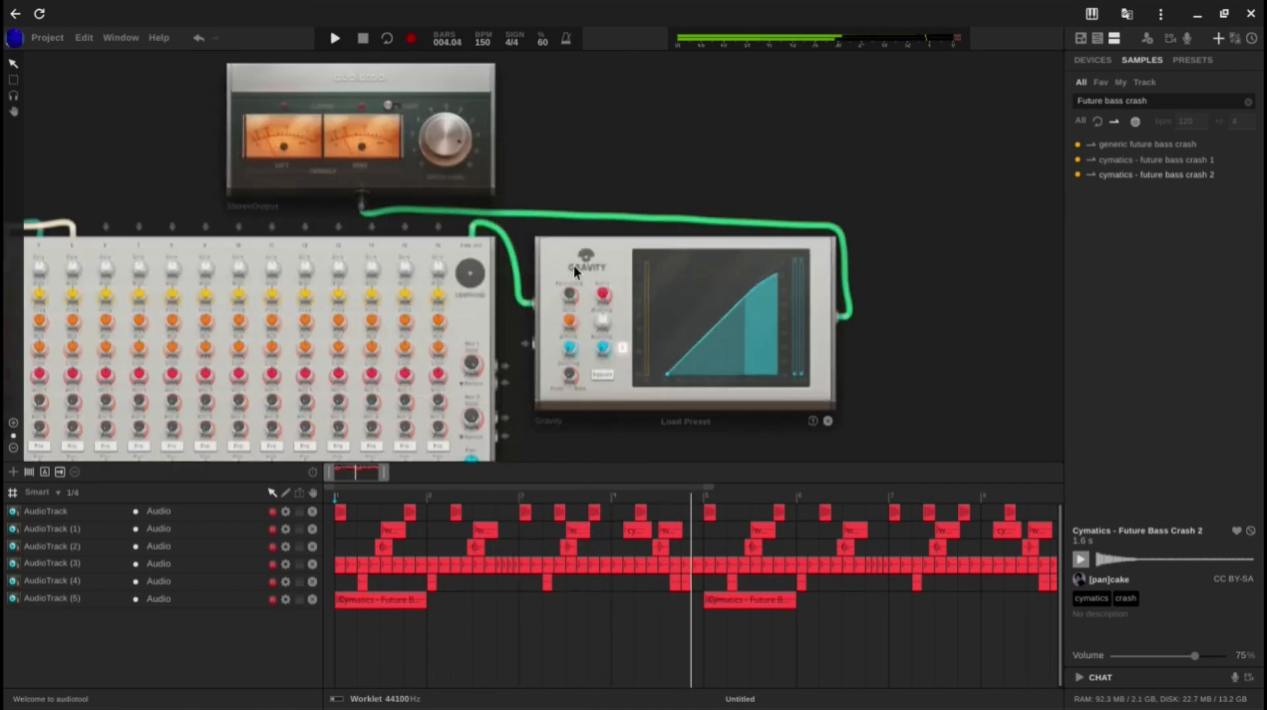
scroll(587, 297, "up", 2)
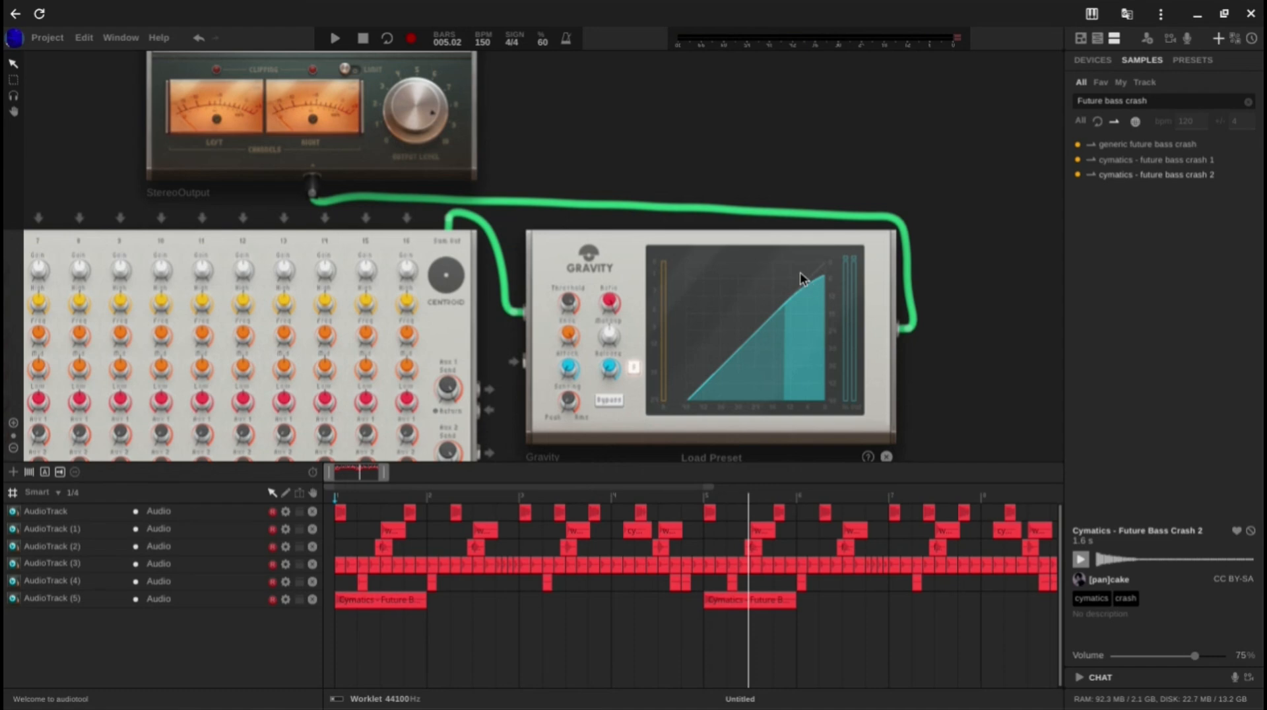
scroll(800, 279, "up", 2)
mouse_move(453, 323)
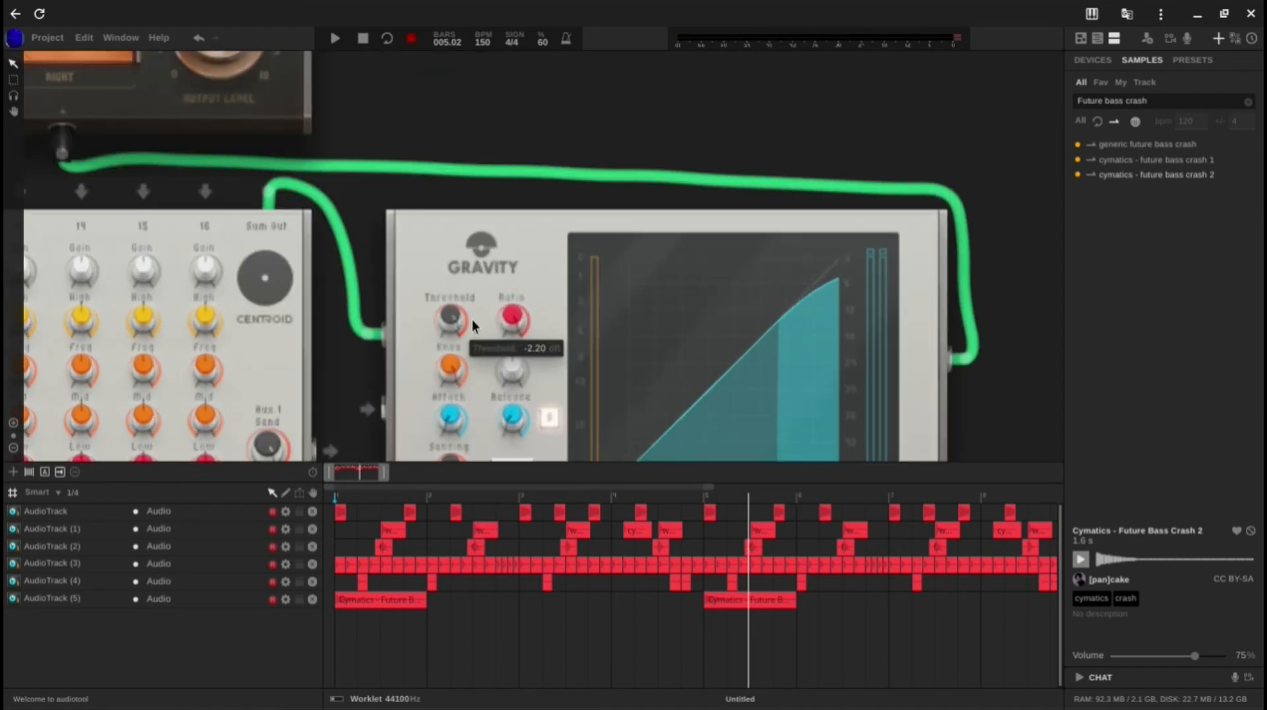
mouse_move(520, 328)
scroll(520, 328, "down", 2)
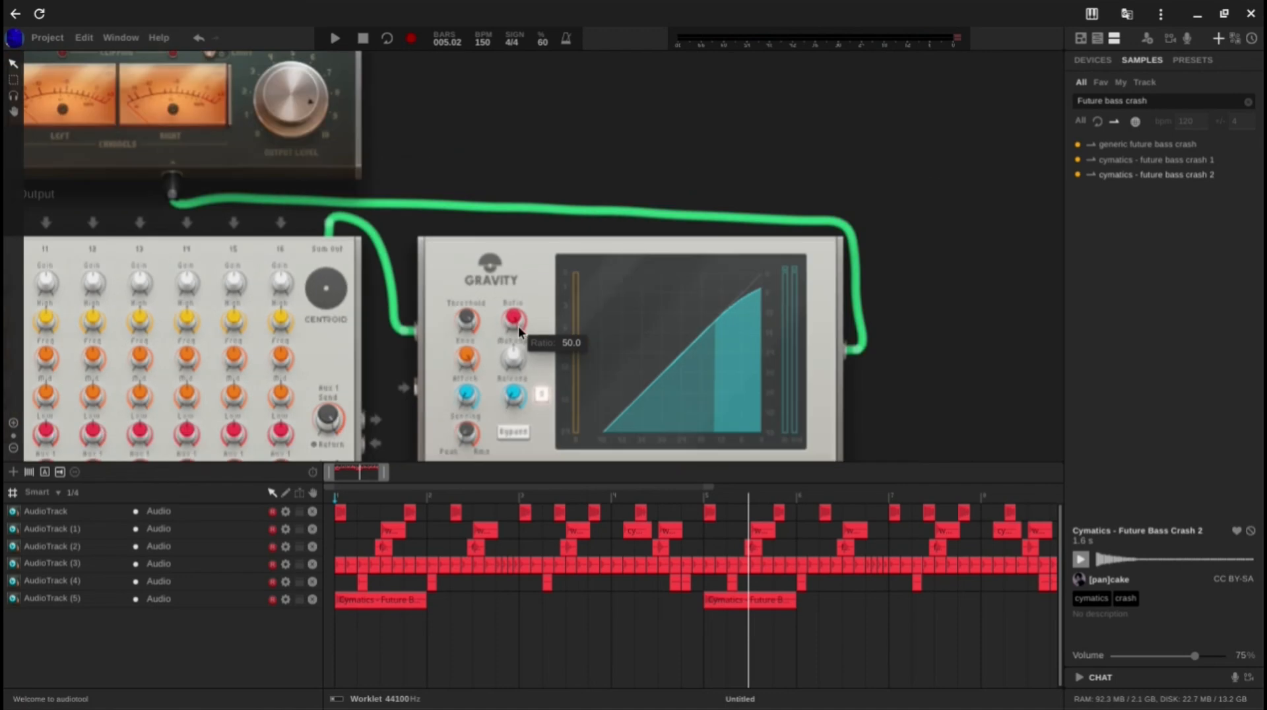
mouse_move(505, 401)
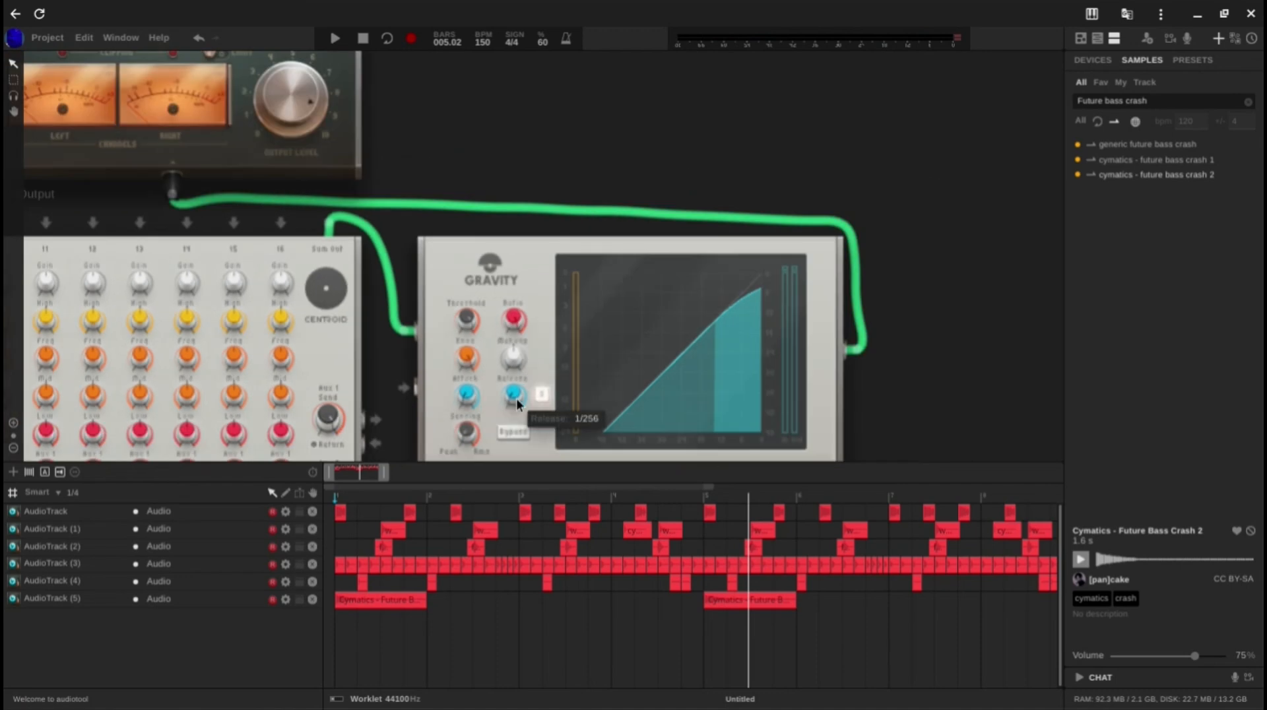
scroll(518, 404, "up", 2)
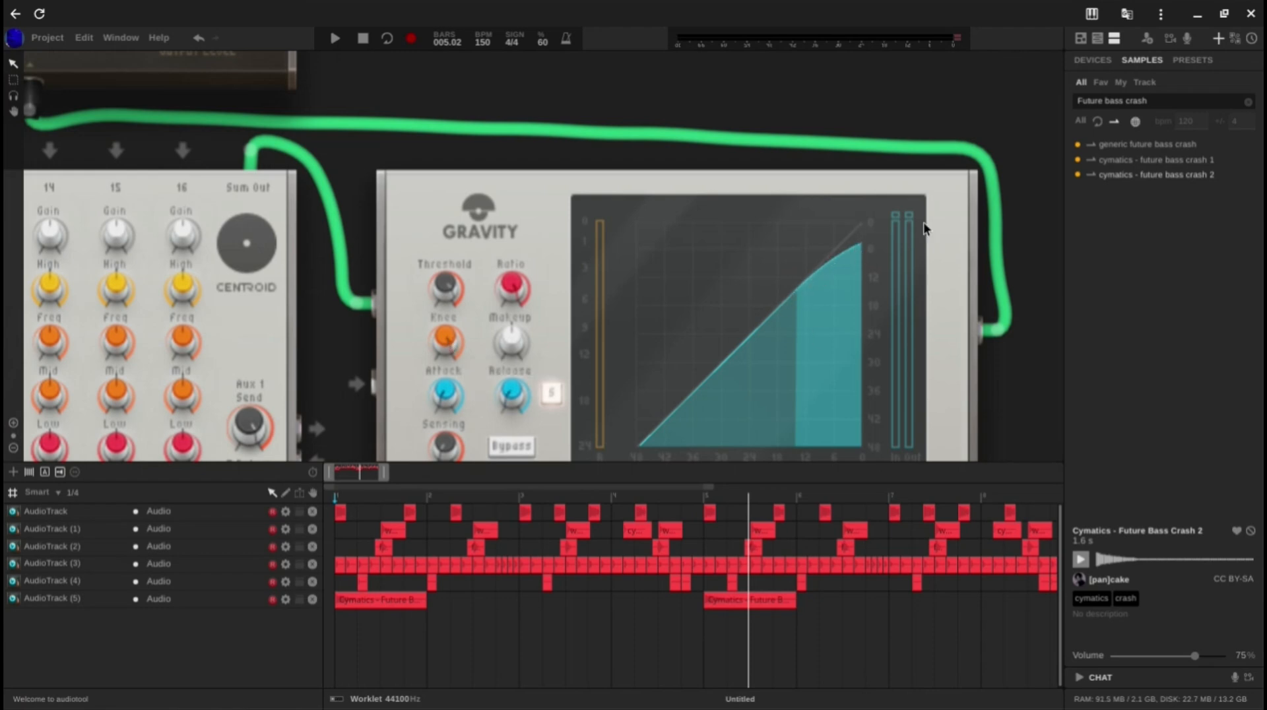
key("space")
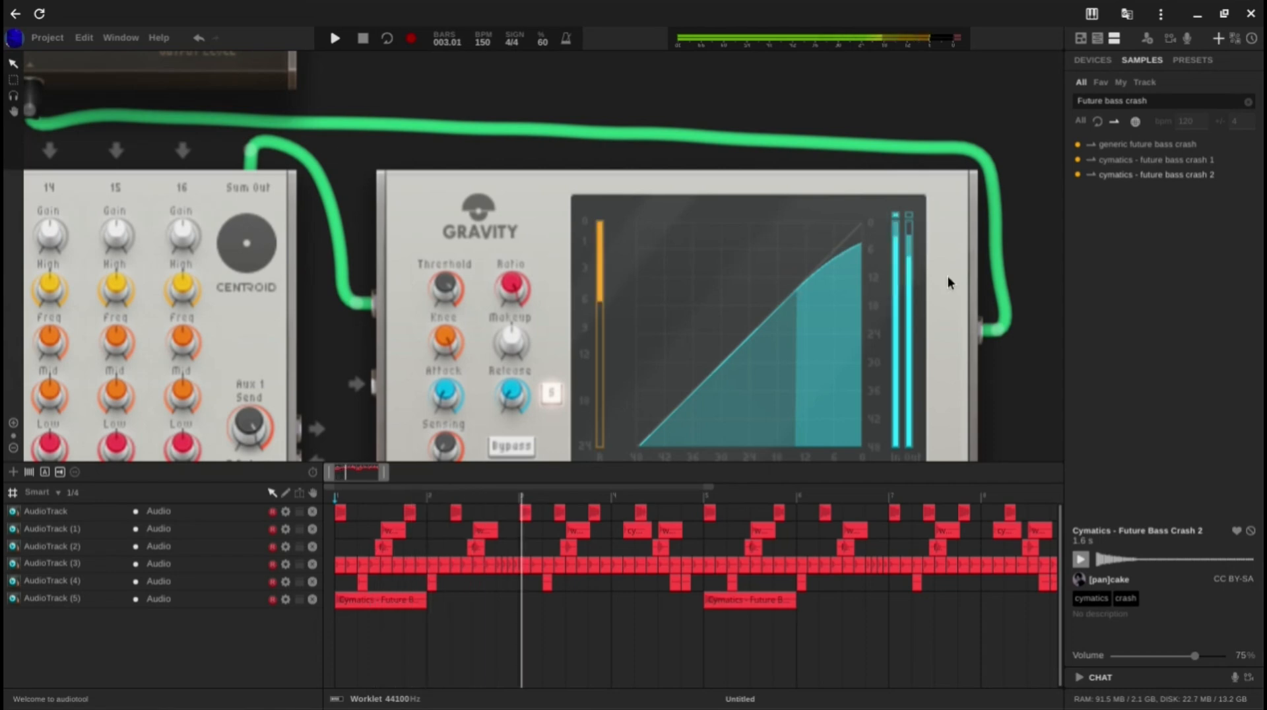
Step: Stop playback and add a Heisenberg synthesiser to the empty desktop area beside the mixer's audio track devices
scroll(912, 275, "down", 1)
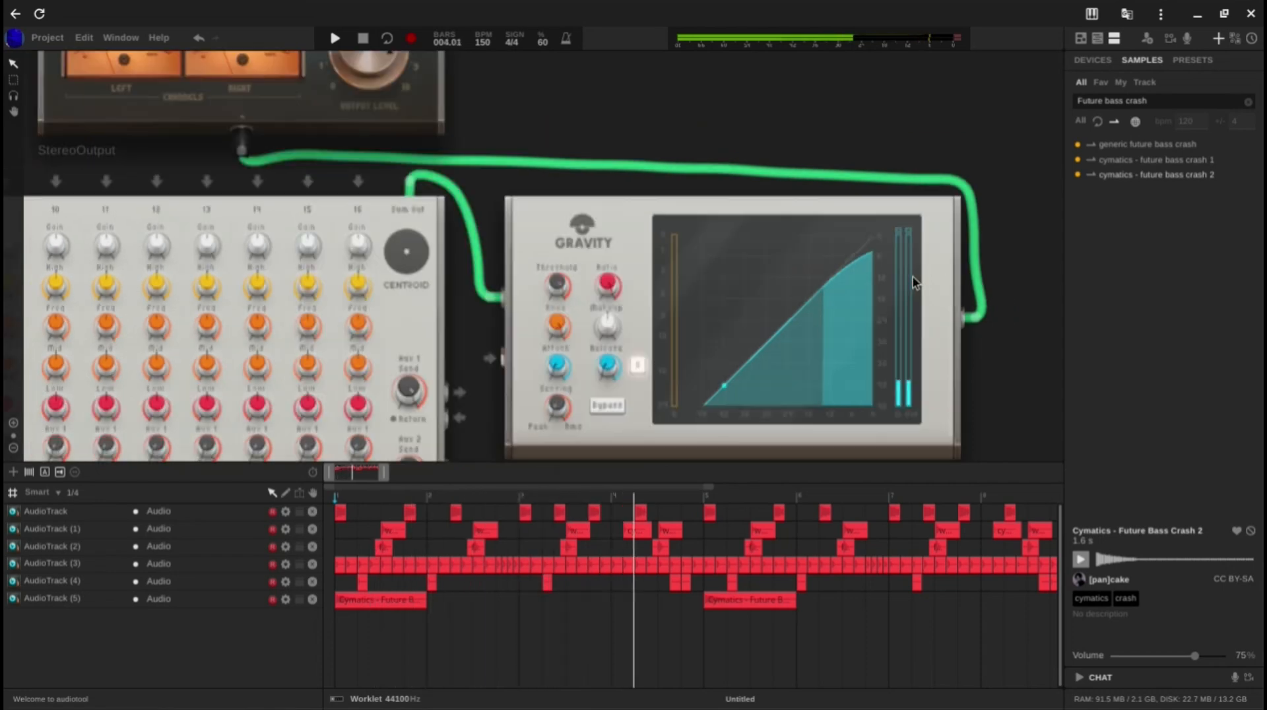
key("space")
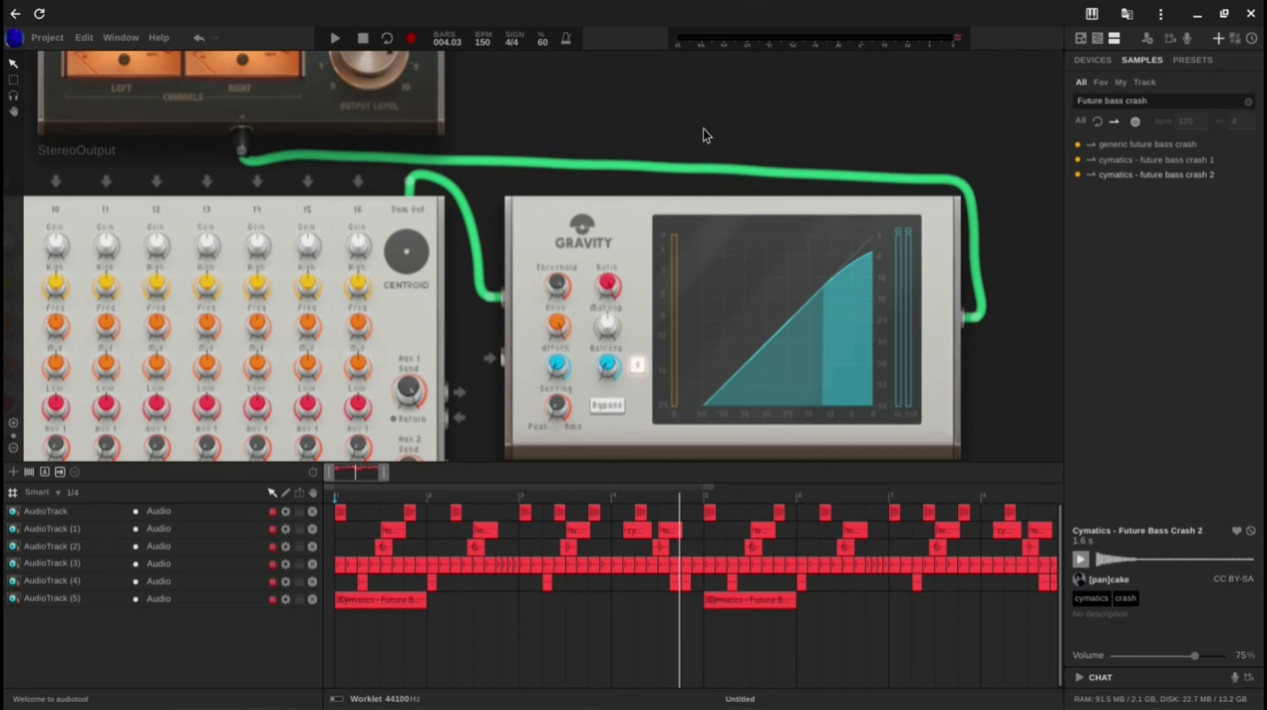
scroll(705, 133, "down", 2)
scroll(684, 107, "down", 2)
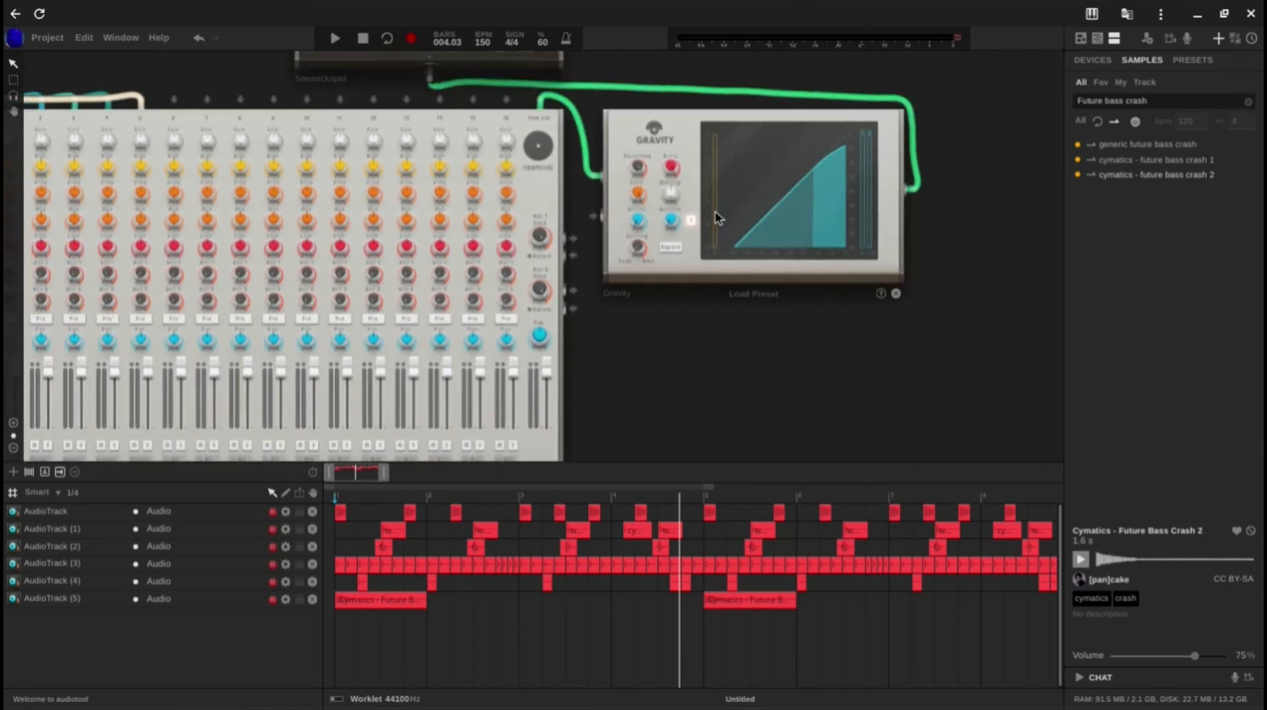
scroll(711, 237, "down", 2)
left_click_drag(770, 414, 909, 306)
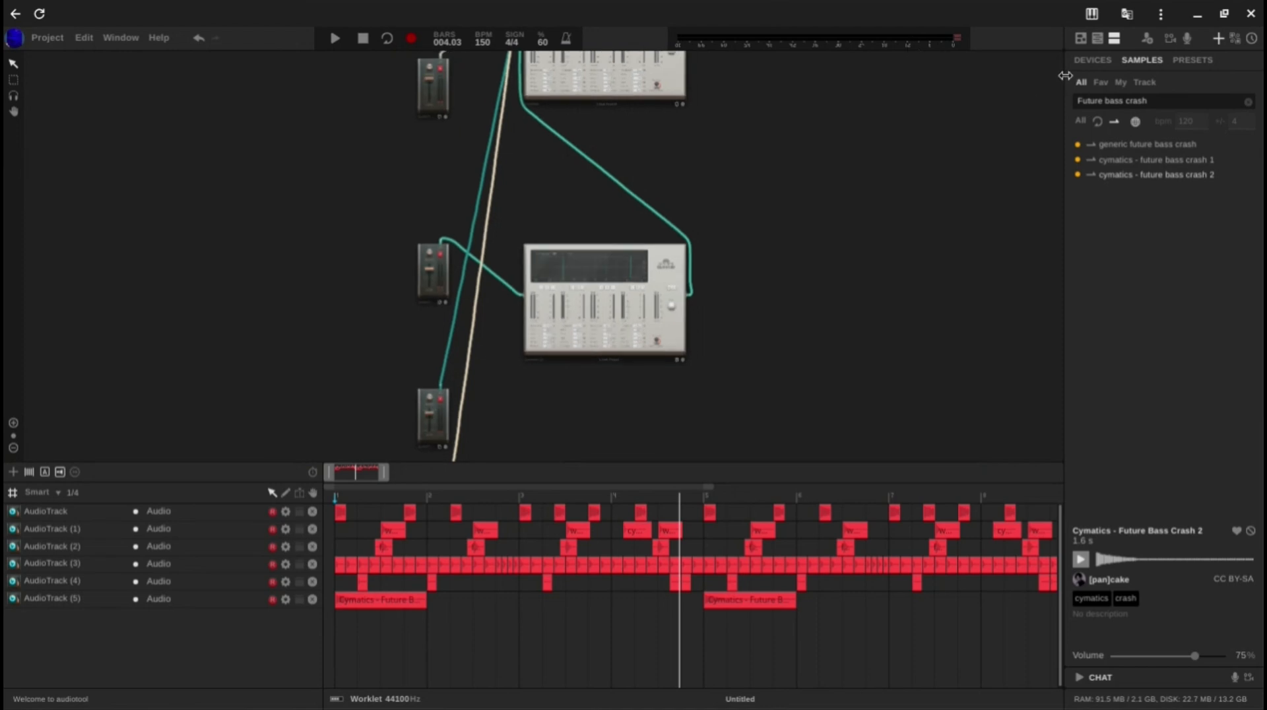
left_click(1092, 60)
left_click_drag(1181, 176, 273, 116)
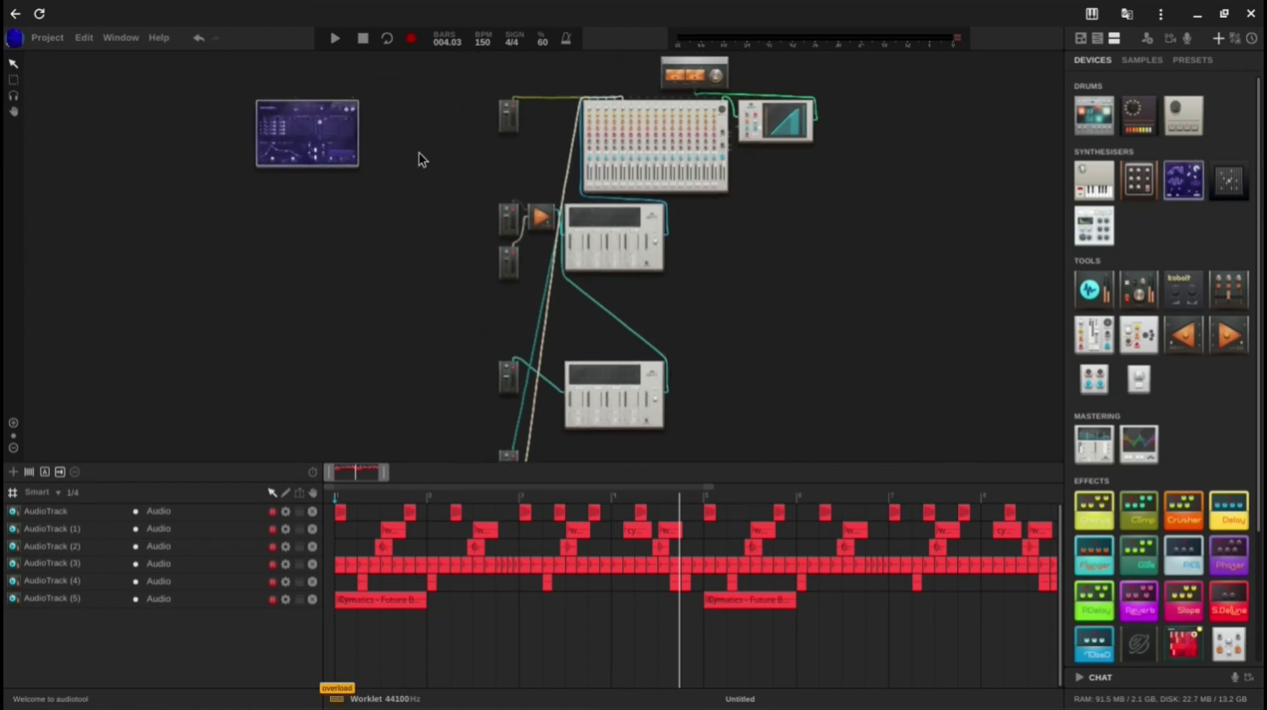
Step: Connect the Heisenberg's audio output to the mixer's sixth channel input
scroll(371, 109, "up", 3)
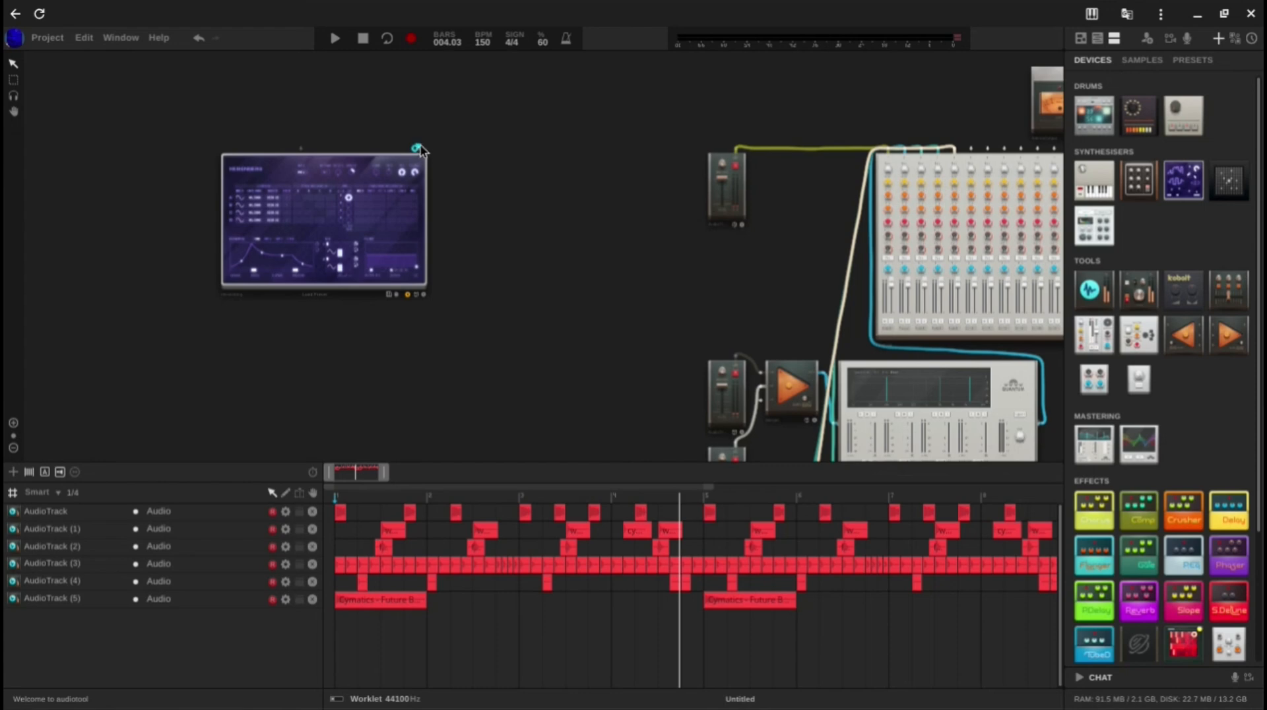
left_click_drag(448, 131, 970, 242)
scroll(475, 263, "up", 3)
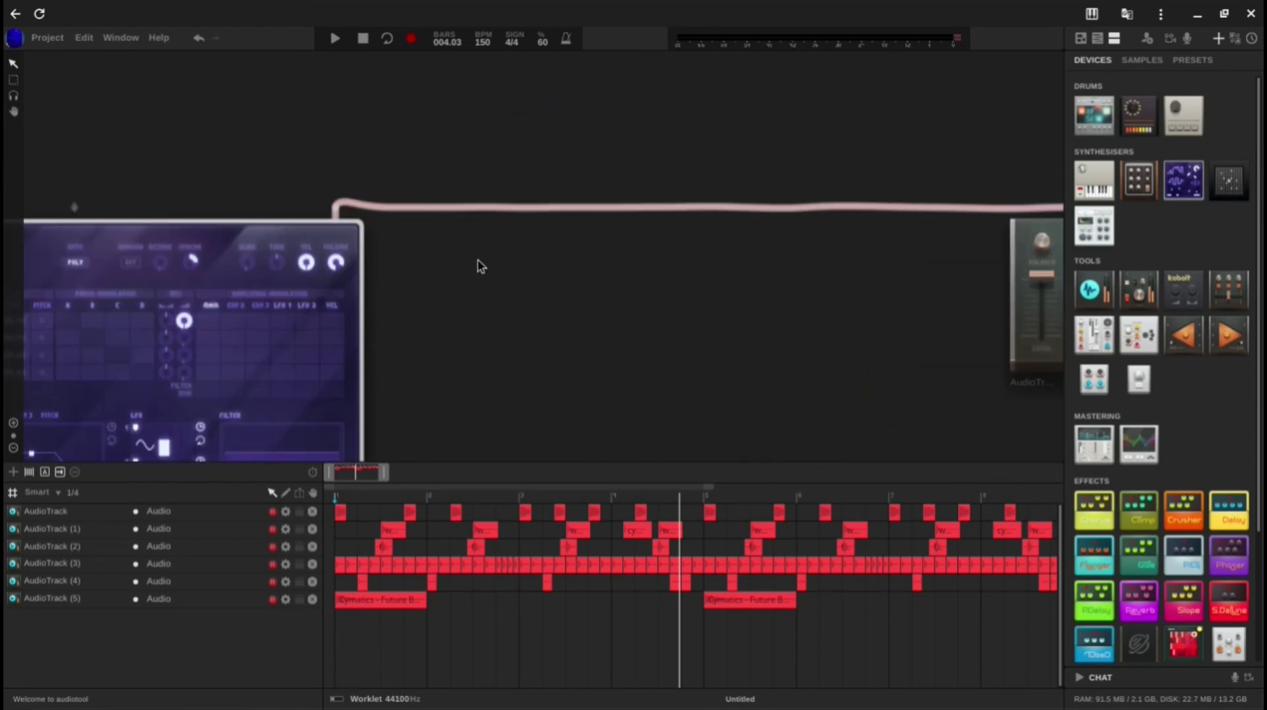
Step: Open the Heisenberg's playable keyboard, try a few notes and place the keyboard clear of the synth's controls
left_click_drag(522, 241, 743, 160)
left_click_drag(668, 246, 848, 3)
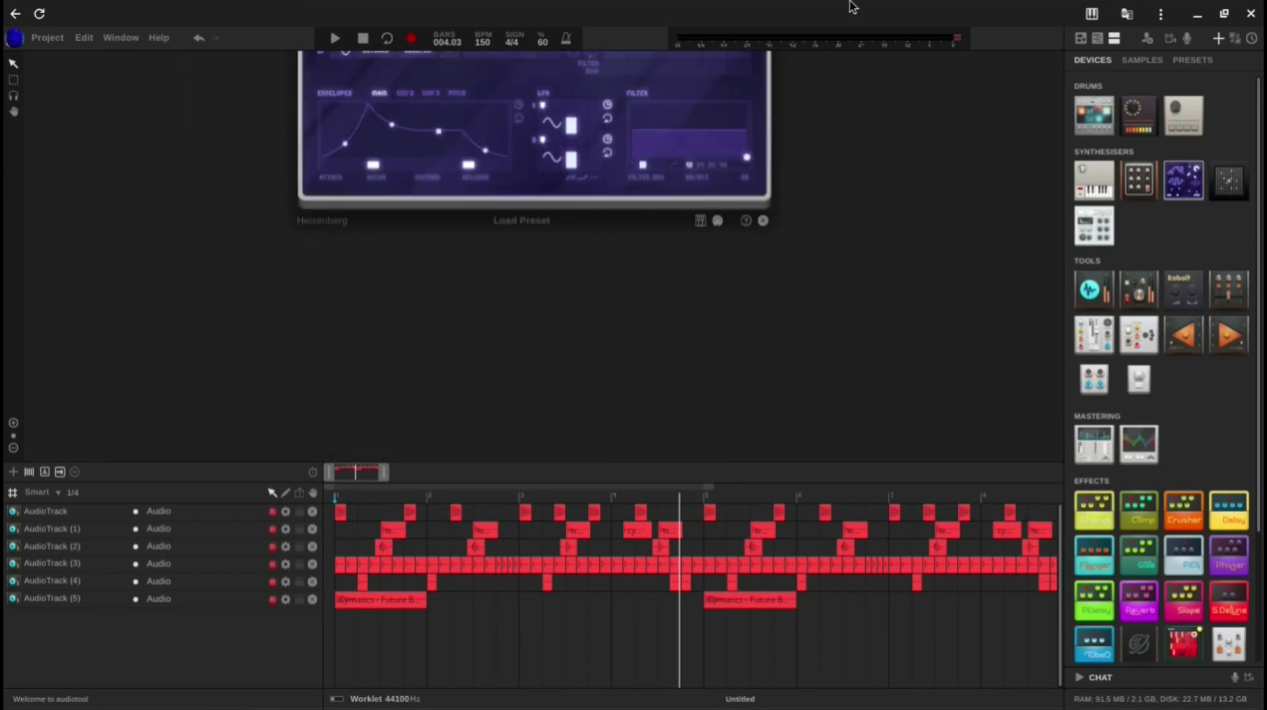
left_click(700, 223)
left_click_drag(839, 210, 873, 368)
key("z")
key("v")
key("n")
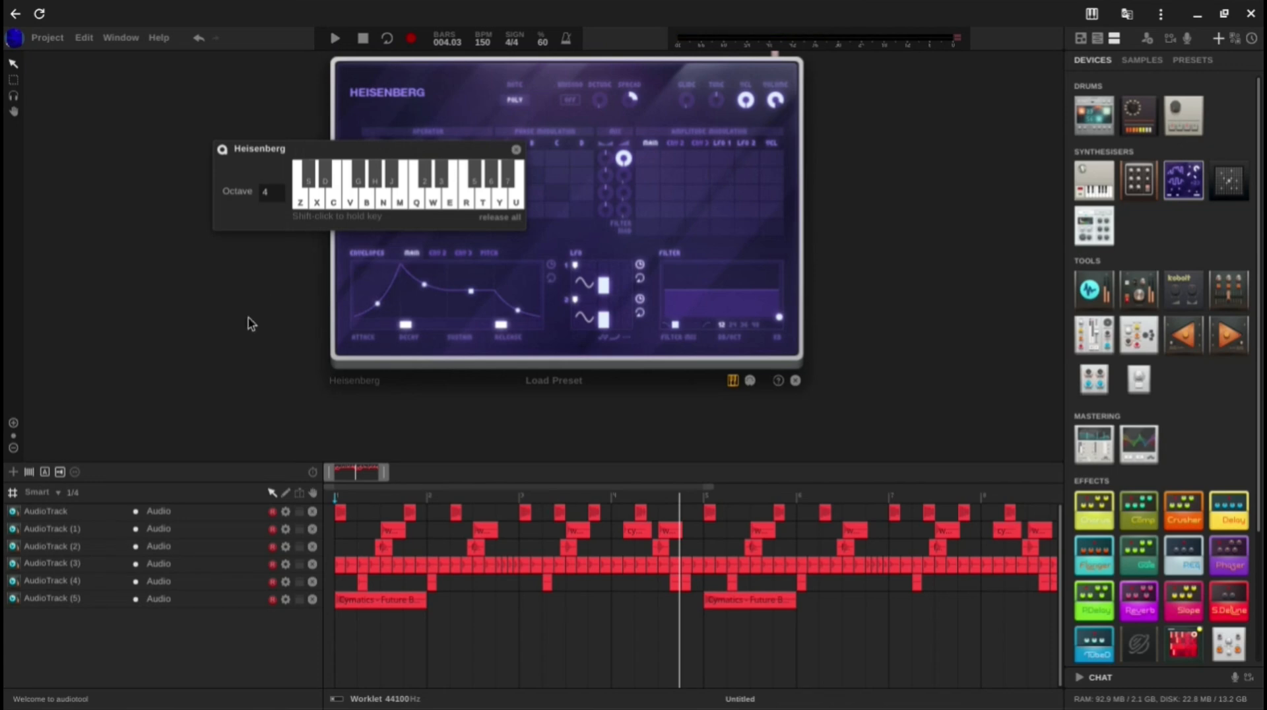
left_click_drag(365, 162, 236, 299)
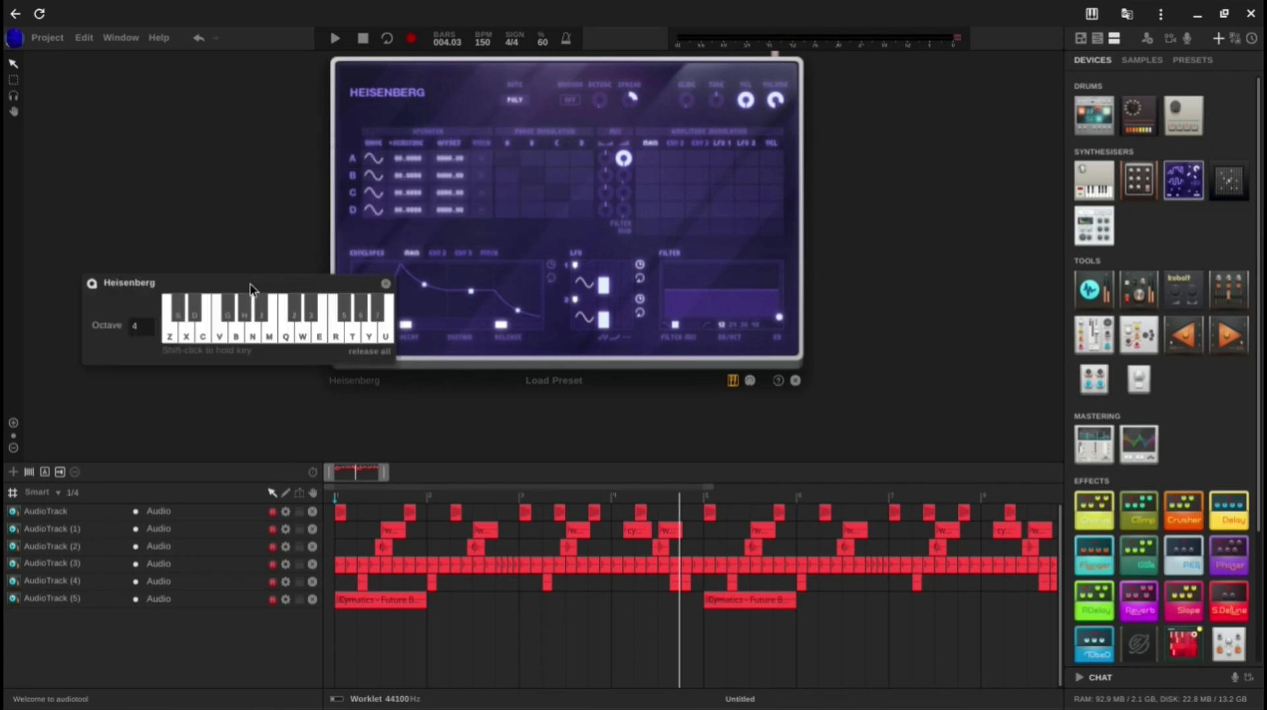
Step: Set operator A's waveform to Sawtooth Down and audition a chord
left_click(377, 161)
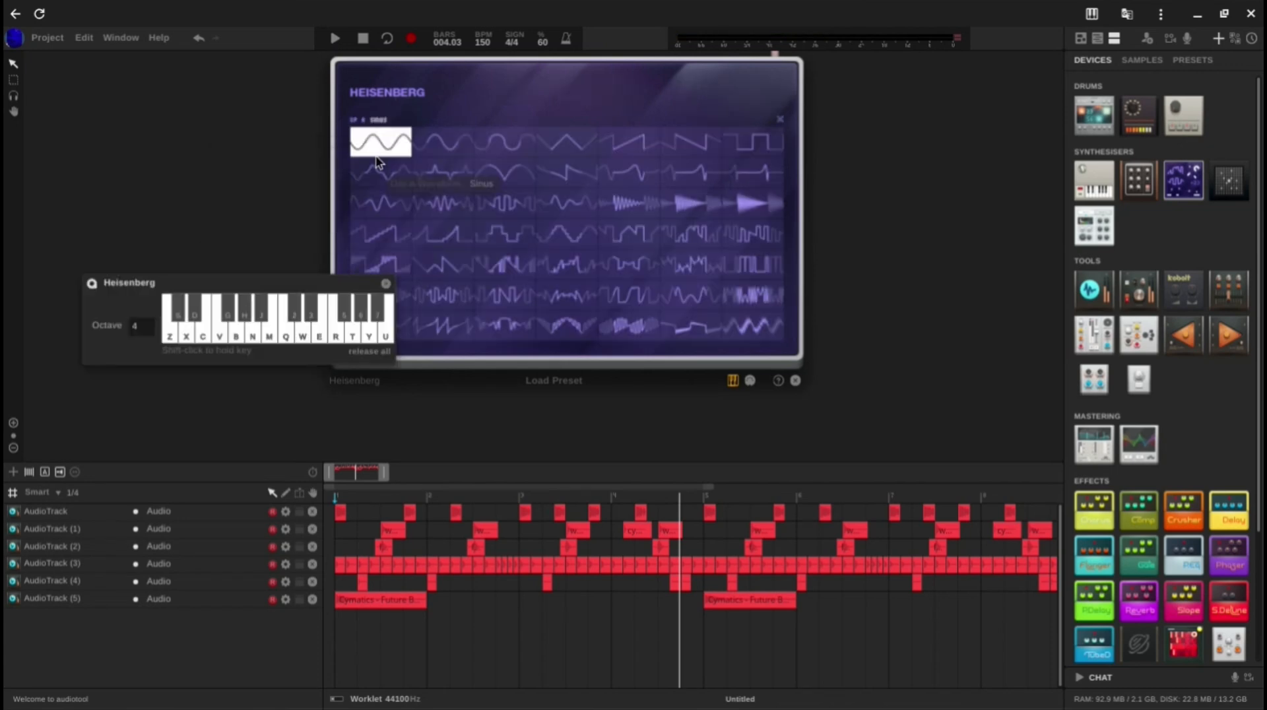
left_click(680, 142)
key("z")
key("v")
key("n")
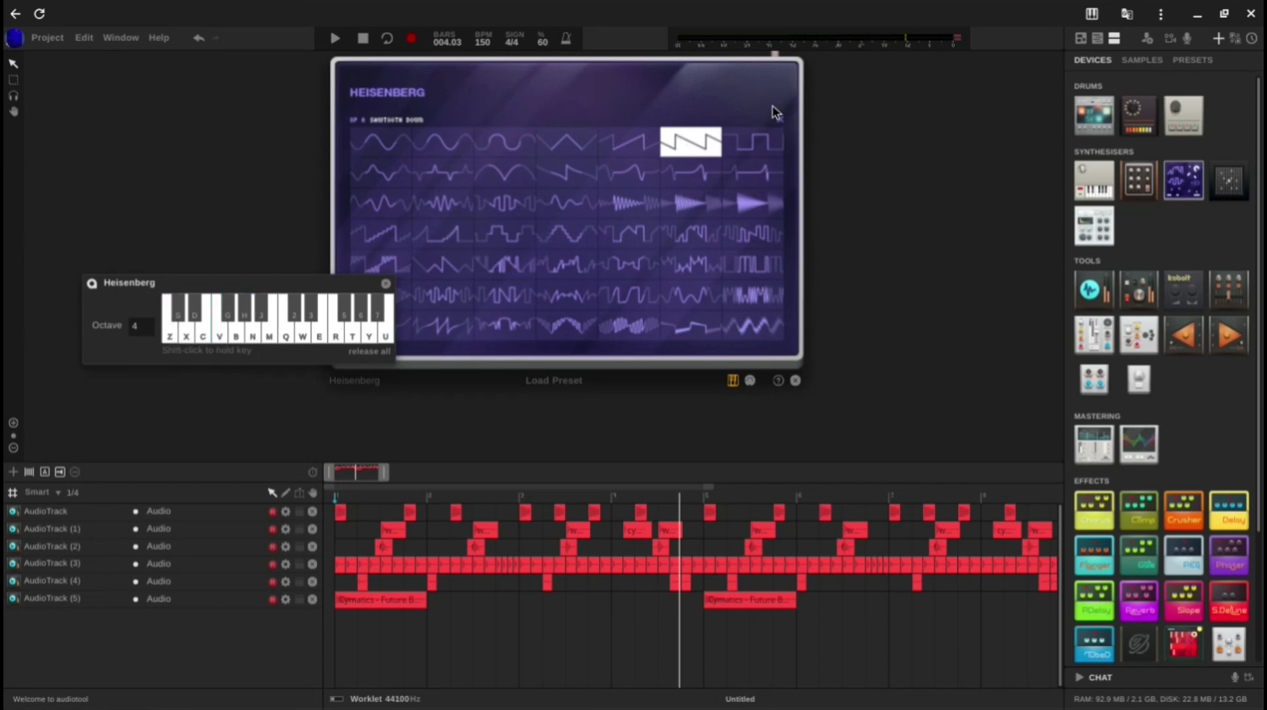
left_click(781, 121)
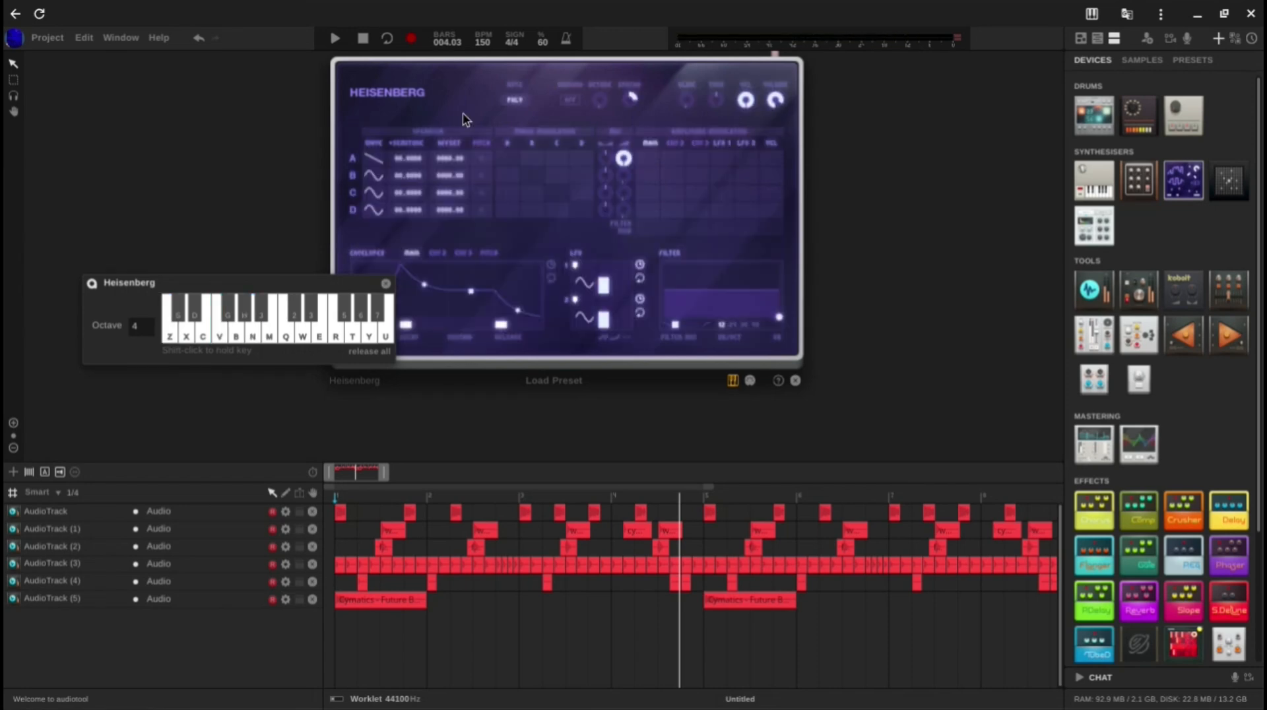
Step: Set unison to 4 with 13.70 cent detune and a wider spread, auditioning the result with a chord
scroll(489, 126, "up", 3)
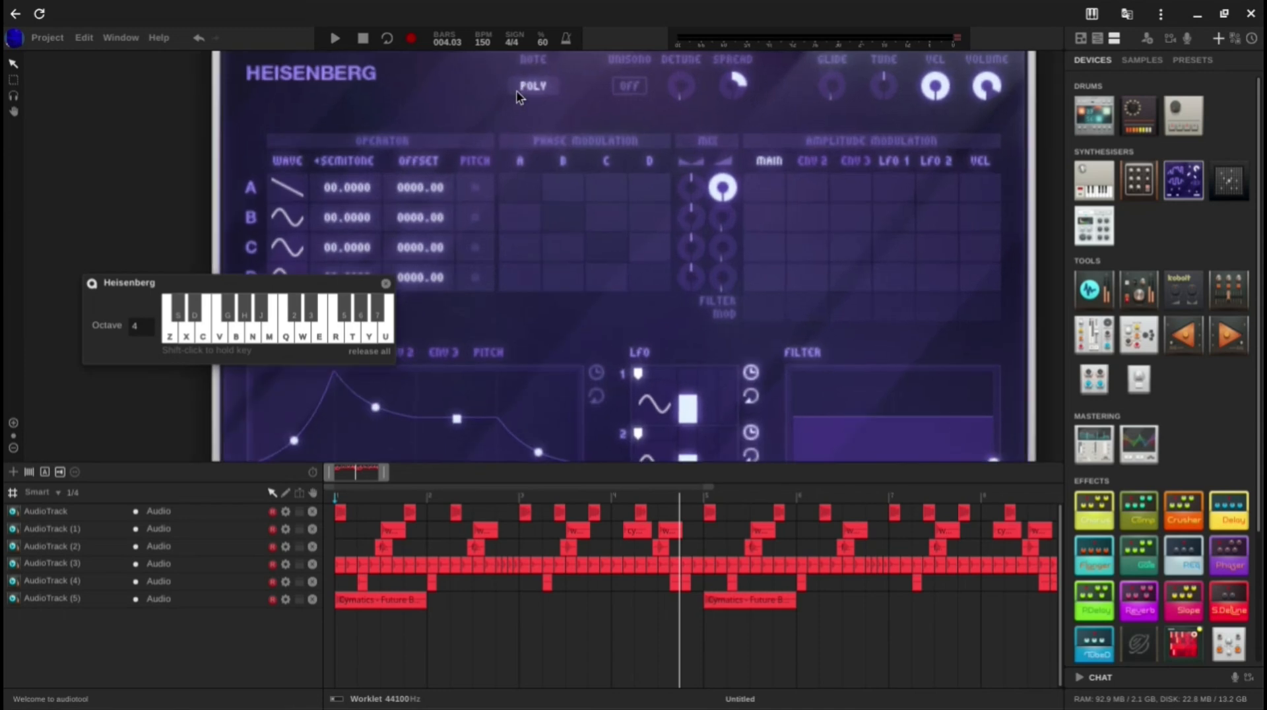
left_click_drag(648, 88, 678, 6)
left_click_drag(692, 93, 685, 52)
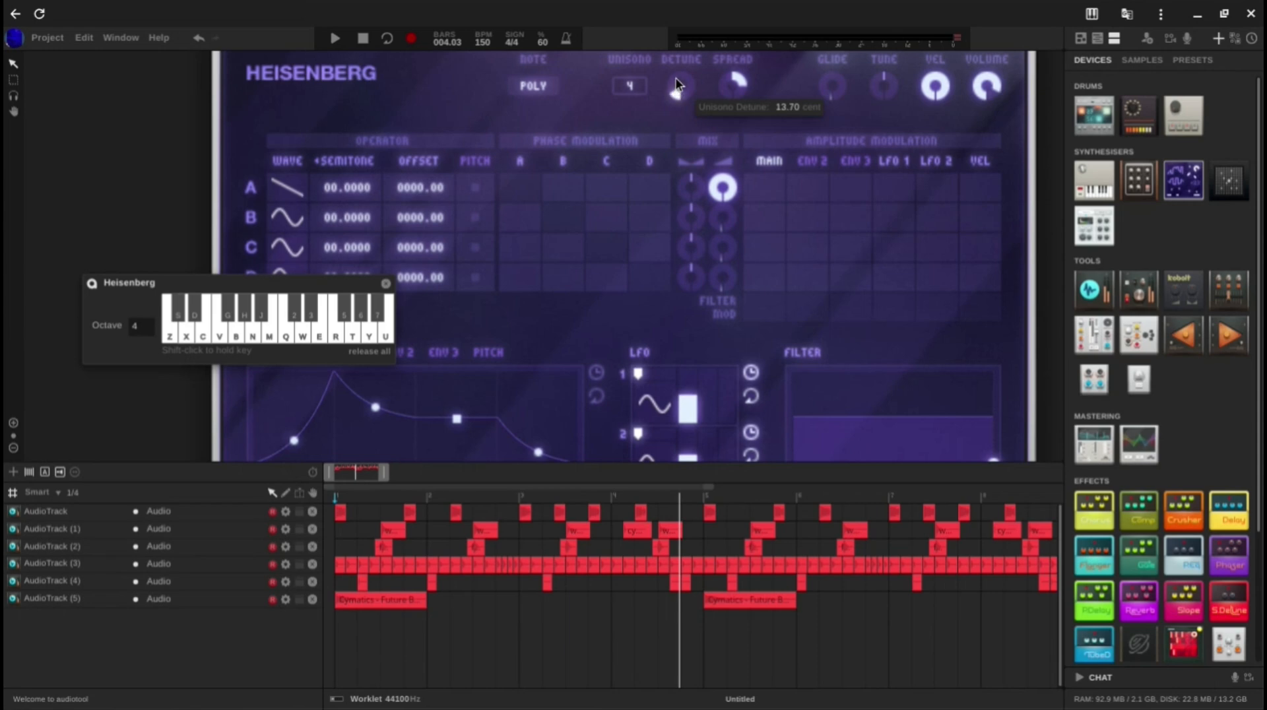
left_click_drag(734, 85, 715, 103)
key("z")
key("c")
key("b")
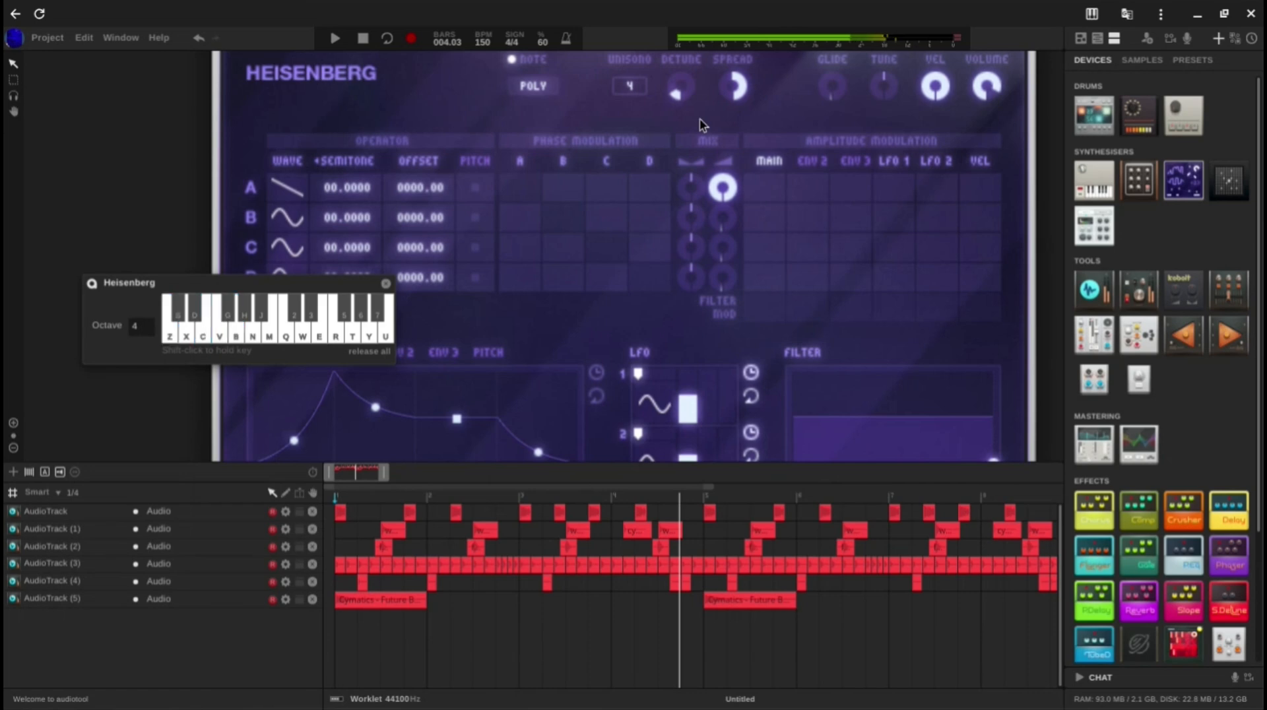
Step: Set LFO 1's waveform to Sawtooth Down and enter a new fractional rate for it
scroll(703, 160, "down", 3)
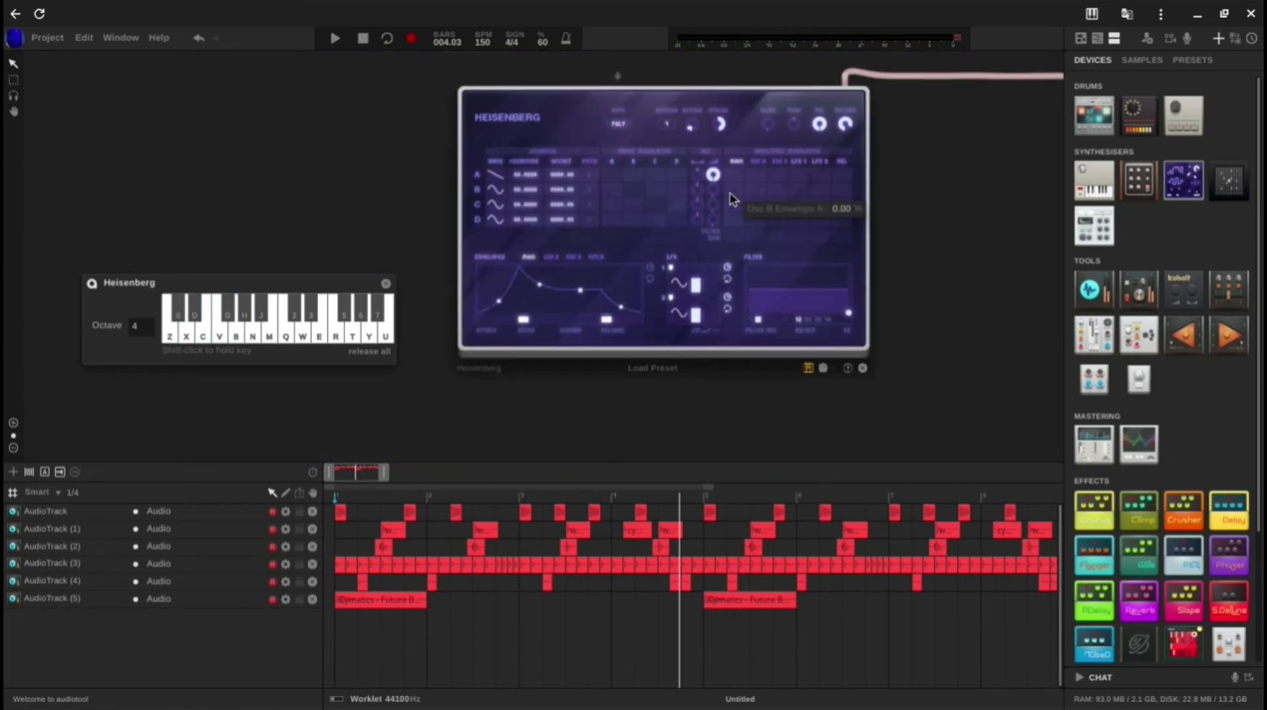
scroll(731, 199, "up", 4)
left_click(648, 354)
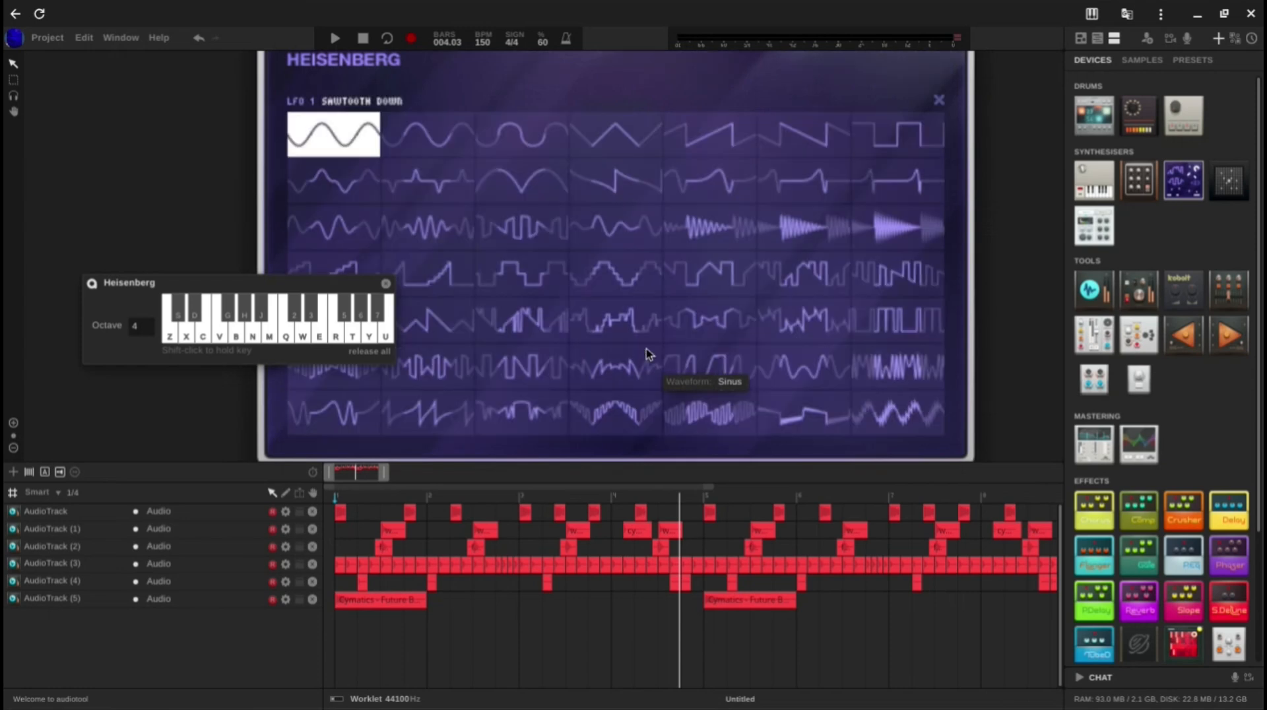
left_click(796, 135)
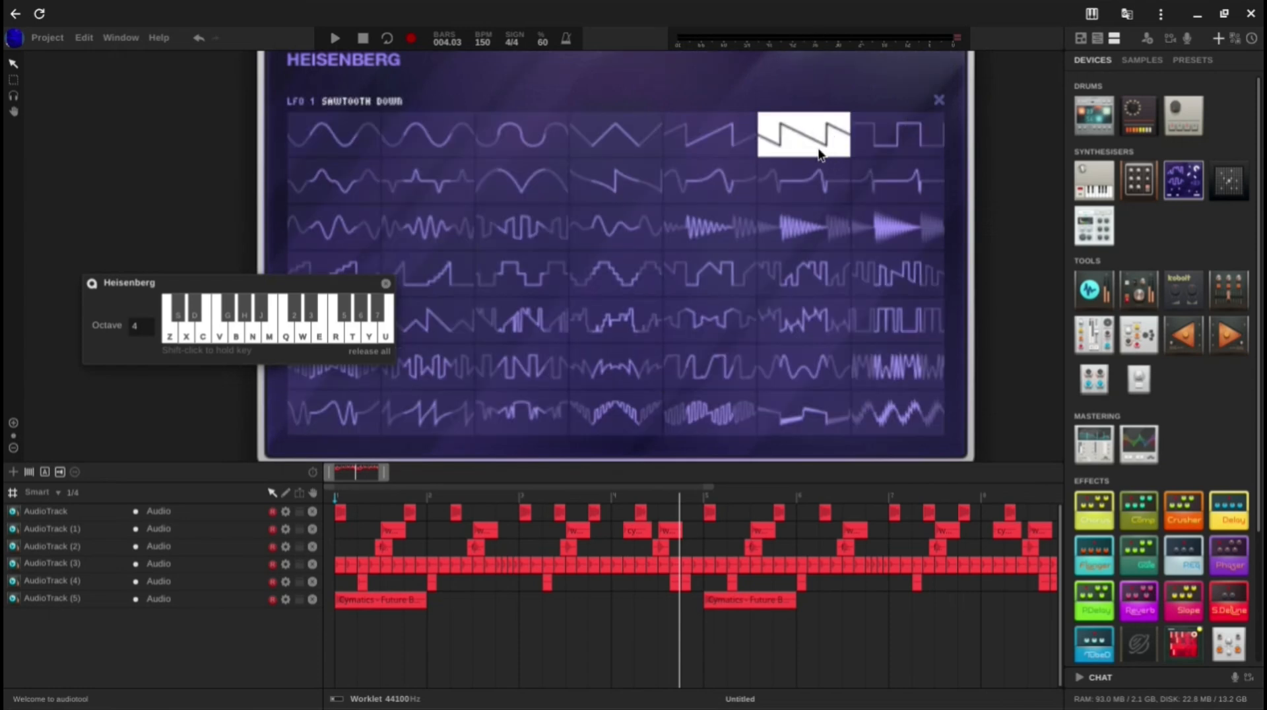
left_click(938, 99)
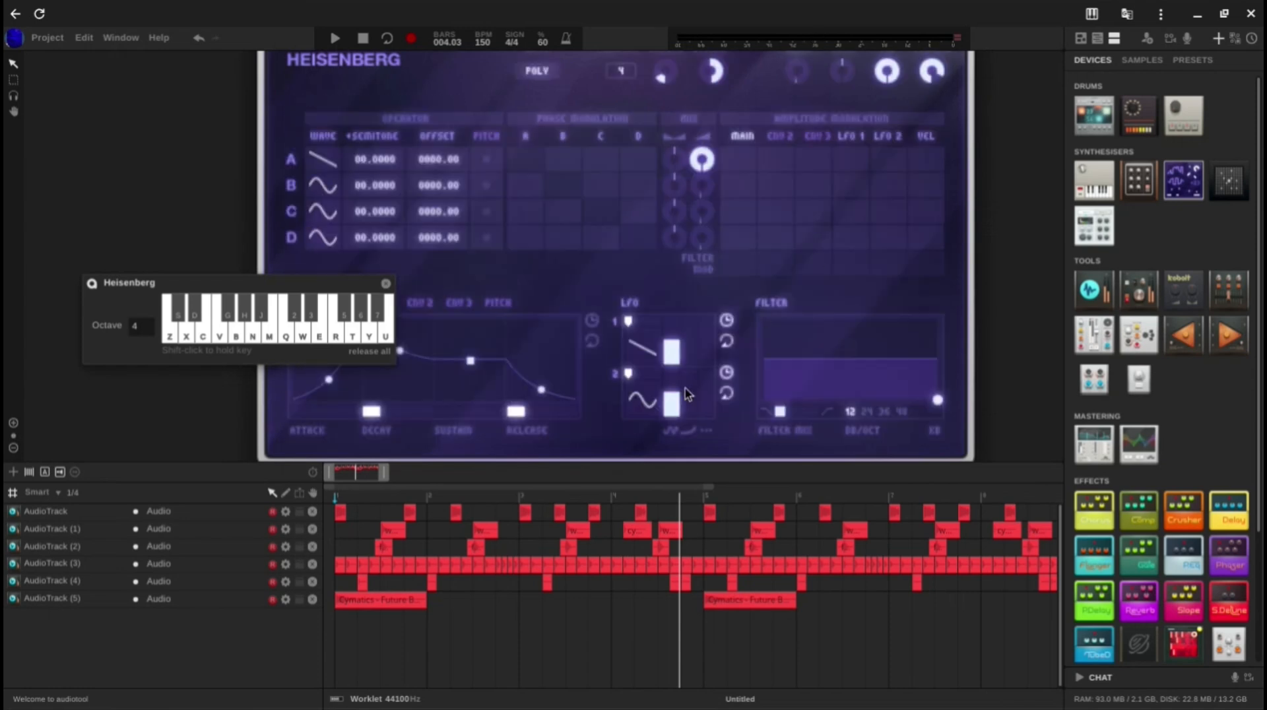
double_click(674, 349)
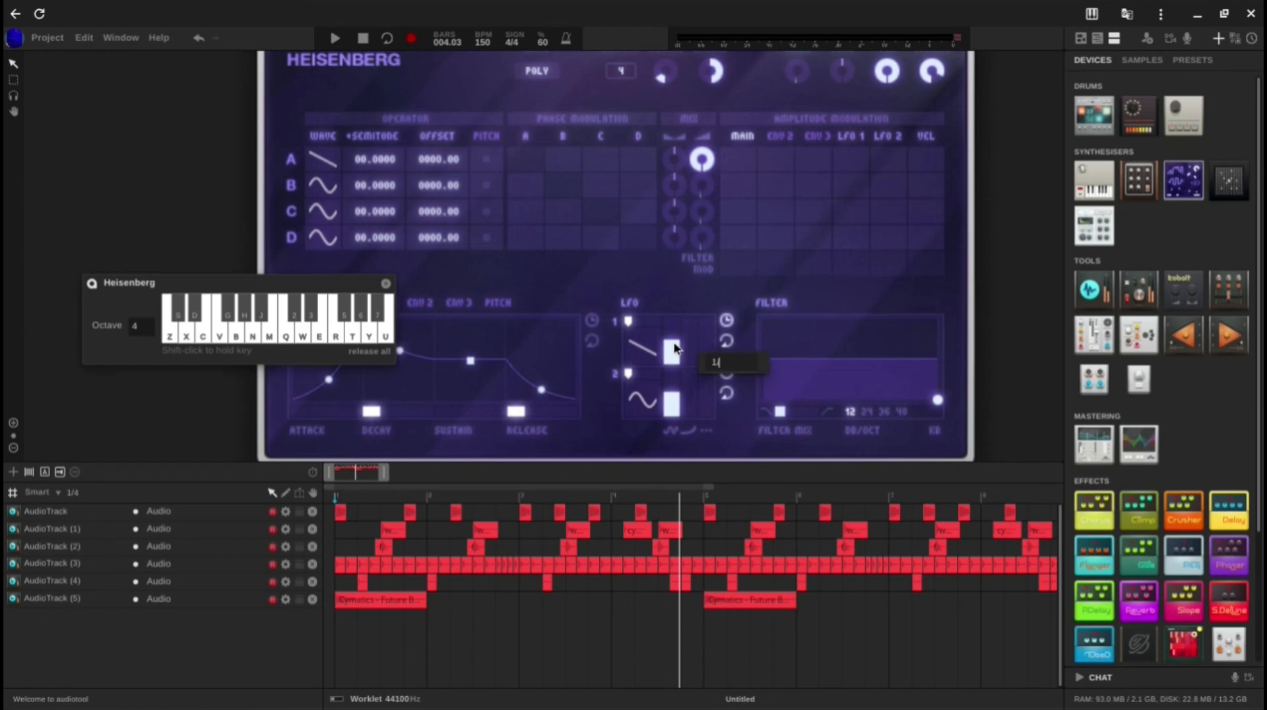
type("1/")
key("Return")
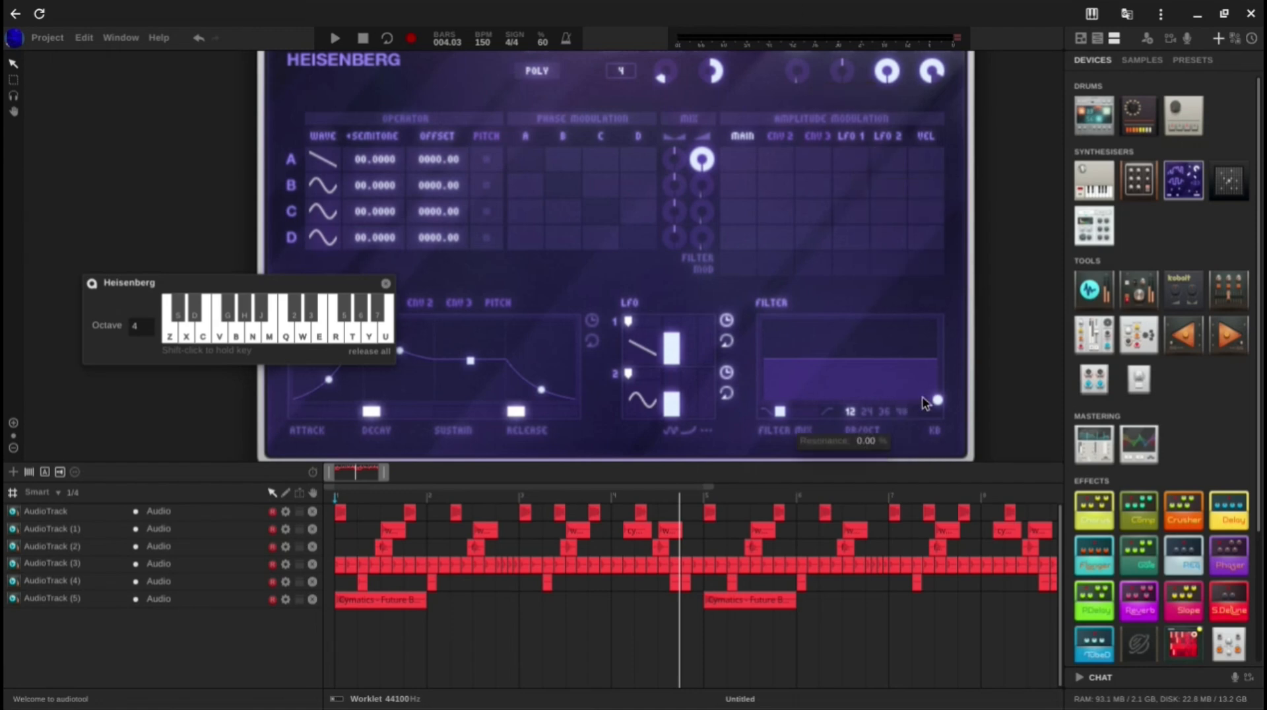
Step: Lower the filter cutoff and set LFO 1's modulation to 100 on operator A's amplitude and +91 on the filter, auditioning with a chord
left_click_drag(941, 400, 836, 422)
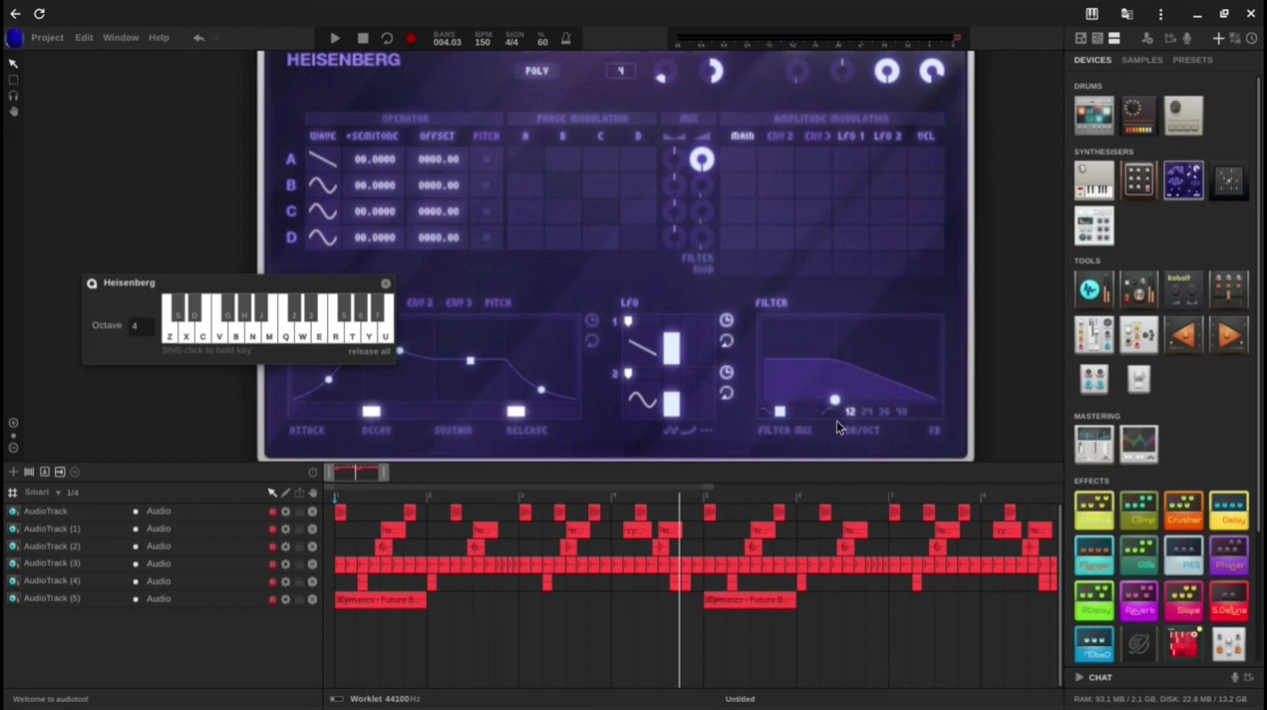
left_click_drag(859, 162, 819, 23)
left_click_drag(848, 257, 818, 7)
key("z")
key("c")
key("b")
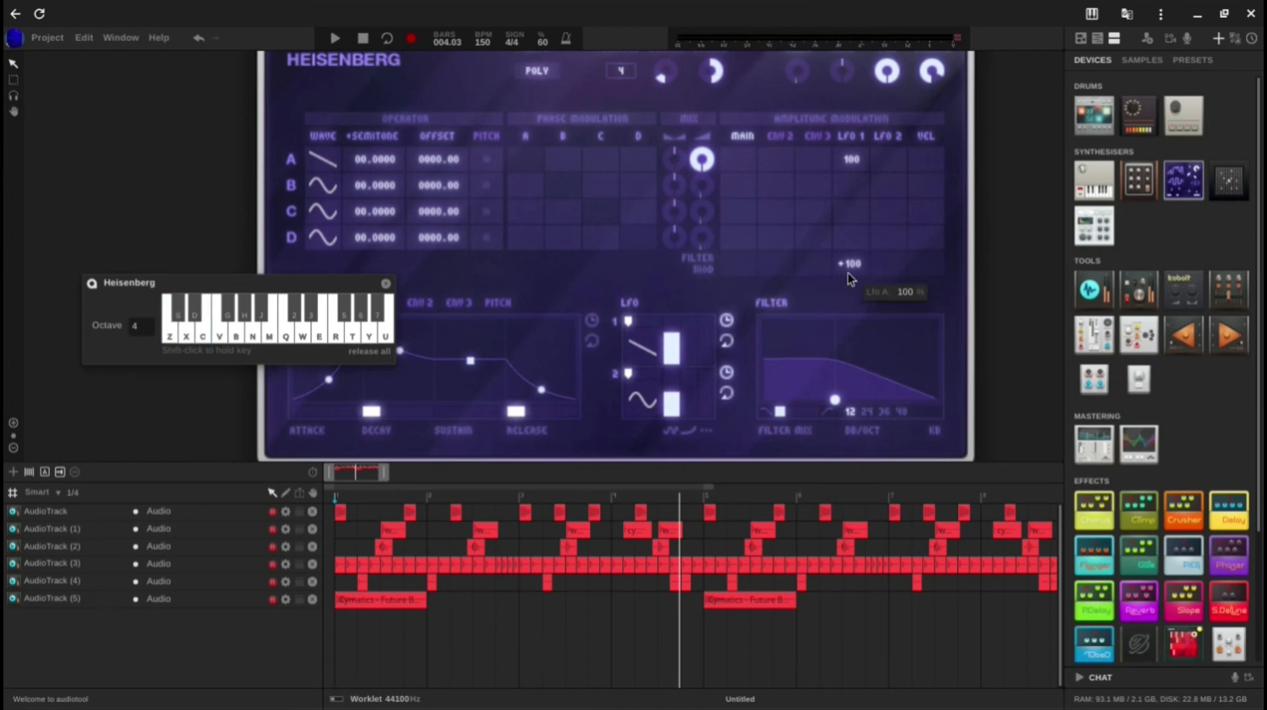
mouse_move(851, 264)
left_mouse_down()
mouse_move(854, 296)
mouse_move(853, 280)
left_mouse_up()
key("z+c+b")
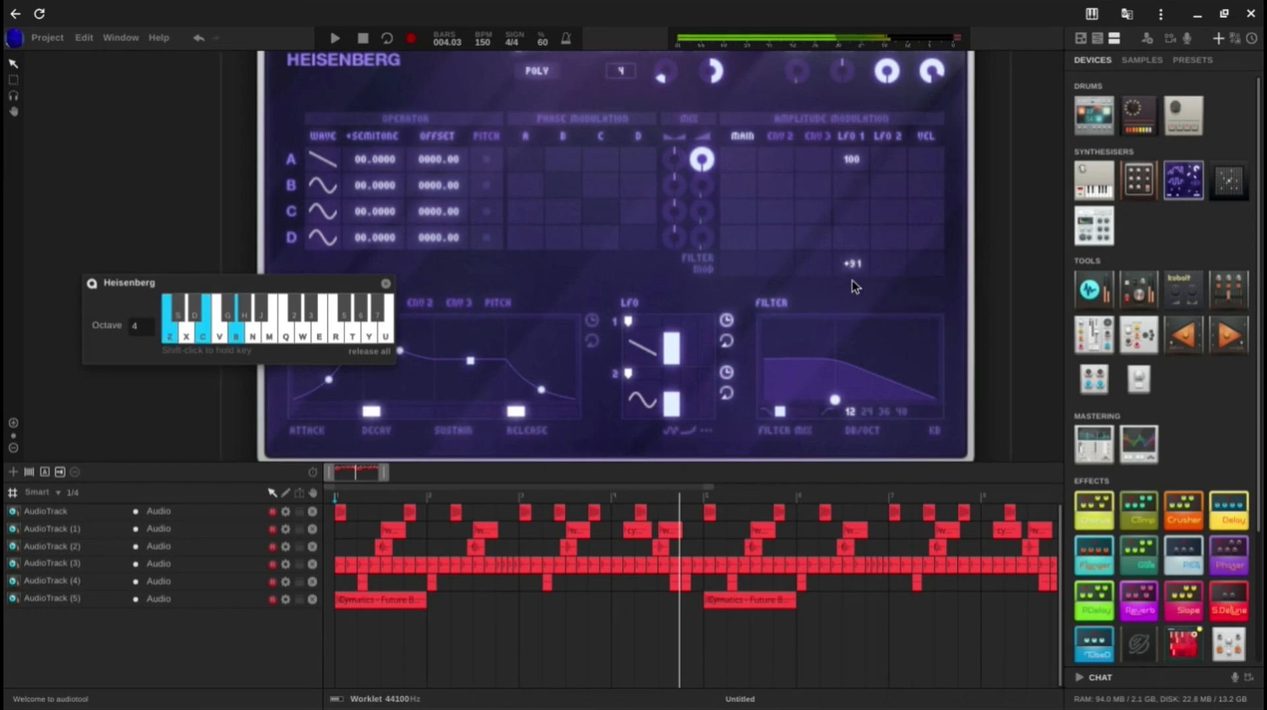
Step: Raise the main envelope's sustain level to 100%
scroll(605, 128, "down", 3)
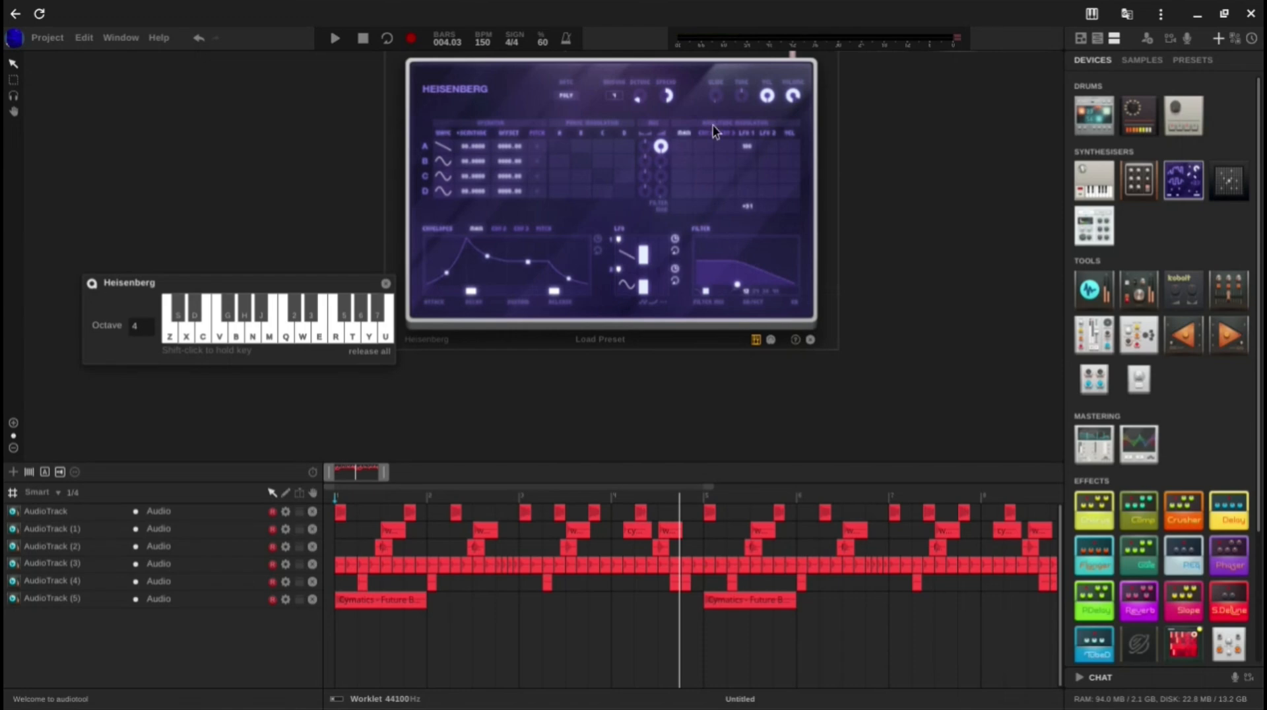
scroll(528, 264, "up", 3)
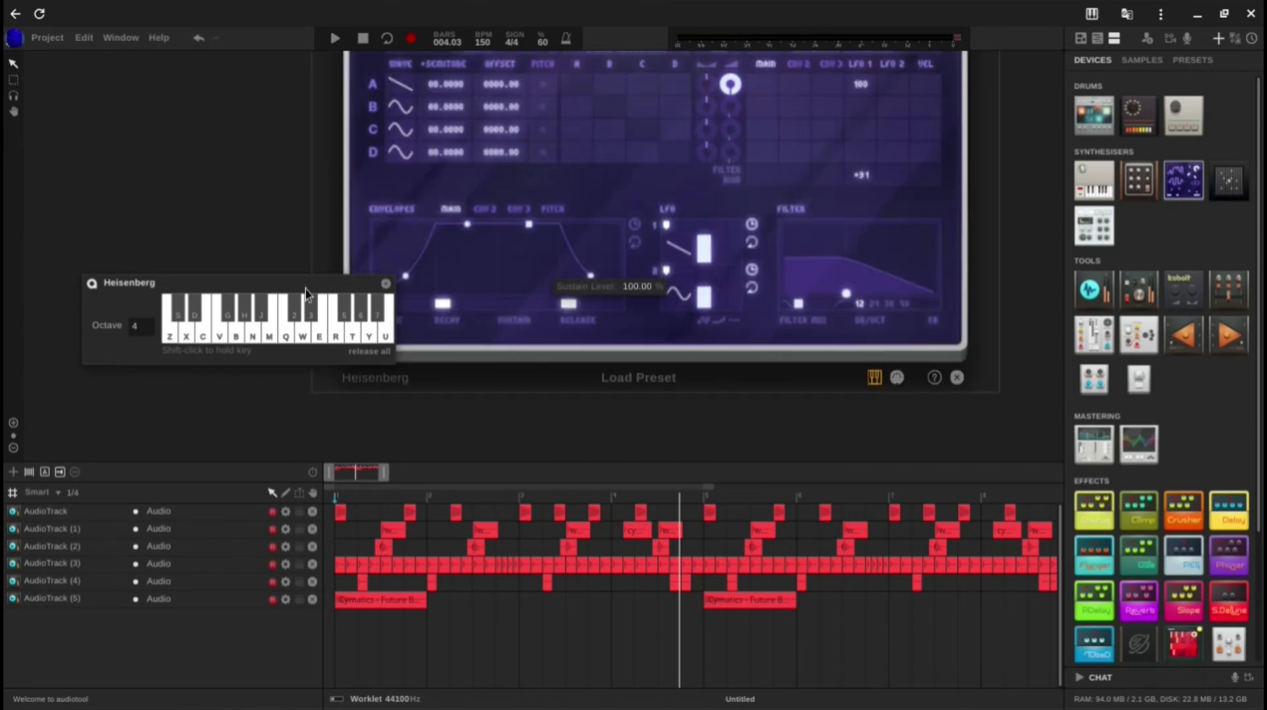
left_click_drag(249, 107, 280, 175)
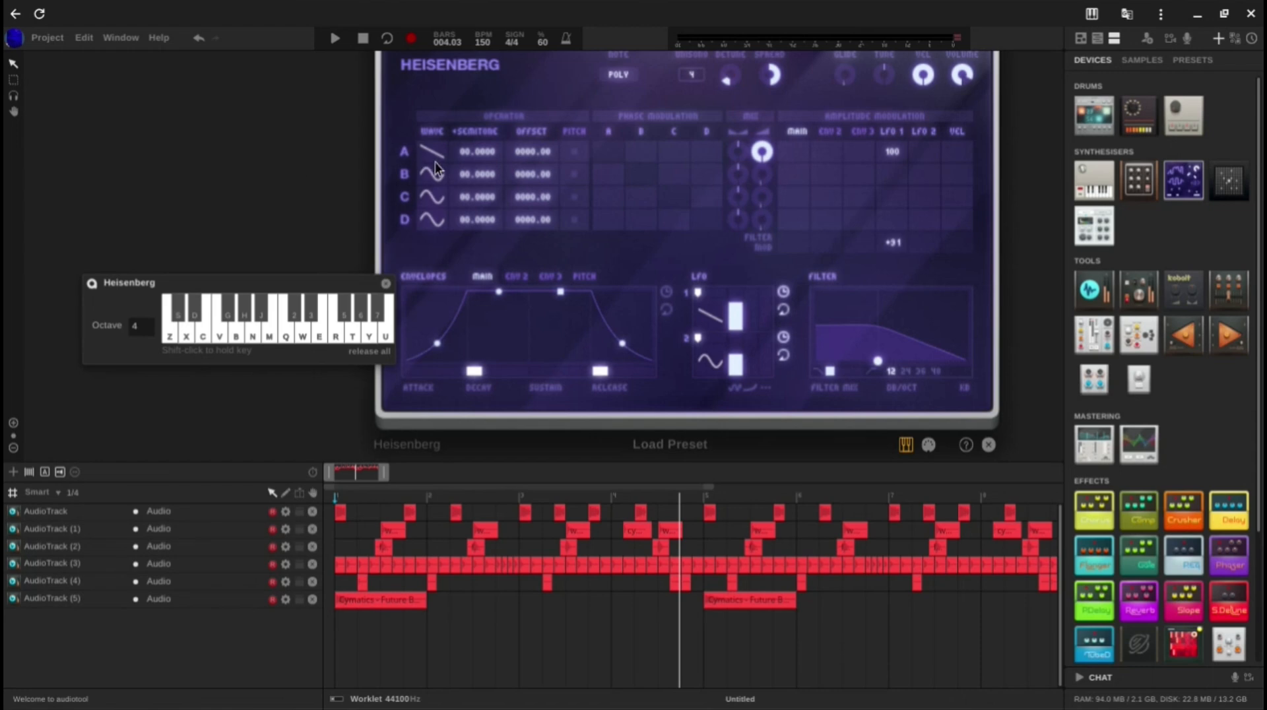
Step: Set operator B's waveform to Gottfried Wilhelm Leibniz and audition a chord
left_click(430, 172)
left_click(842, 125)
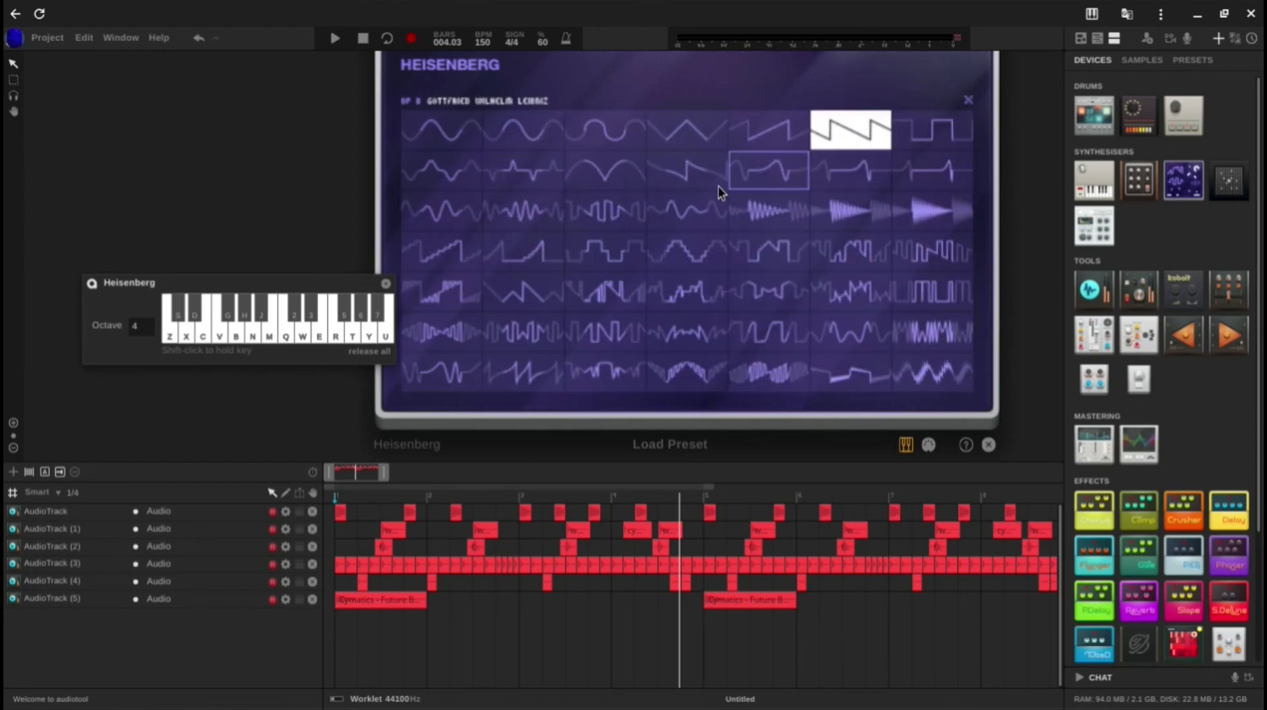
left_click(766, 175)
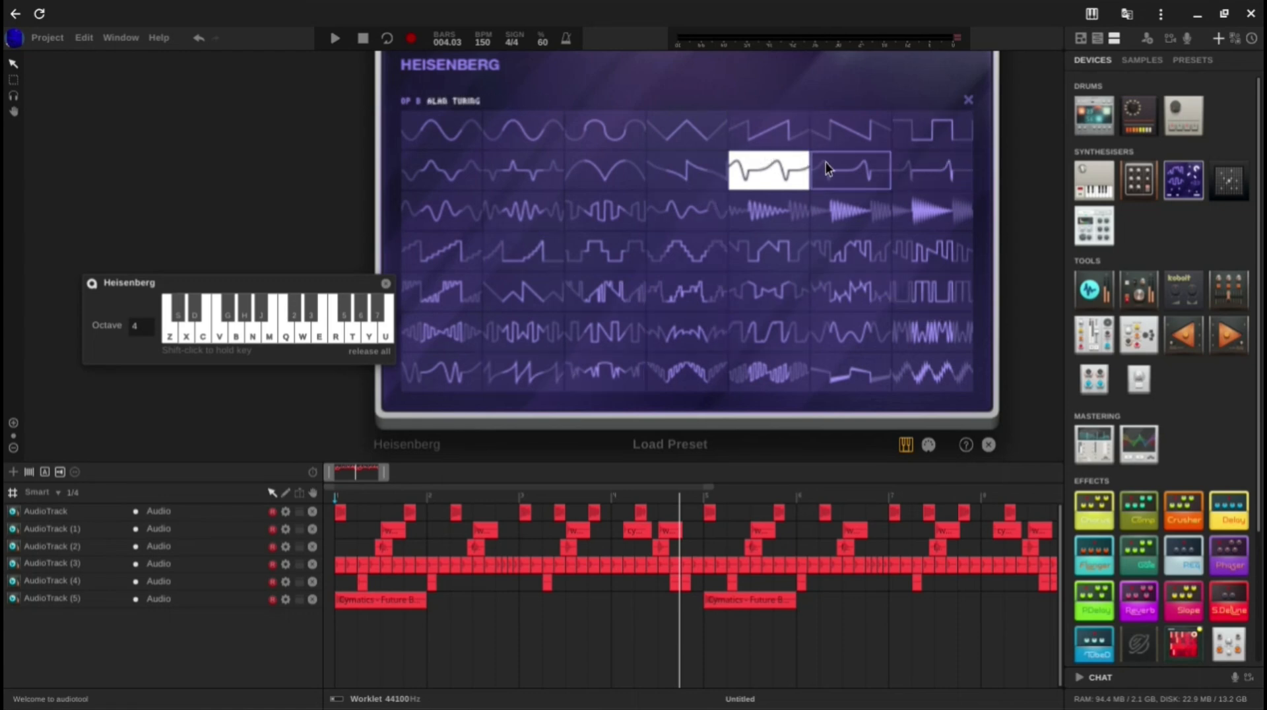
key("z")
key("c")
key("b")
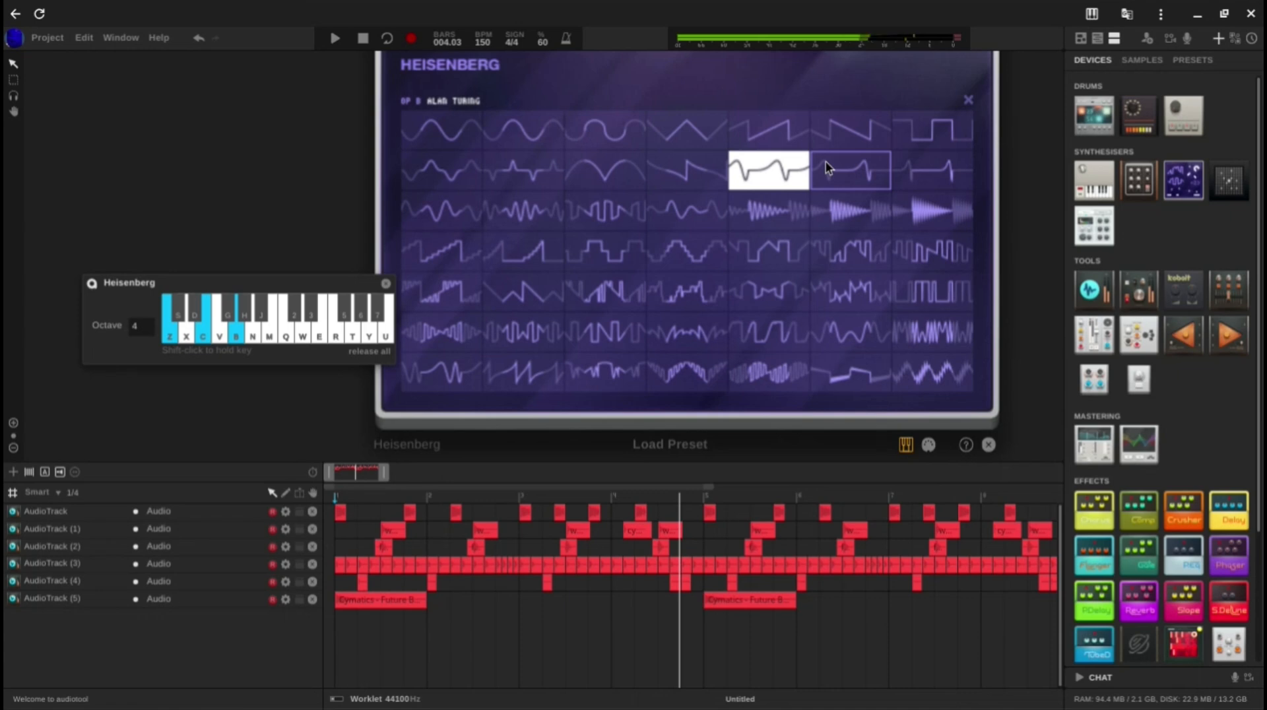
left_click(968, 100)
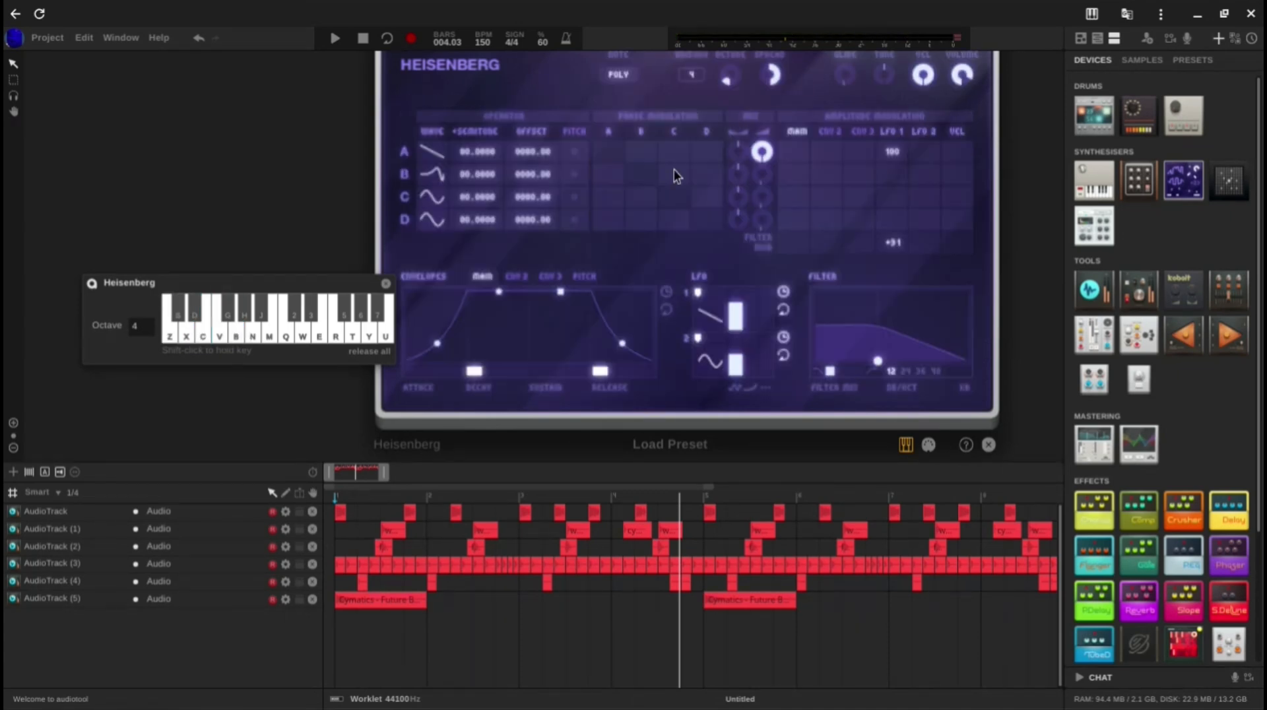
Step: Set operator C's waveform to Sawtooth Down and switch the operators' pitch setting from semitone to ratio
left_click(432, 196)
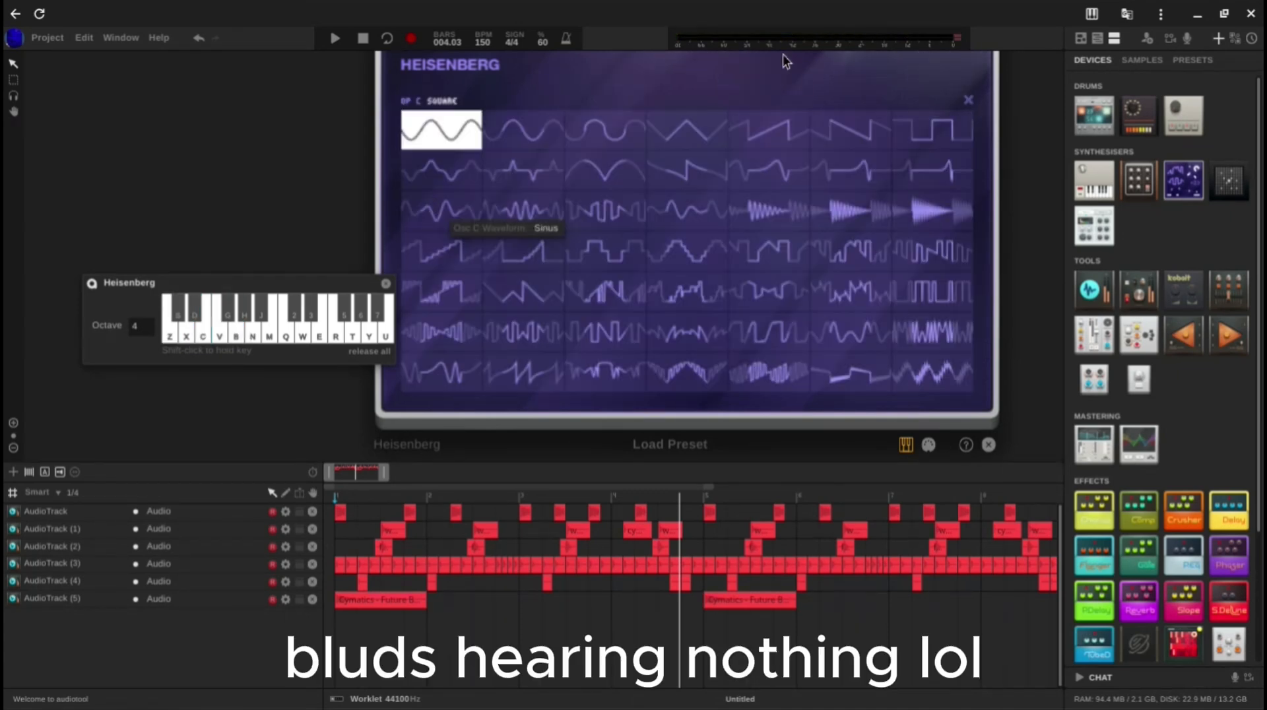
left_click(837, 137)
left_click(965, 98)
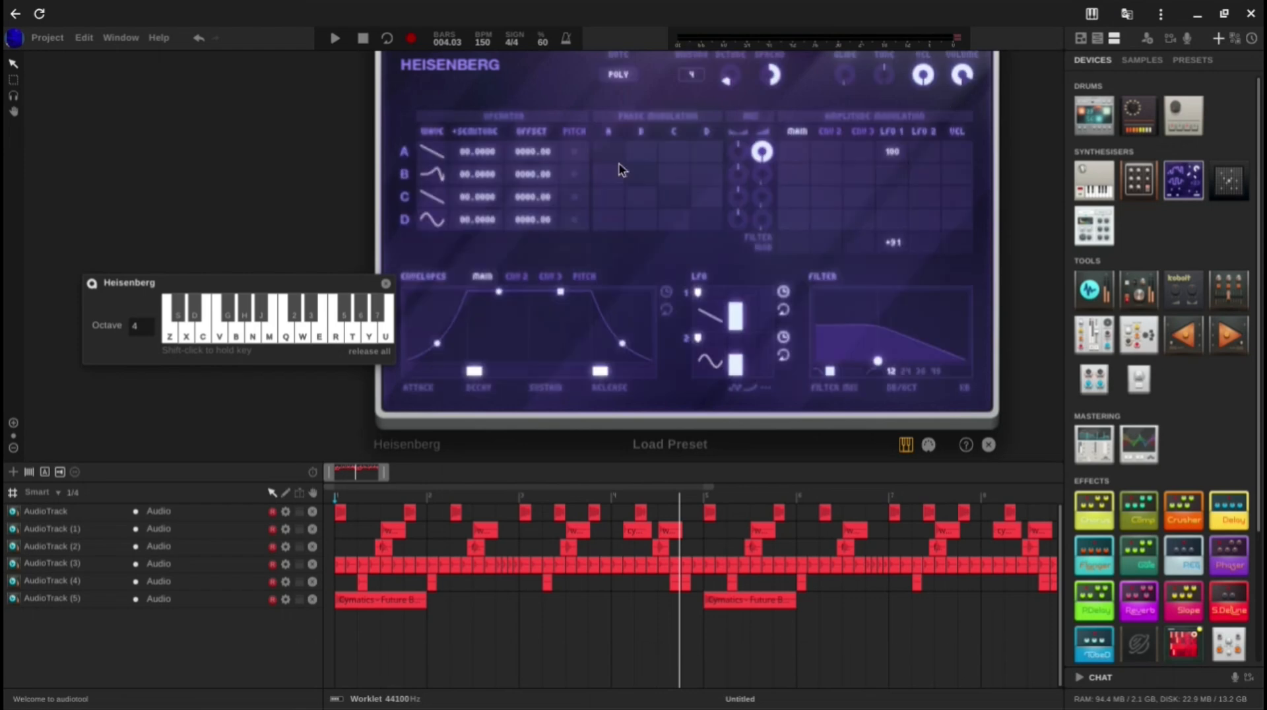
scroll(583, 183, "up", 2)
left_click(418, 119)
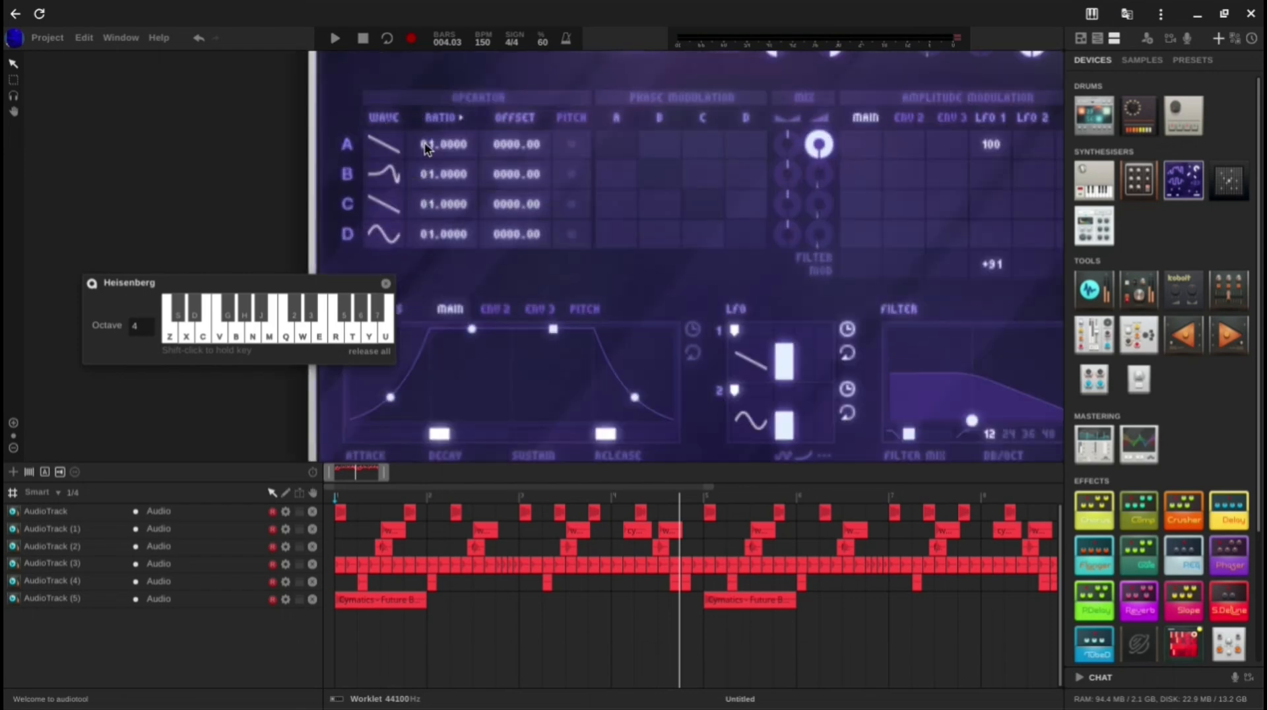
Step: Switch the operators' pitch setting back to semitone with operator C at -12 semitones, and audition a chord
scroll(431, 200, "down", 1)
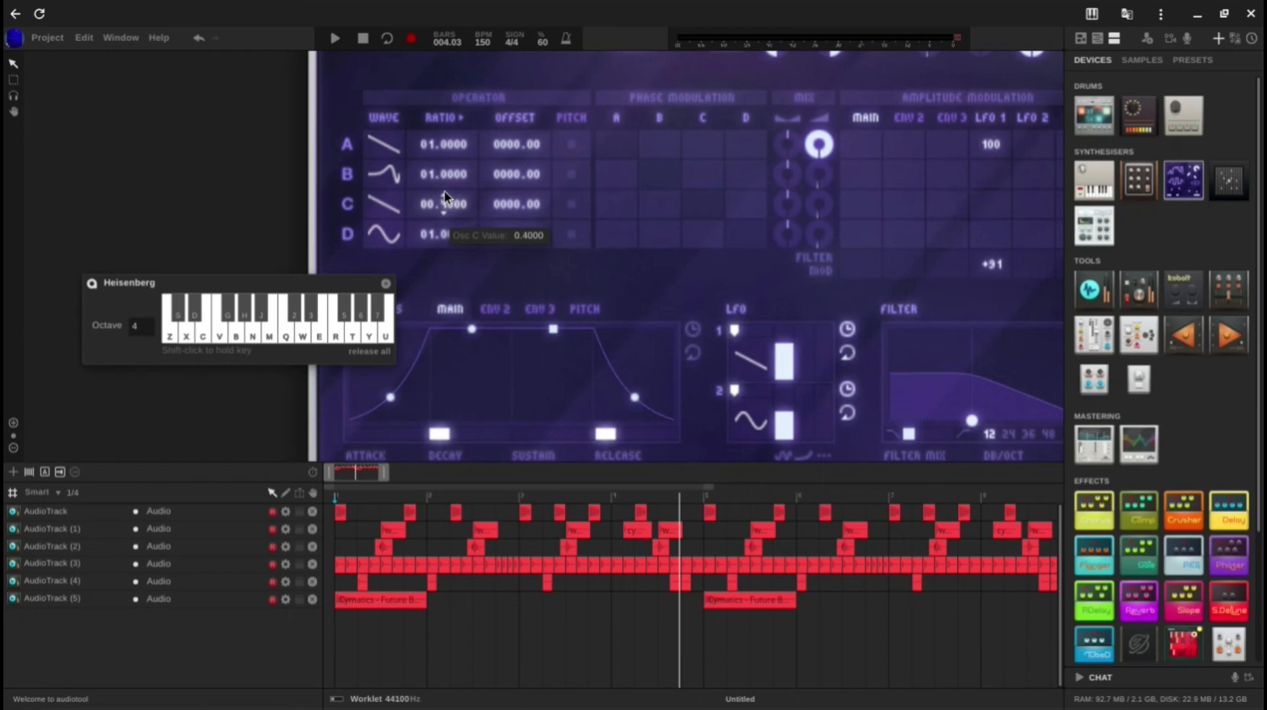
left_click(465, 117)
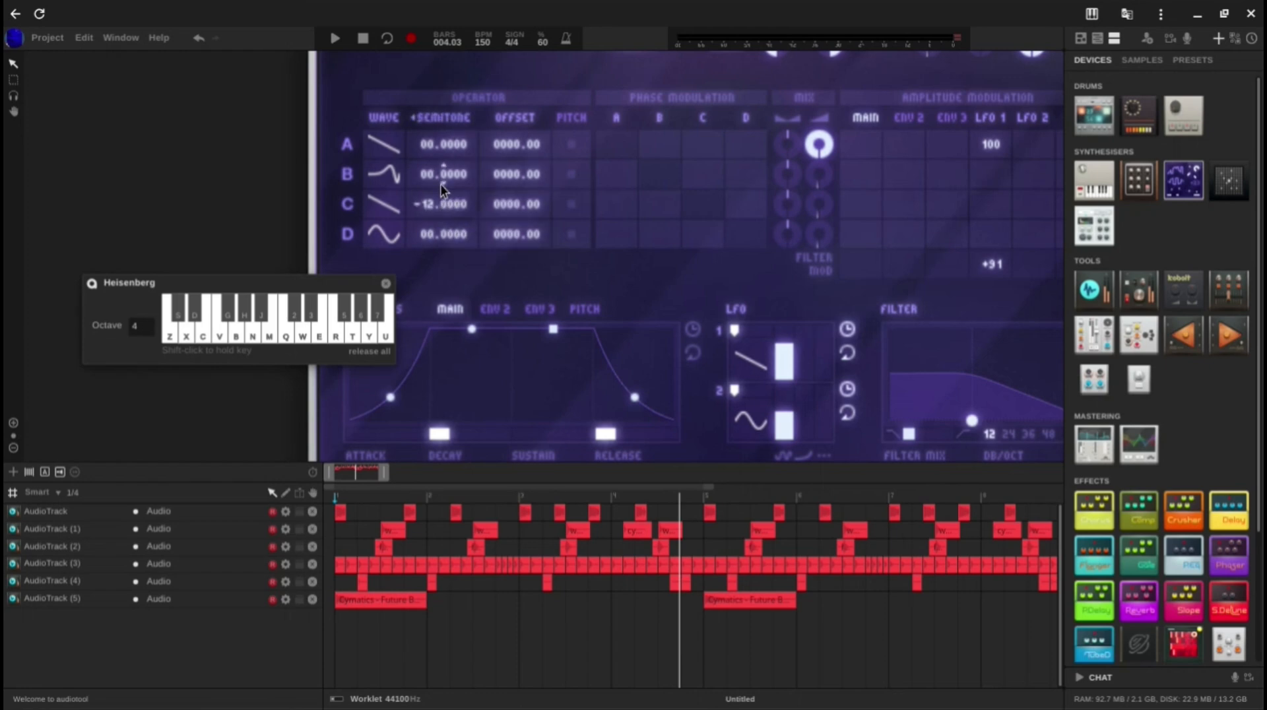
scroll(522, 189, "down", 3)
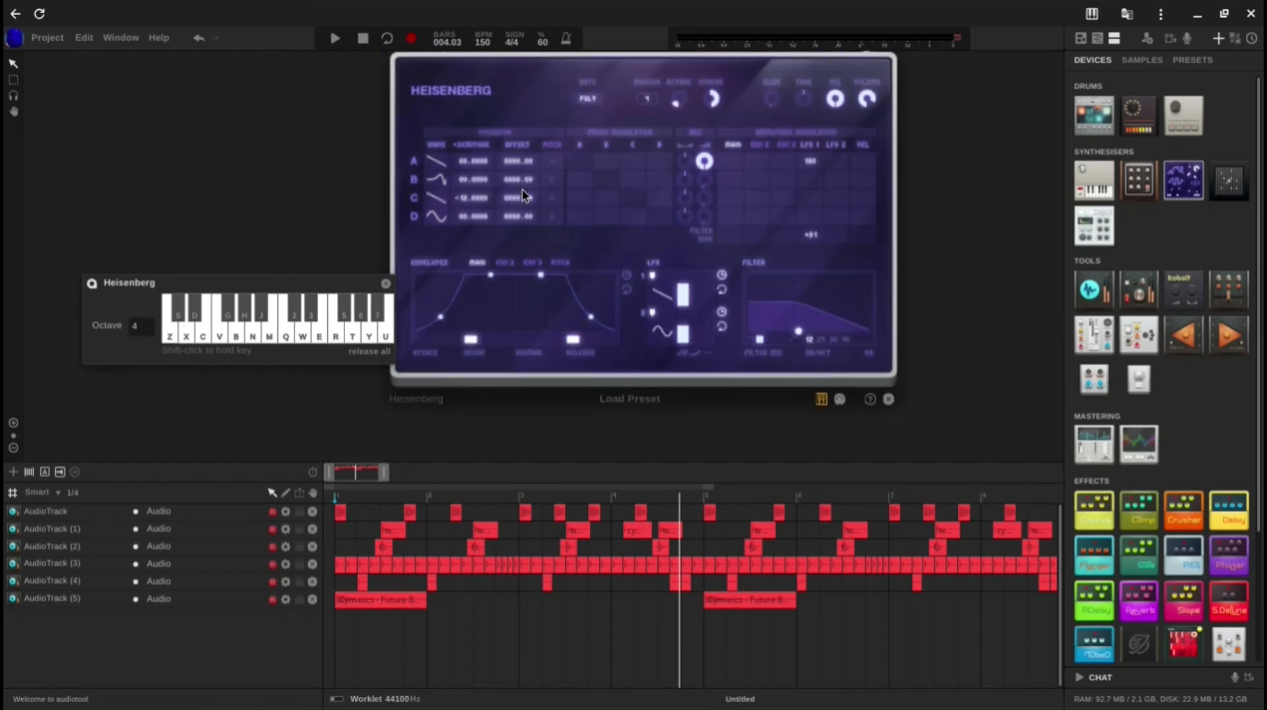
key("z")
key("c")
key("b")
Step: Shorten the main envelope's release time to 1 ms and audition the chord again
mouse_move(780, 99)
left_click_drag(573, 339, 367, 351)
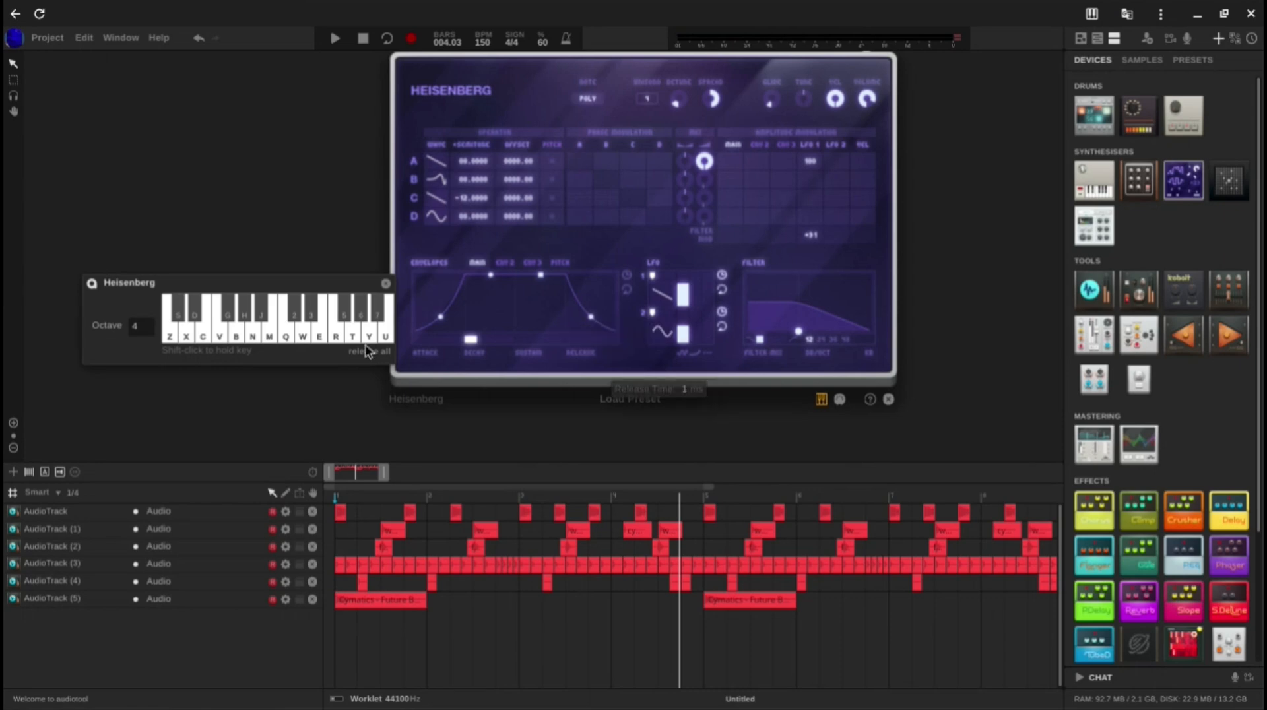
key("z+c+b")
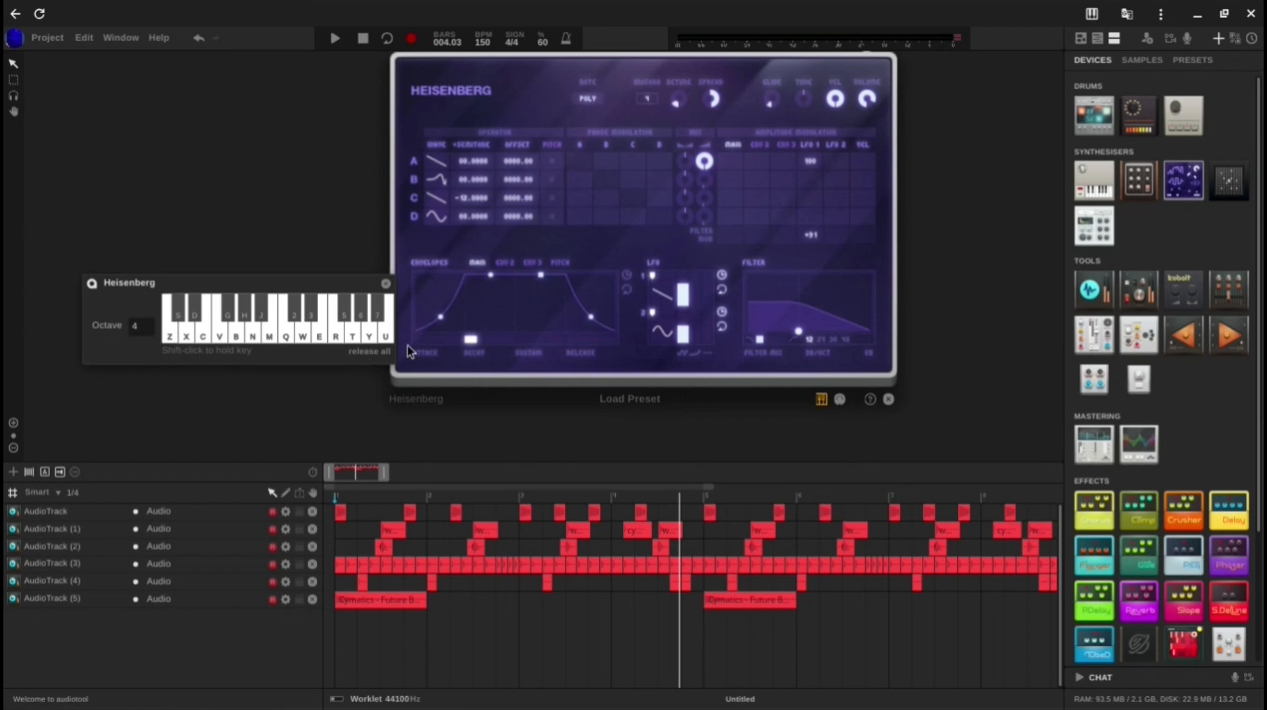
Step: Search the presets for "ott" and place the Client OTT Quantum preset beside the Heisenberg
scroll(857, 365, "down", 3)
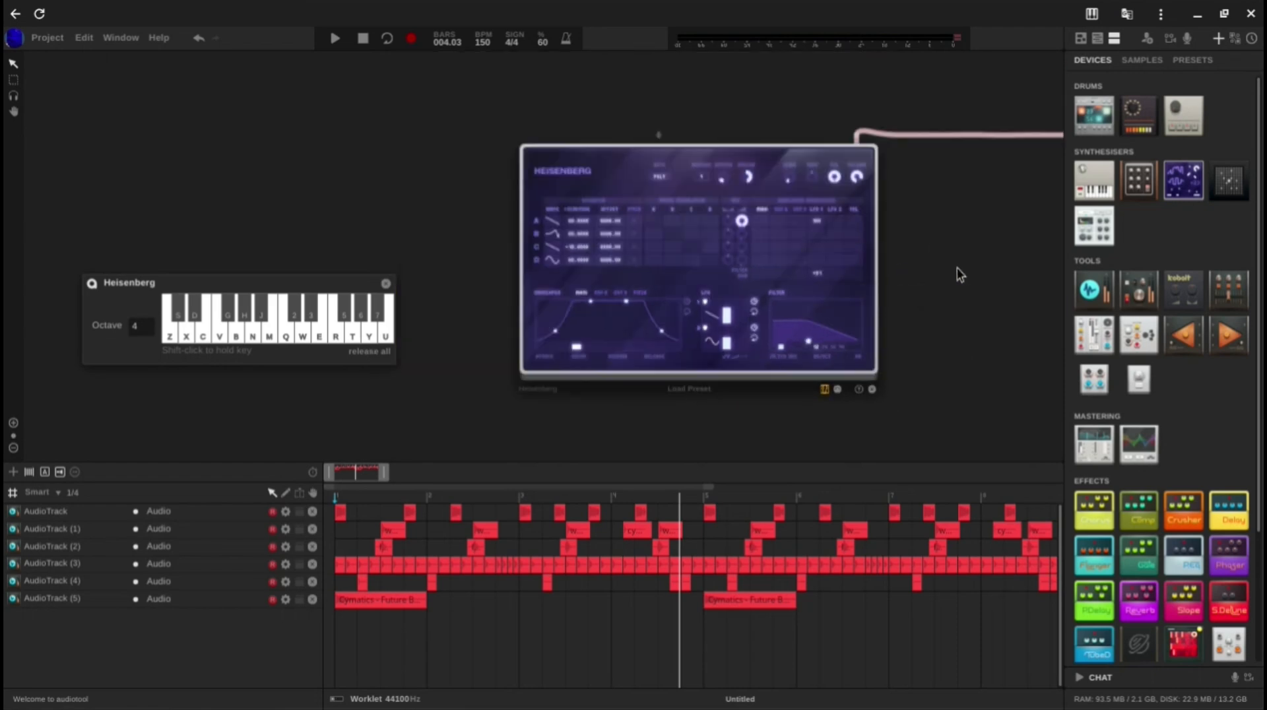
left_click_drag(957, 267, 870, 261)
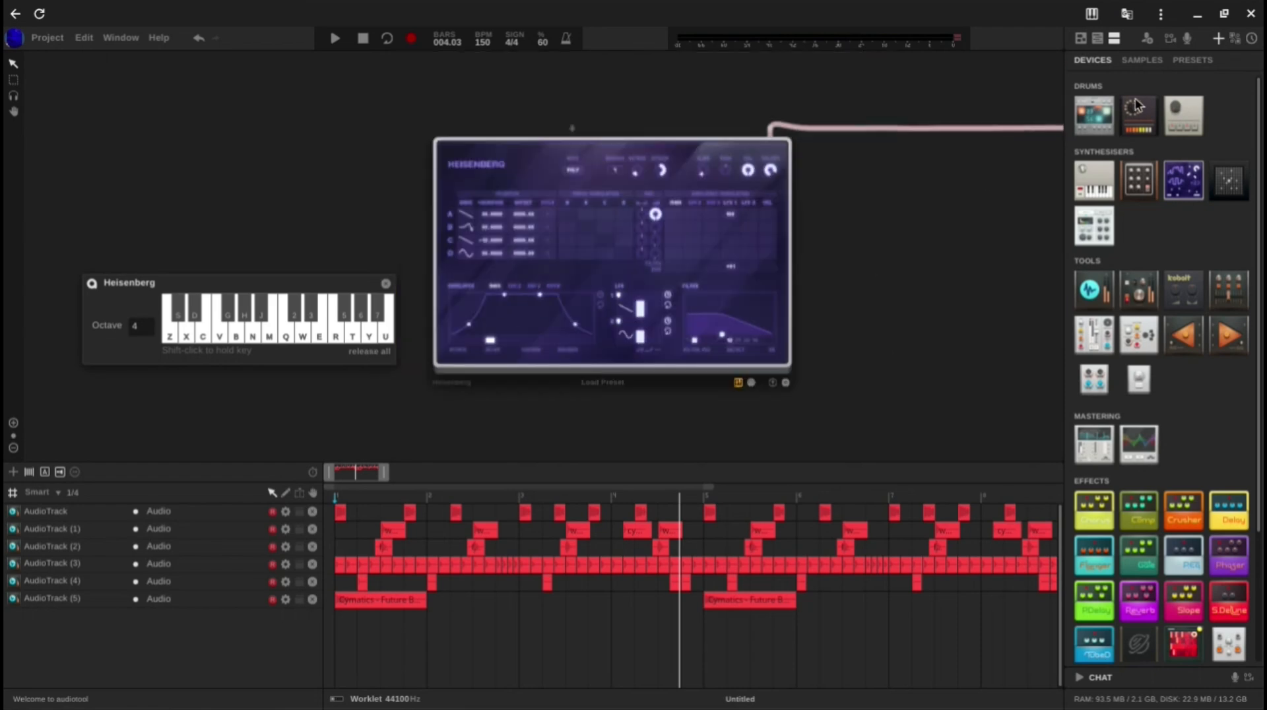
left_click(1193, 60)
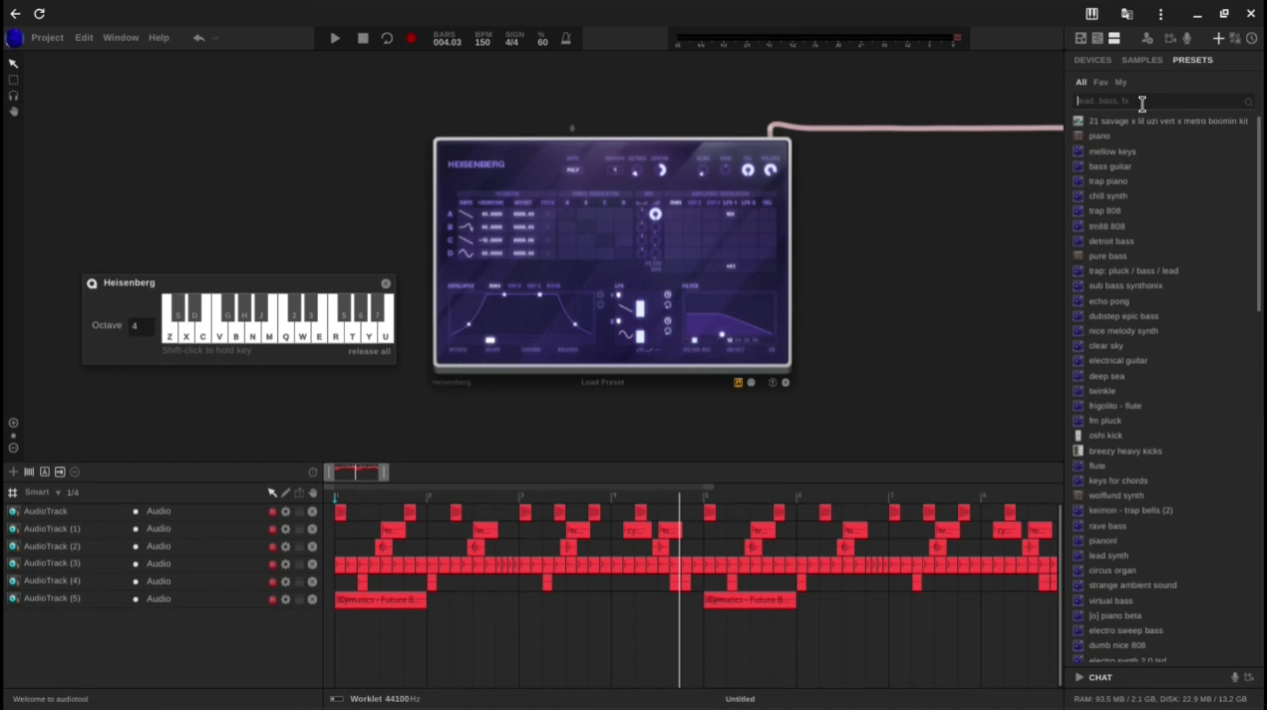
left_click(1142, 104)
type("d")
left_click_drag(1115, 228, 661, 255)
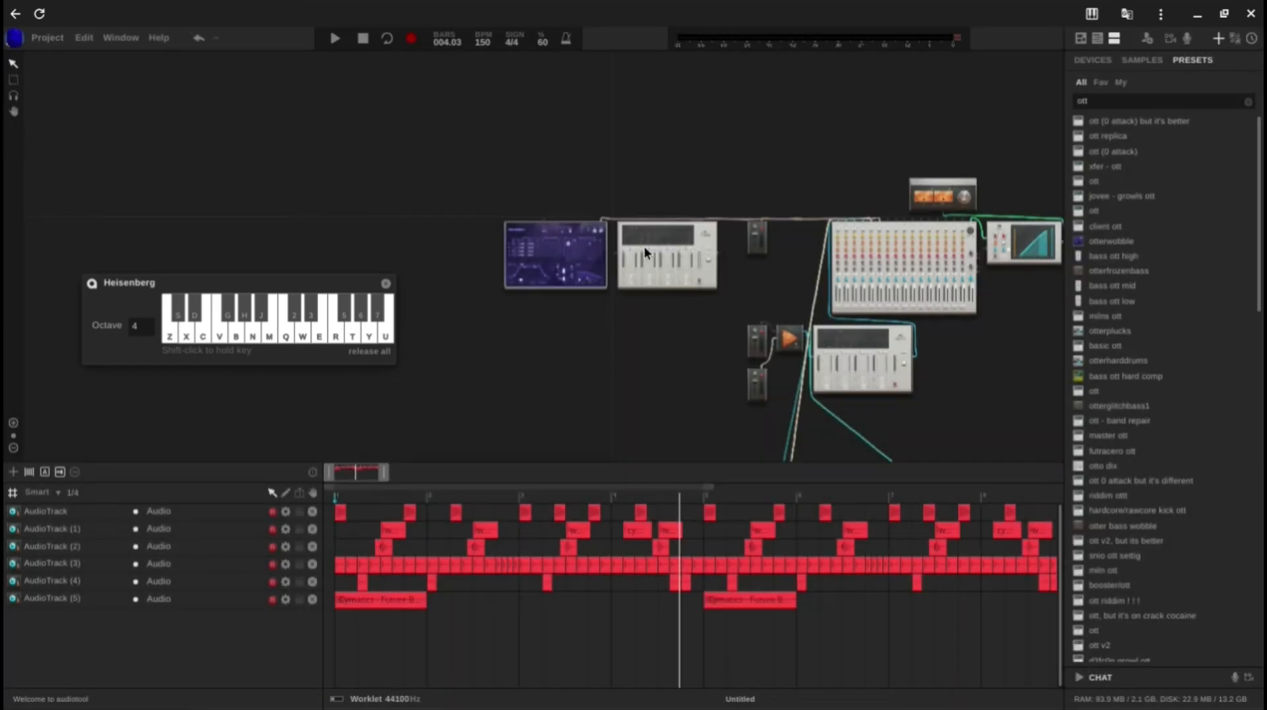
Step: Patch the Client OTT Quantum into the Heisenberg's output connection and audition two different chords through it
double_click(643, 243)
right_click(589, 225)
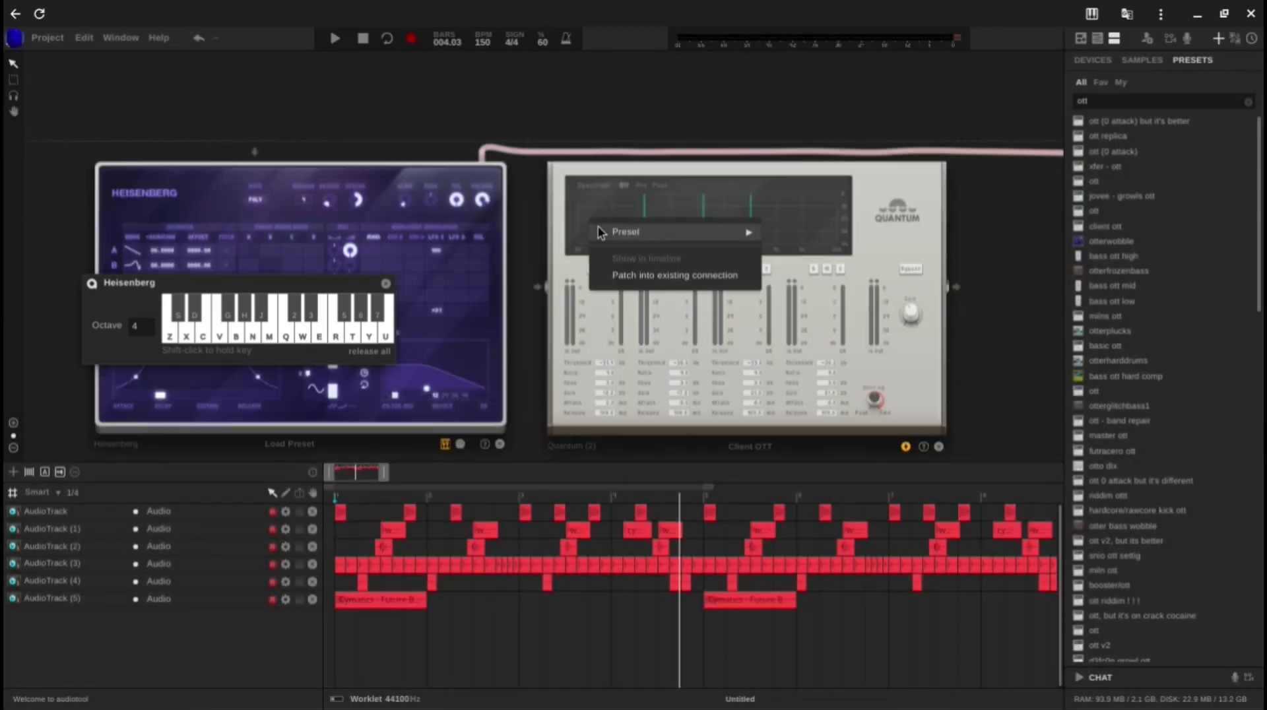
left_click(696, 281)
left_click(527, 157)
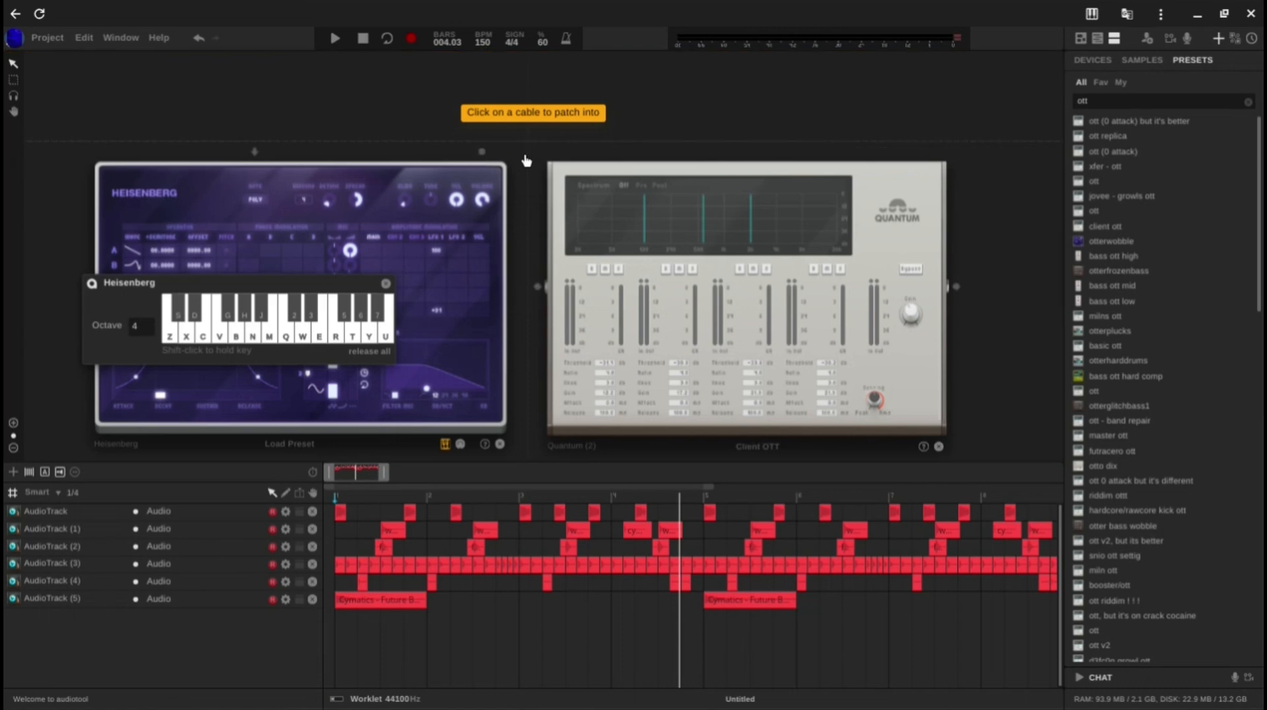
key("z")
key("c")
key("b")
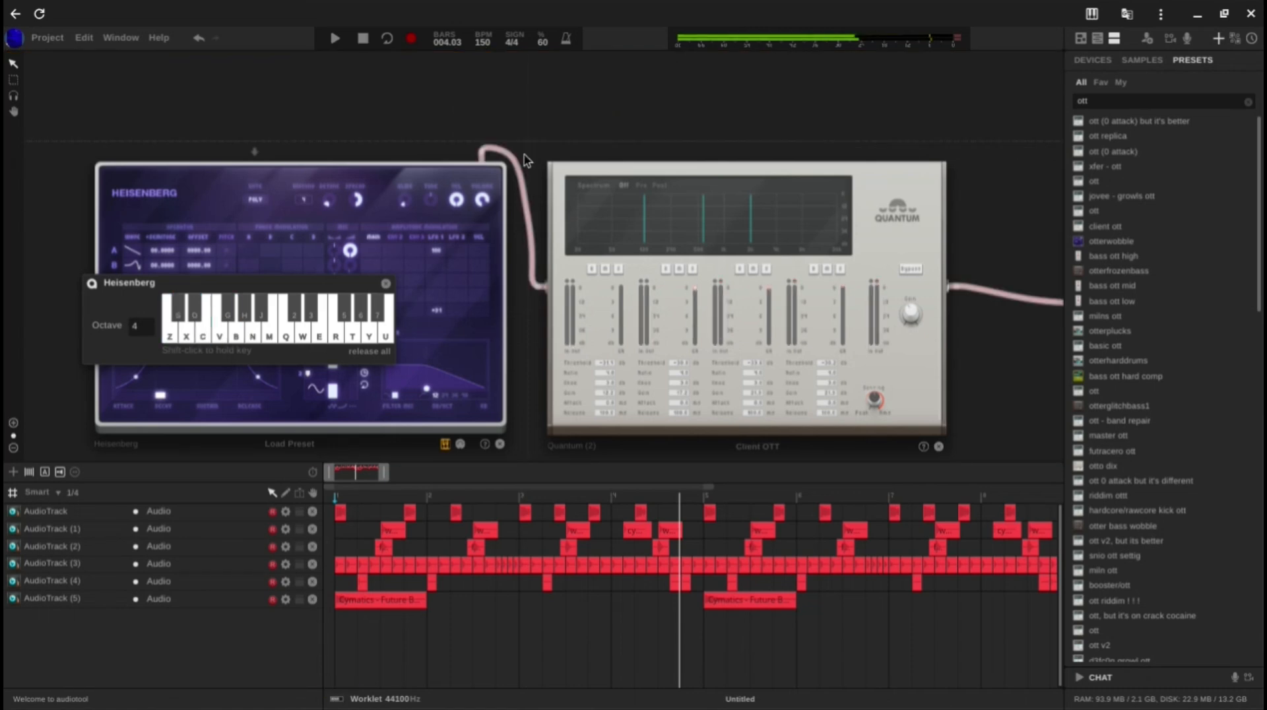
key("x")
key("v")
key("m")
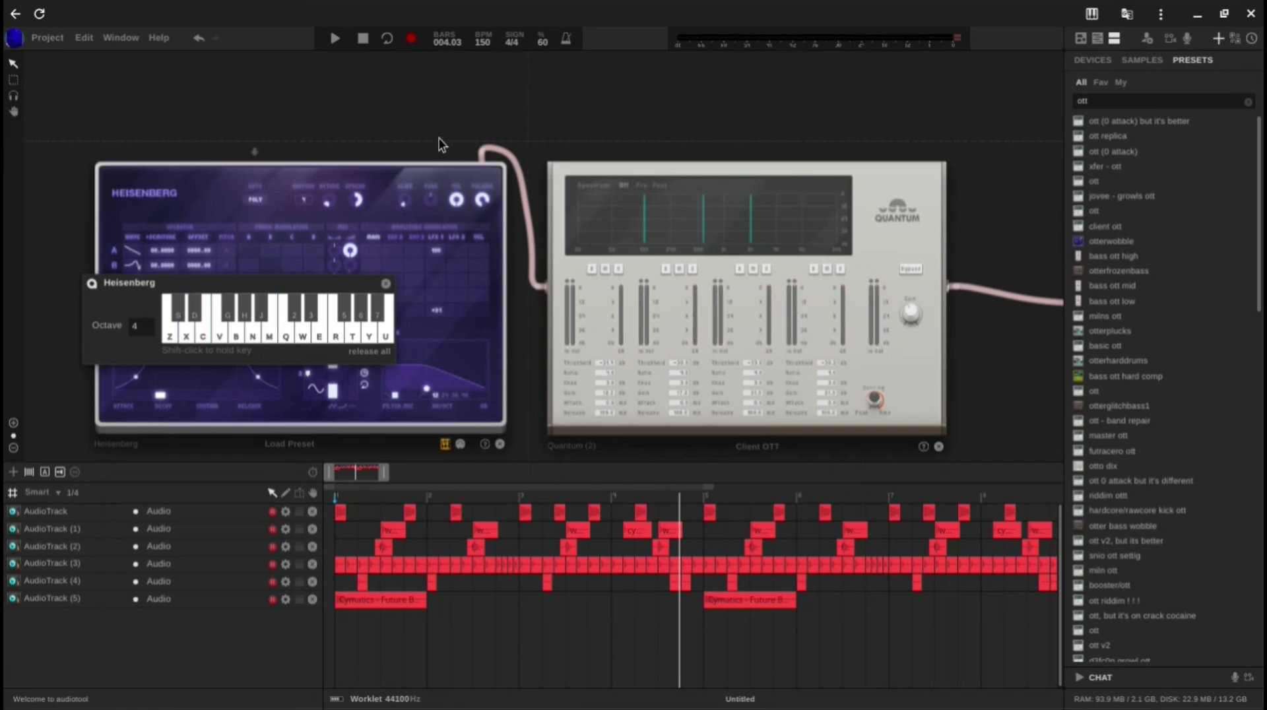
Step: Close the Heisenberg's on-screen keyboard and move the Heisenberg and Client OTT Quantum farther from the mixer, with the device list shown again
scroll(441, 145, "down", 3)
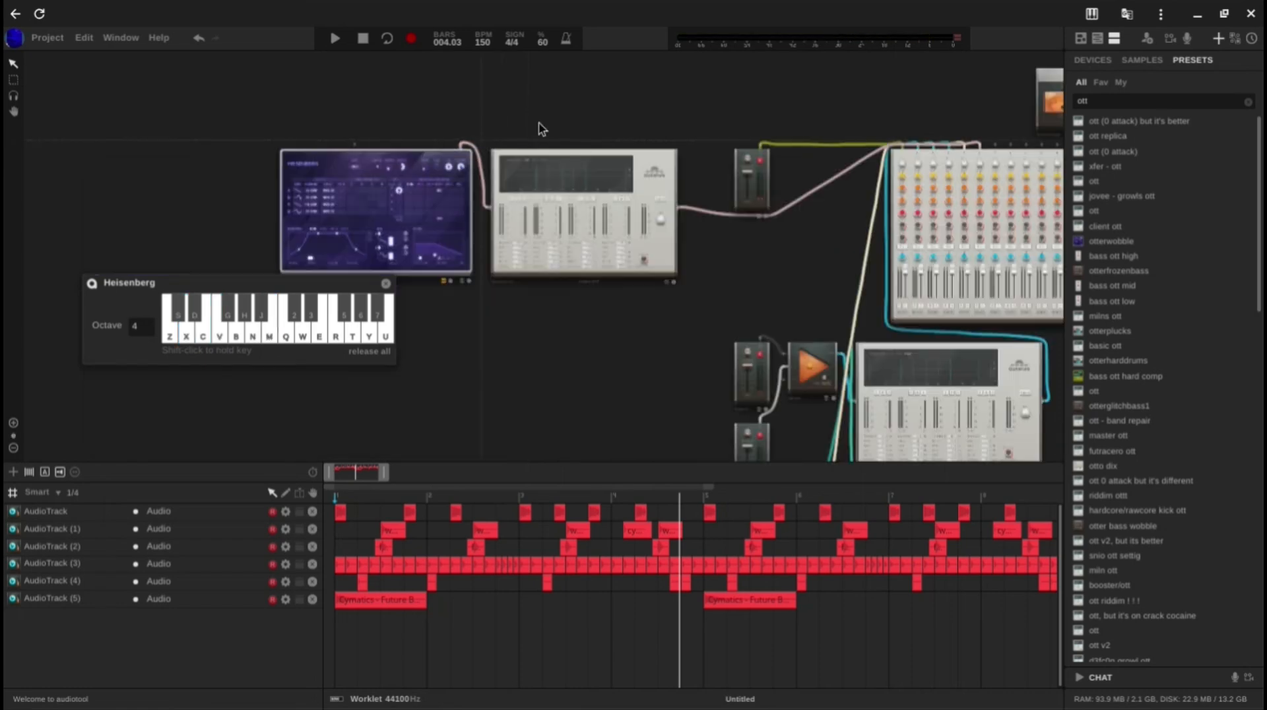
left_click(386, 283)
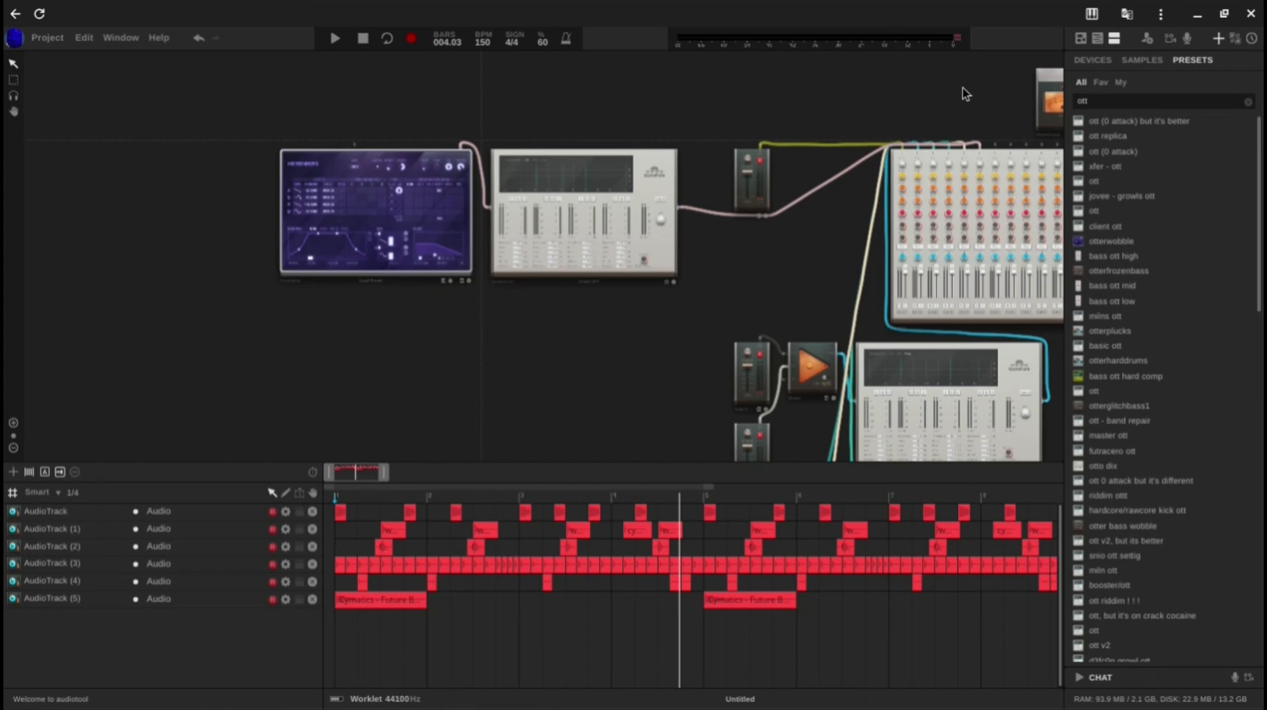
left_click(1092, 60)
scroll(537, 322, "down", 2)
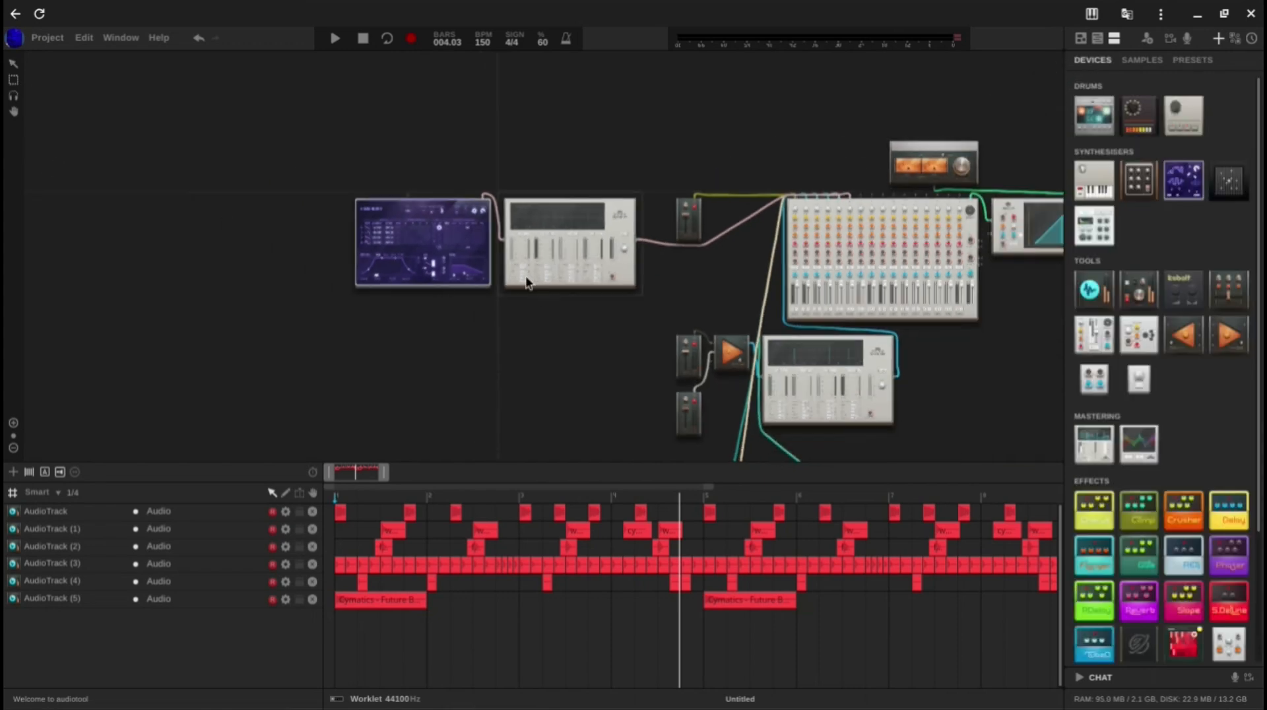
left_click_drag(579, 359, 156, 211)
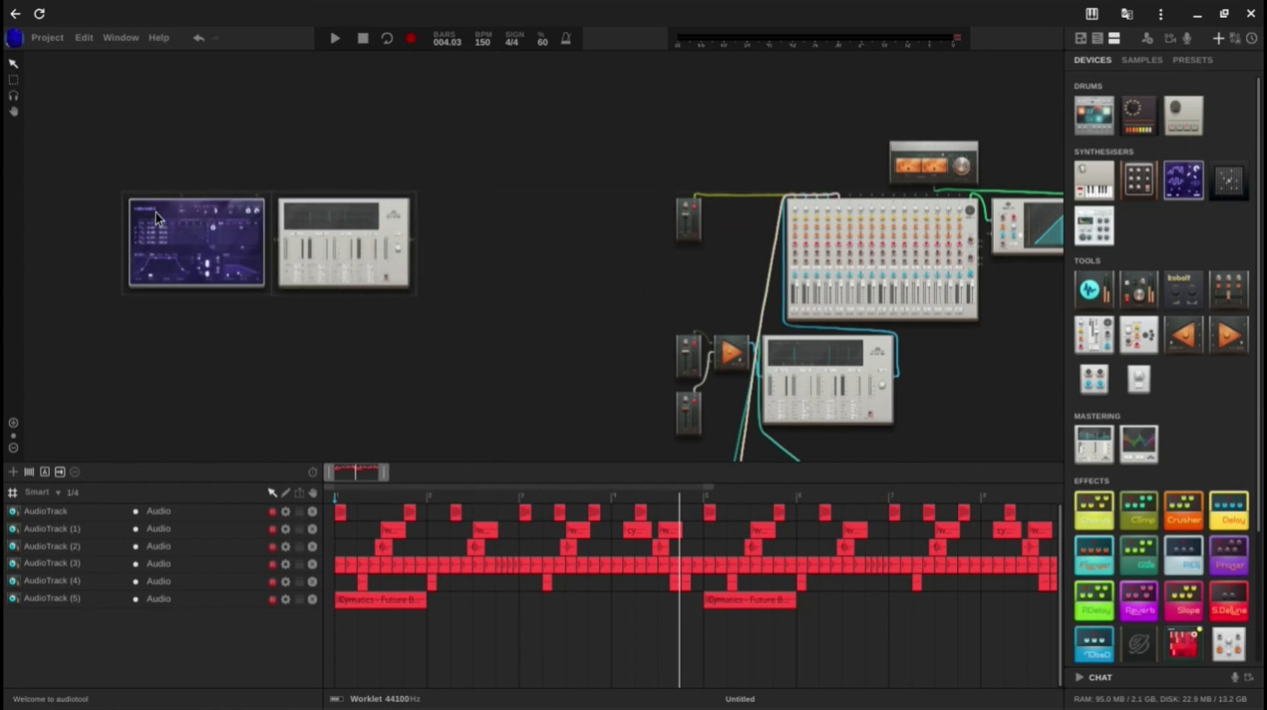
left_click_drag(433, 312, 559, 304)
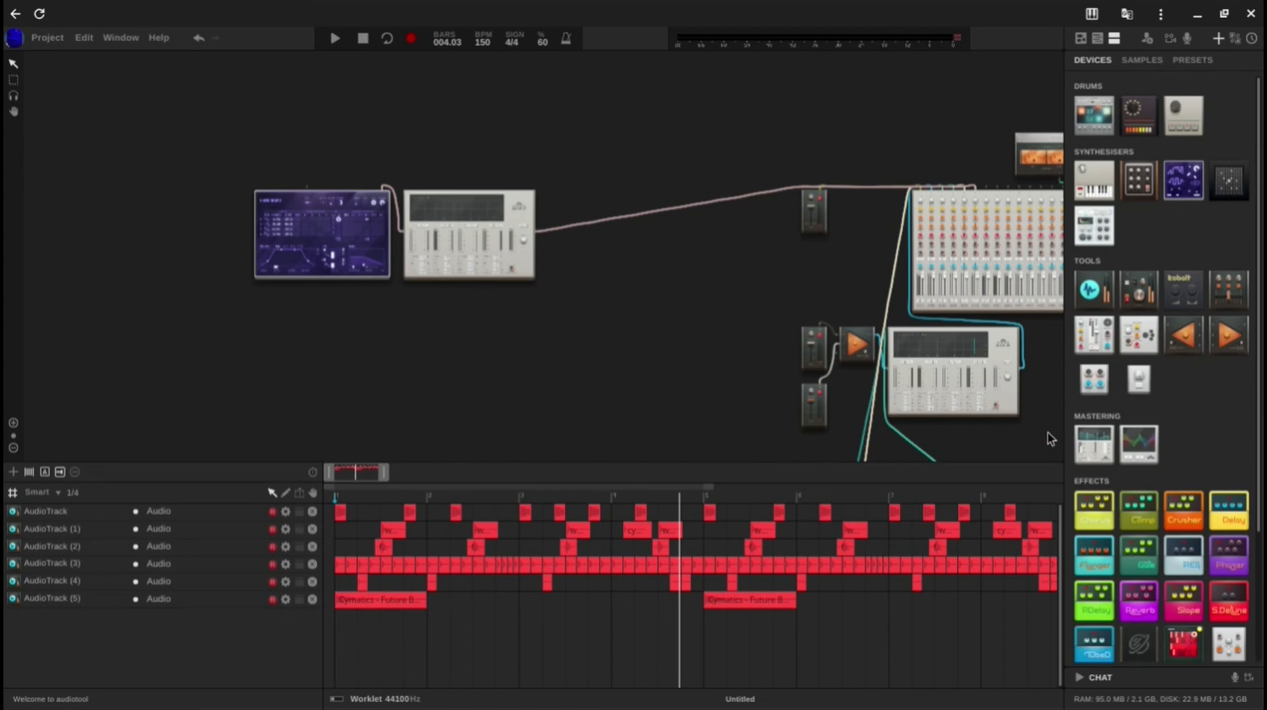
Step: Add a second Quantum after the Client OTT Quantum and patch it into the existing connection to the mixer
mouse_move(591, 254)
left_mouse_down()
mouse_move(609, 244)
mouse_move(596, 243)
left_mouse_up()
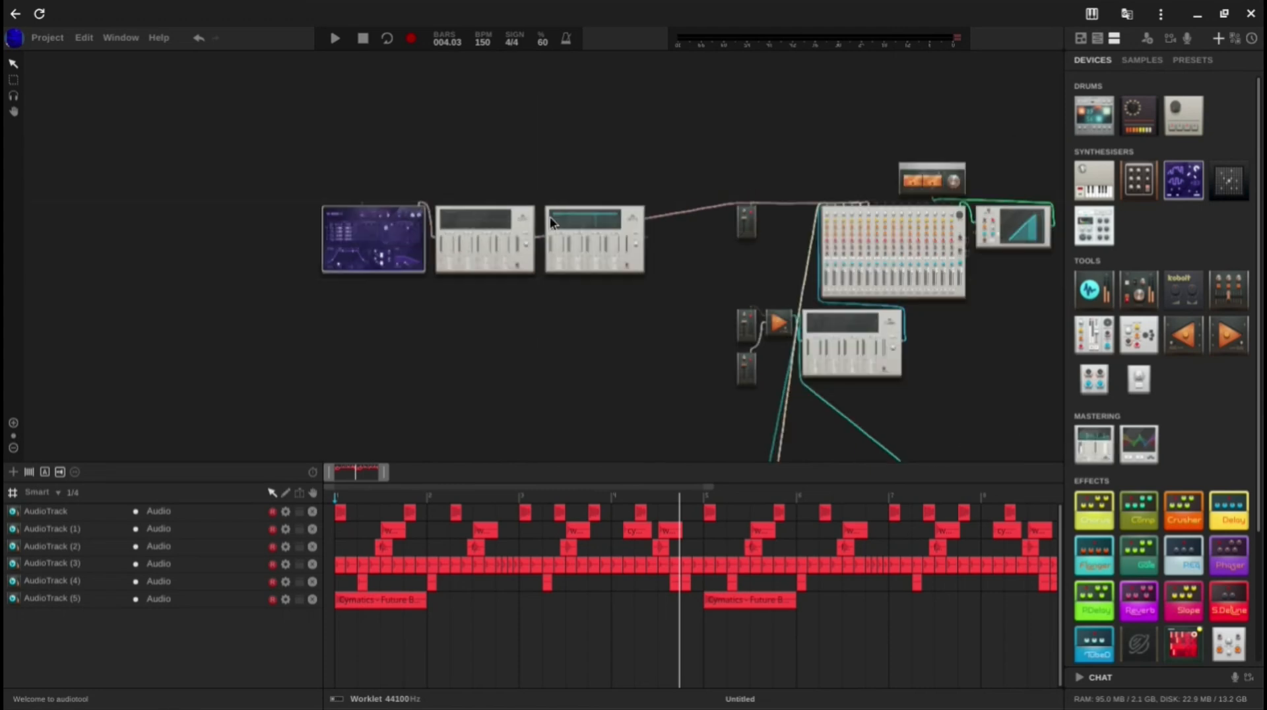
right_click(620, 244)
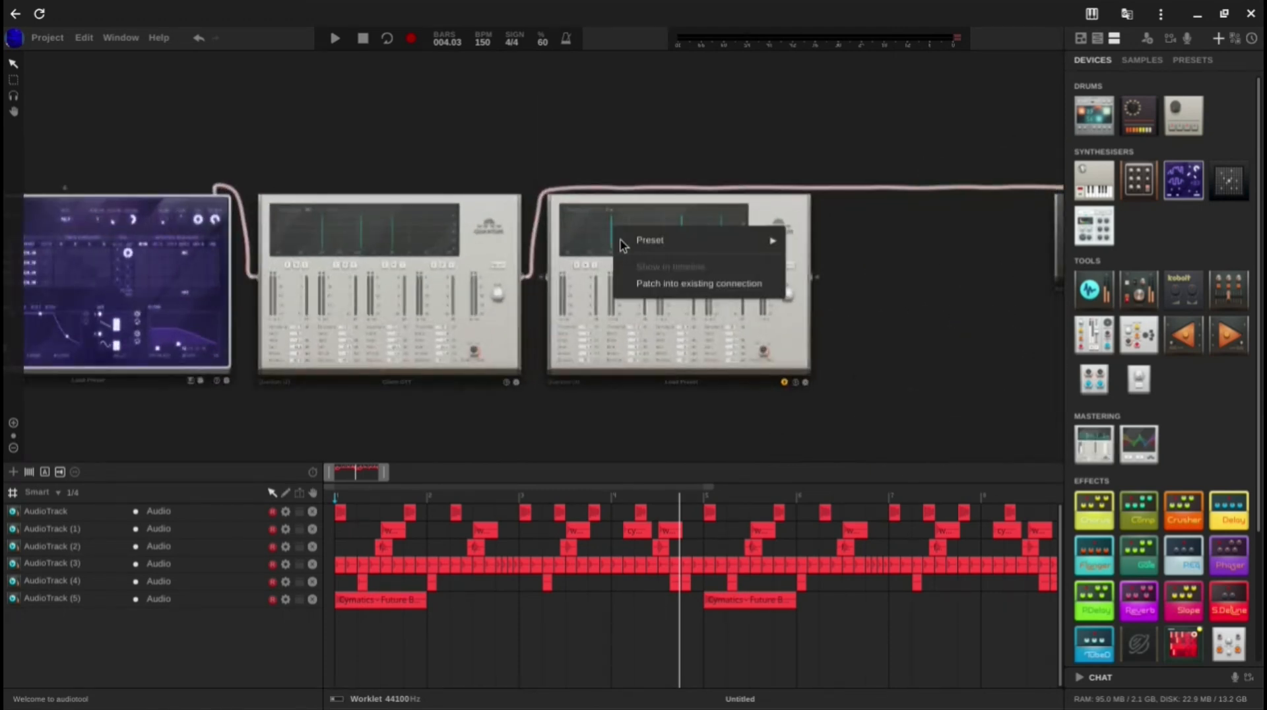
left_click(649, 285)
left_click(536, 244)
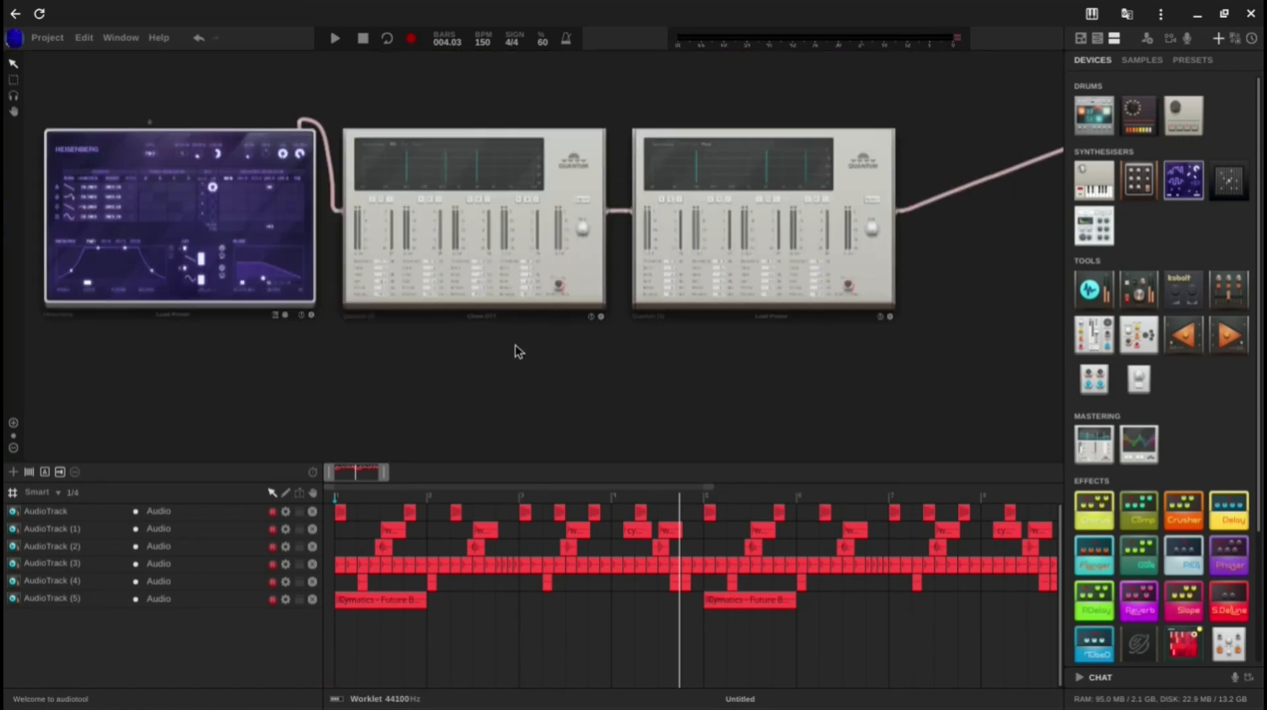
Step: Open the Heisenberg's on-screen keyboard and audition a chord through both Quantums
left_click(275, 315)
key("z")
key("c")
key("b")
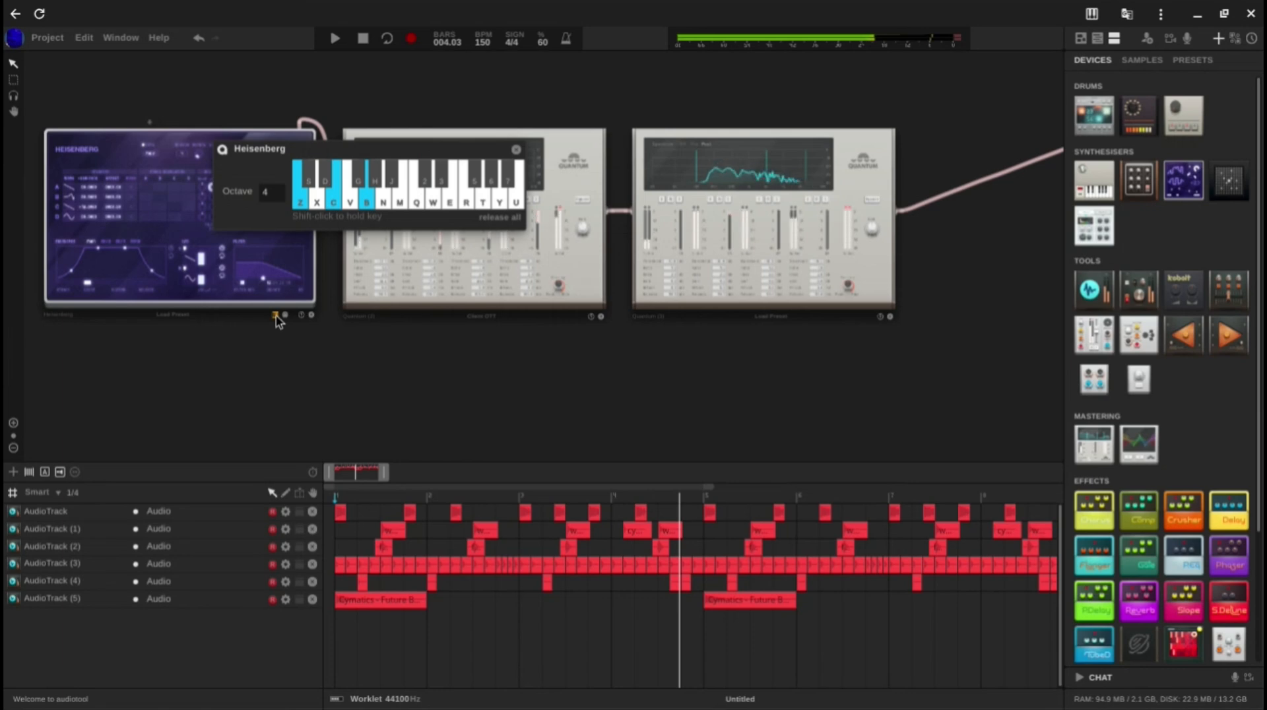
Step: On the second Quantum, set band 2's ratio to 50 and knee to 18.8 dB, and audition a chord
scroll(722, 268, "up", 3)
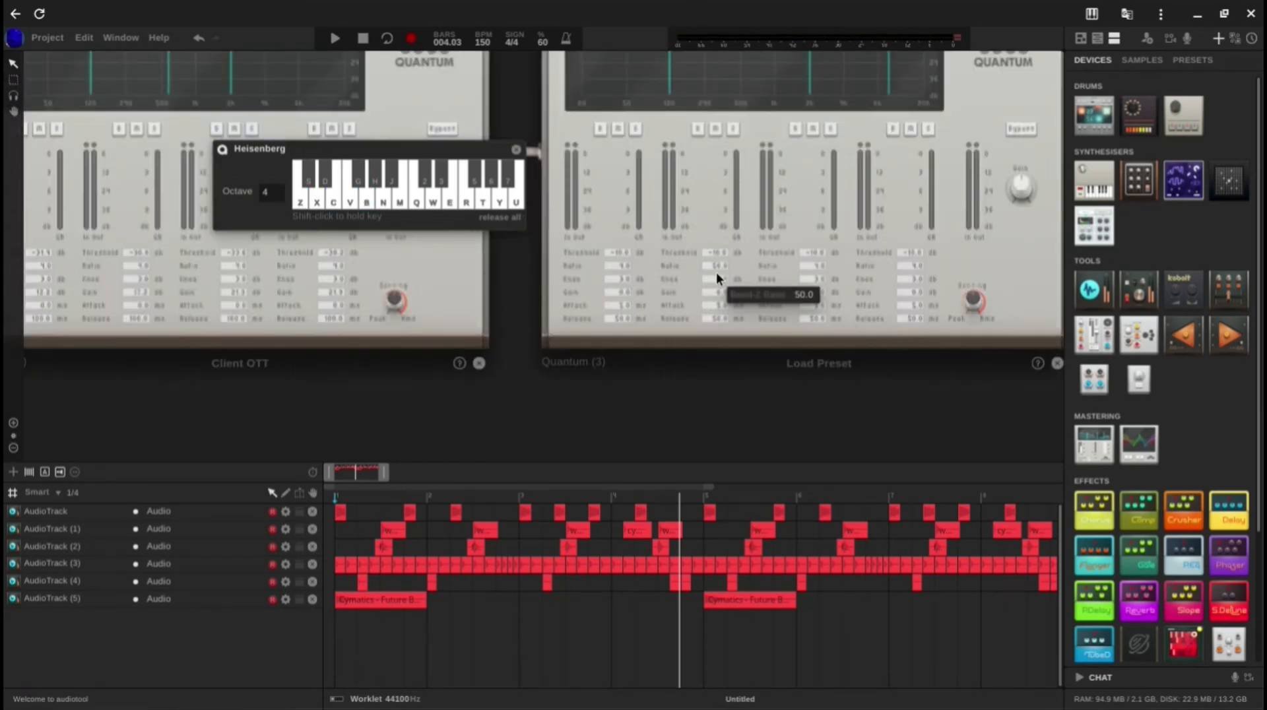
scroll(718, 247, "up", 3)
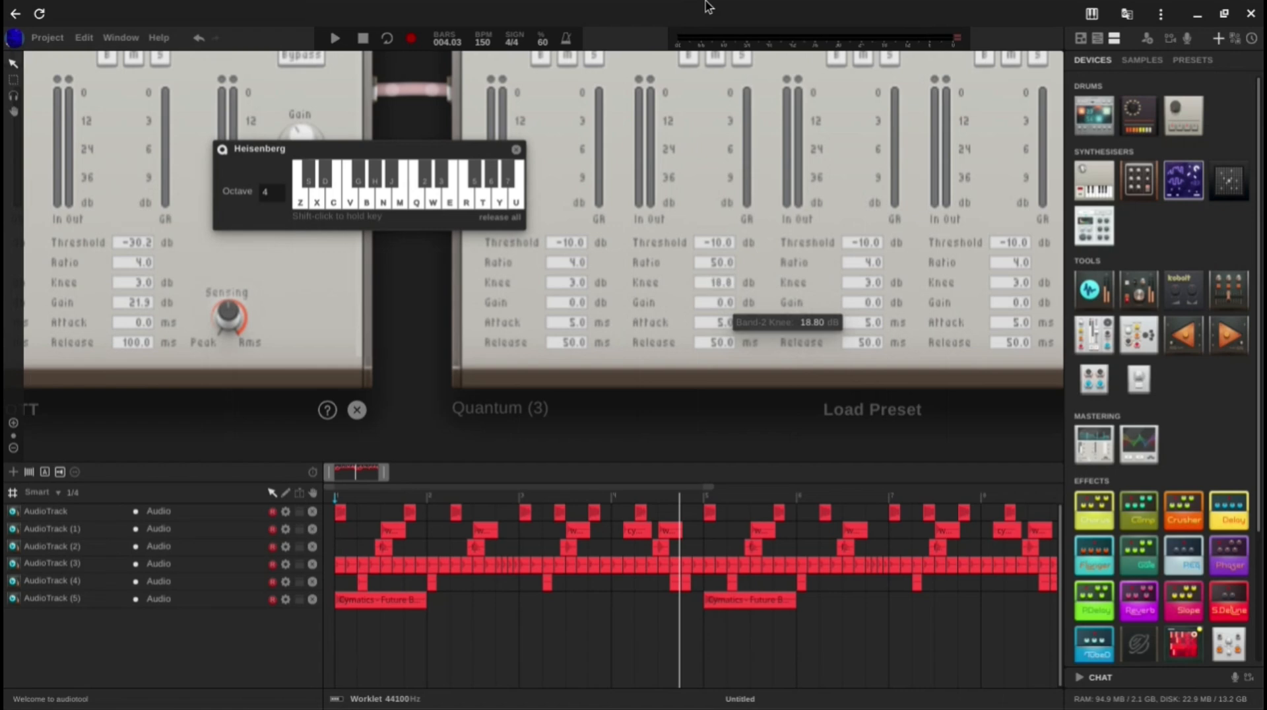
scroll(739, 172, "down", 5)
key("z")
key("c")
key("b")
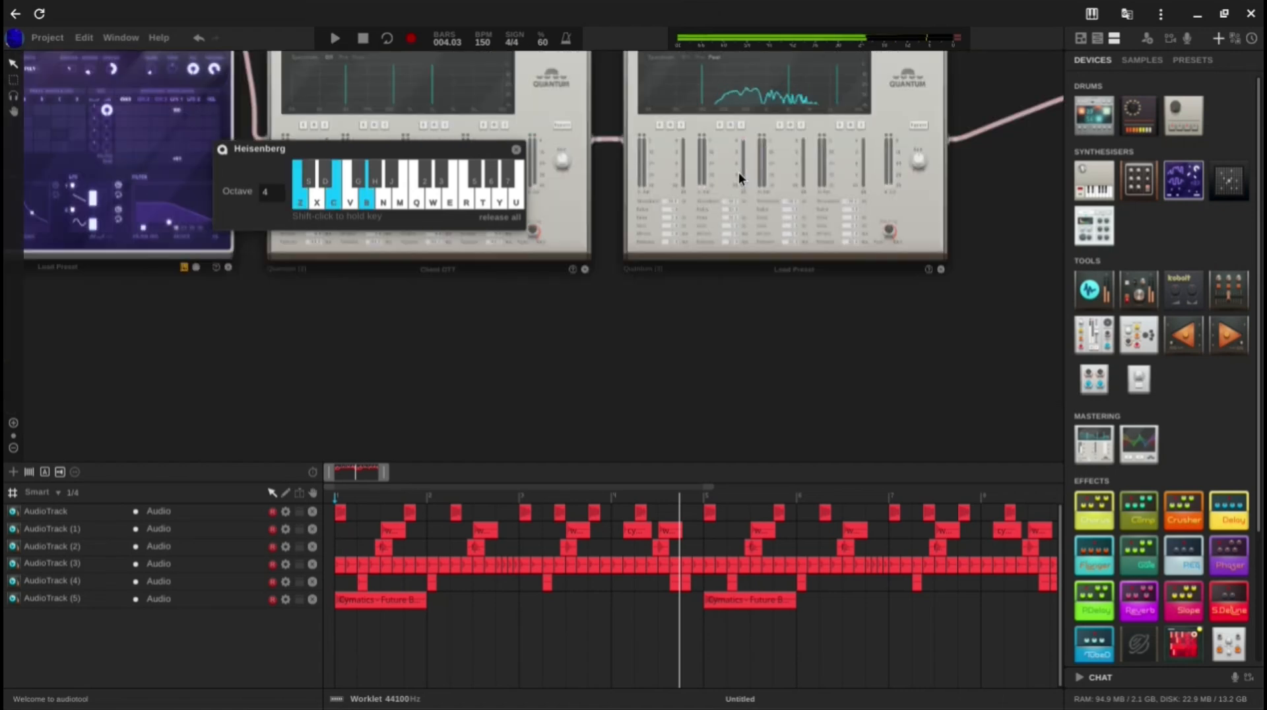
Step: On the second Quantum, set band 2's attack to 0 ms and release to about 117 ms, and audition a chord
scroll(730, 216, "up", 4)
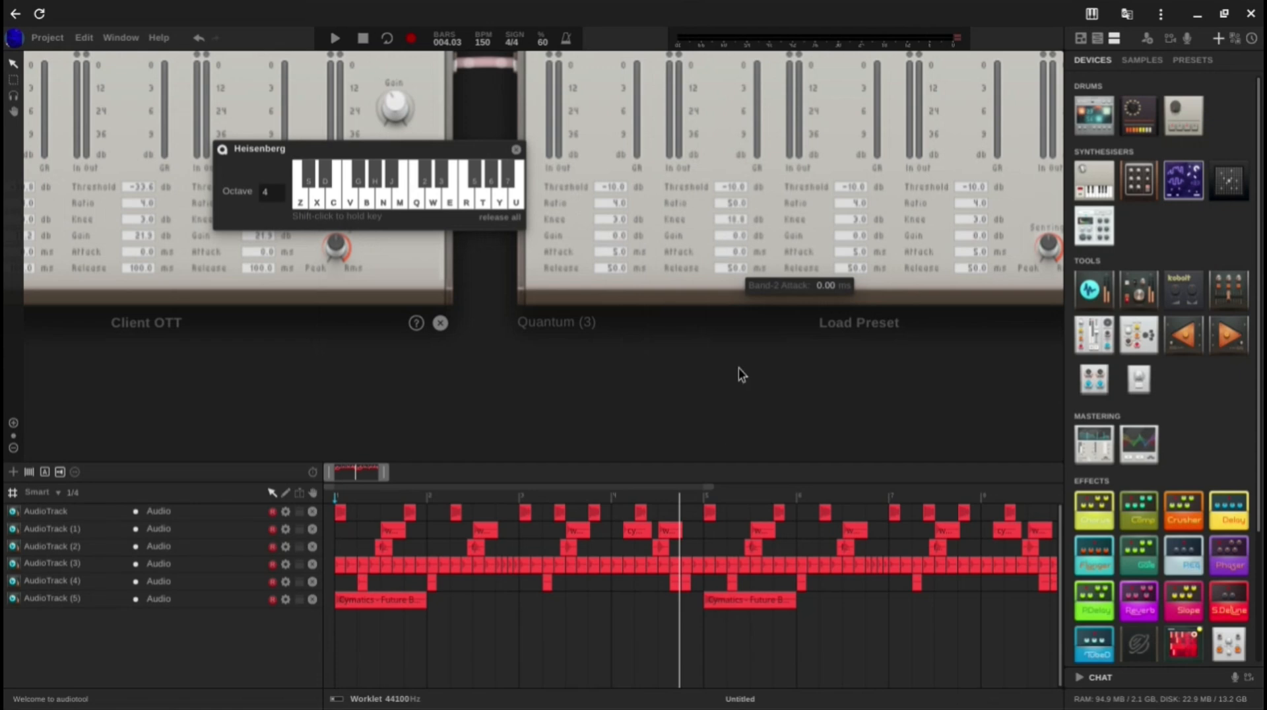
left_click_drag(727, 266, 730, 232)
scroll(750, 235, "down", 4)
key("z")
key("c")
key("b")
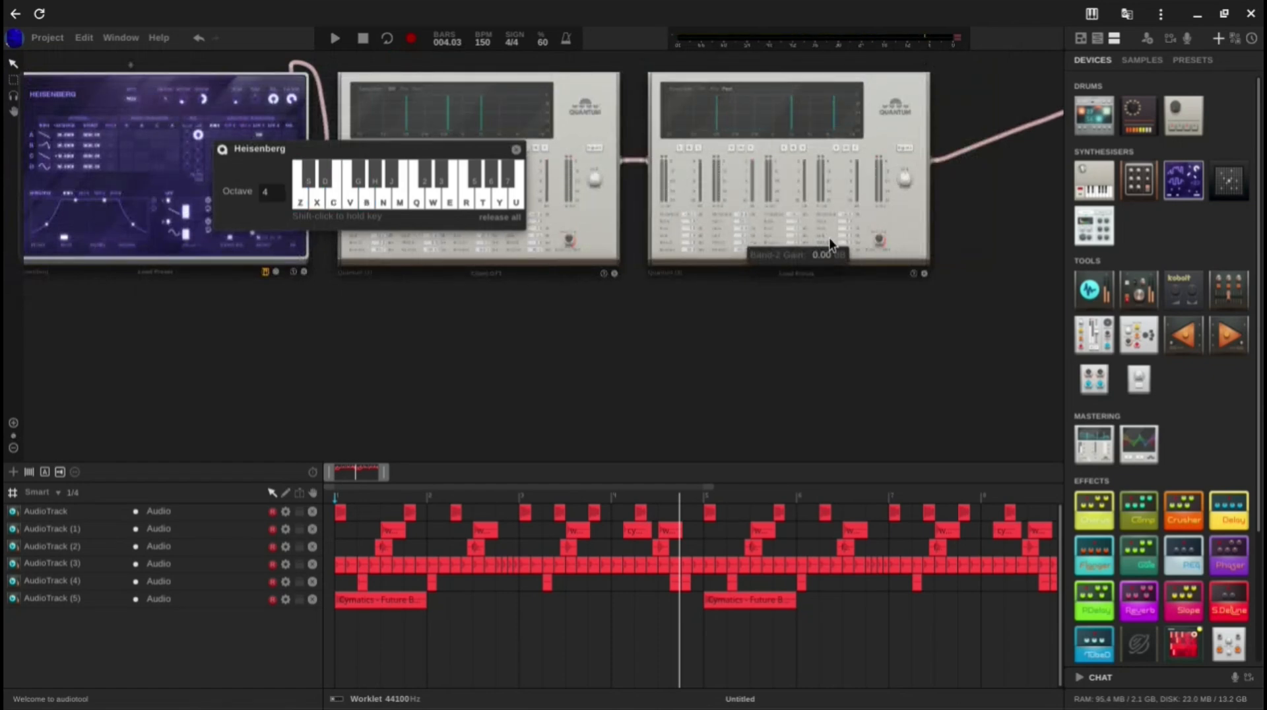
Step: Raise band 3's knee to 24 dB on the second Quantum and audition a chord
scroll(829, 237, "up", 3)
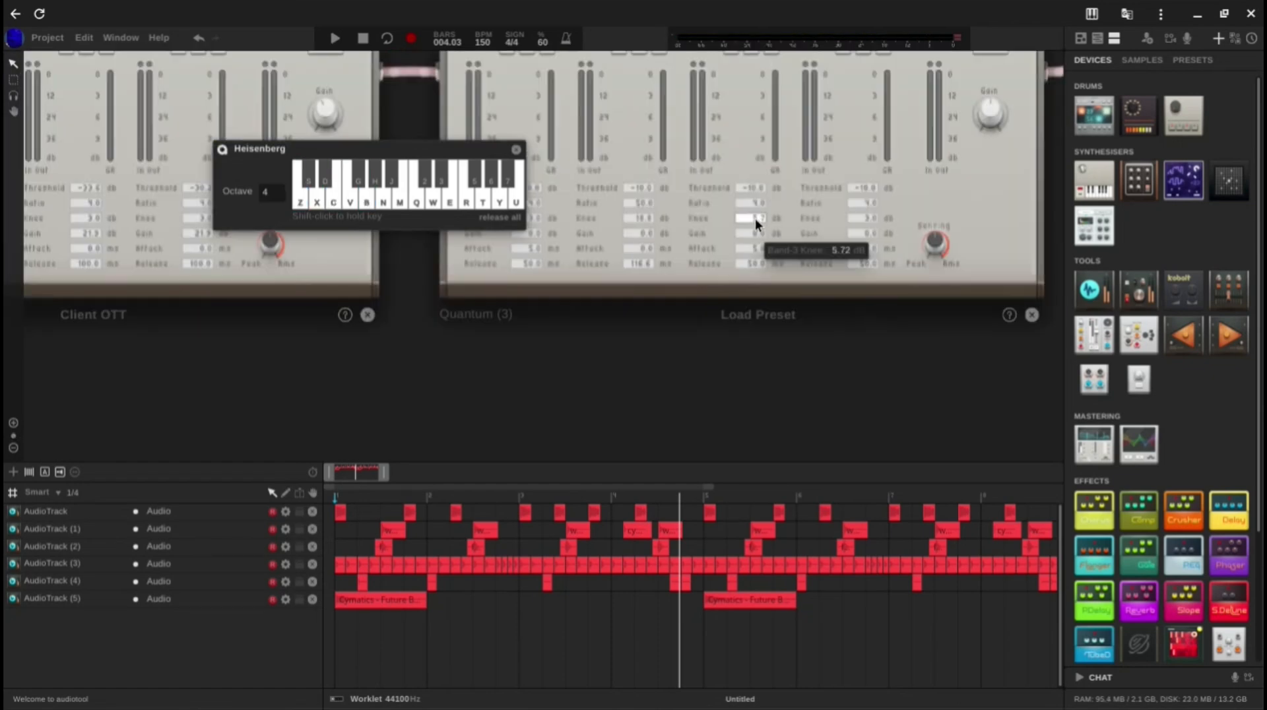
left_click_drag(747, 217, 739, 141)
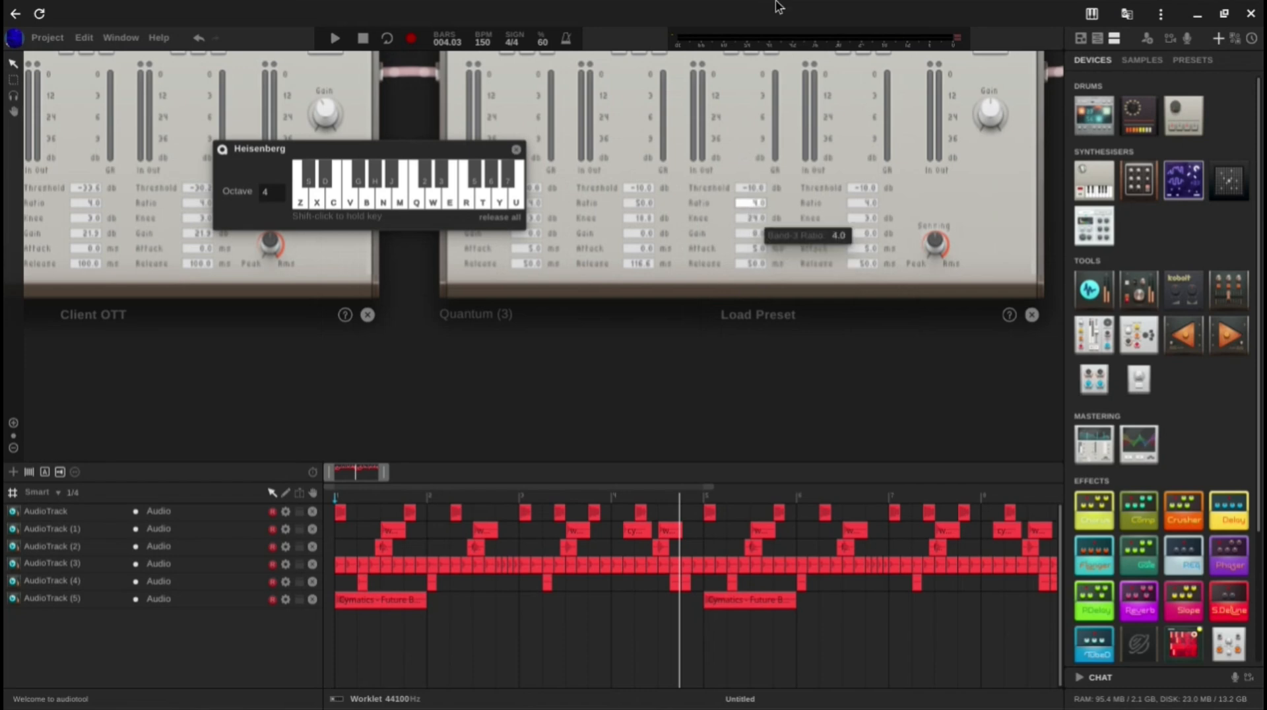
scroll(794, 295, "down", 3)
key("c")
key("b")
key("z")
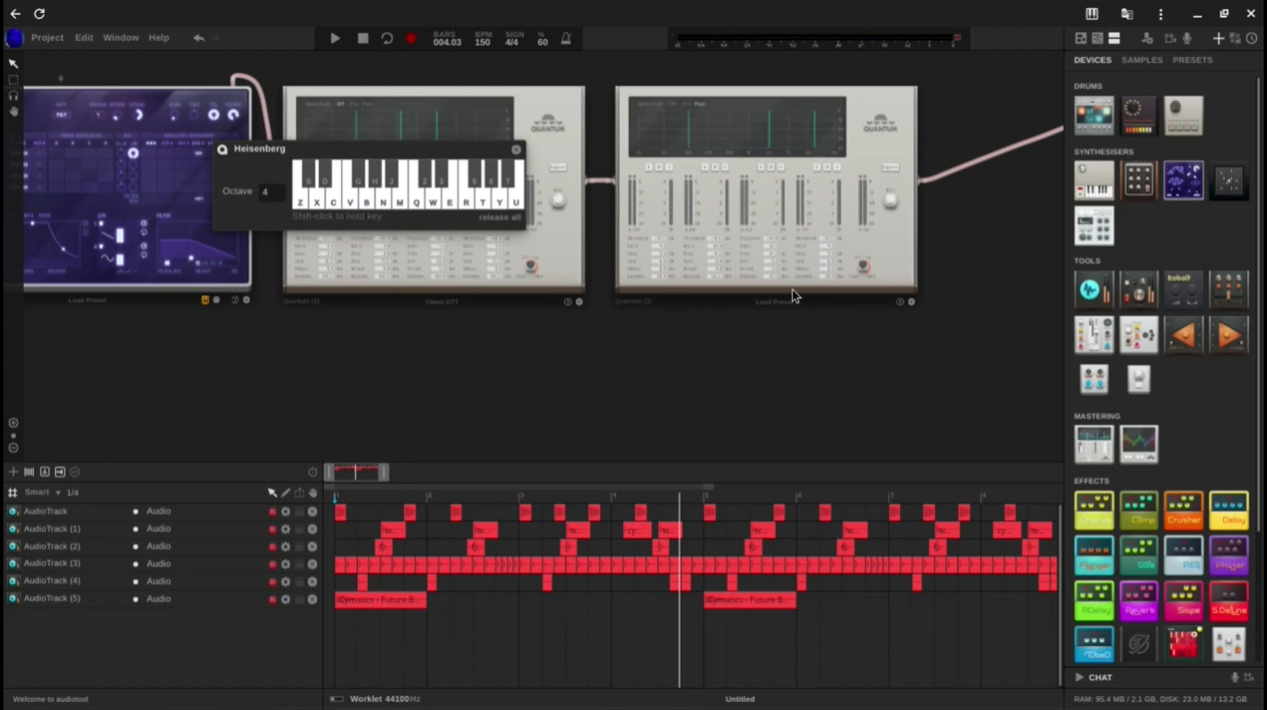
Step: Add a Stereo Detune effect between the second Quantum and the mixer
scroll(700, 393, "down", 2)
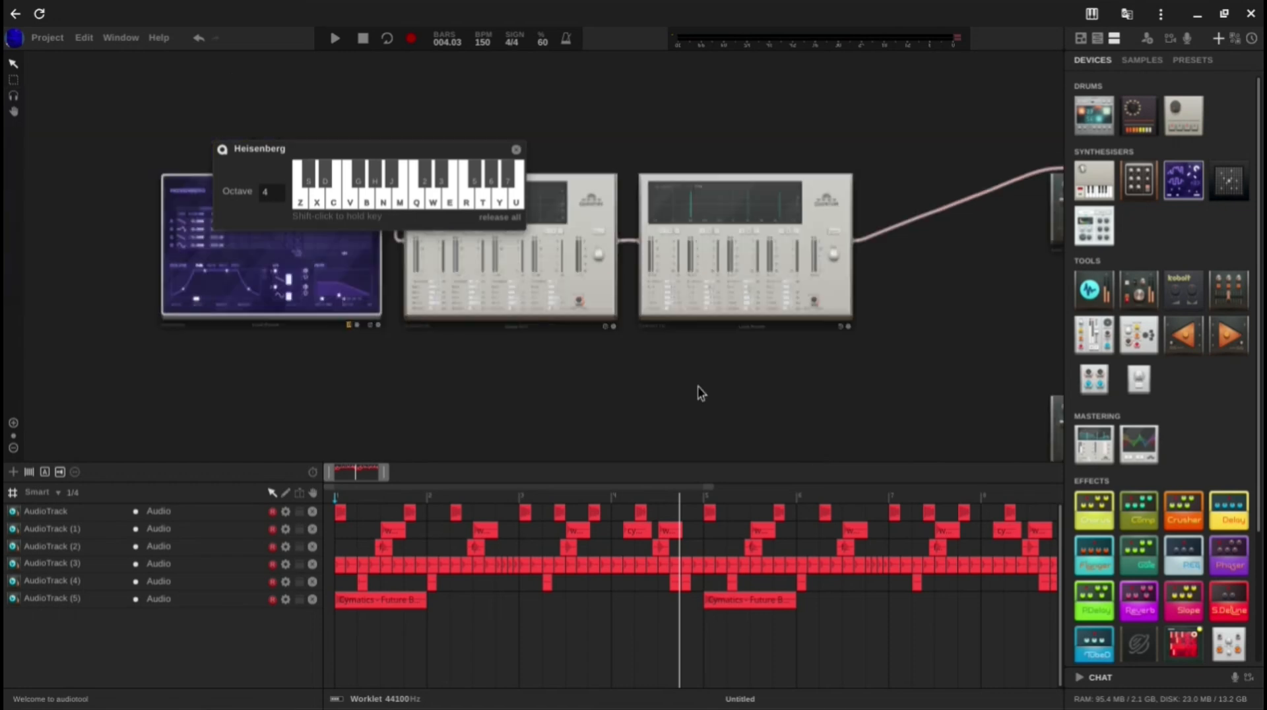
left_click_drag(825, 377, 607, 358)
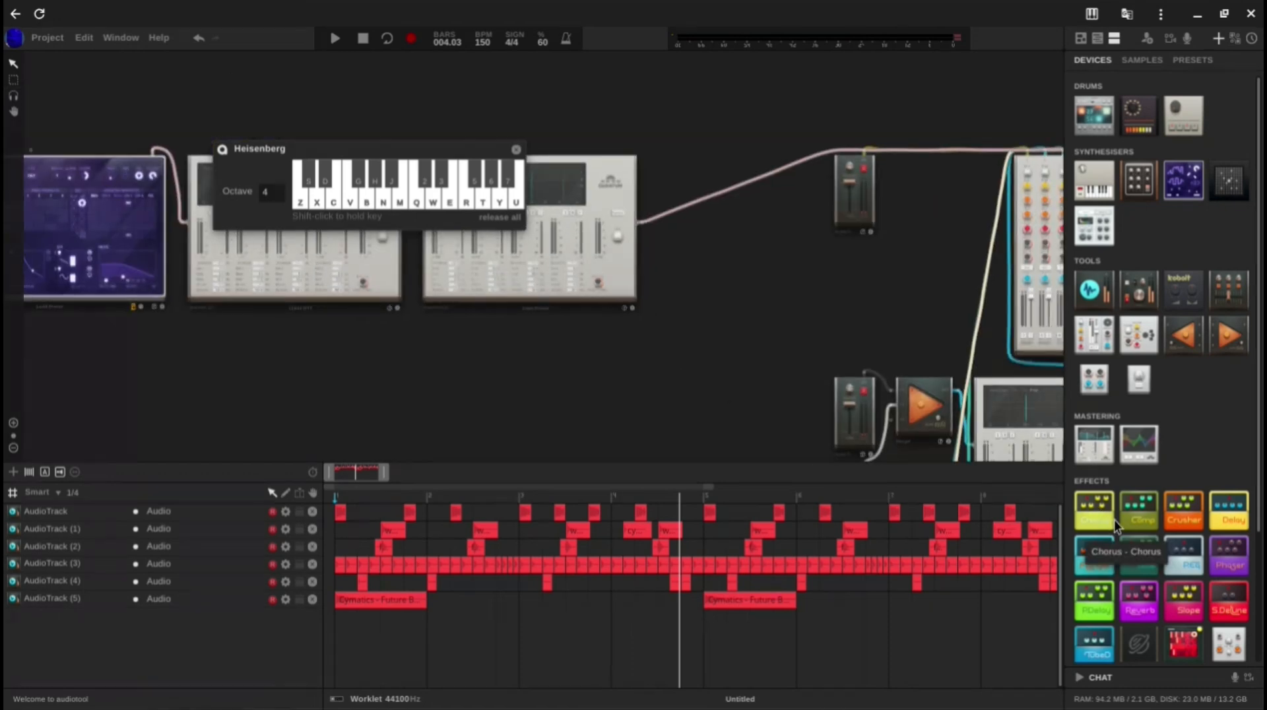
scroll(1181, 515, "down", 2)
left_click_drag(1229, 521, 613, 240)
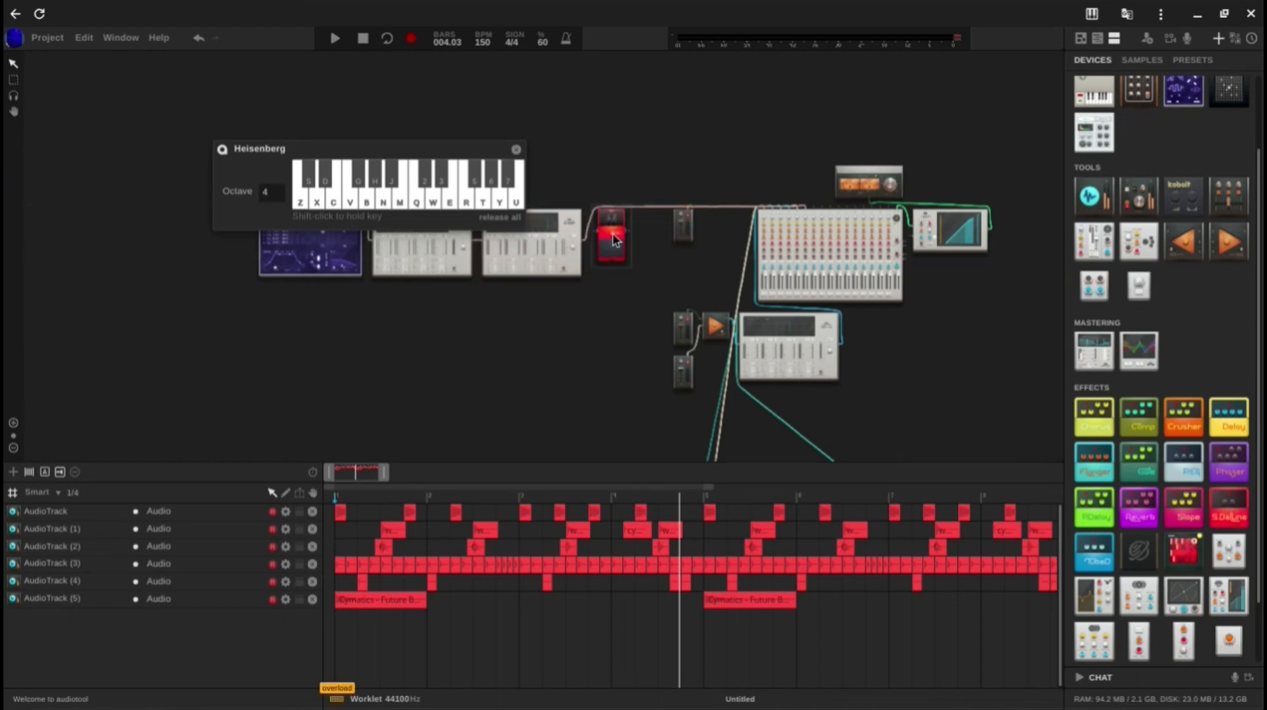
Step: Patch the Stereo Detune into the existing cable between the second Quantum and the mixer, and audition a chord
scroll(614, 241, "up", 3)
right_click(615, 244)
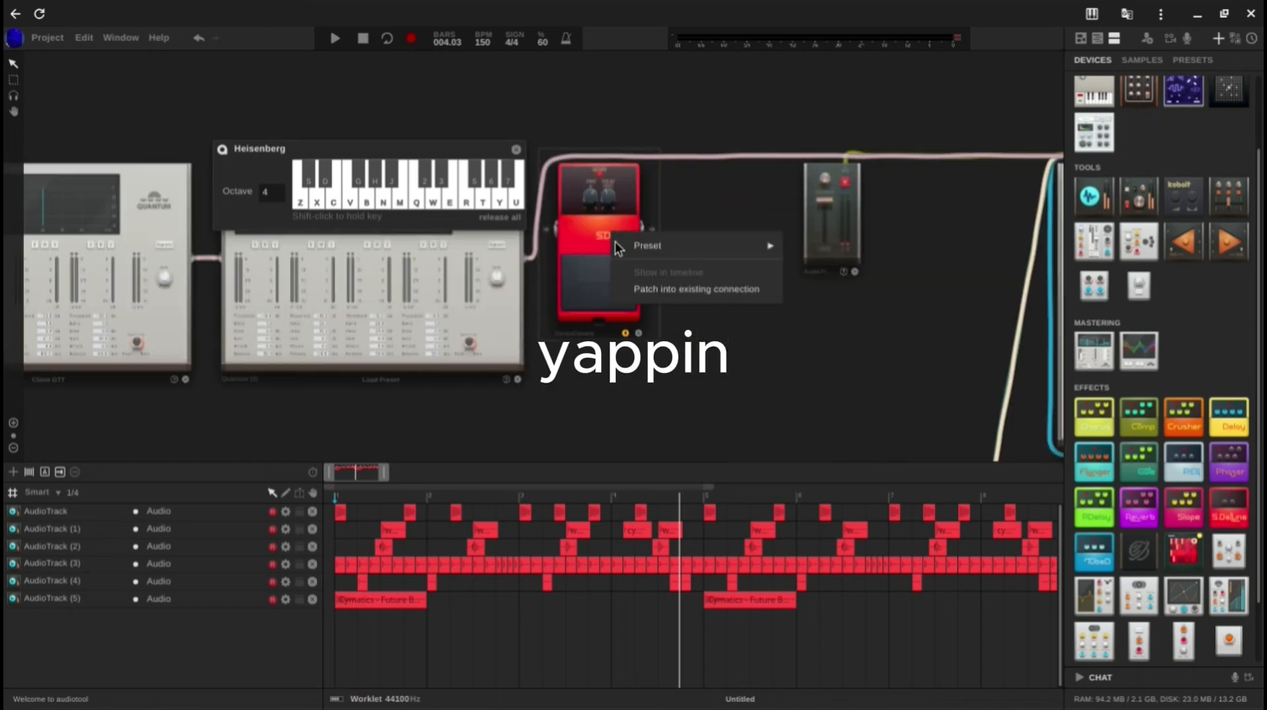
left_click(696, 289)
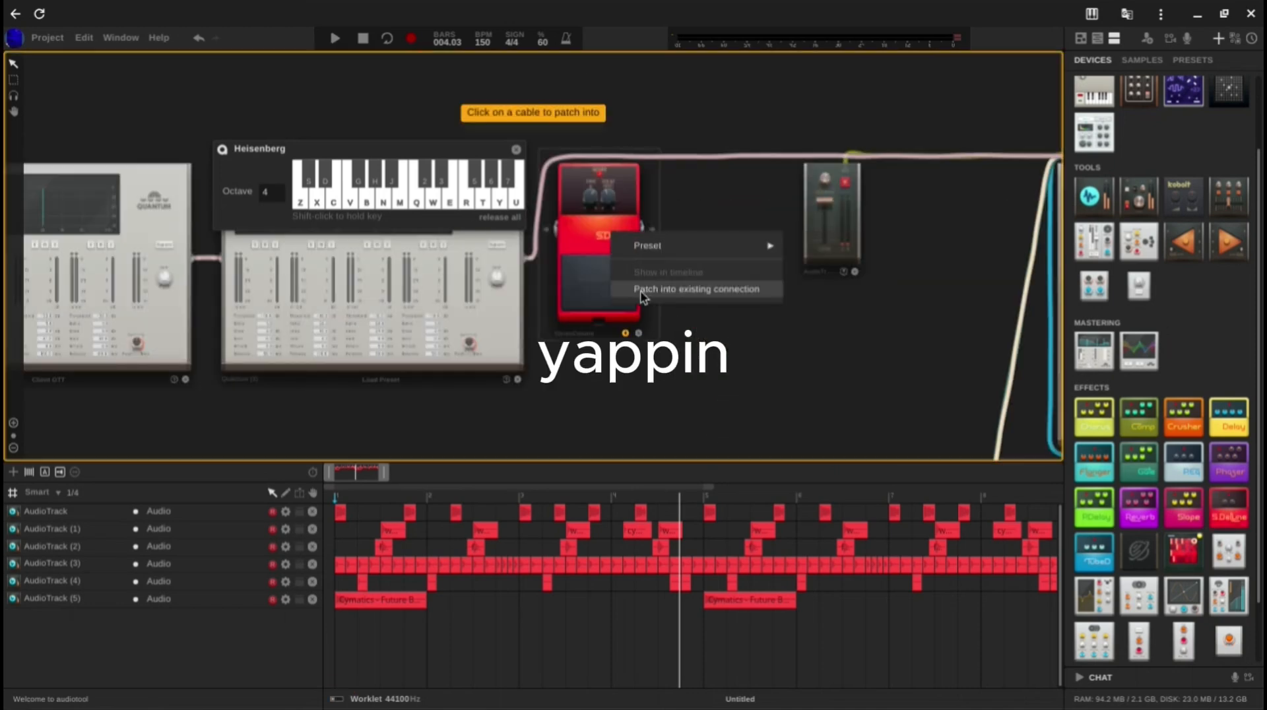
left_click(540, 217)
key("z")
key("c")
key("n")
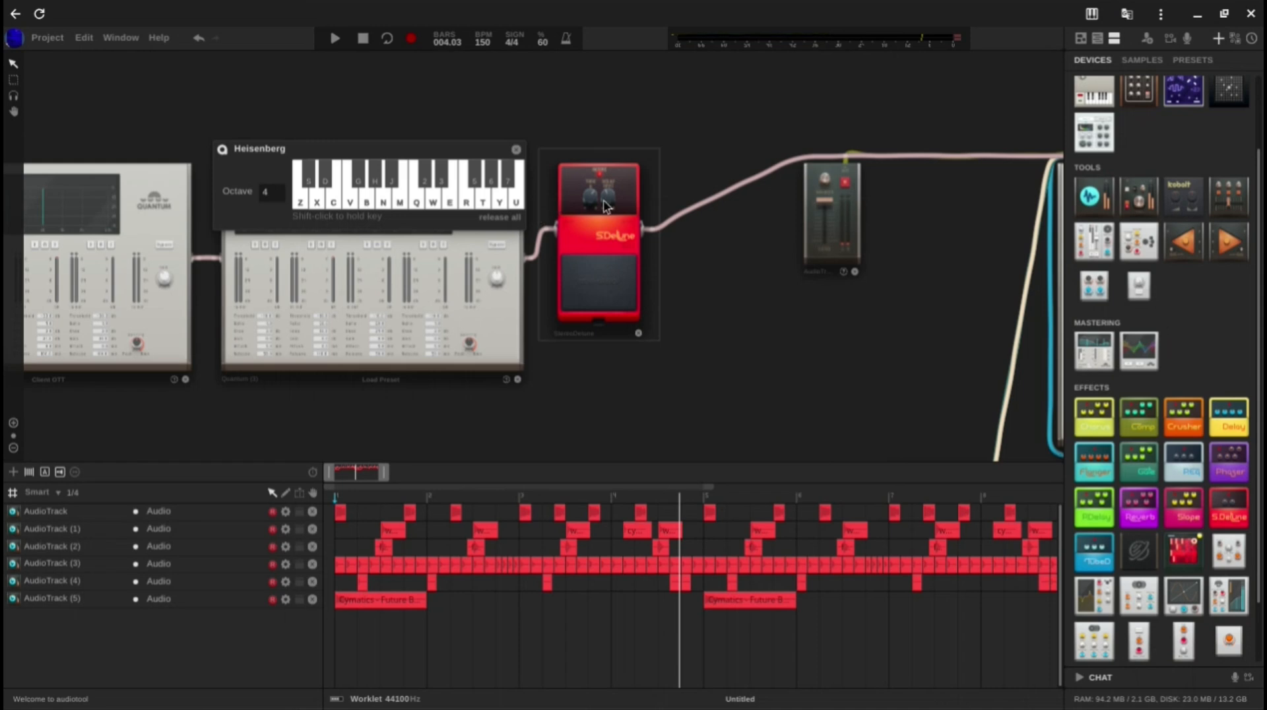
Step: Lower the Stereo Detune's tune amount and audition two different chords on the Heisenberg
mouse_move(613, 198)
scroll(611, 198, "up", 3)
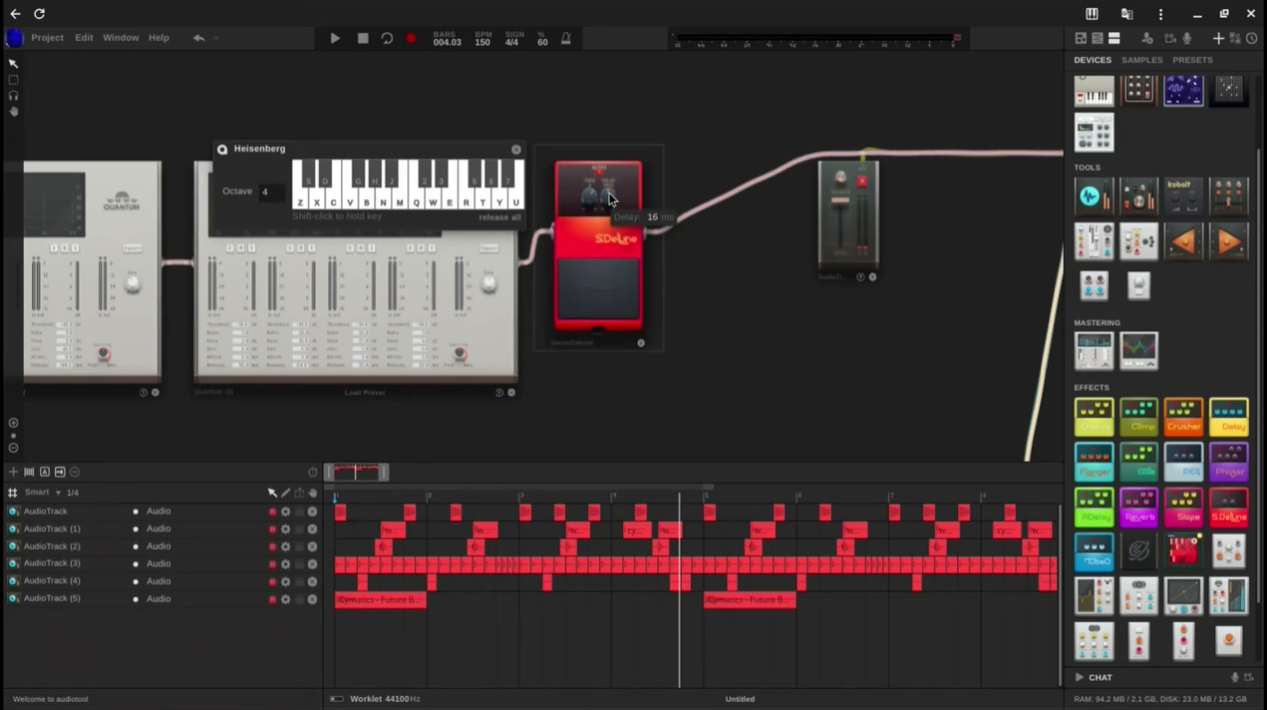
mouse_move(574, 203)
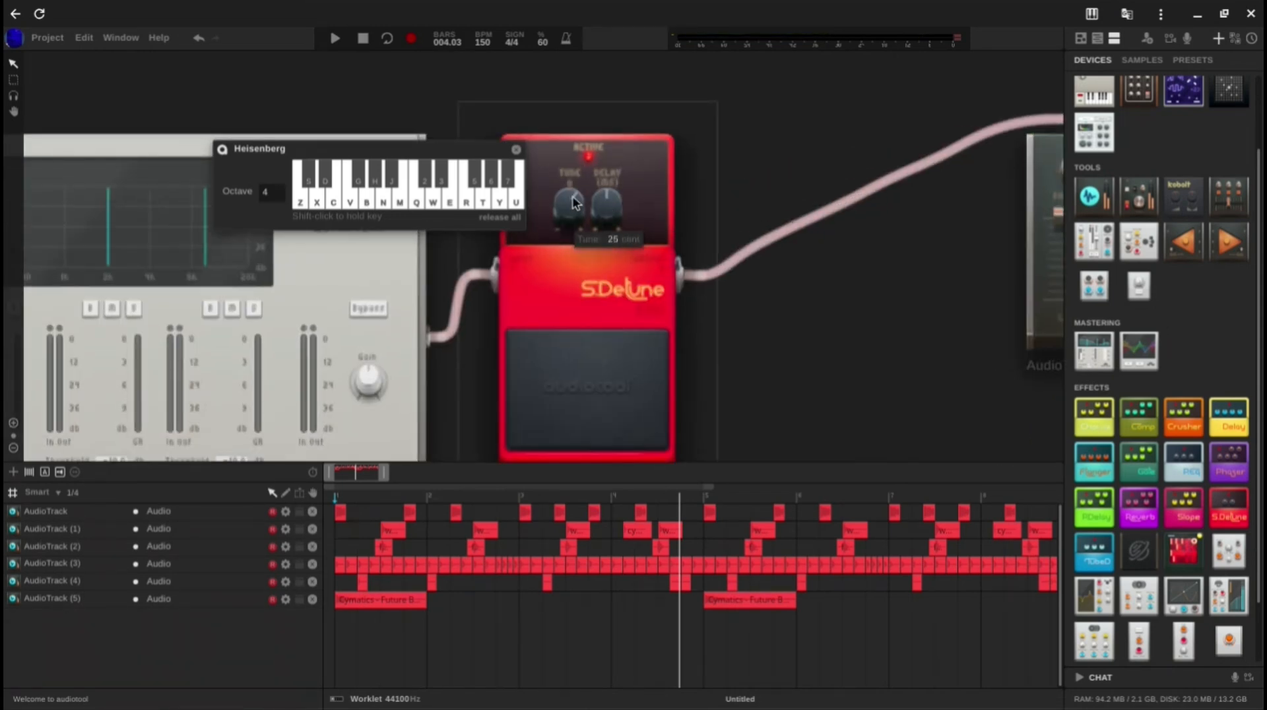
left_click_drag(571, 210, 573, 220)
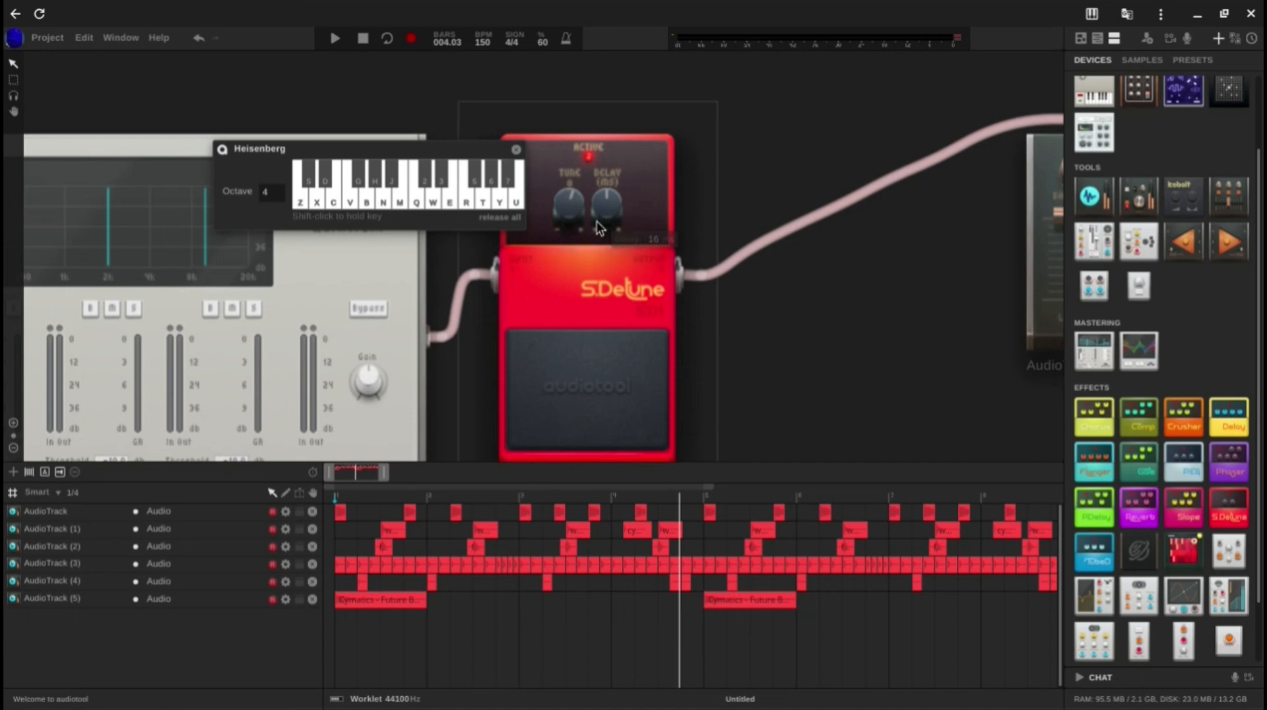
scroll(597, 226, "down", 3)
scroll(786, 330, "down", 3)
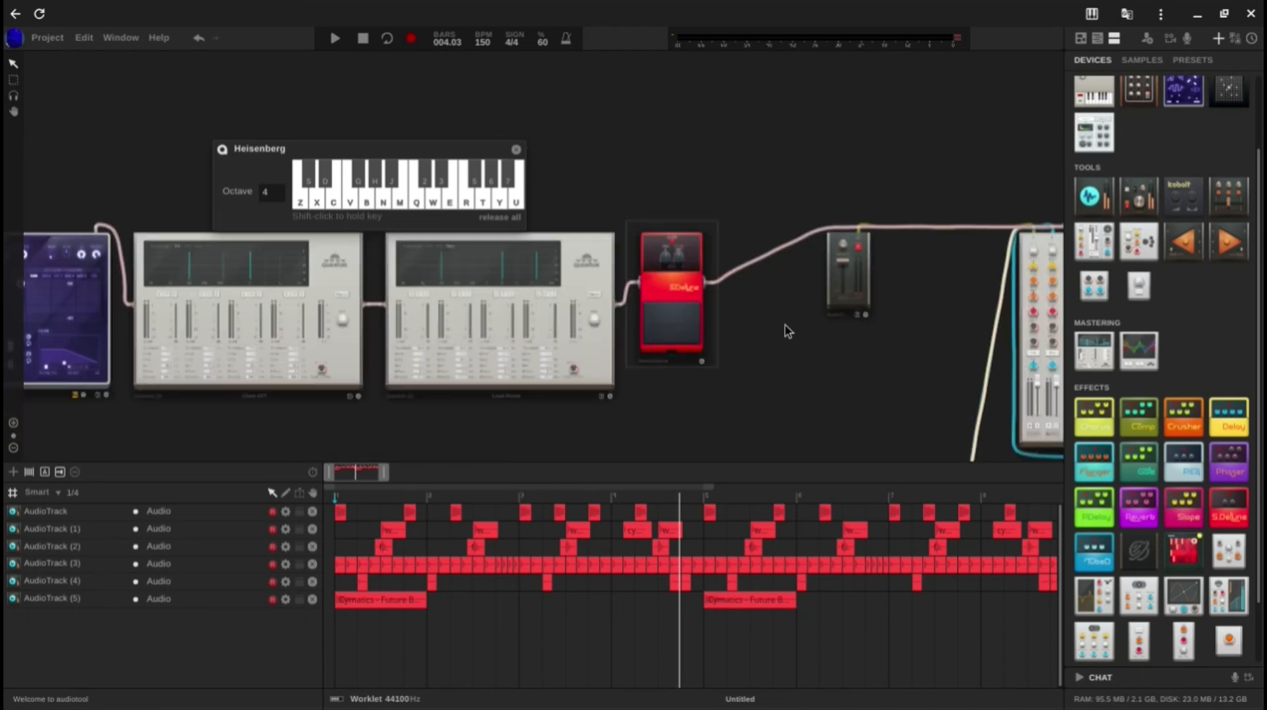
key("z")
key("c")
key("b")
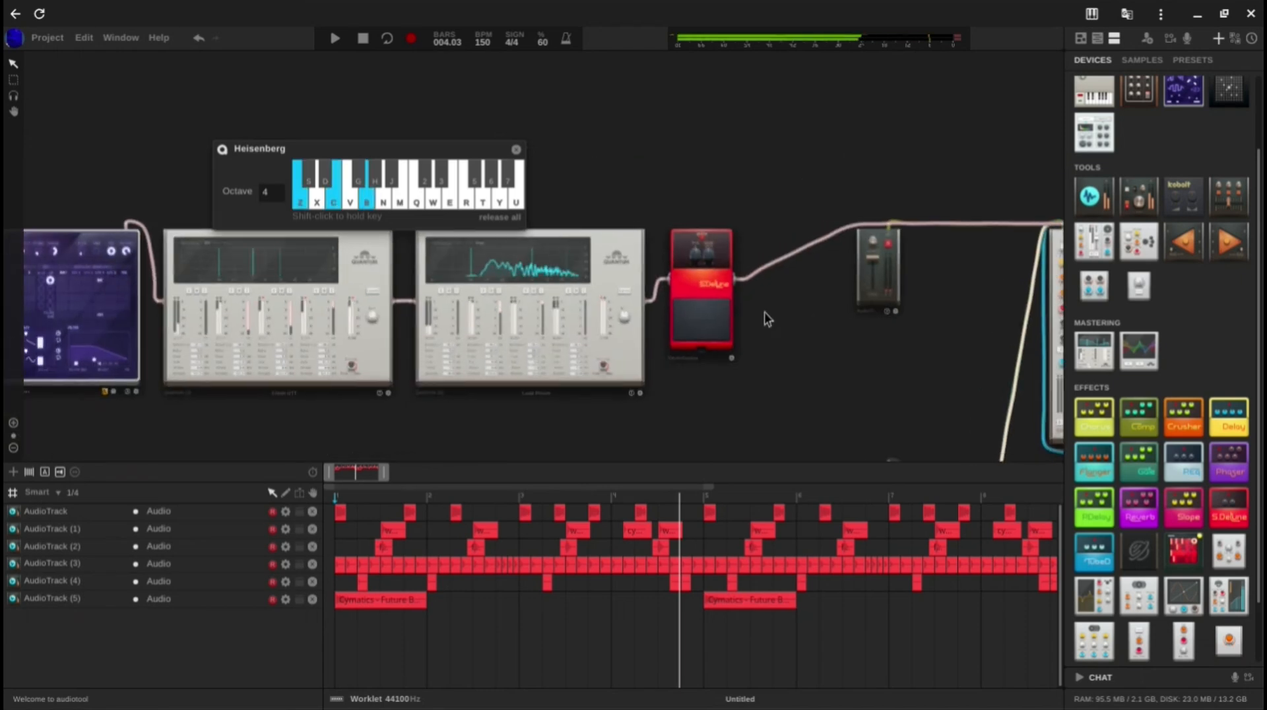
key("x")
key("v")
key("n")
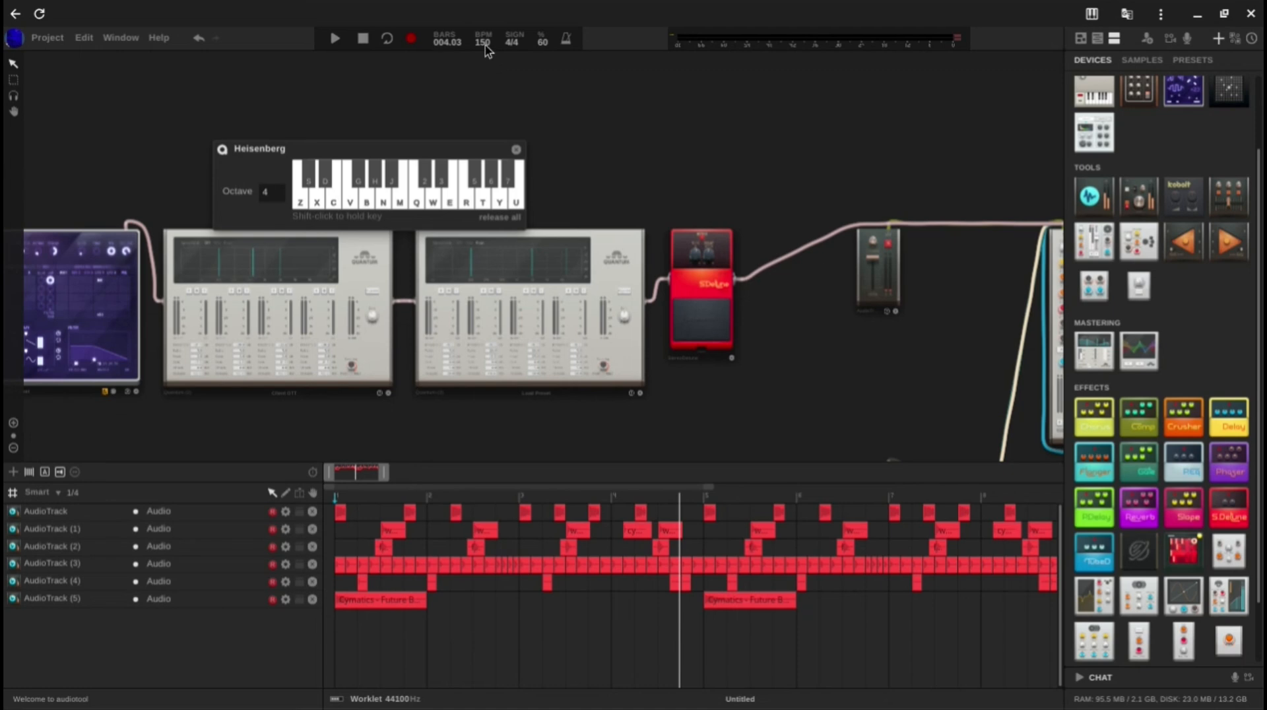
Step: Close the Heisenberg's software keyboard and create a note track for the synth
scroll(538, 96, "down", 3)
left_click_drag(546, 107, 690, 73)
scroll(663, 104, "down", 3)
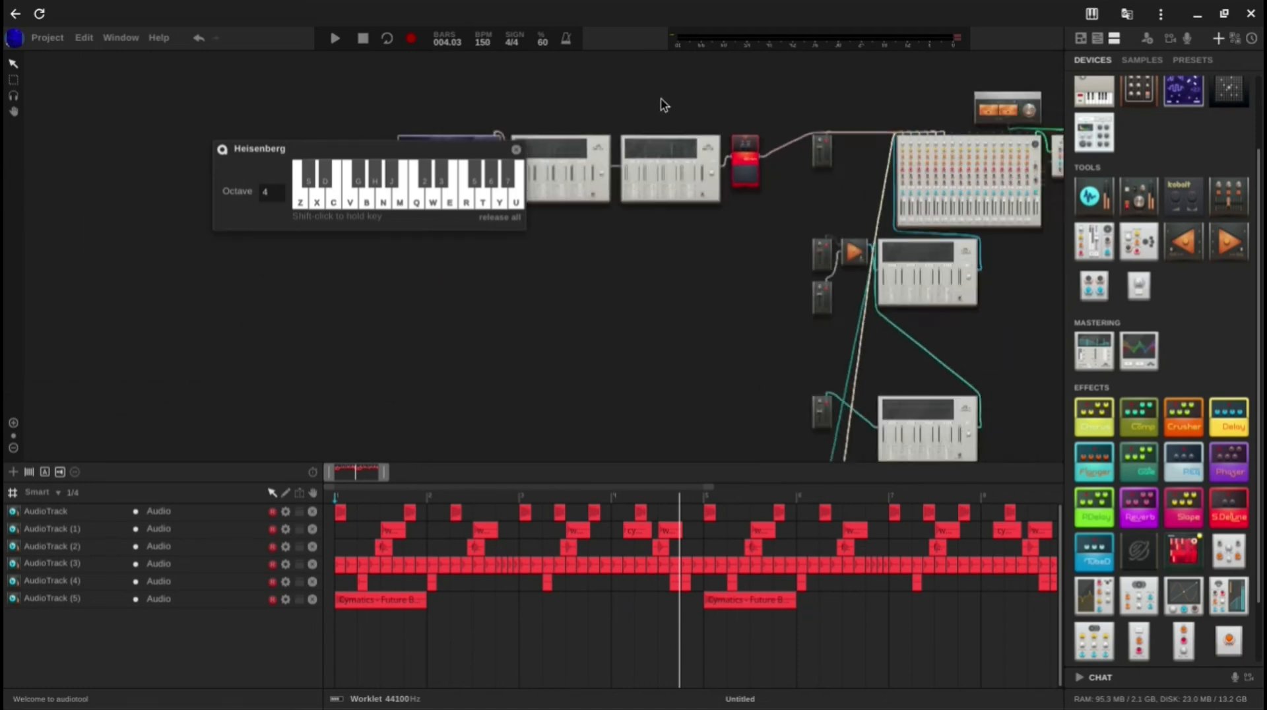
left_click(516, 149)
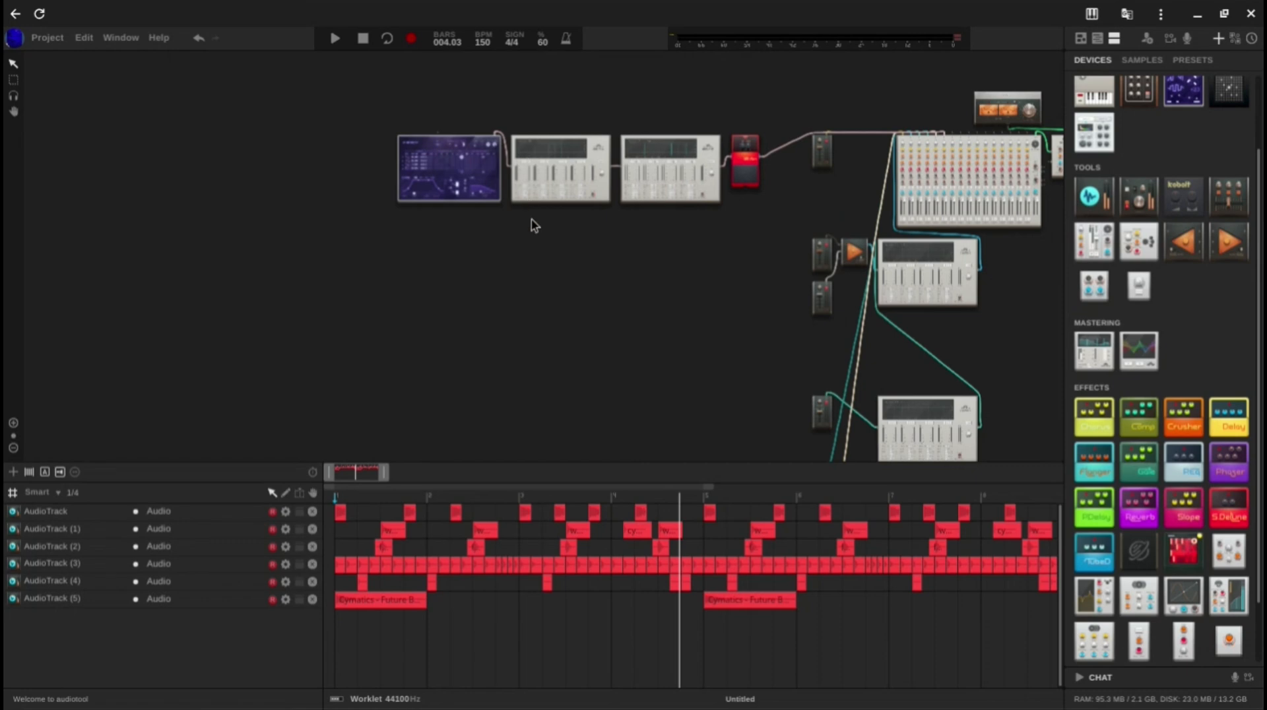
left_click_drag(533, 226, 518, 237)
right_click(434, 157)
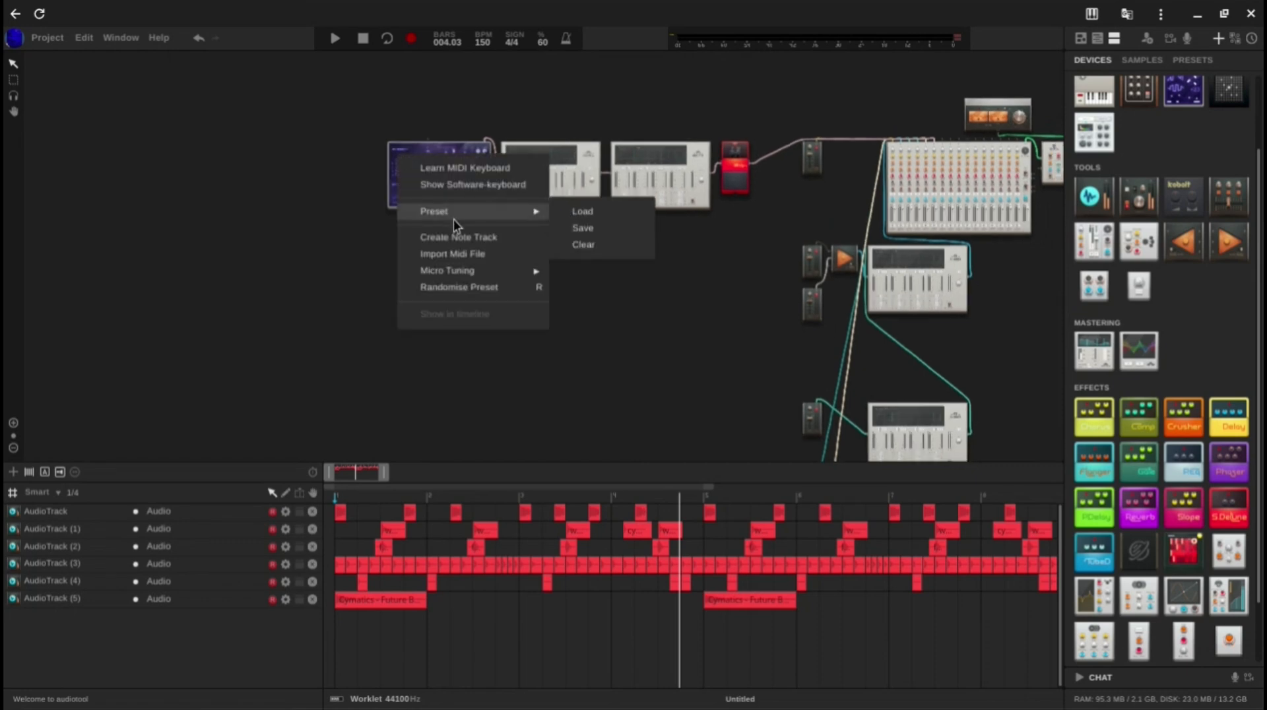
left_click(458, 237)
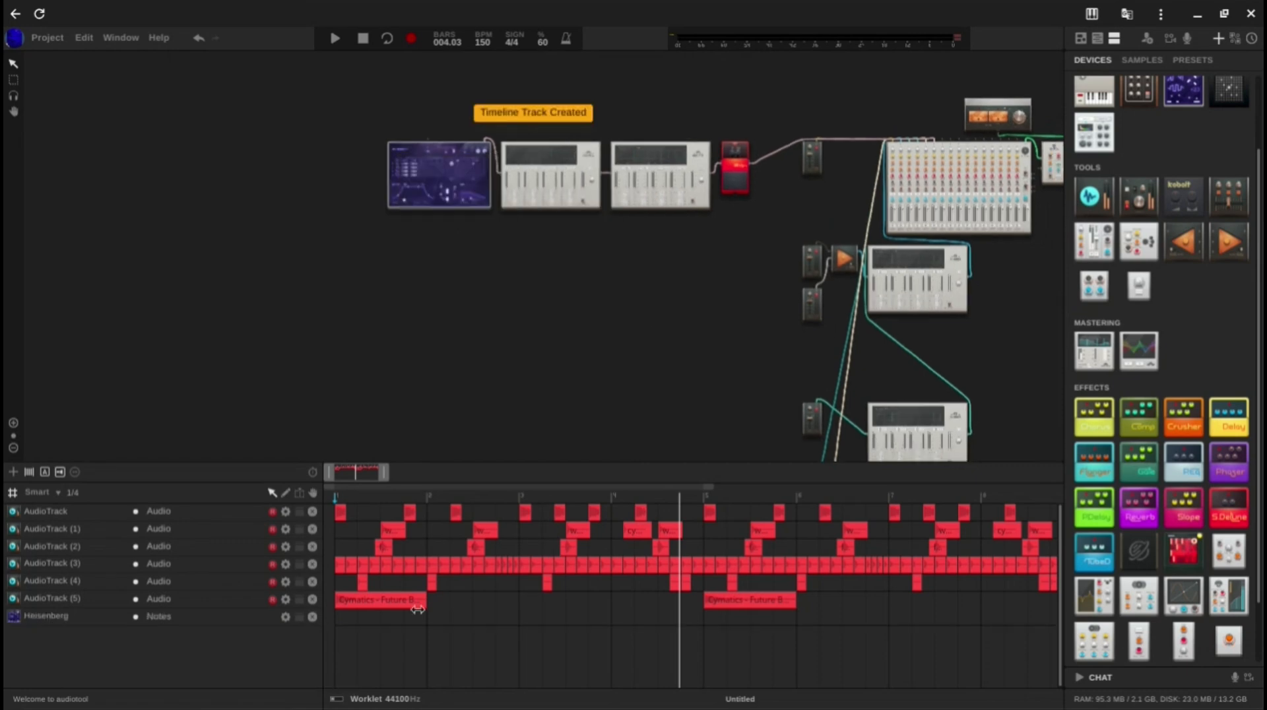
Step: Create a four-bar note region at bar 1 on the Heisenberg track, open its notes and extend its loop to four bars
double_click(389, 618)
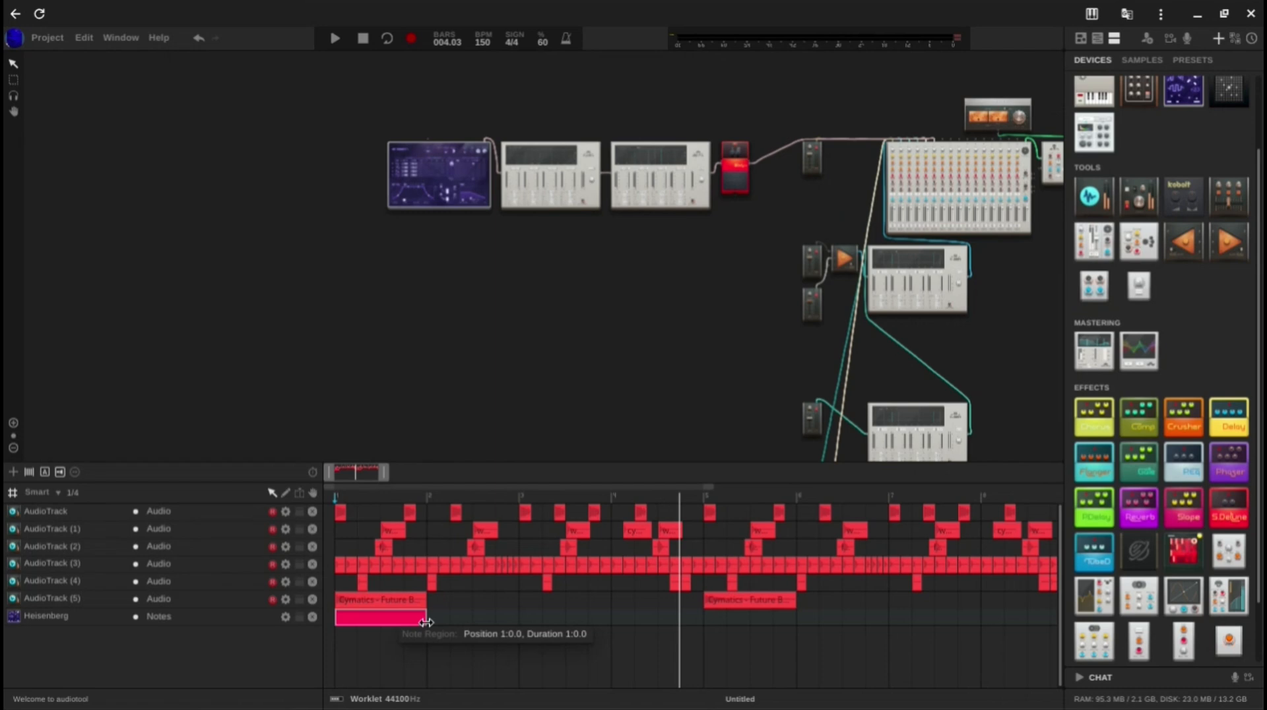
left_click_drag(444, 625, 690, 599)
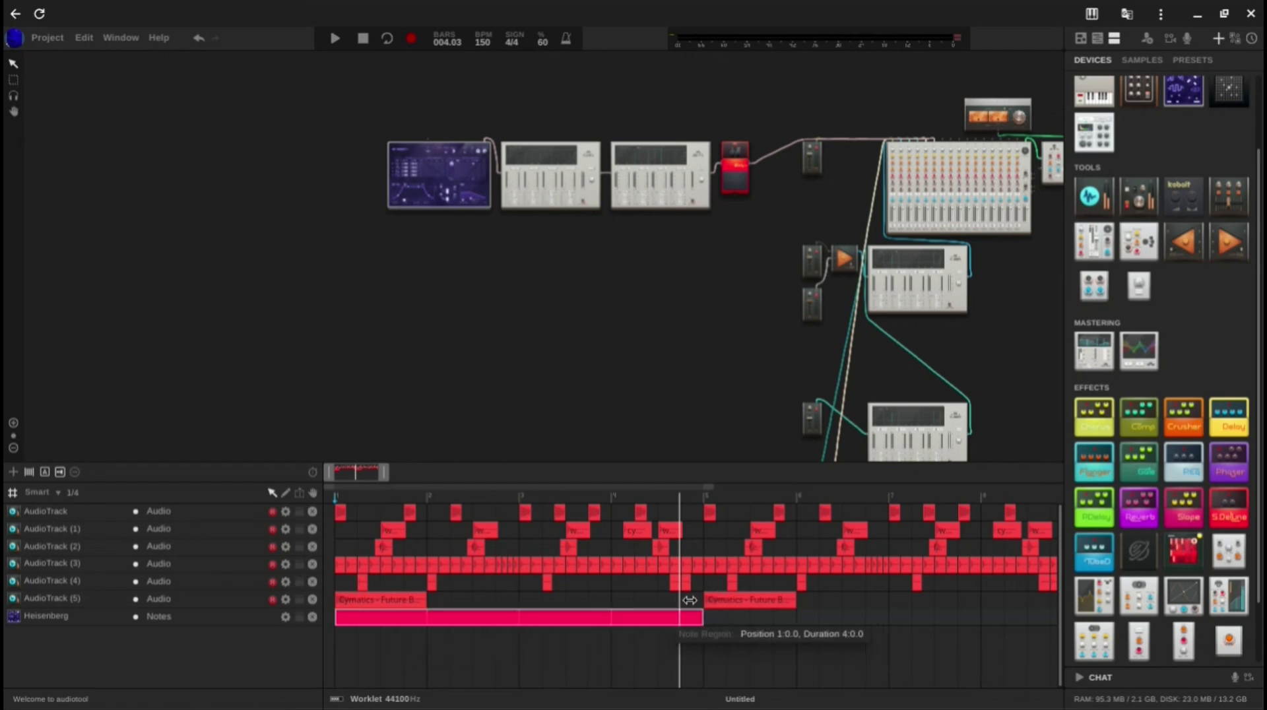
double_click(649, 616)
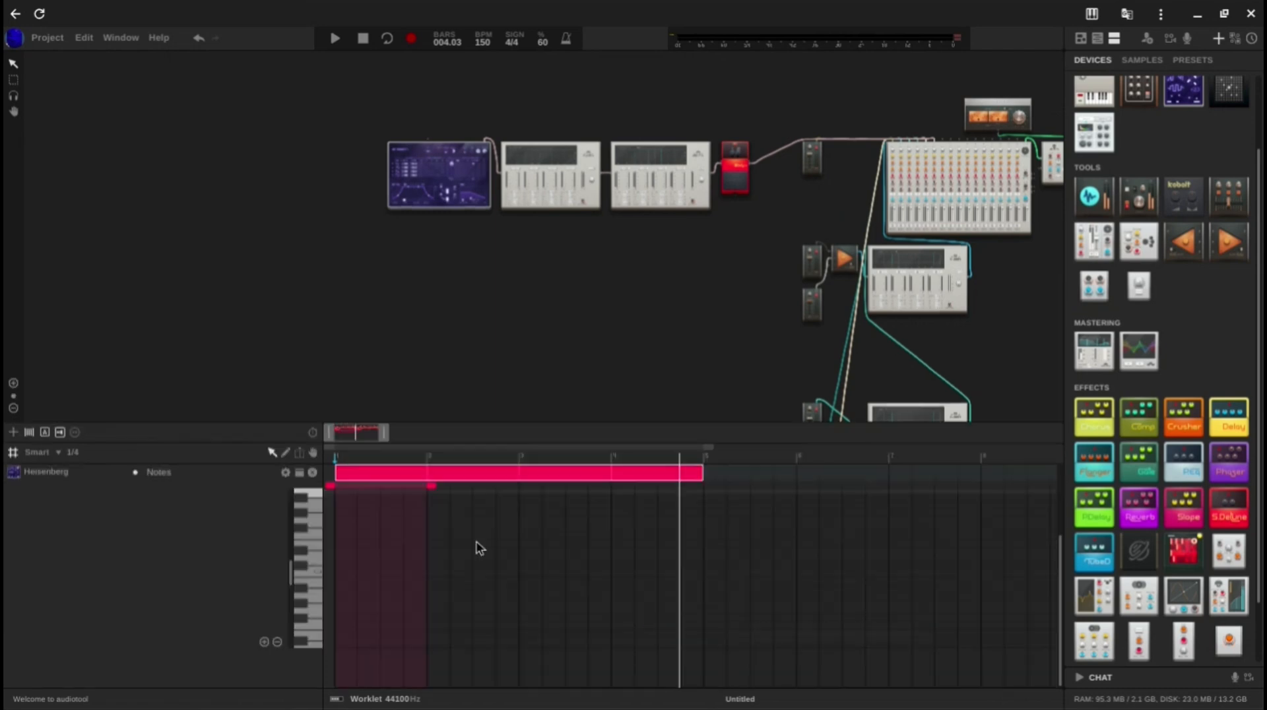
left_click_drag(430, 485, 699, 493)
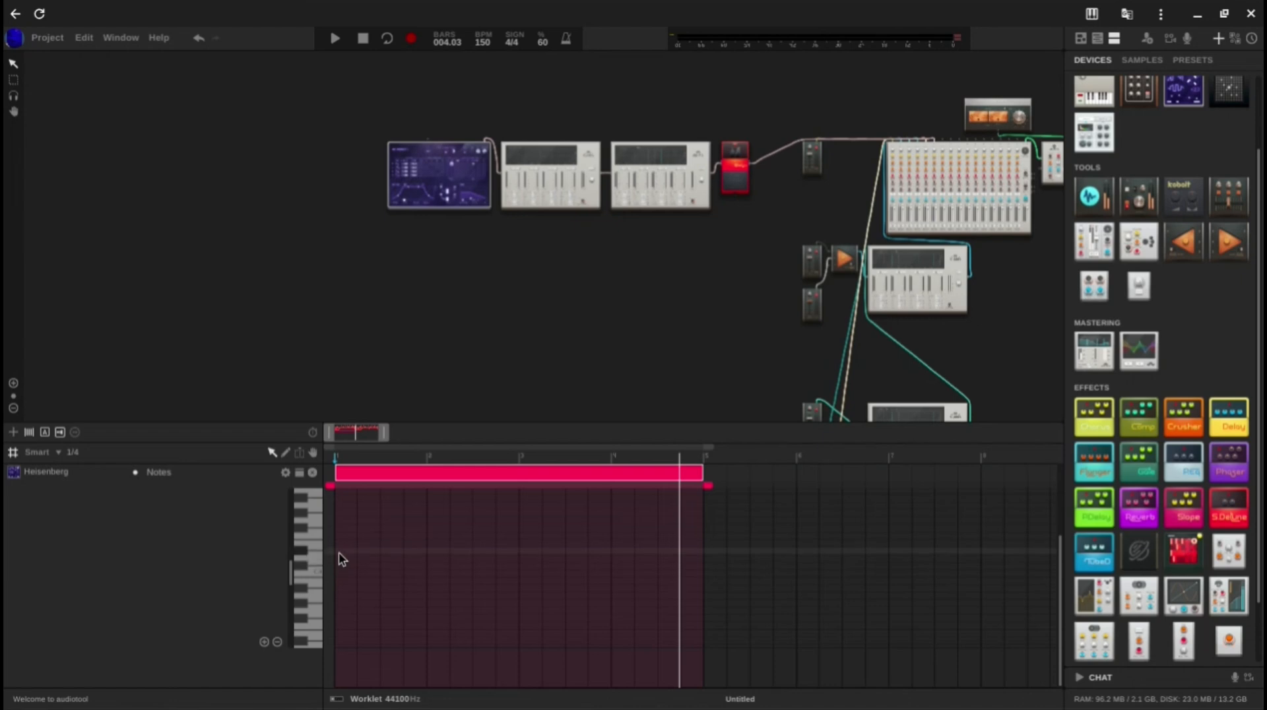
Step: Draw a one-and-a-half-bar note at the region's start, continue the chord rhythm across the four bars, and play it
left_click_drag(342, 559, 462, 561)
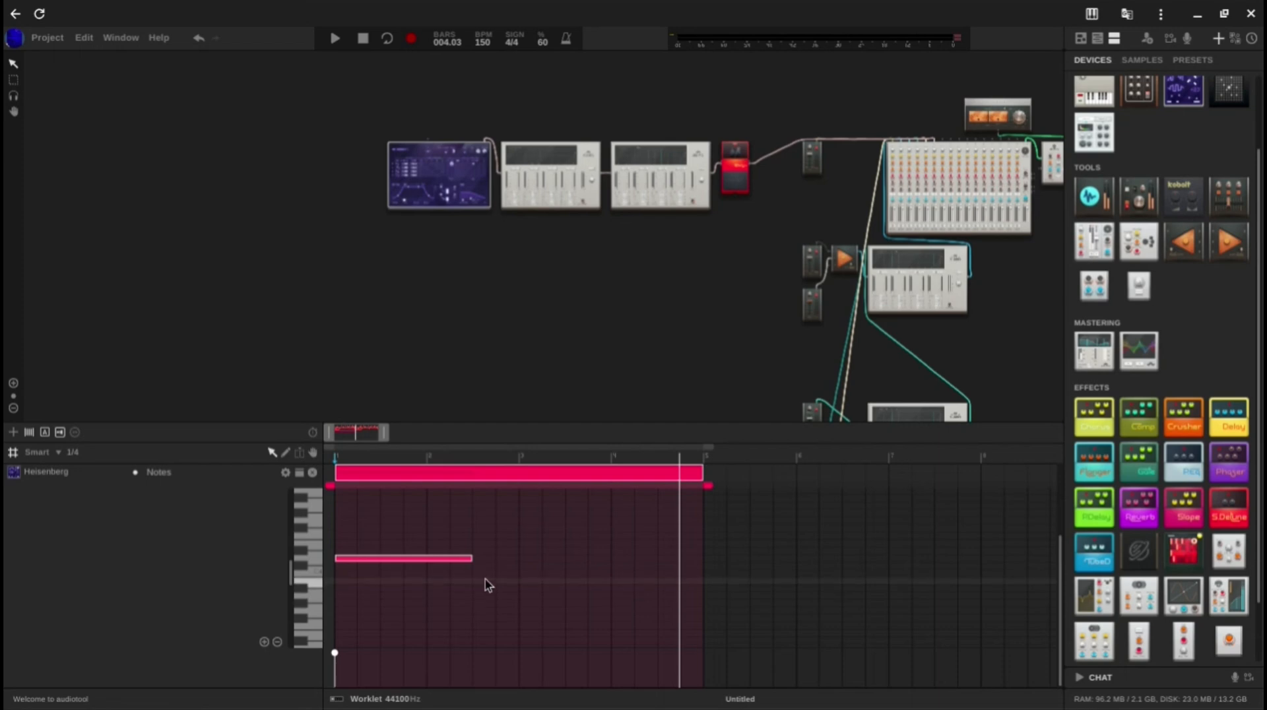
left_click(485, 582)
left_click_drag(402, 557, 398, 536)
left_click_drag(398, 536, 432, 502)
left_click(536, 549)
left_click_drag(448, 571, 688, 582)
key("BackSpace")
key("space")
Step: Complete the first one-and-a-half-bar chord as a stack of four notes and play it back
key("space")
left_click_drag(561, 567, 561, 569)
left_click_drag(714, 584, 394, 578)
left_click_drag(332, 505, 882, 665)
left_click(572, 626)
key("space")
key("space")
scroll(485, 577, "down", 1)
scroll(481, 573, "up", 1)
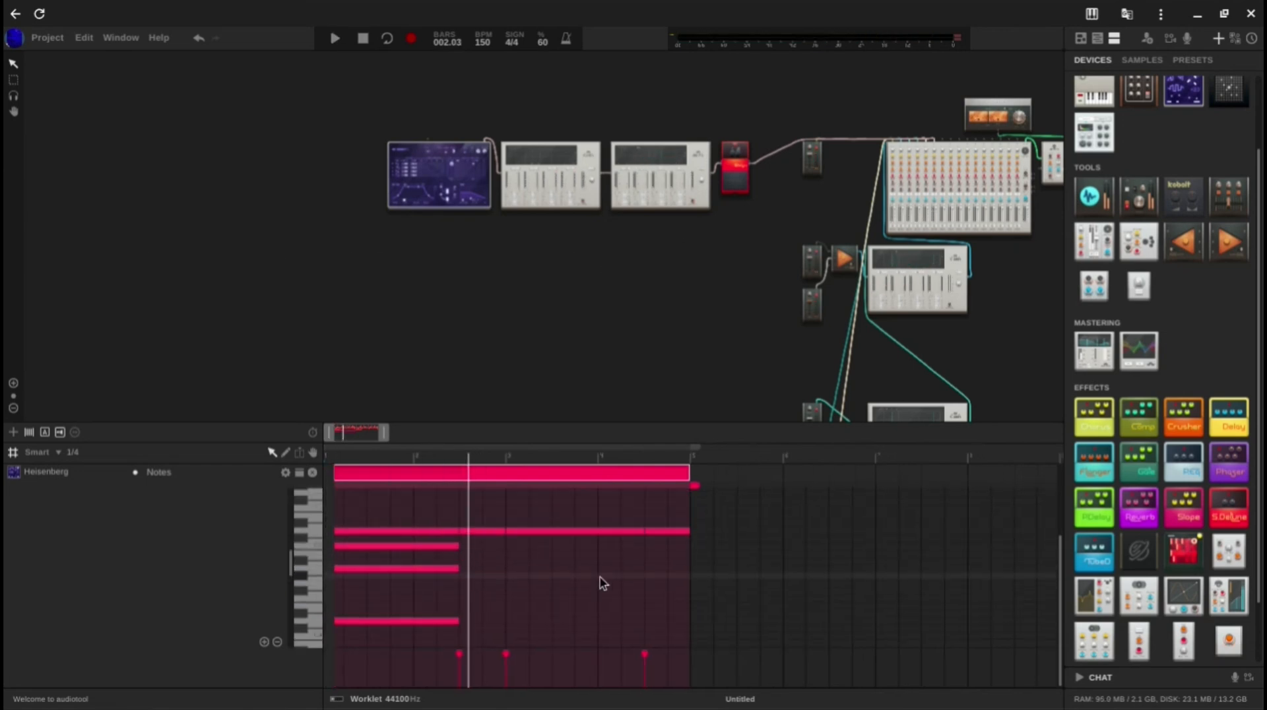
Step: Stack four half-bar notes directly after the first chord to form the second chord
scroll(471, 581, "down", 2)
left_click(473, 590)
left_click(485, 561)
left_click(485, 538)
left_click(486, 515)
scroll(492, 568, "up", 2)
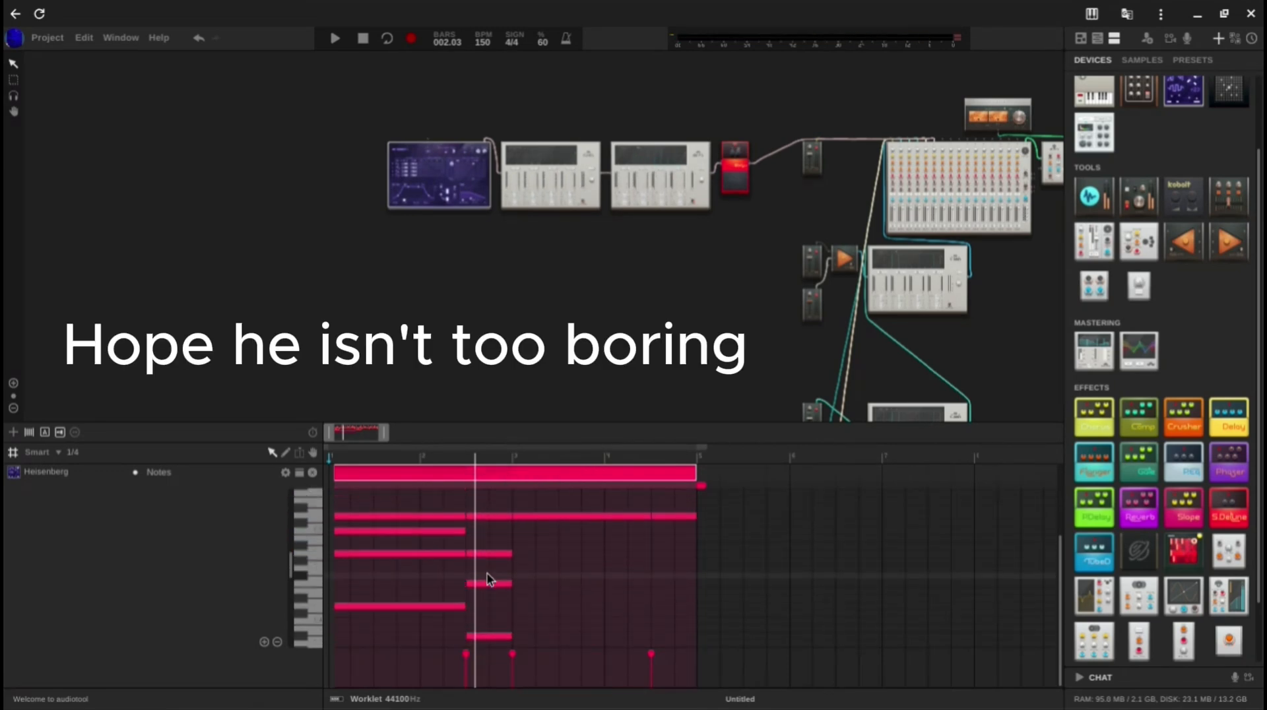
Step: Build the one-and-a-half-bar third chord from bar 3, transpose its notes, and play the progression
mouse_move(524, 620)
left_mouse_down()
mouse_move(653, 620)
mouse_move(615, 589)
left_mouse_up()
left_click_drag(607, 590, 572, 540)
left_click(611, 589)
key("shift+Up")
key("space")
scroll(554, 601, "down", 3)
key("shift+Down")
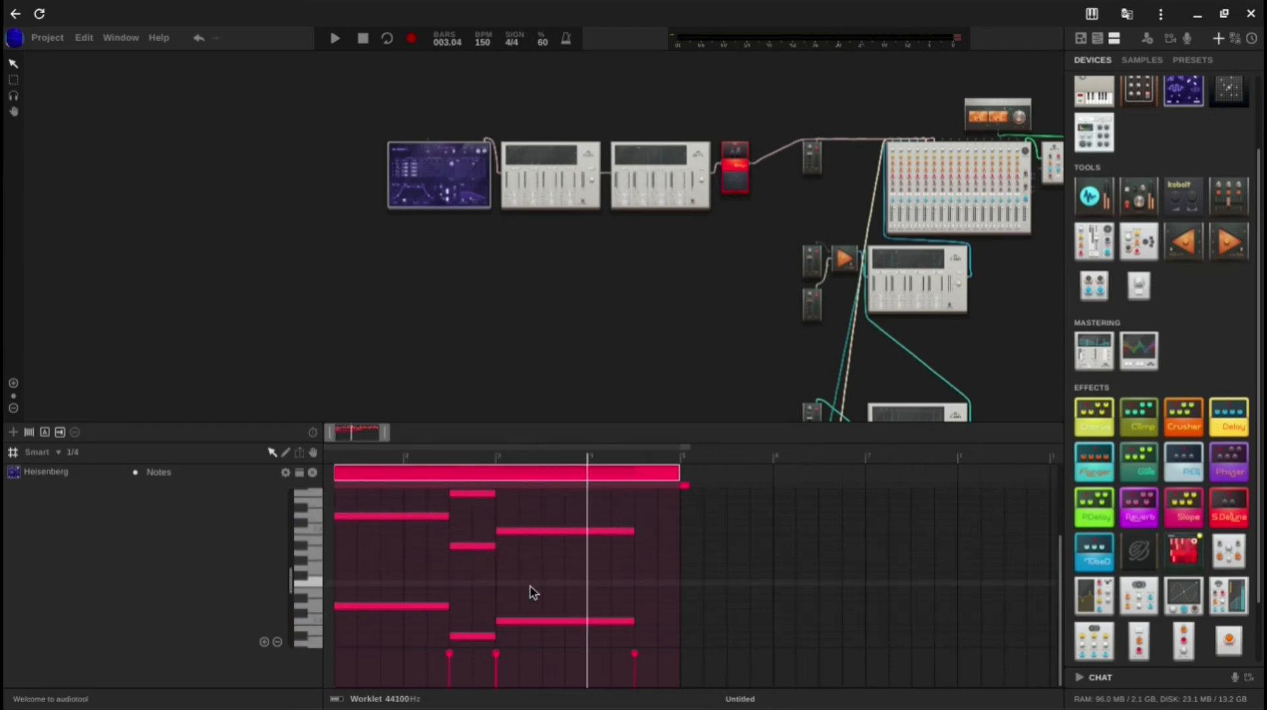
scroll(530, 588, "up", 3)
key("space")
key("space")
scroll(652, 587, "down", 2)
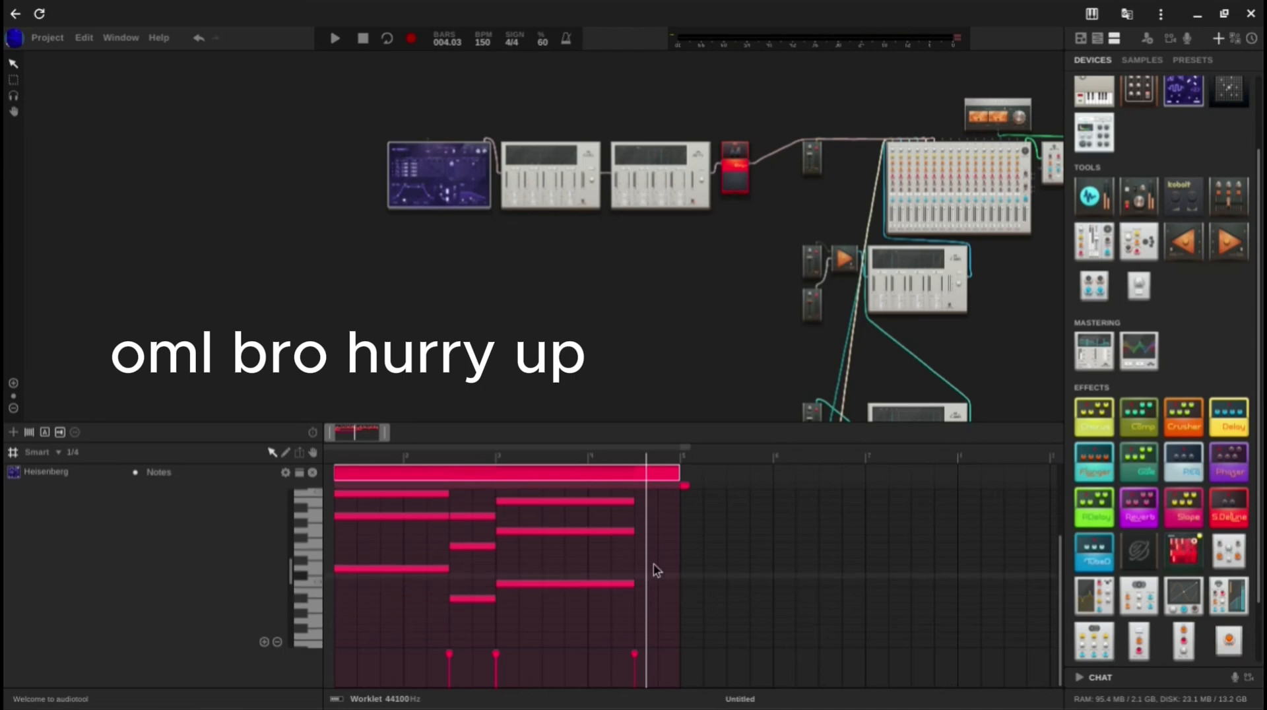
Step: Stack notes for the fourth chord in the region's last half bar and play the progression from bar 1
mouse_move(638, 554)
left_mouse_down()
mouse_move(673, 554)
mouse_move(665, 530)
left_mouse_up()
left_click_drag(665, 531, 665, 501)
mouse_move(665, 502)
left_mouse_down()
mouse_move(663, 468)
mouse_move(663, 510)
left_mouse_up()
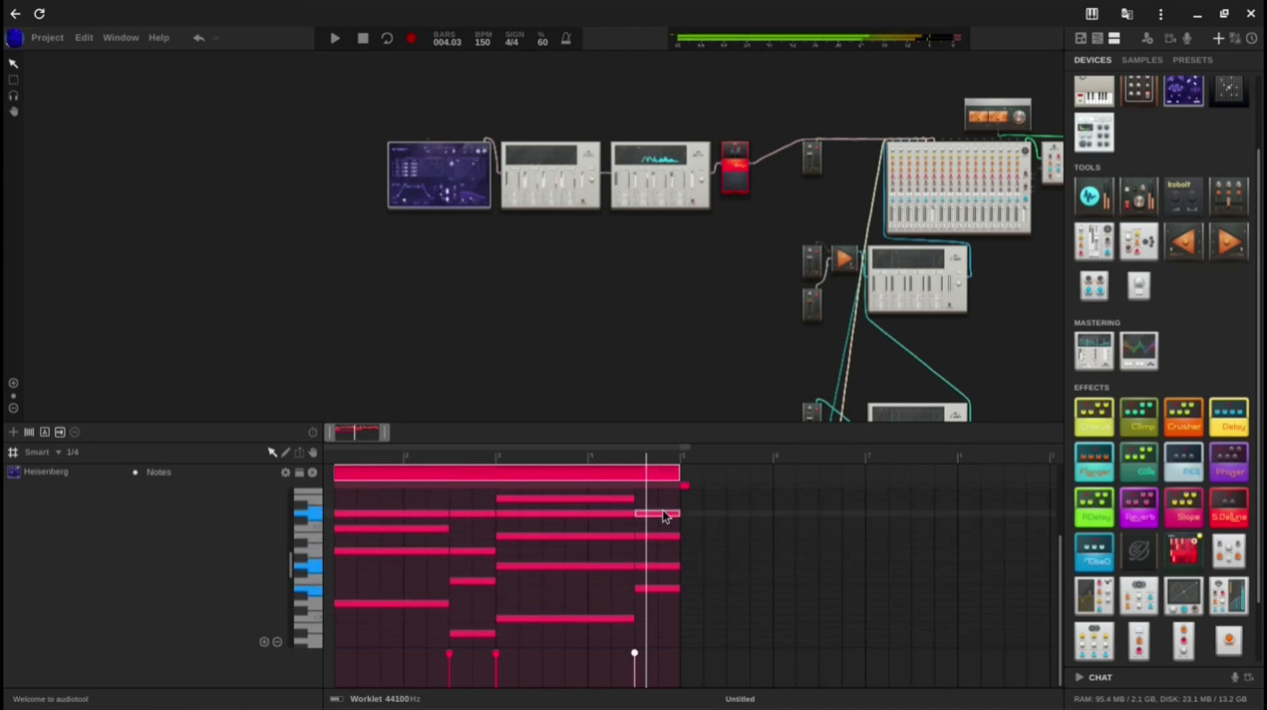
left_click(649, 589)
left_click_drag(649, 567, 650, 517)
left_click_drag(348, 526, 746, 556)
left_click(436, 527)
key("space")
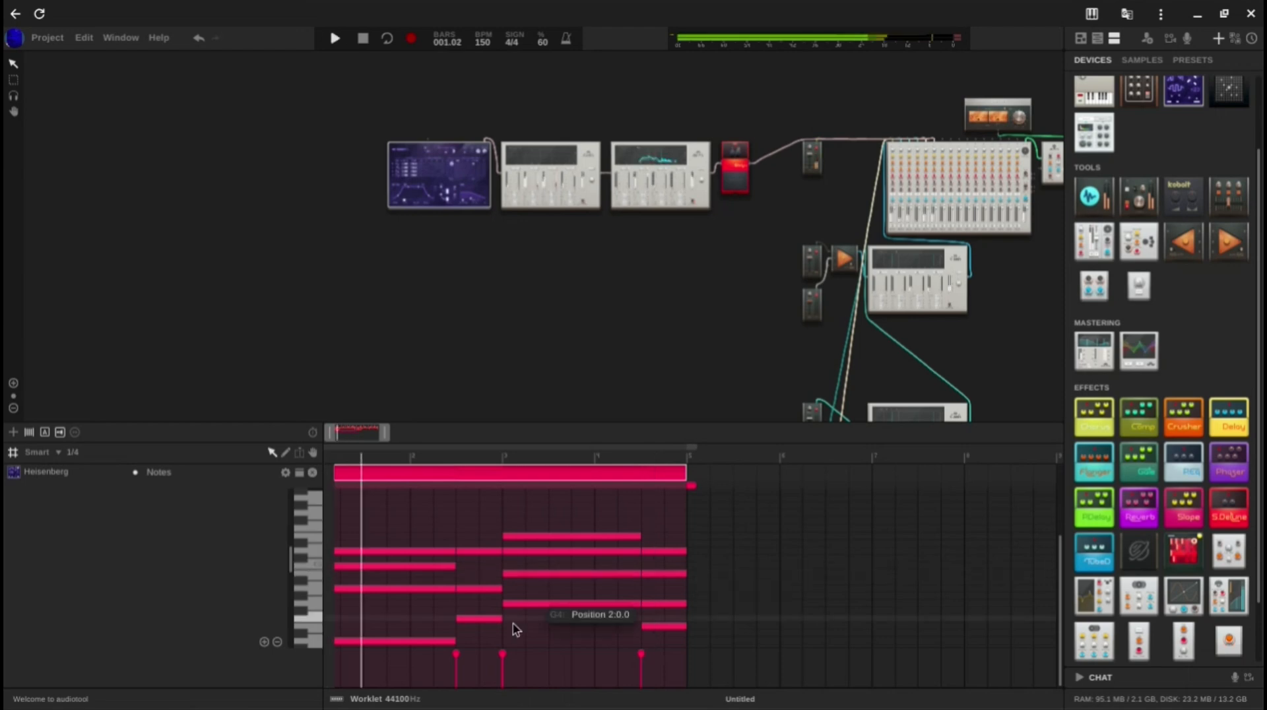
Step: Rework the final half-bar chord by deleting notes and drawing replacements with a lower voice, and play it back
scroll(608, 586, "up", 3)
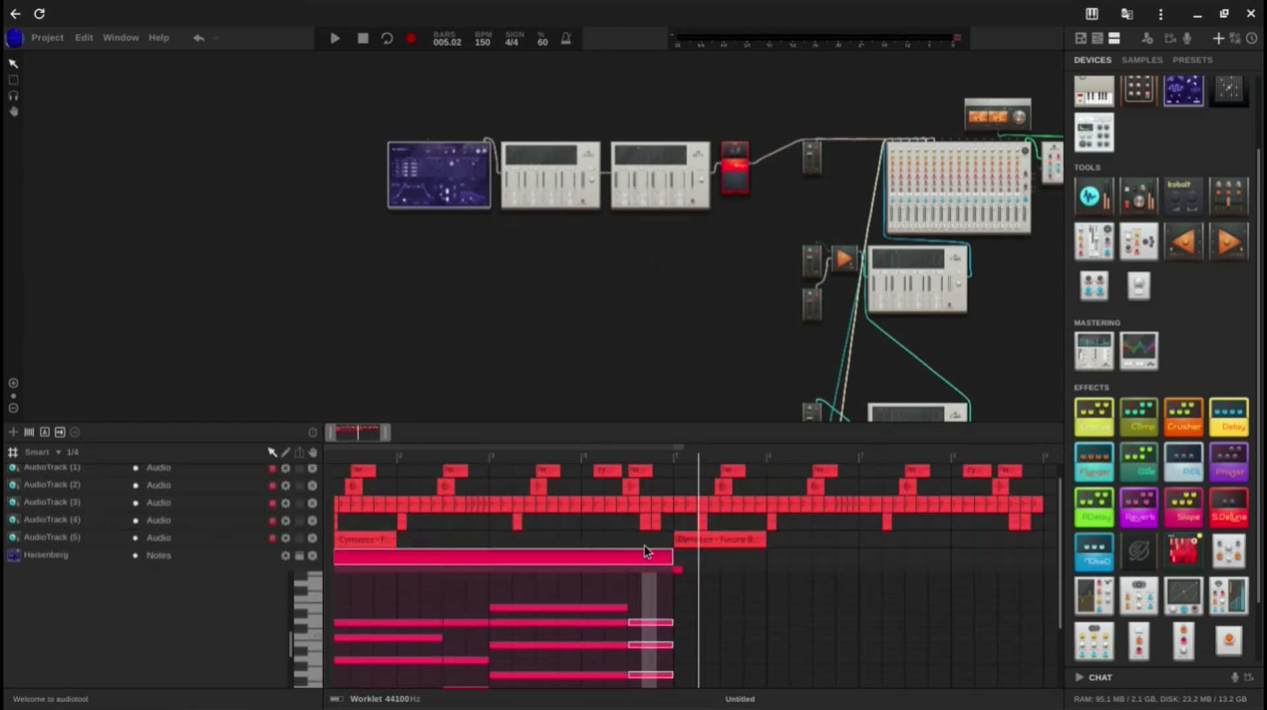
left_click_drag(643, 539, 643, 561)
key("Delete")
scroll(644, 658, "down", 2)
double_click(646, 607)
left_click_drag(667, 607, 672, 607)
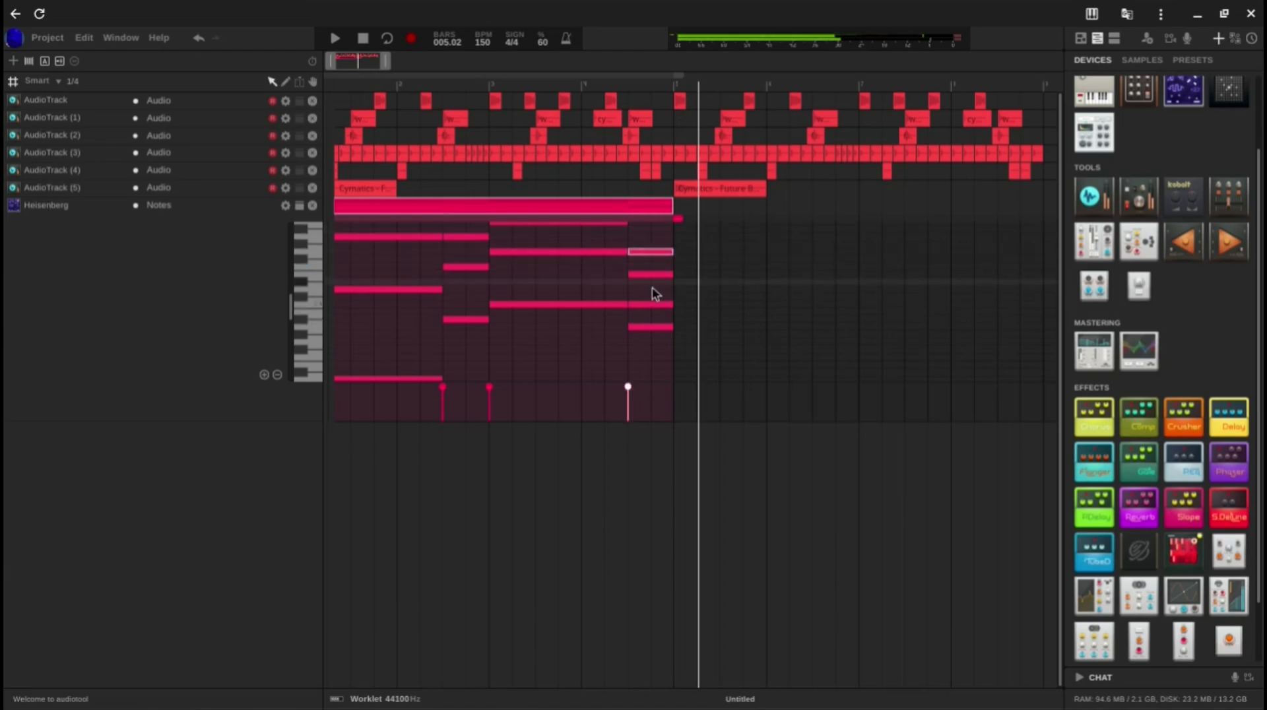
left_click(652, 290)
scroll(652, 297, "up", 2)
scroll(651, 297, "down", 2)
left_click_drag(652, 307, 650, 332)
left_click(615, 365)
key("space")
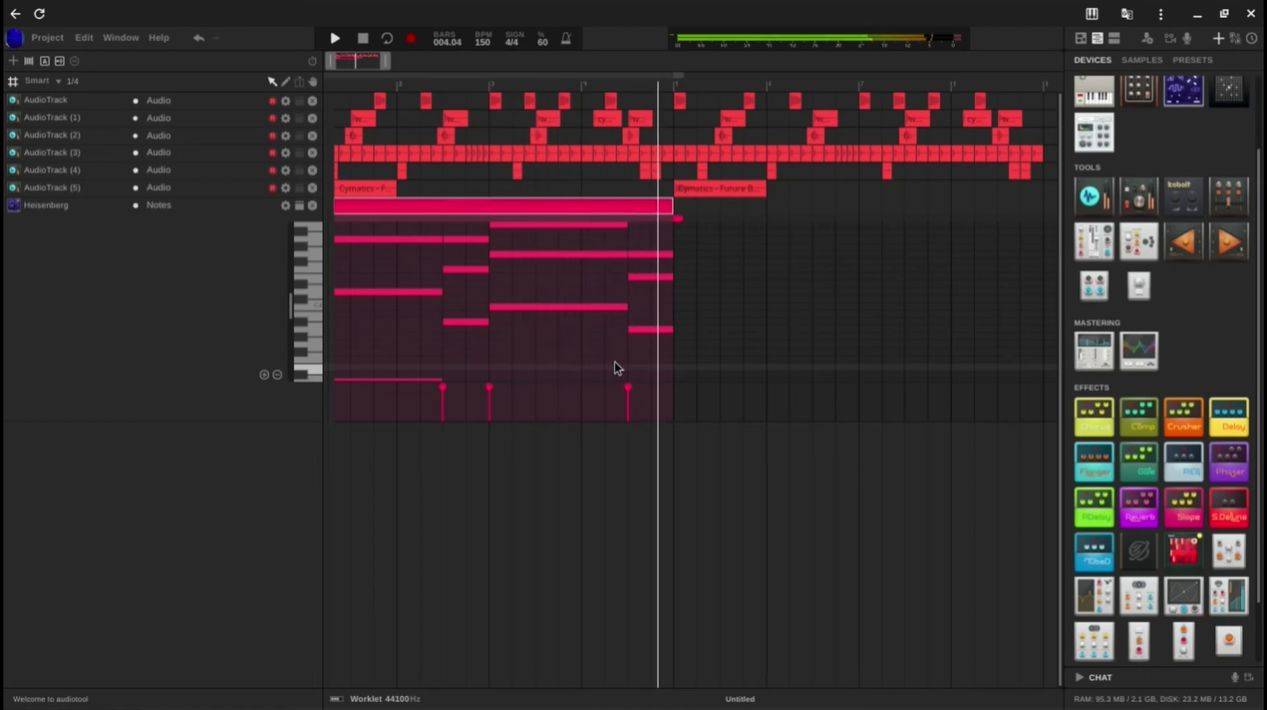
key("space")
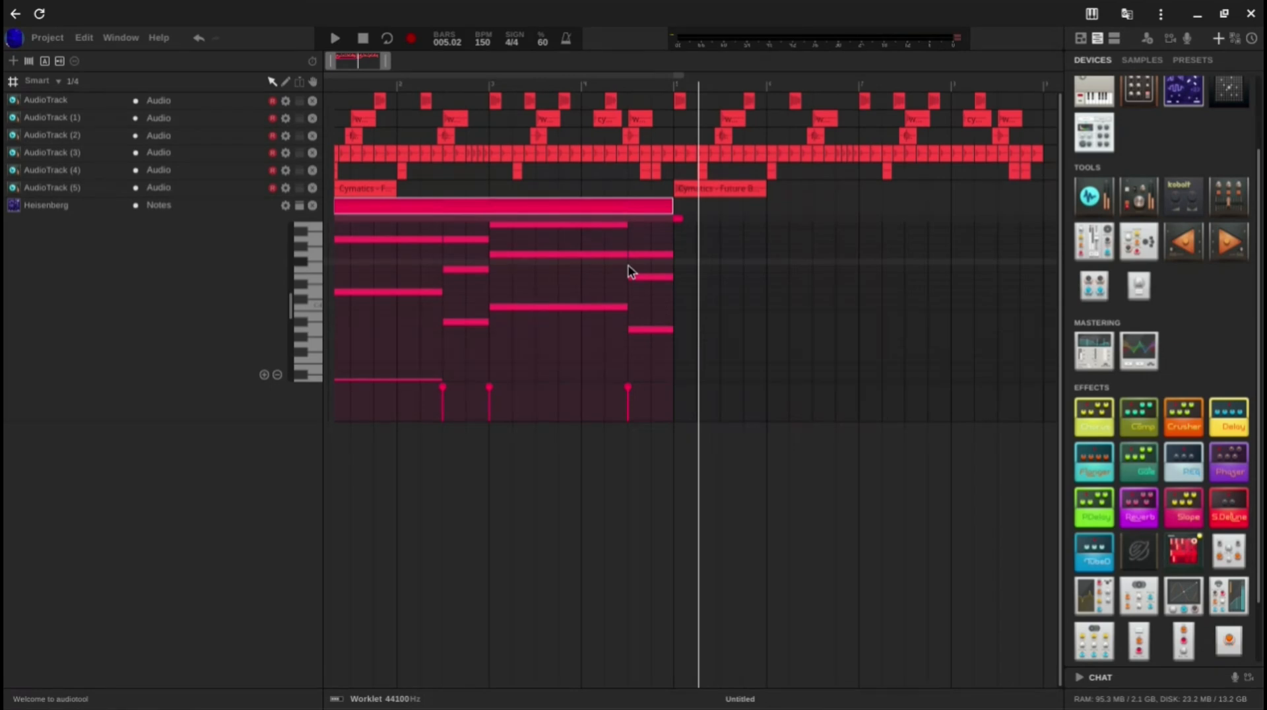
Step: Duplicate the four-bar chord region to bar 5 and close the Heisenberg track's note editor
left_click_drag(478, 200, 845, 219)
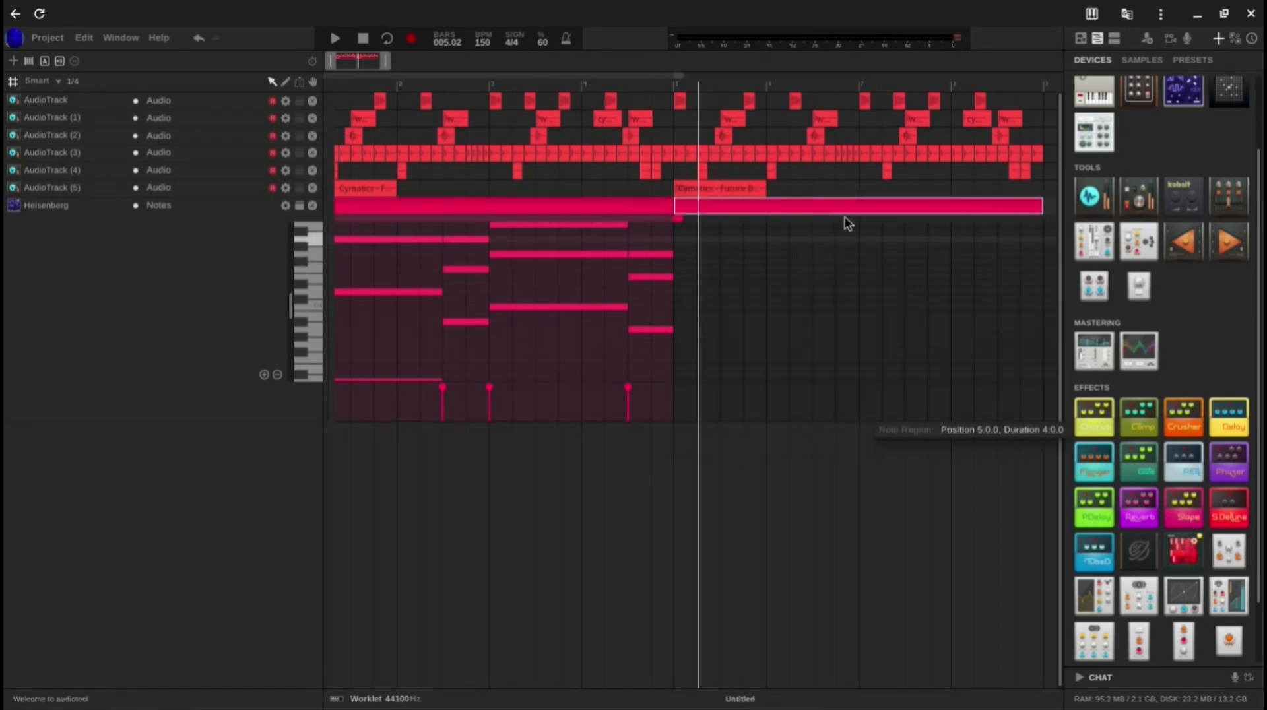
left_click(299, 207)
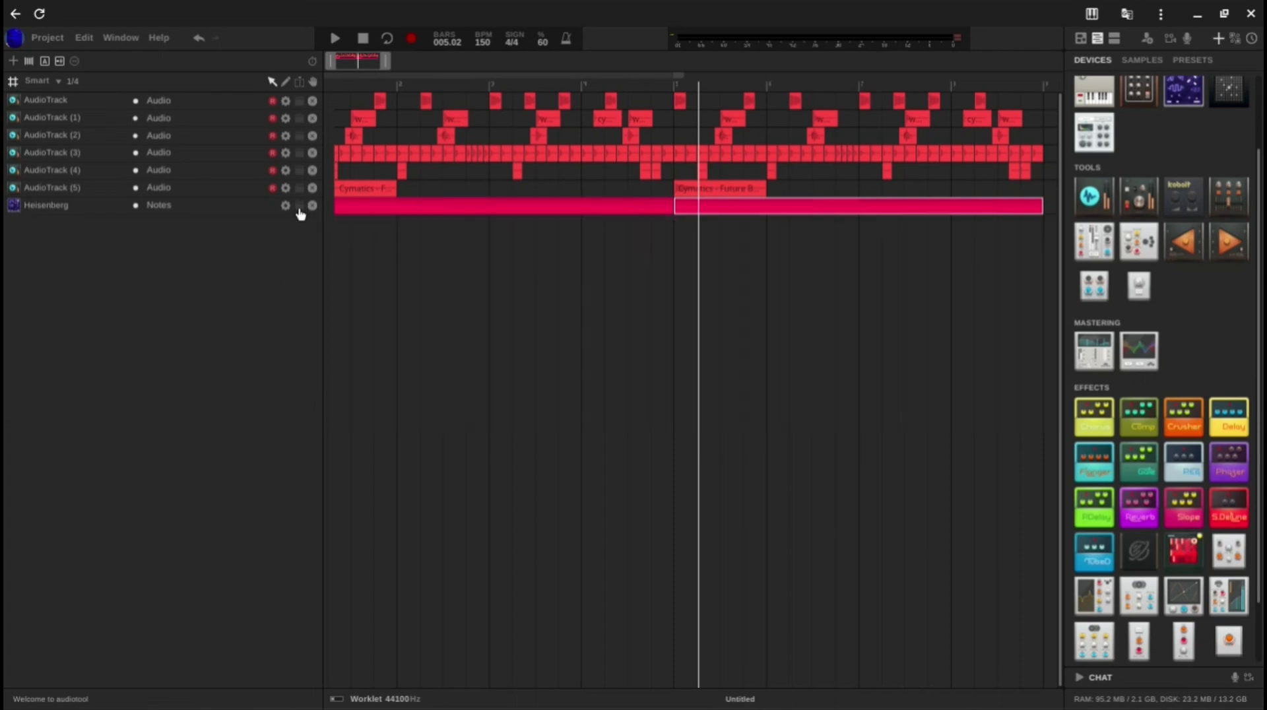
left_click(632, 303)
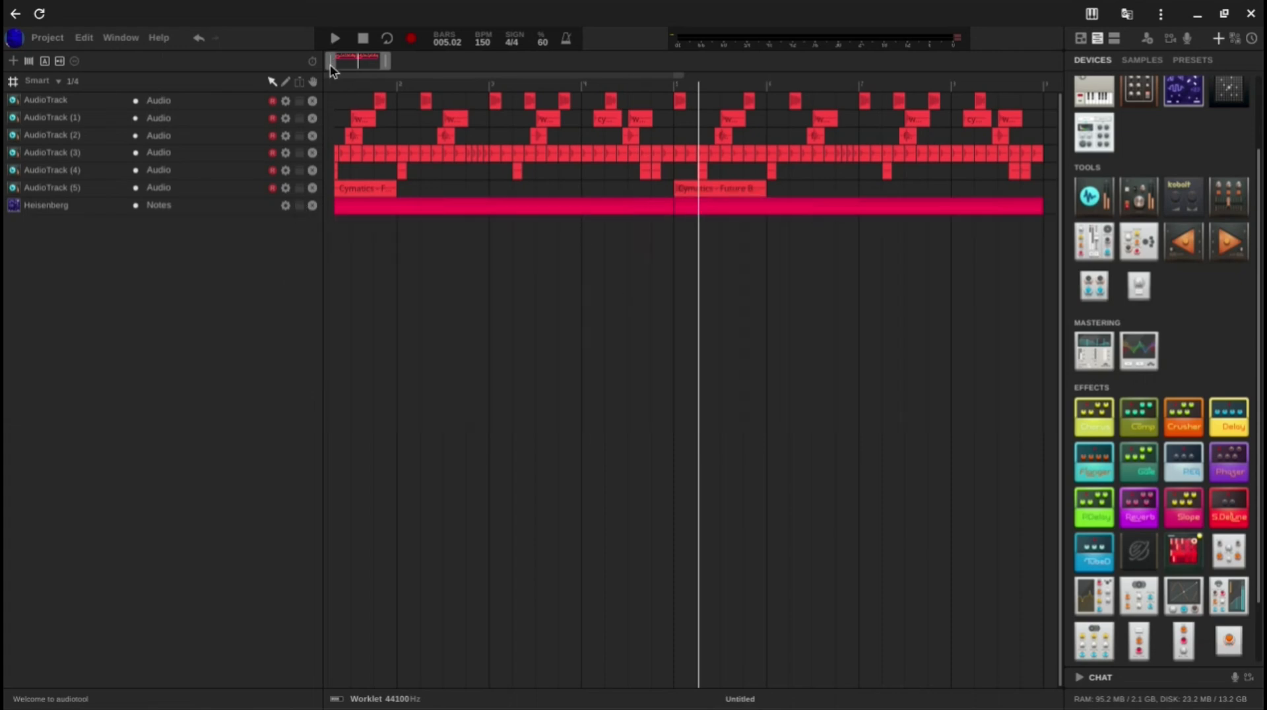
left_click_drag(330, 64, 278, 60)
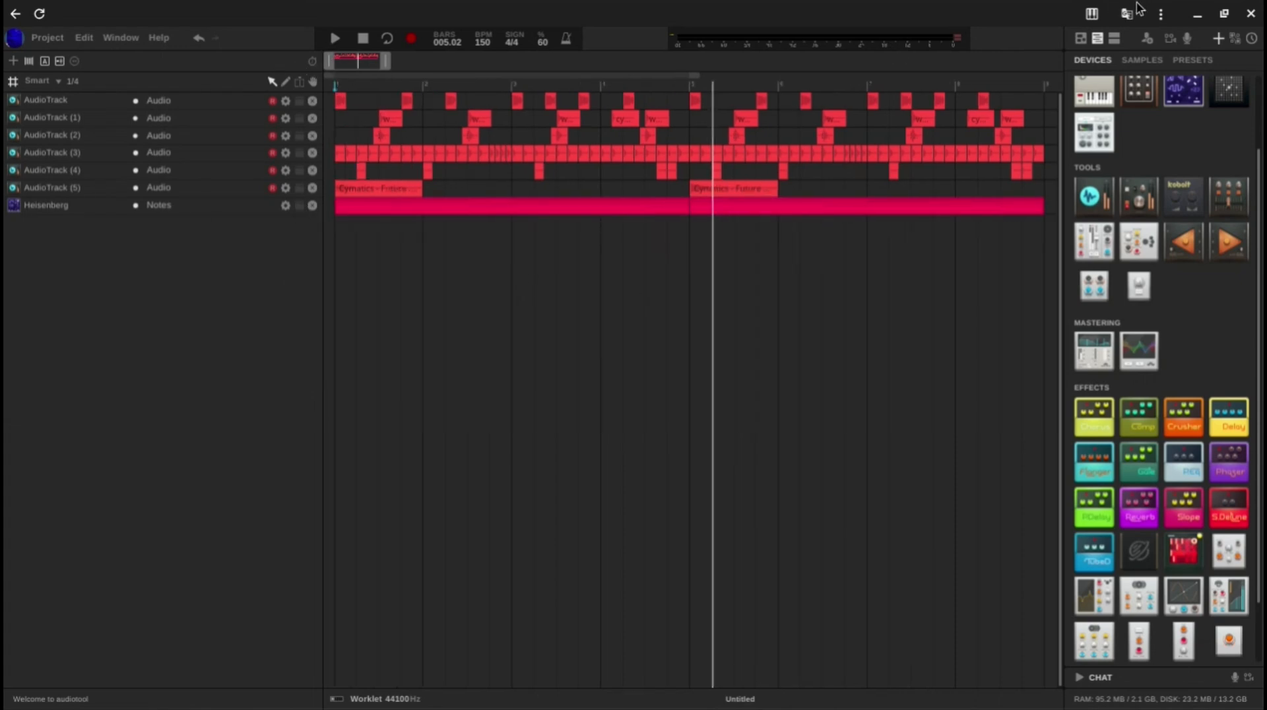
Step: Show only the device desktop and add a second Heisenberg below the first one
left_click(1080, 38)
left_click_drag(1167, 82, 438, 258)
scroll(333, 236, "up", 3)
scroll(334, 236, "up", 2)
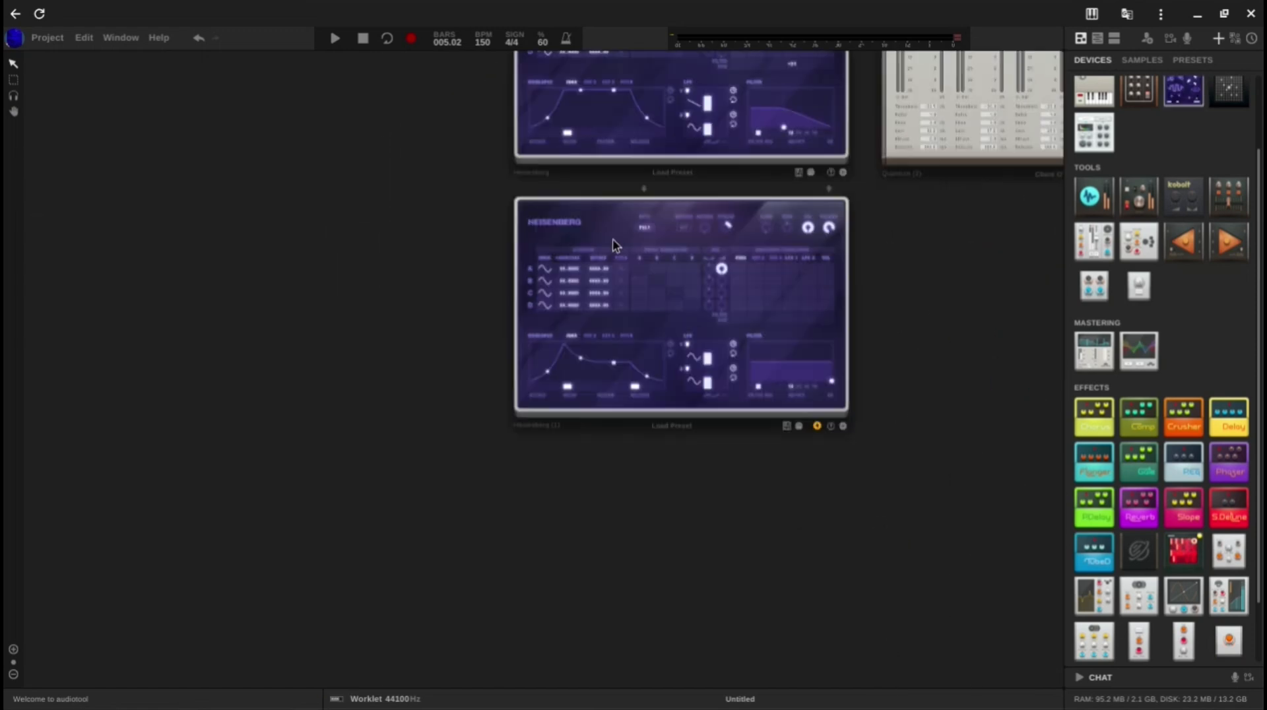
Step: Set operator A's waveform to Triangle on the second Heisenberg
left_click(551, 272)
left_click(686, 258)
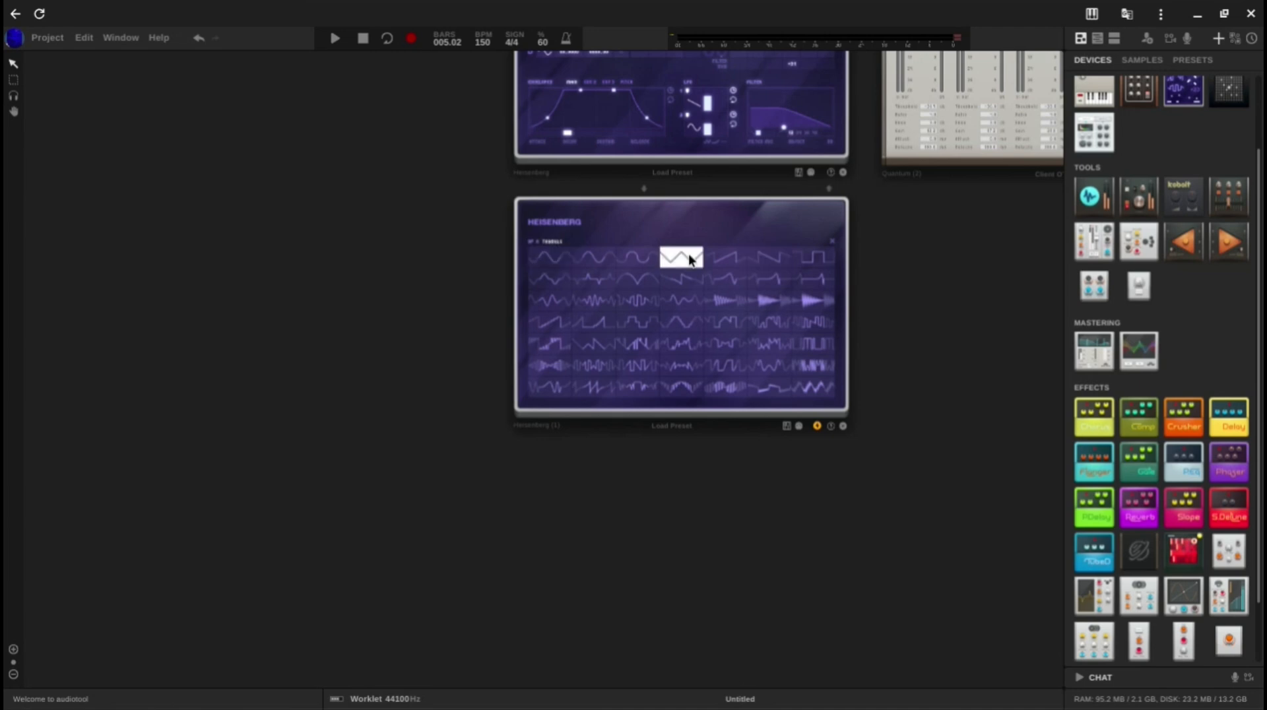
scroll(830, 256, "up", 3)
left_click(840, 238)
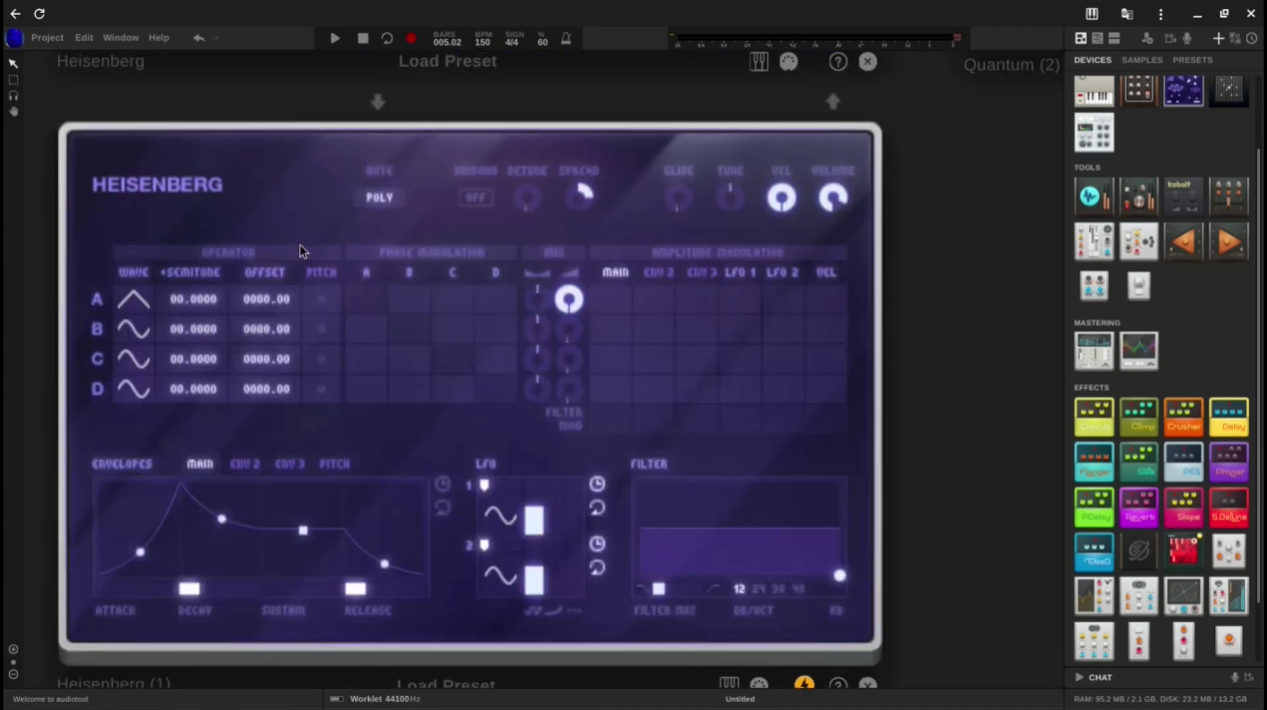
scroll(508, 225, "down", 1)
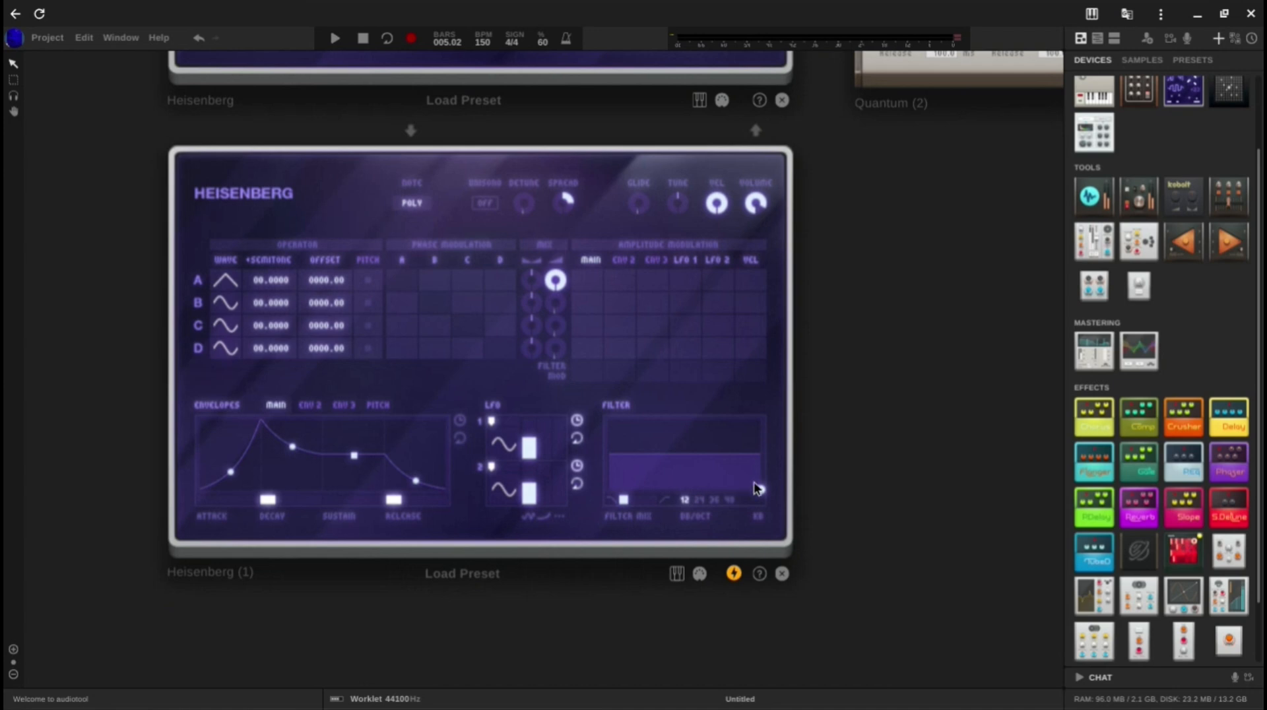
Step: Set the second Heisenberg's LFO 1 waveform to the descending sawtooth and close the waveform chooser
left_click(509, 452)
left_click(666, 266)
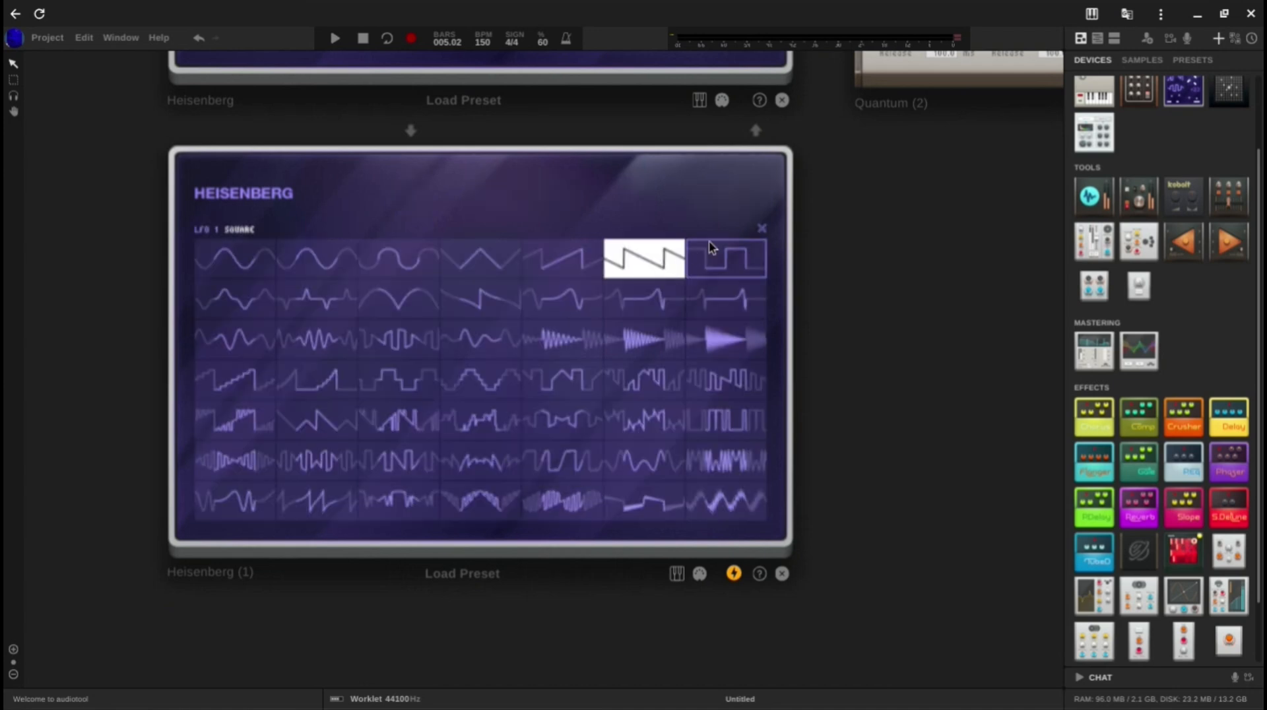
left_click(761, 228)
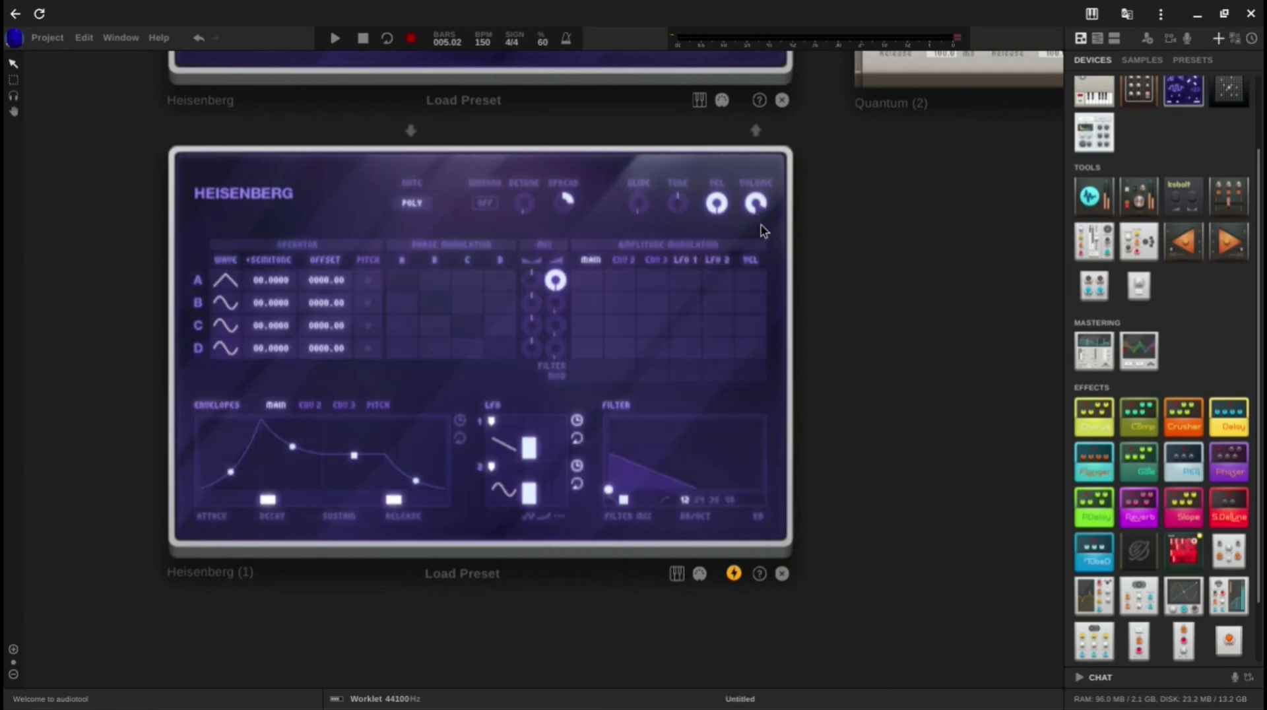
Step: Route LFO 1 to the second Heisenberg's filter modulation at +100 and set the LFO 1 rate to 1/4
left_click(683, 371)
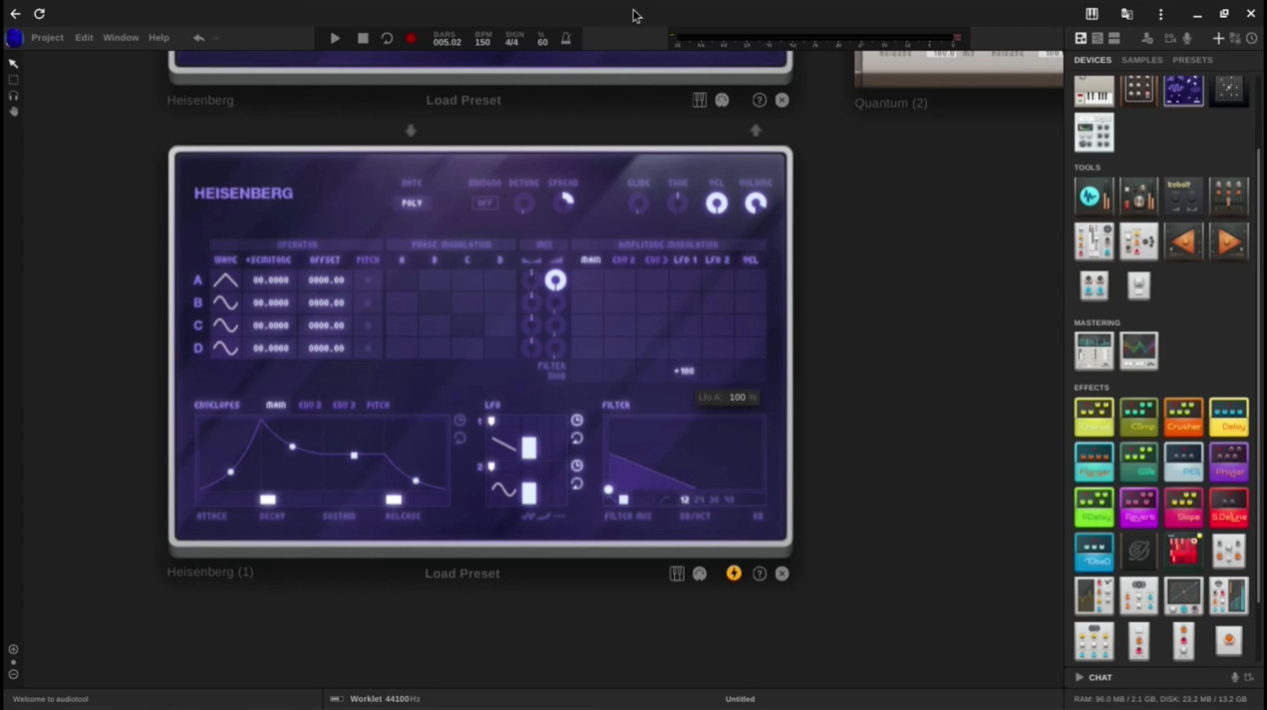
double_click(528, 448)
type("1.")
key("BackSpace")
type("/4")
key("Return")
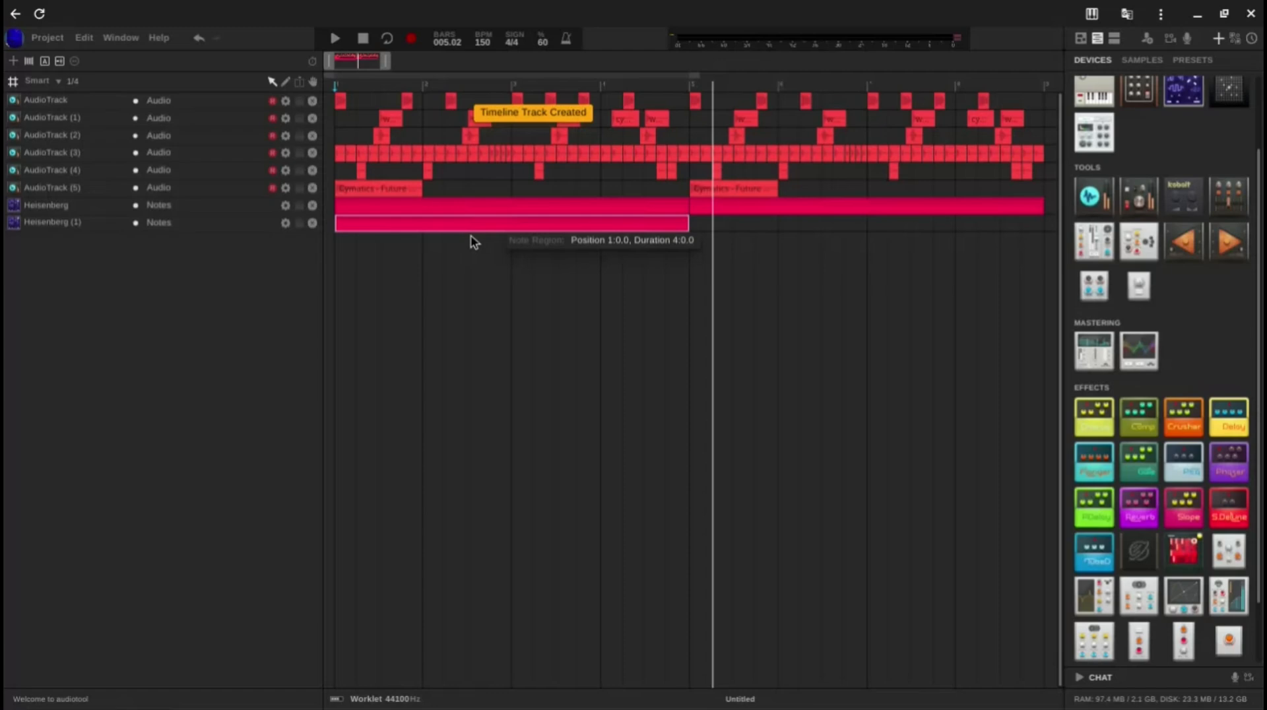
Step: Play back the first four bars to hear the second Heisenberg's region together with the chords and drums
left_click(479, 265)
key("space")
key("space")
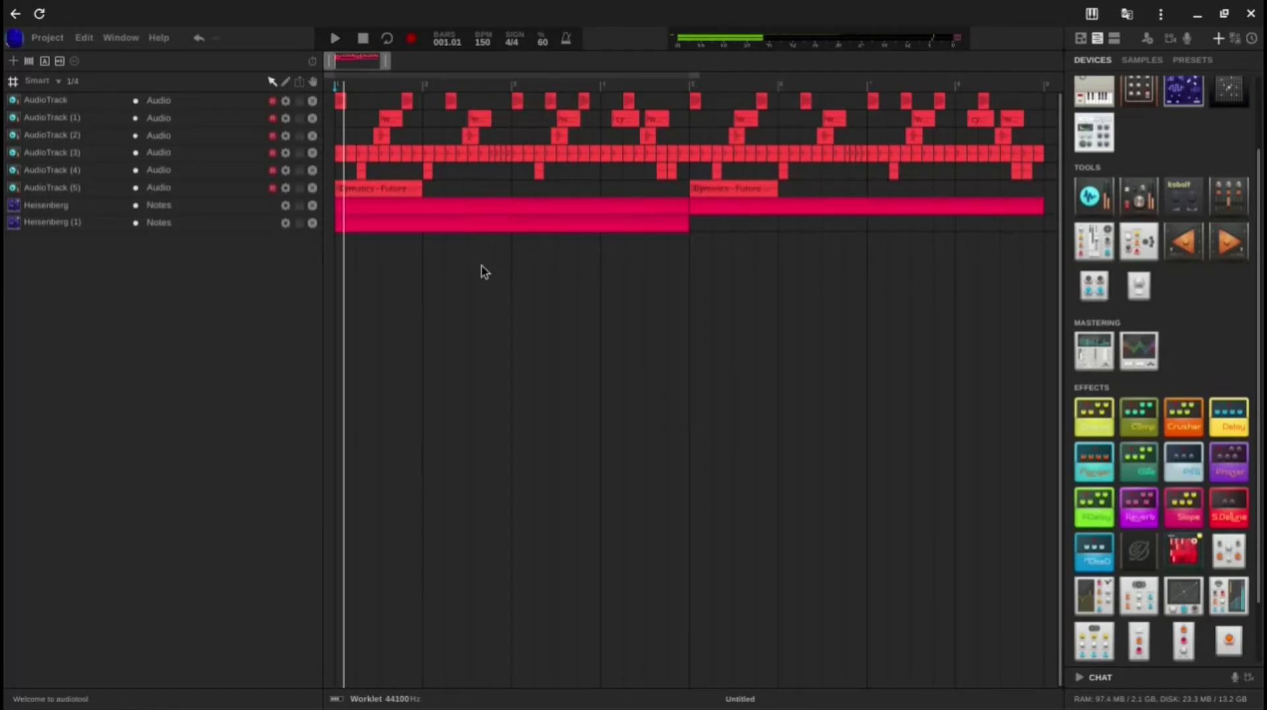
key("space")
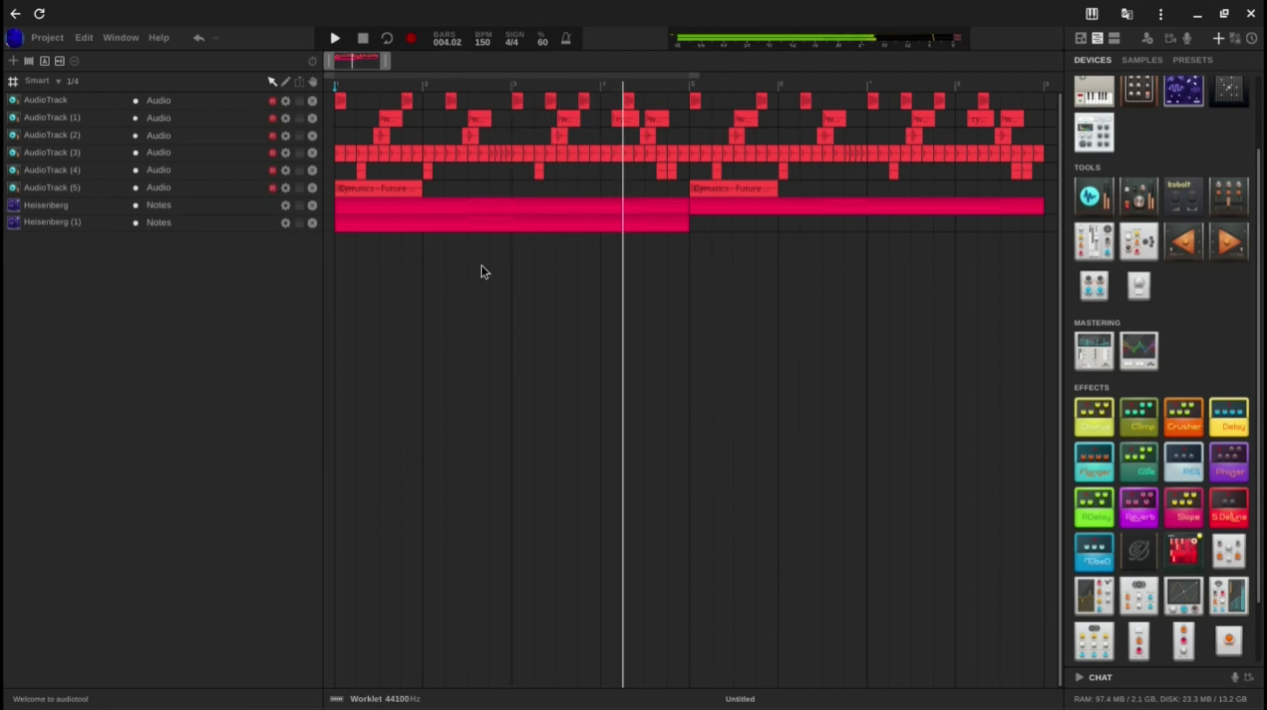
key("space")
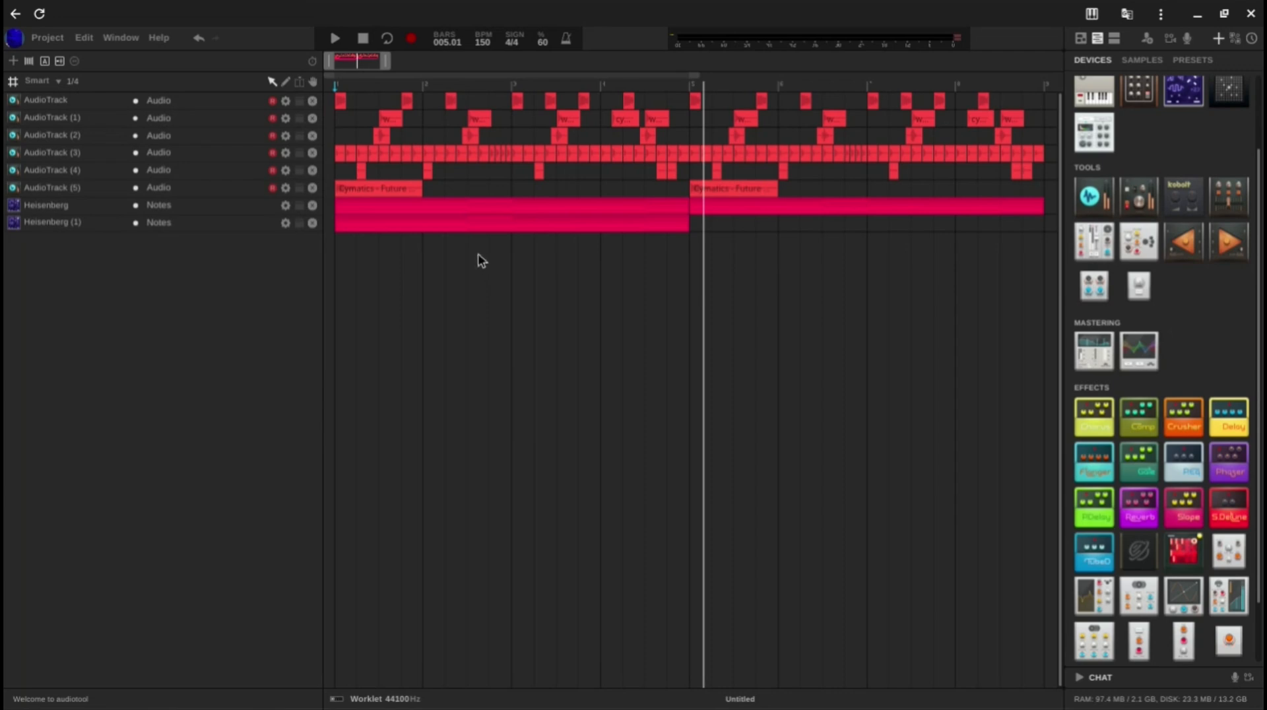
Step: Duplicate the second Heisenberg track's four-bar region to bar 5 and play back the arrangement
left_click_drag(409, 205, 764, 255)
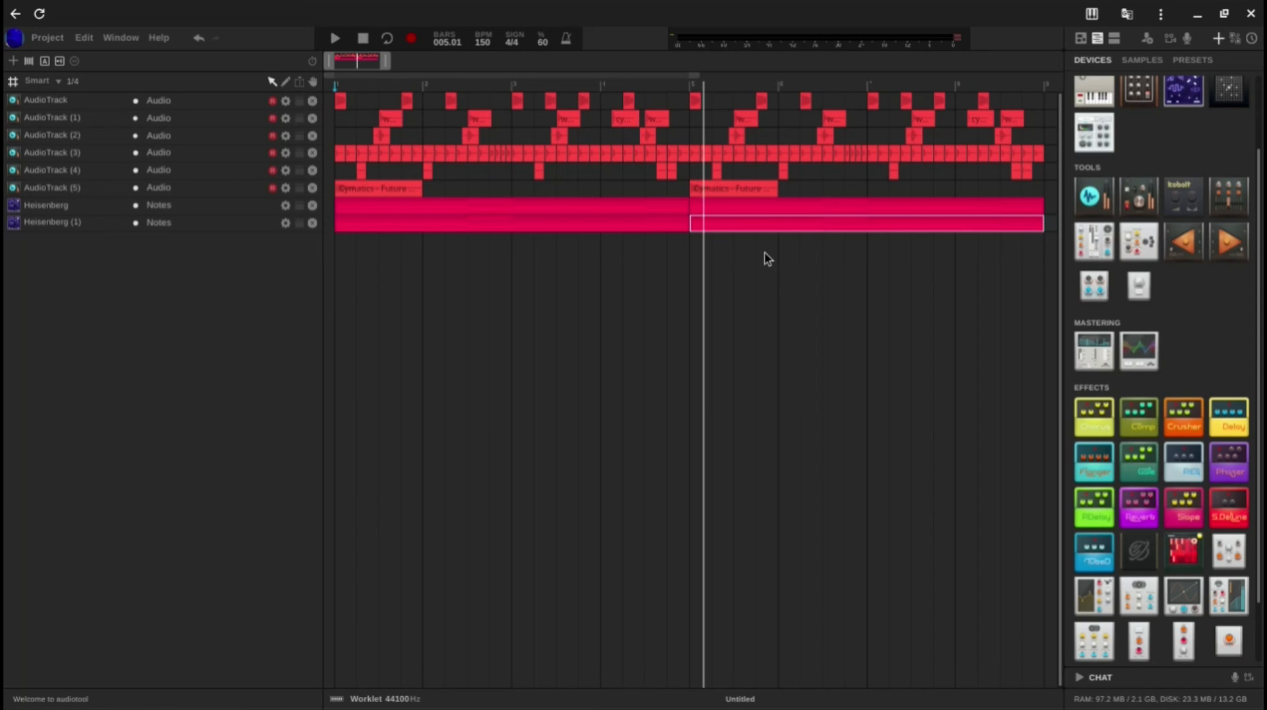
key("space")
left_click(695, 370)
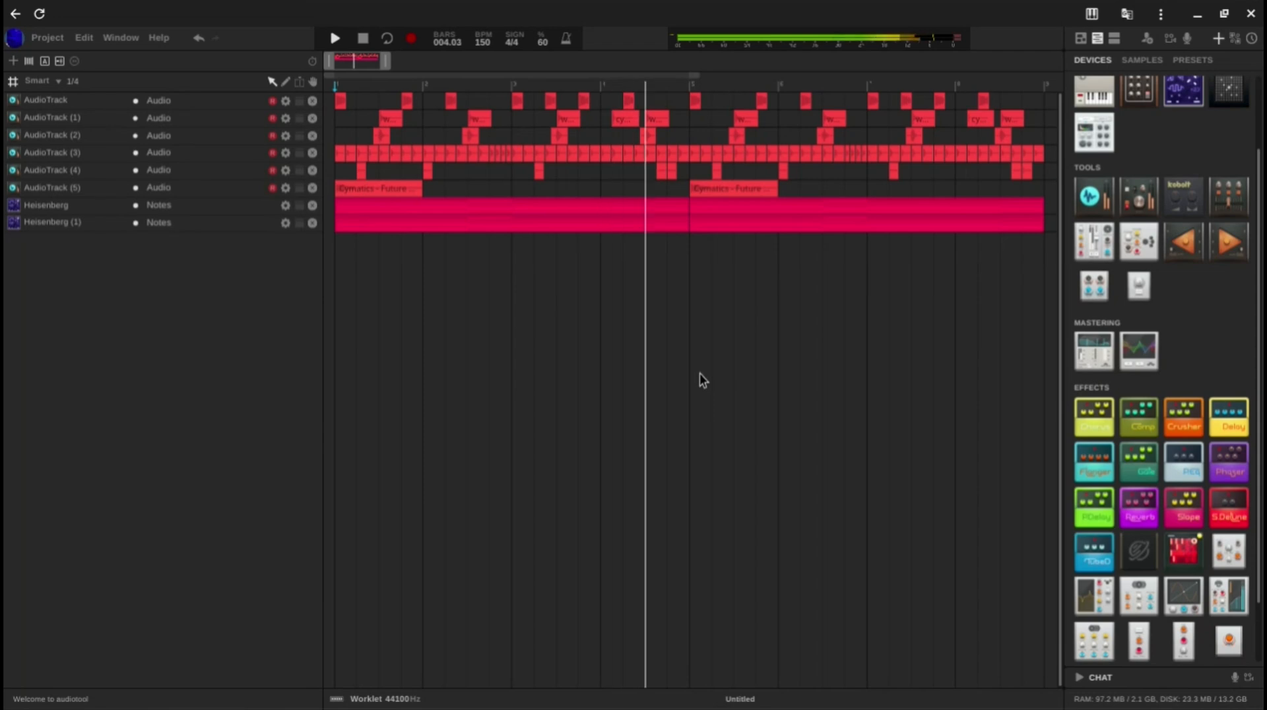
Step: On the second Heisenberg's last Quantum, set band 1 to ratio 50, threshold -32 dB and attack 0 ms, checking by playback
left_click(1087, 41)
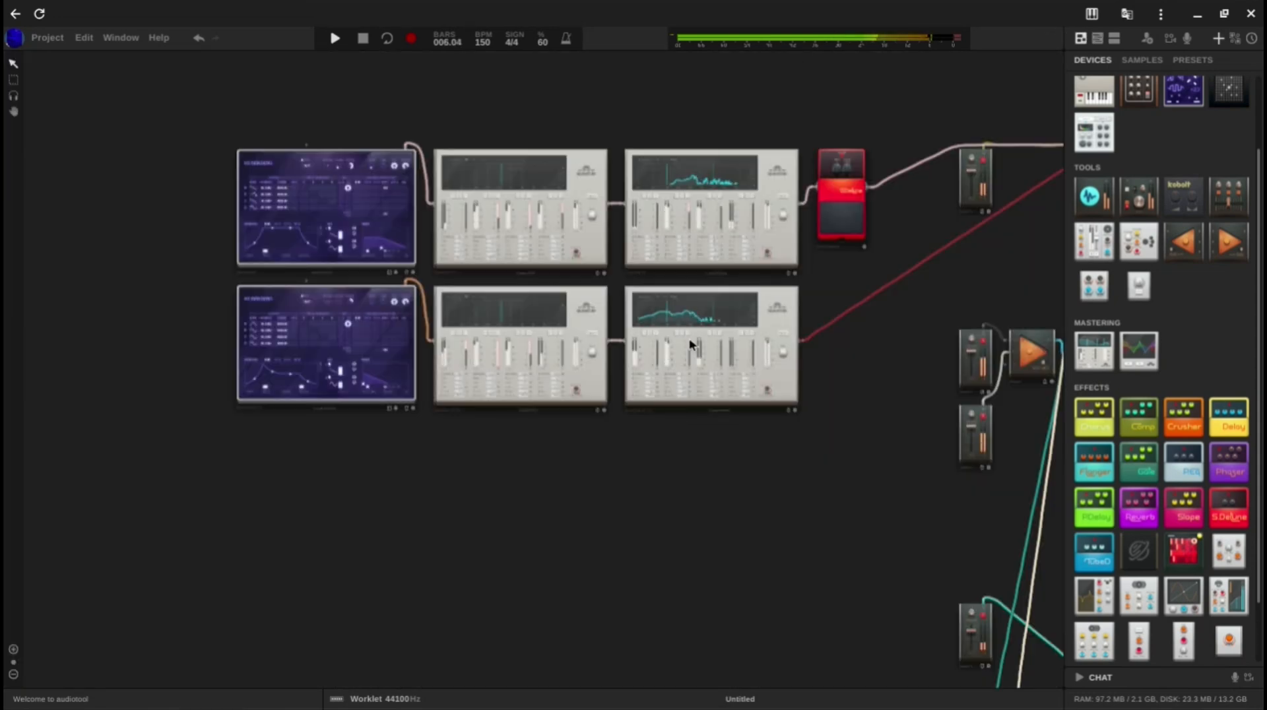
scroll(679, 333, "up", 2)
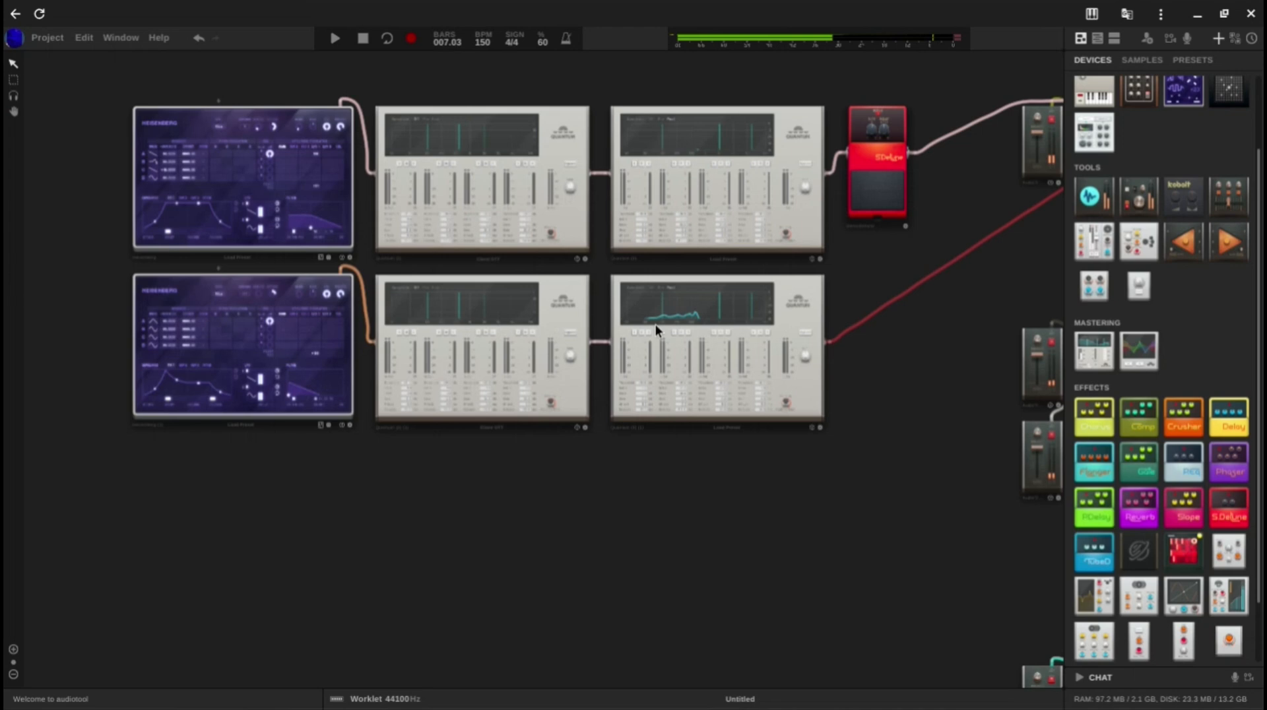
key("space")
scroll(636, 389, "up", 3)
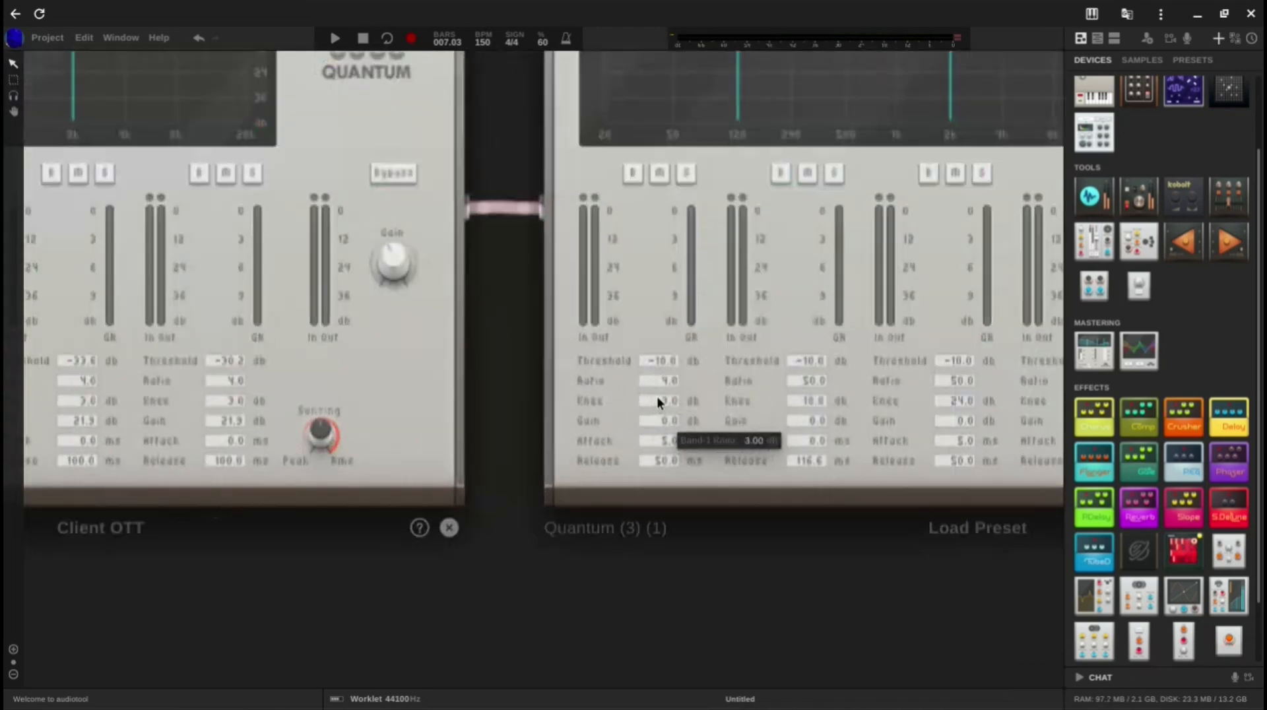
left_click_drag(653, 376, 632, 38)
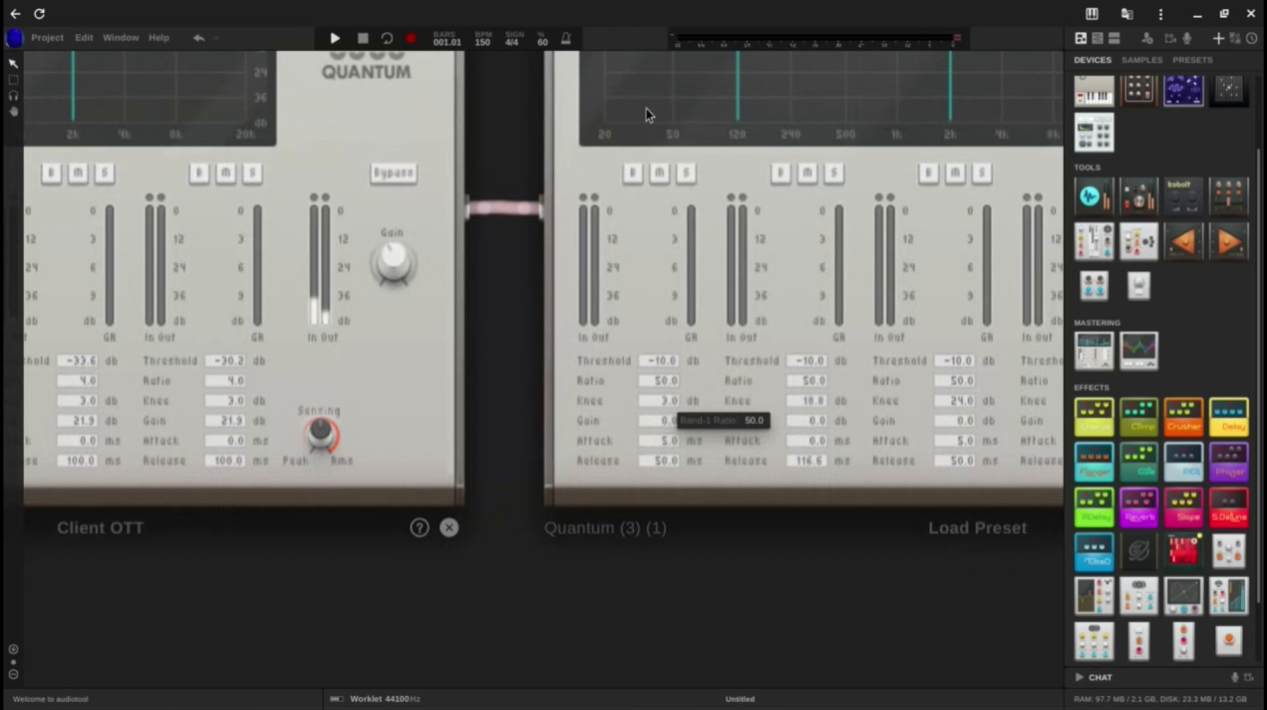
key("space")
left_click_drag(660, 361, 673, 584)
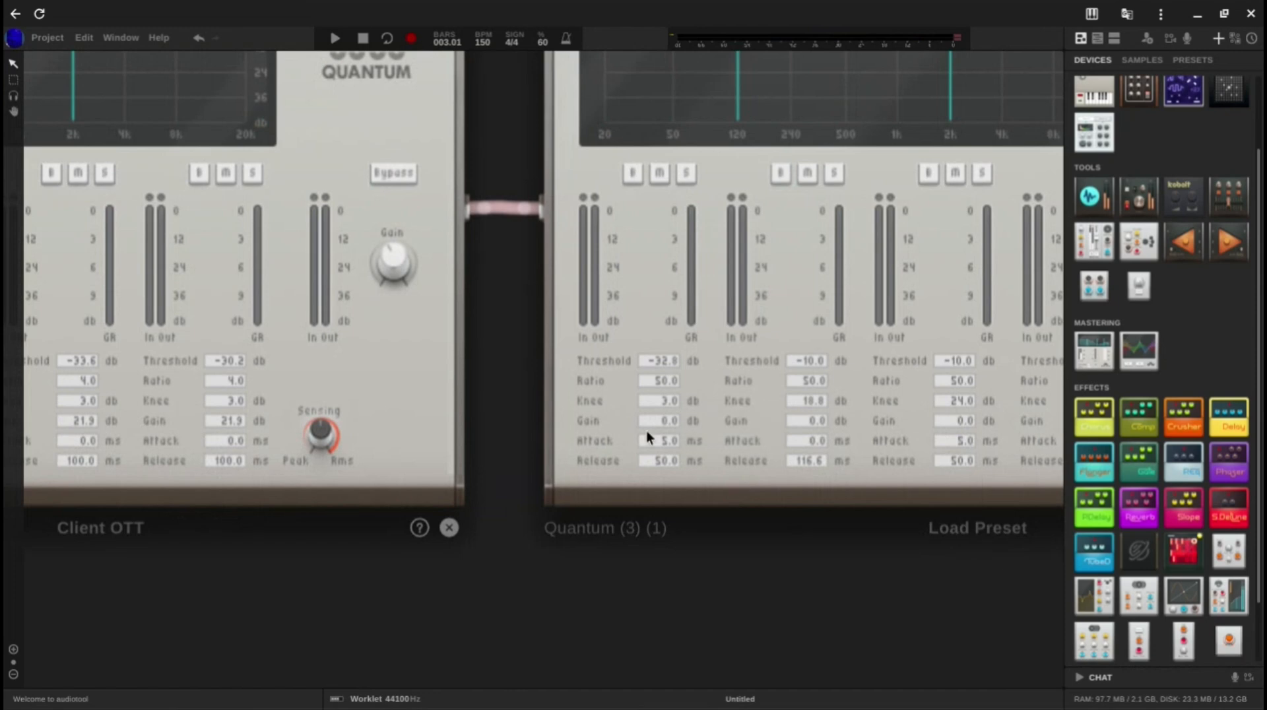
left_click_drag(647, 438, 643, 693)
key("space")
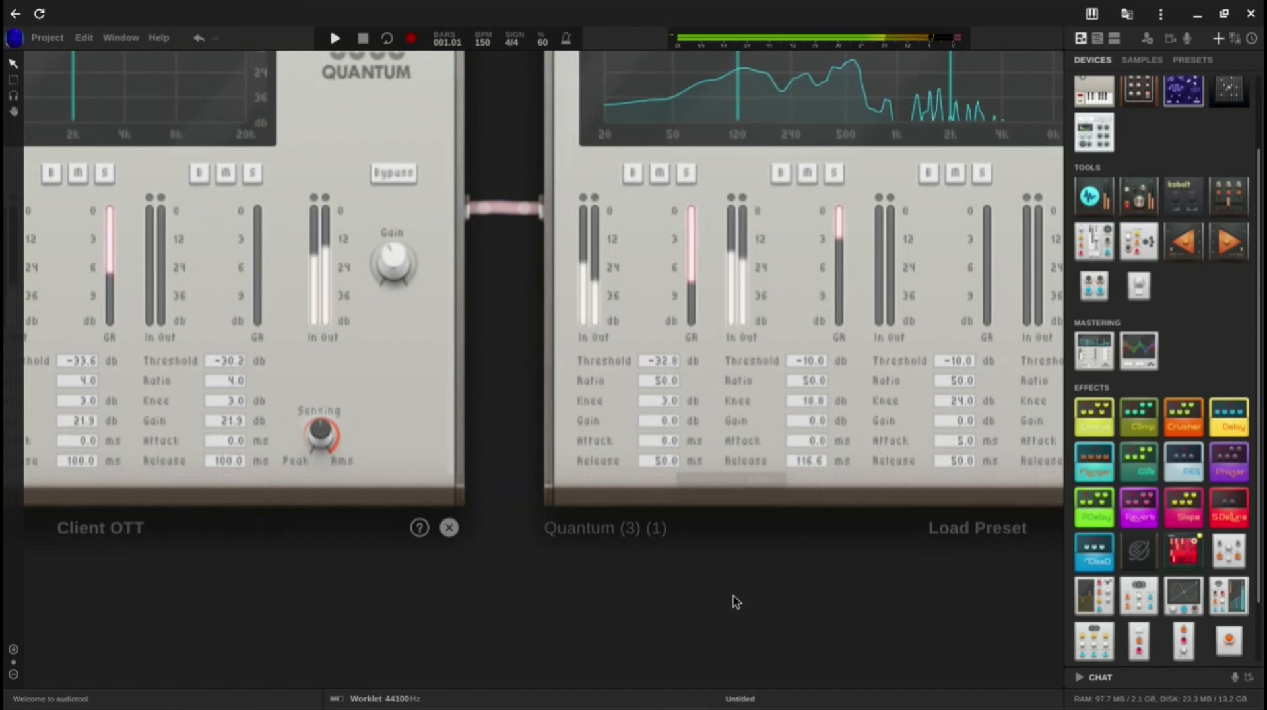
key("space")
Step: Add a third Heisenberg below the second one and connect its output to a free channel of the mixer
scroll(806, 454, "down", 2)
left_click_drag(813, 571, 741, 614)
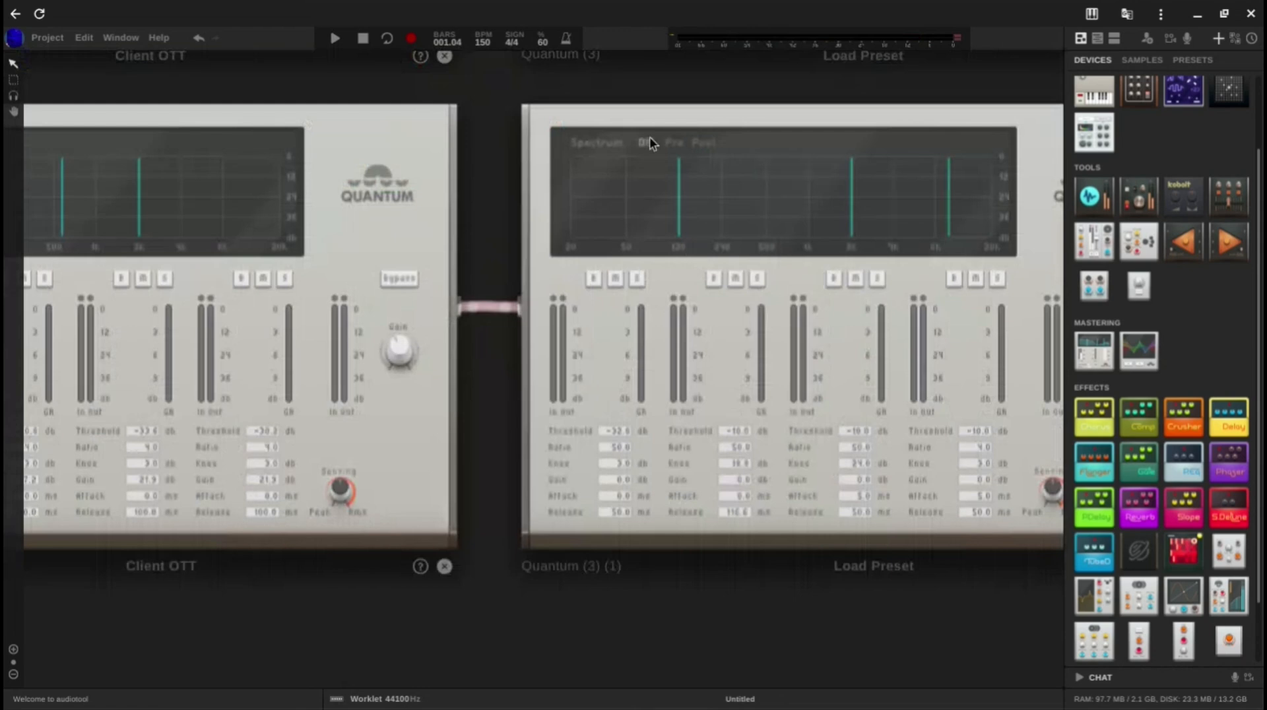
scroll(655, 142, "down", 2)
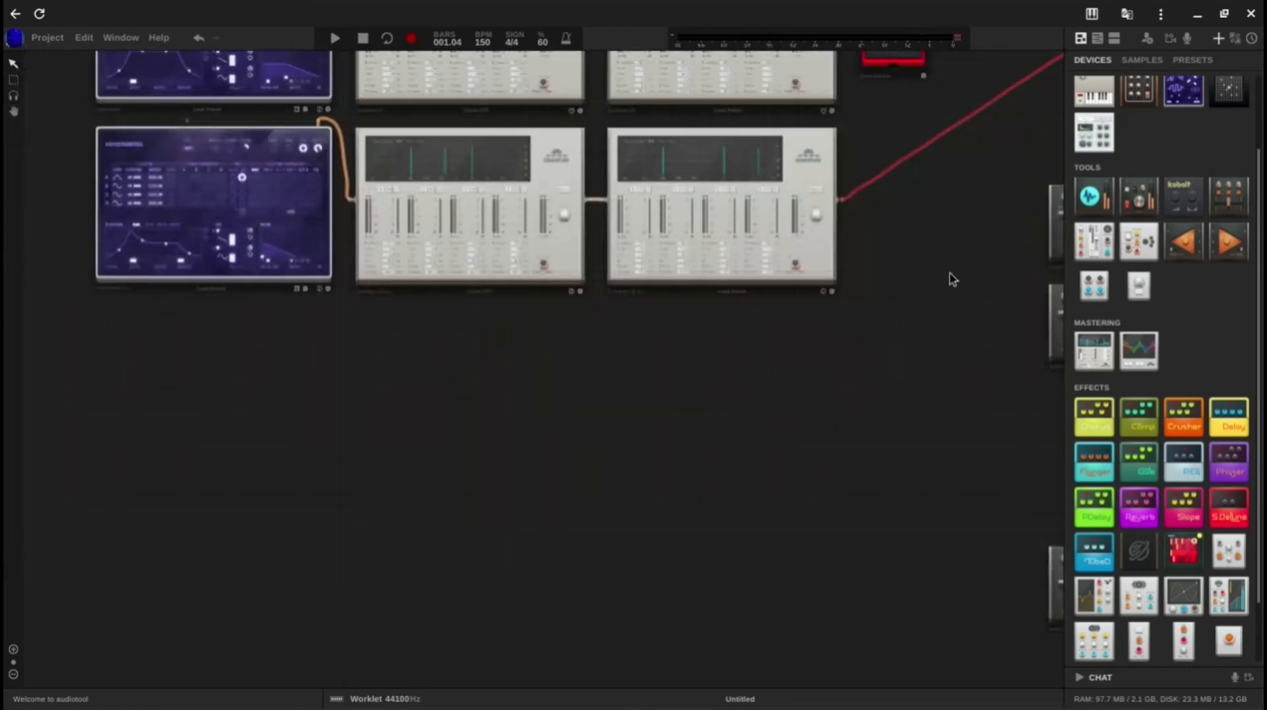
left_click_drag(938, 159, 975, 395)
left_click(687, 196)
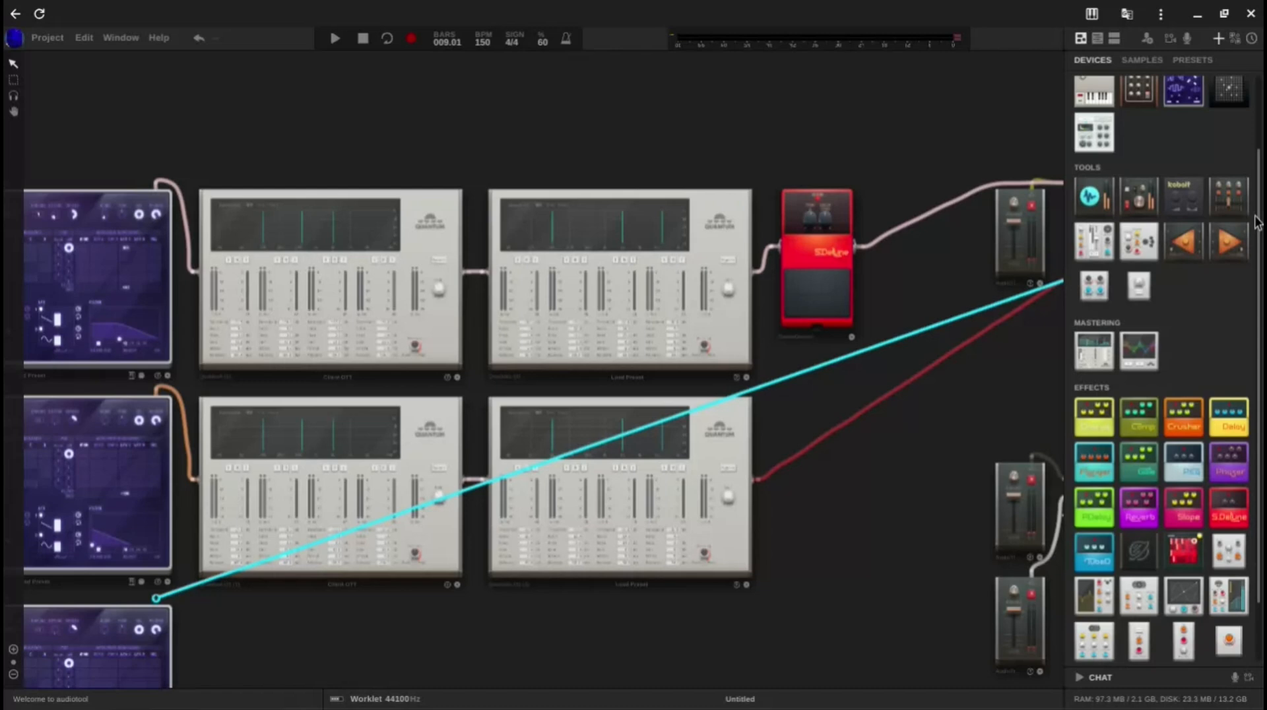
left_click_drag(1257, 222, 936, 186)
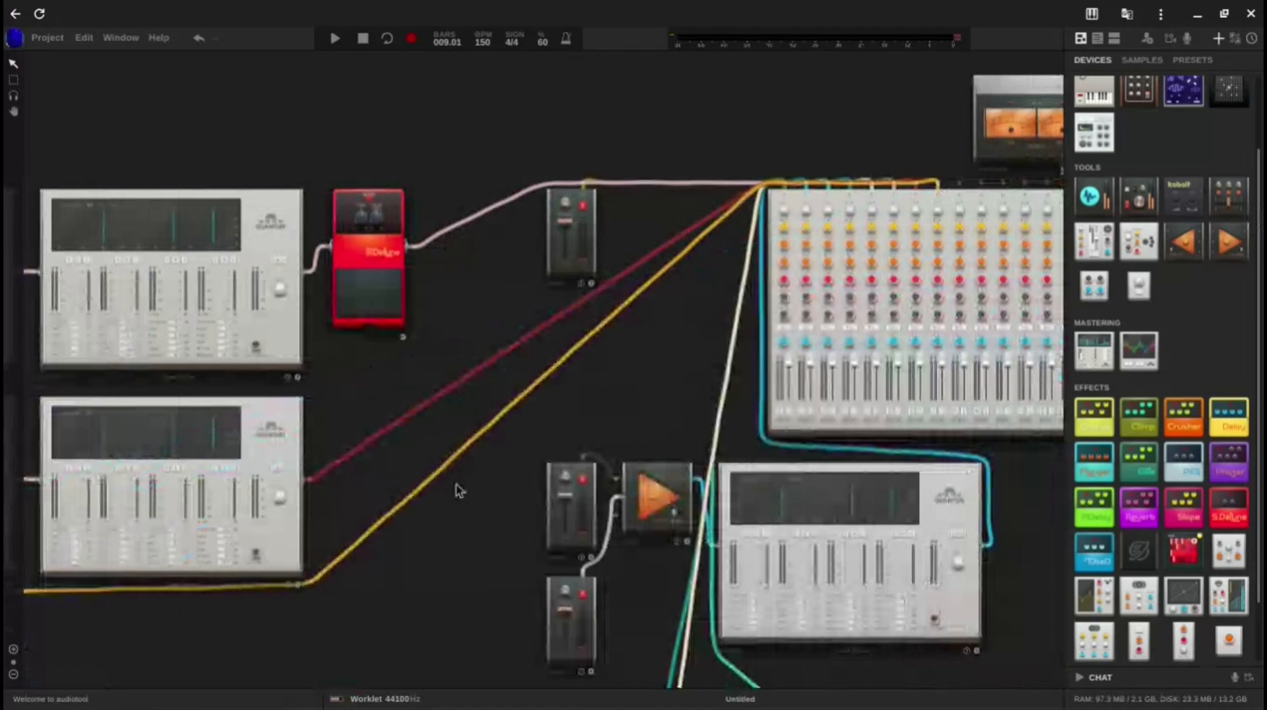
Step: Set the third Heisenberg's low-pass filter to 12 dB/oct and lower its cutoff to roughly a third of the range
left_click_drag(458, 485, 774, 238)
left_click_drag(498, 528, 726, 539)
scroll(401, 545, "up", 5)
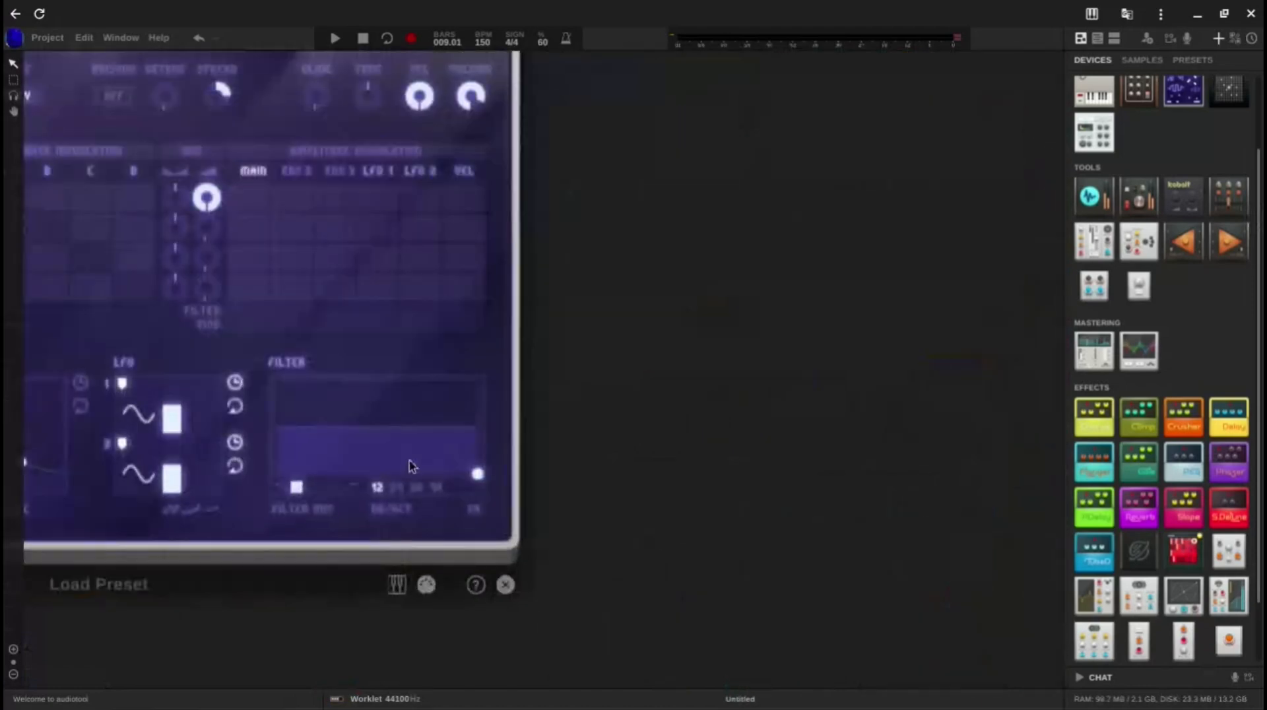
left_click(376, 487)
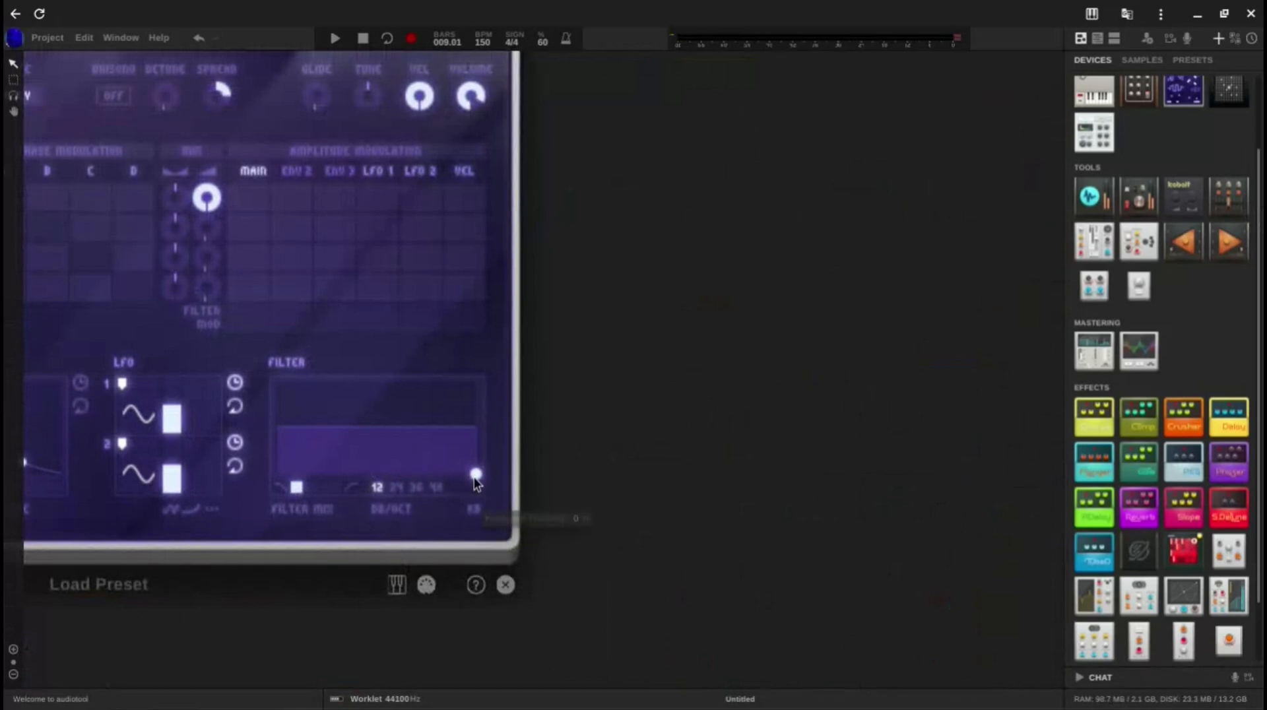
left_click_drag(477, 473, 336, 478)
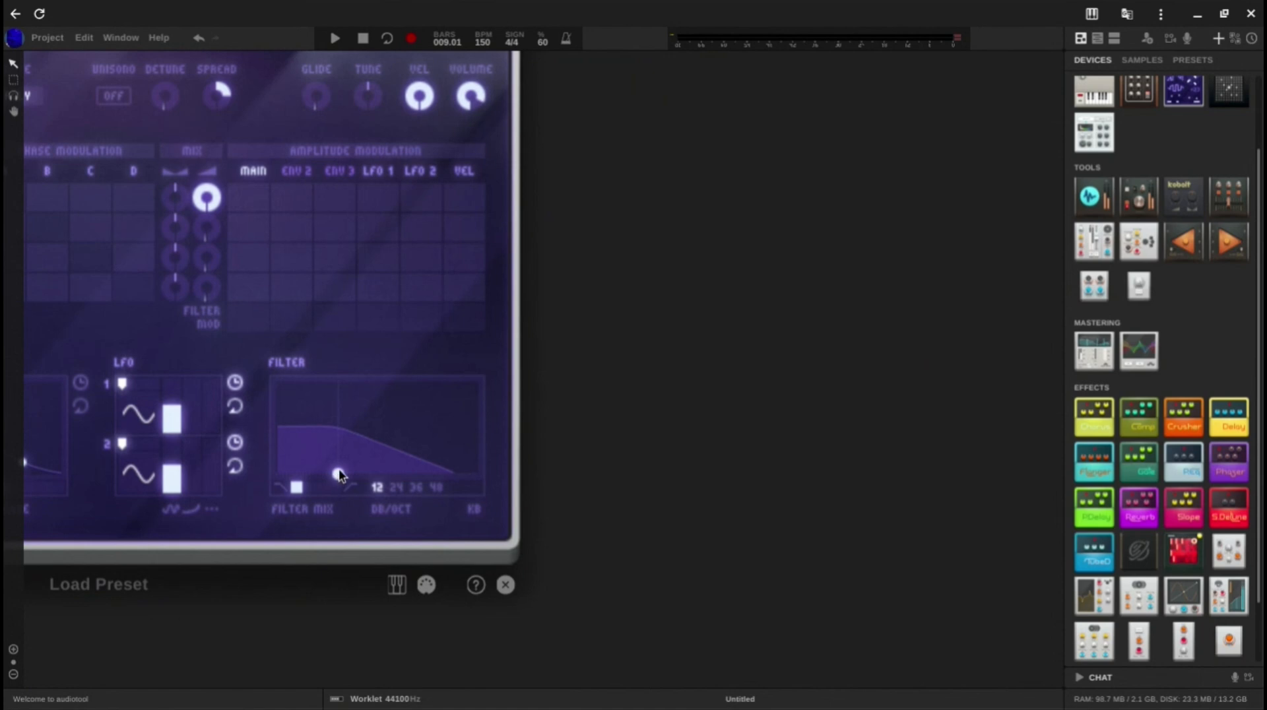
left_click_drag(334, 469, 333, 473)
Step: Set operator A's waveform to the descending sawtooth on the third Heisenberg and close the waveform chooser
left_click_drag(676, 483, 875, 517)
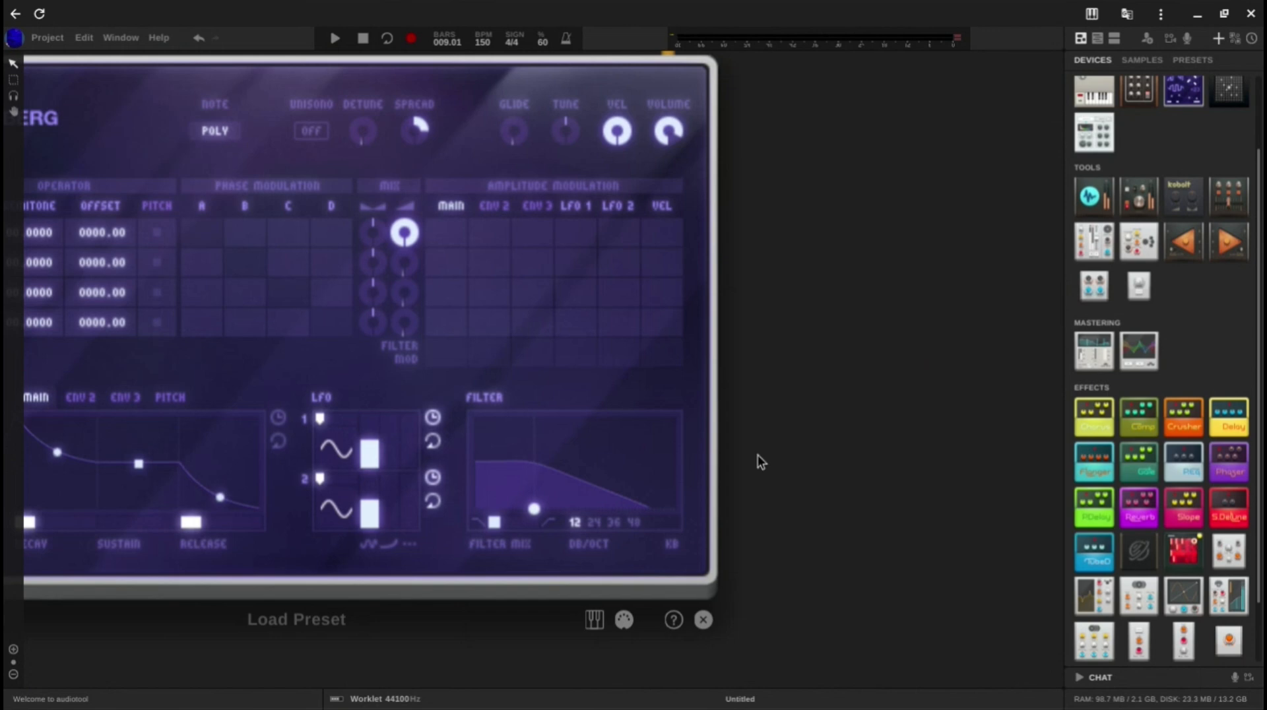
left_click_drag(757, 454, 877, 521)
left_click(110, 304)
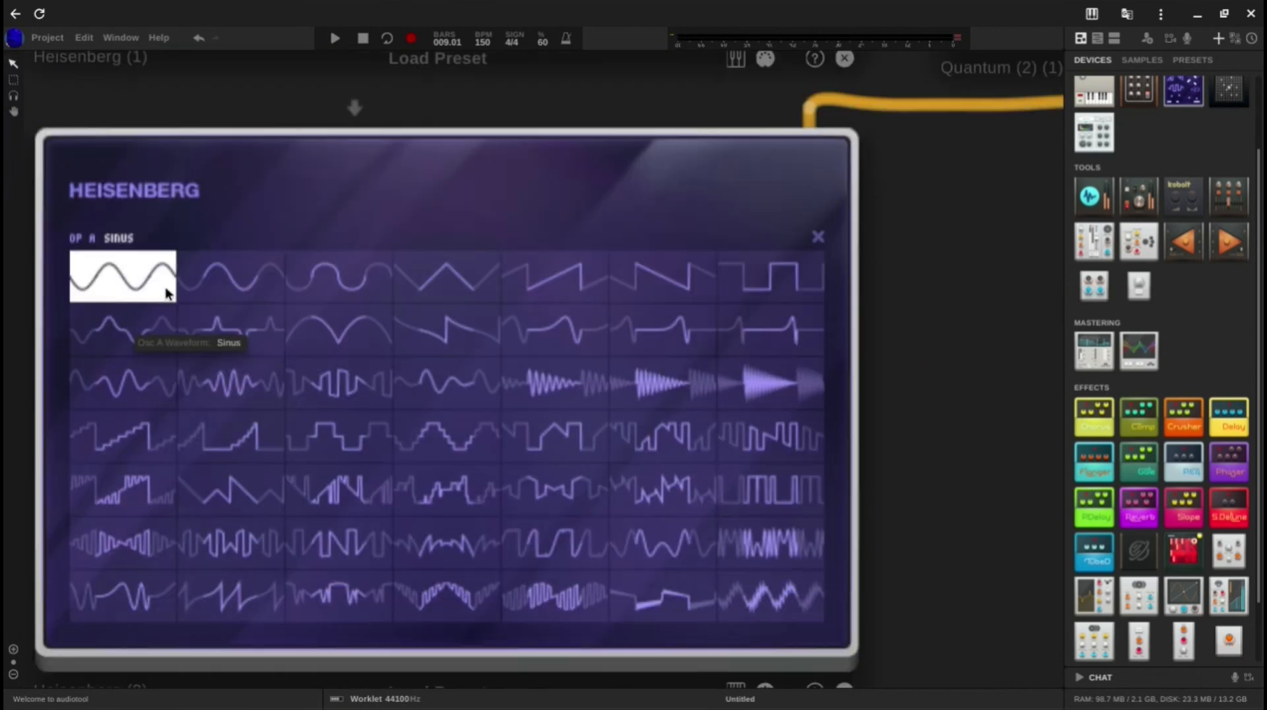
left_click(662, 259)
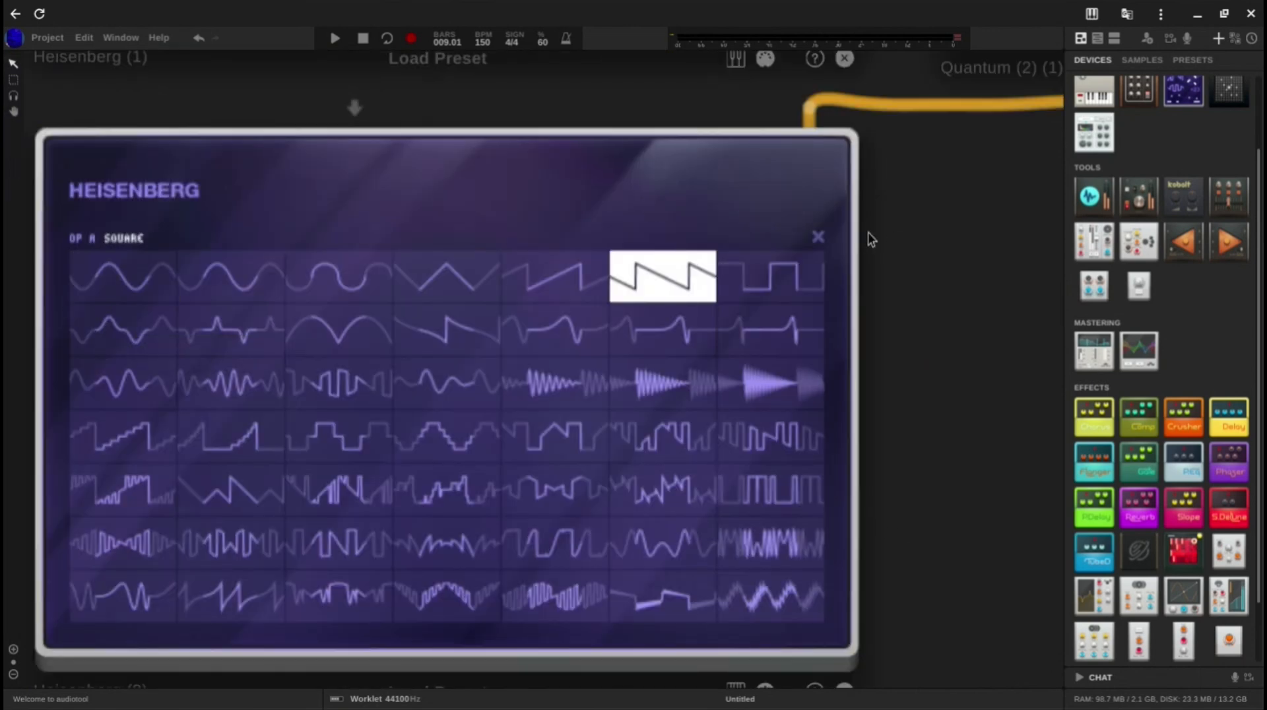
left_click(817, 239)
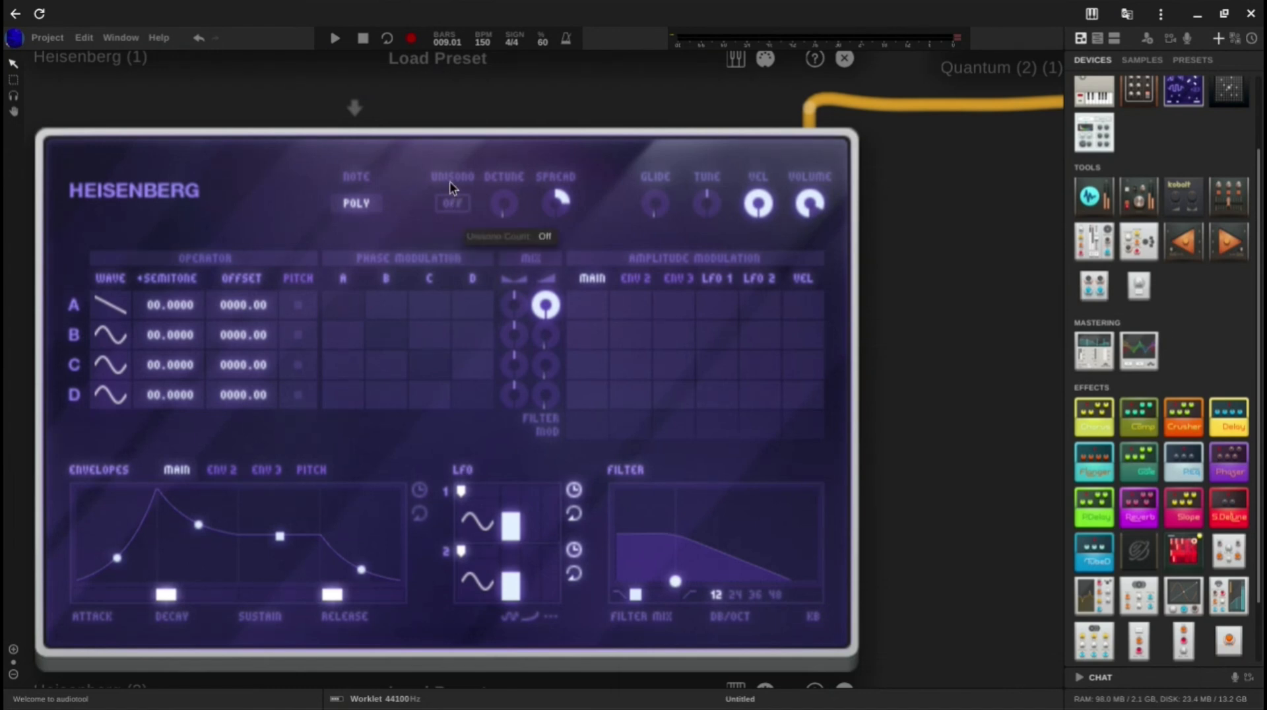
Step: Set the third Heisenberg's unisono to 2 voices with a detune of 18.20 cent, and reduce the spread
left_click_drag(450, 180, 441, 153)
left_click_drag(503, 228, 500, 152)
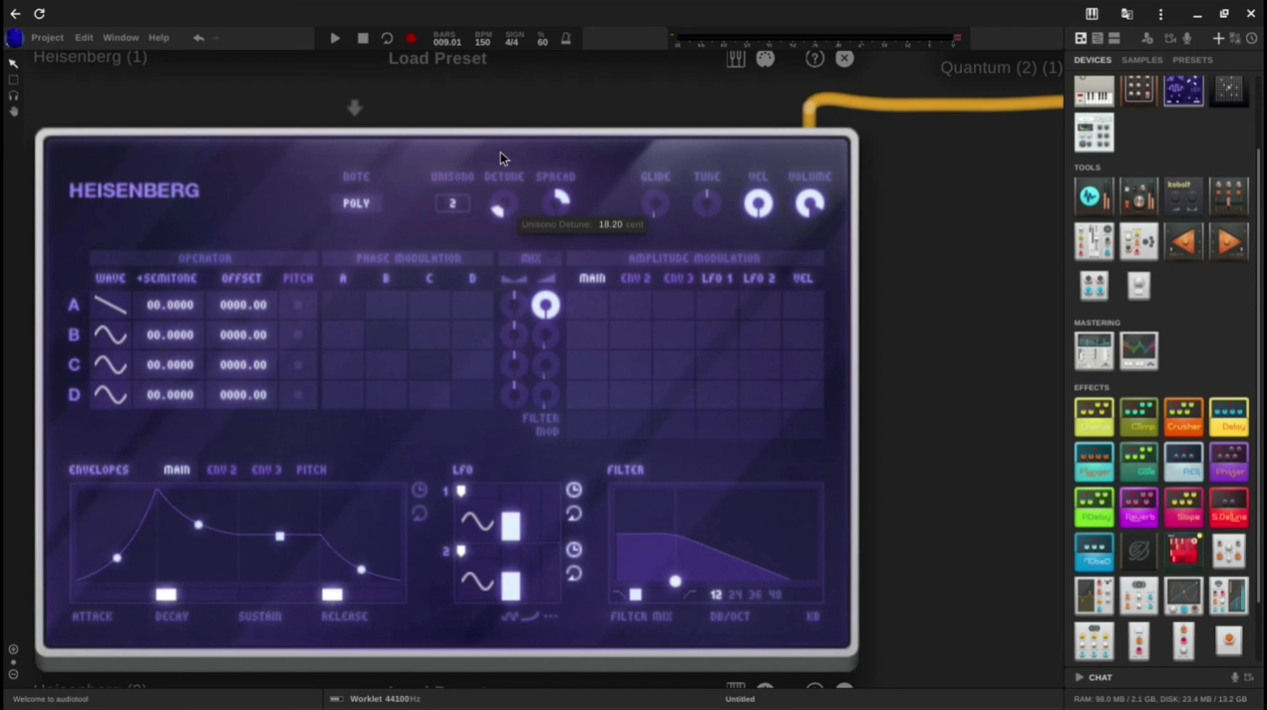
left_click_drag(563, 220, 569, 271)
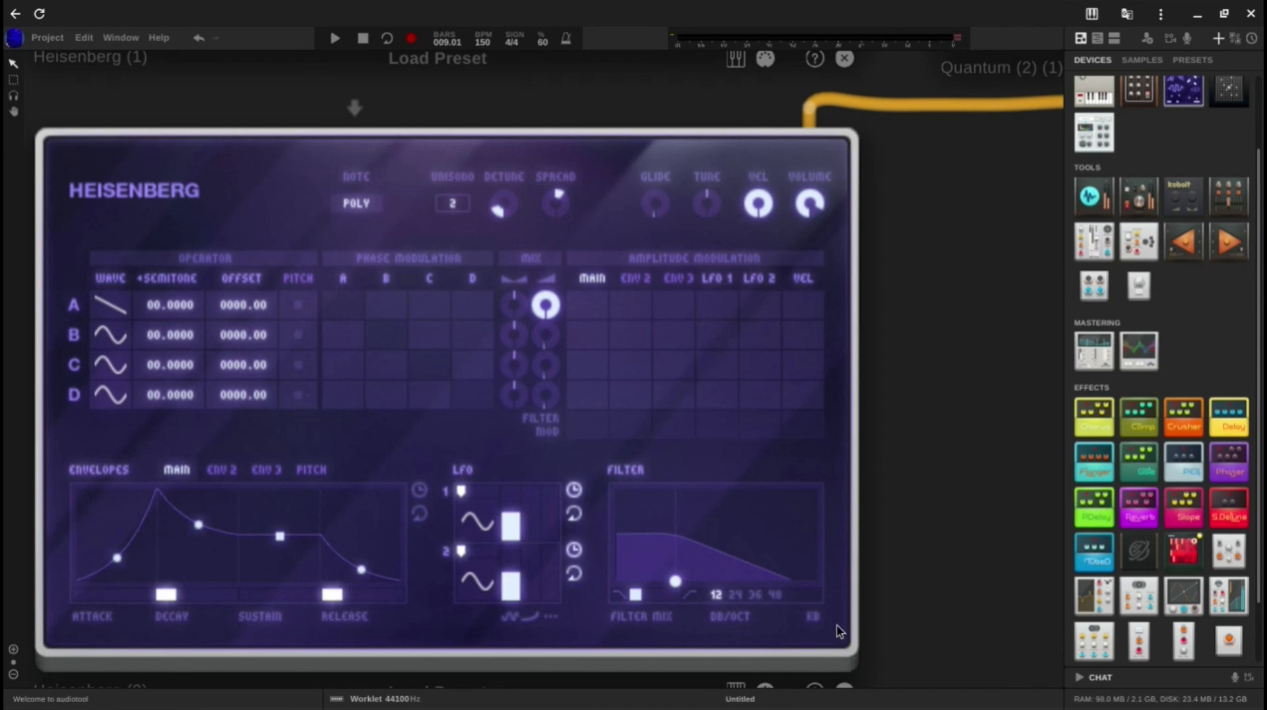
Step: Open the third Heisenberg's on-screen keyboard, set its octave to 2 and sound the lowest note
left_click_drag(917, 608, 942, 512)
left_click(760, 596)
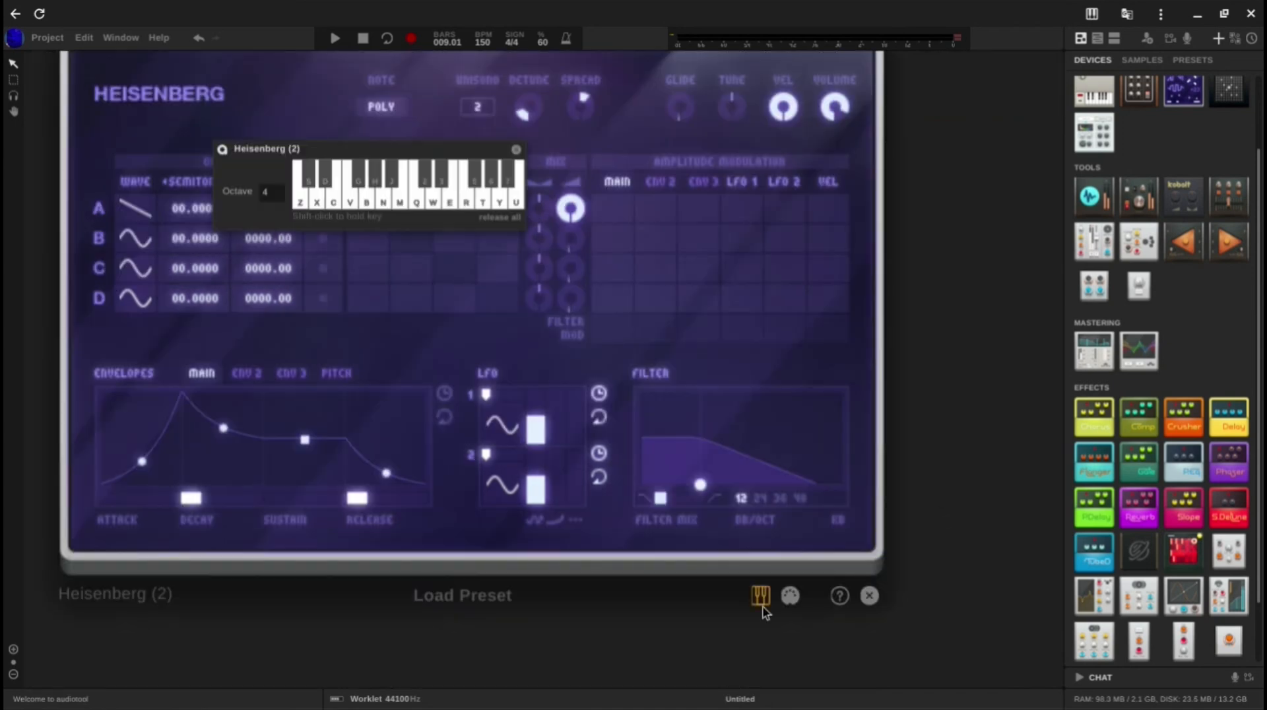
left_click(281, 192)
left_click(281, 192)
key("z")
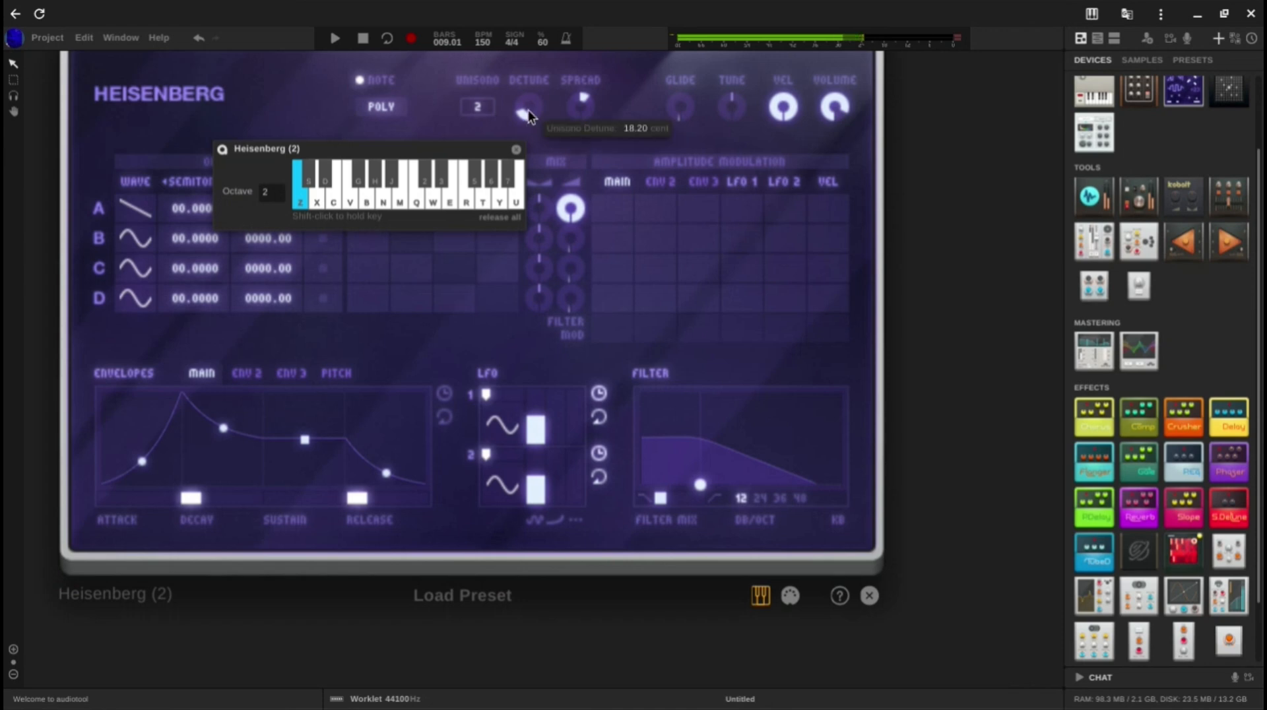
Step: Turn the third Heisenberg's unisono off and raise its main envelope's sustain level to 100% while sounding the low note
left_click_drag(481, 102, 474, 342)
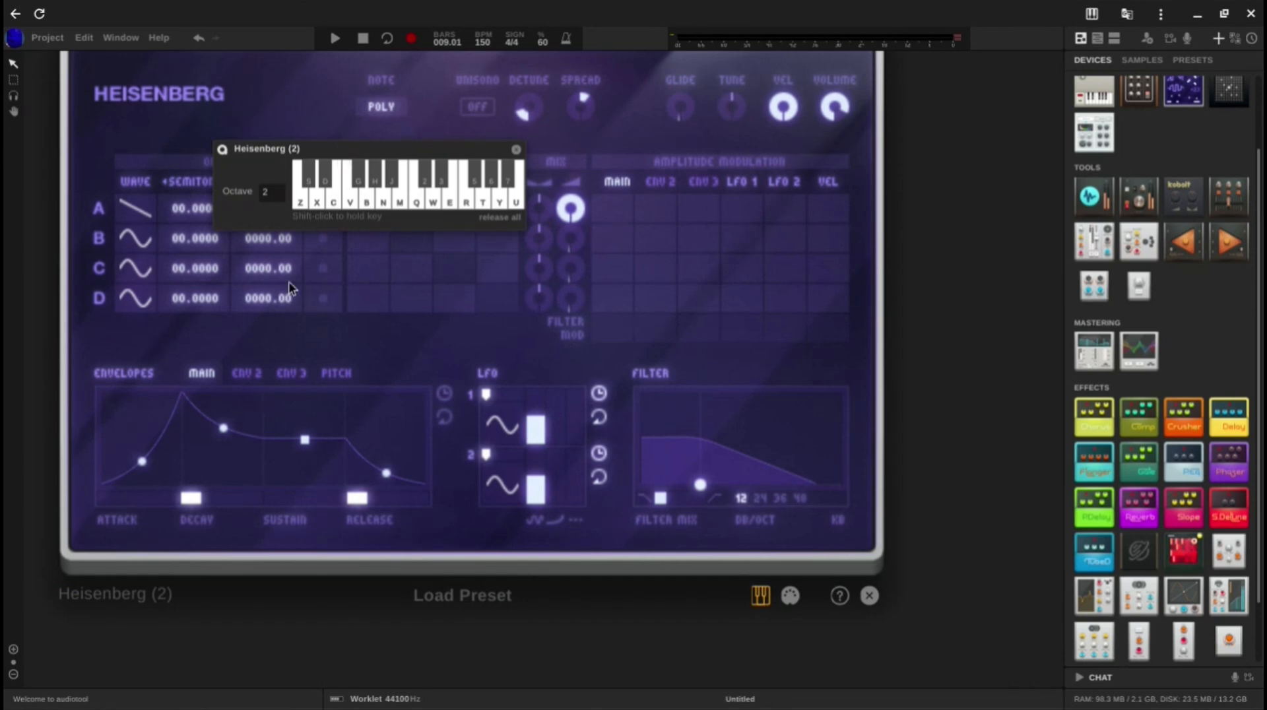
key("z")
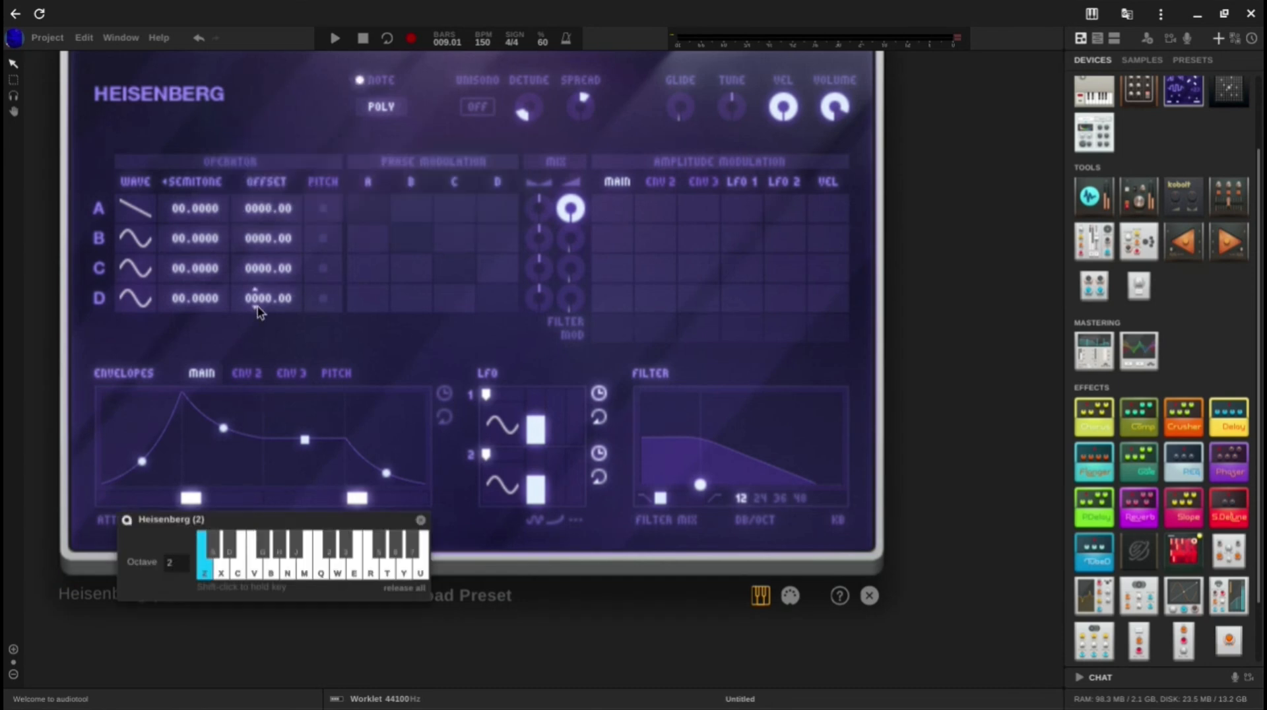
left_click_drag(315, 444, 303, 339)
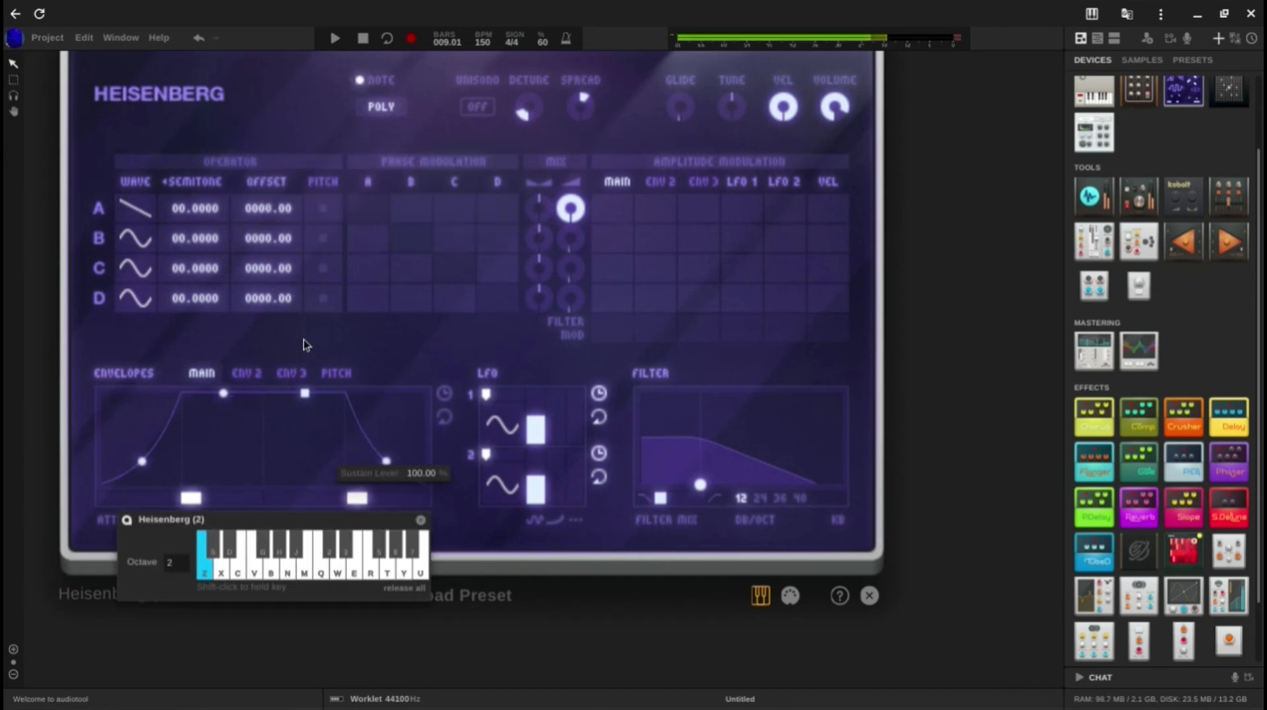
Step: Set operator B's waveform to Square on the third Heisenberg and close the waveform chooser
mouse_move(690, 475)
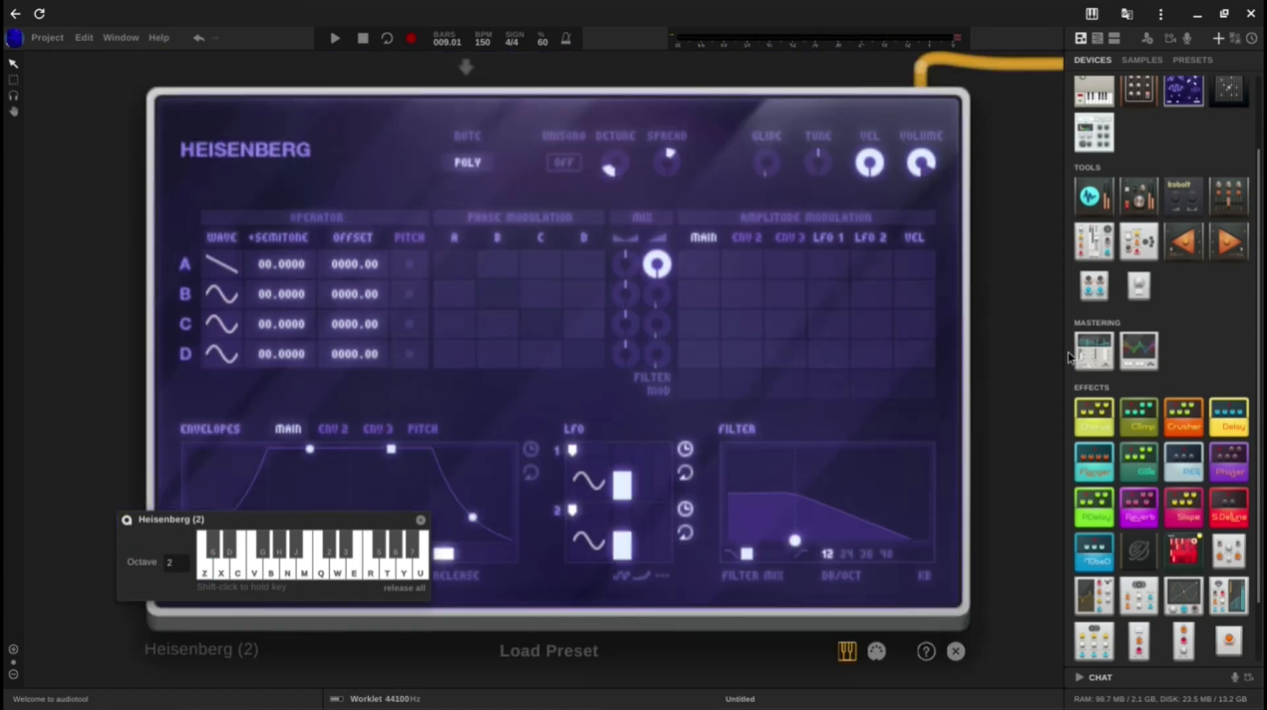
left_click(218, 297)
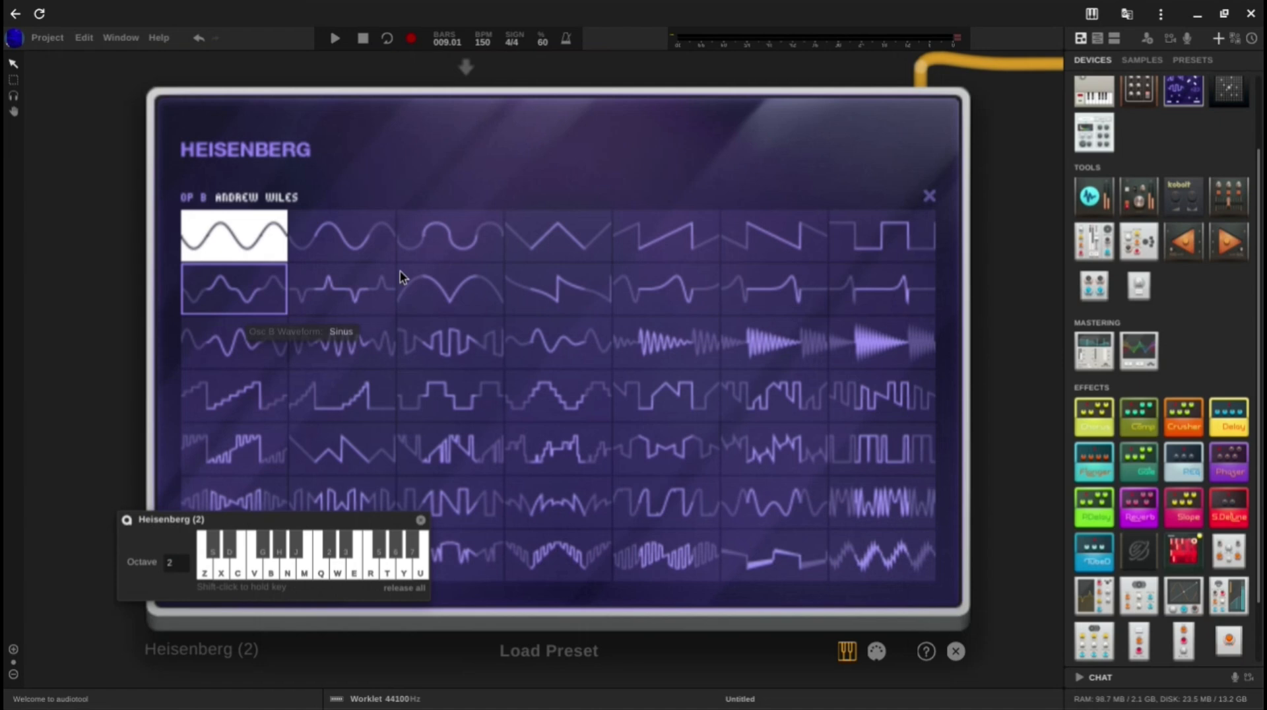
left_click(881, 236)
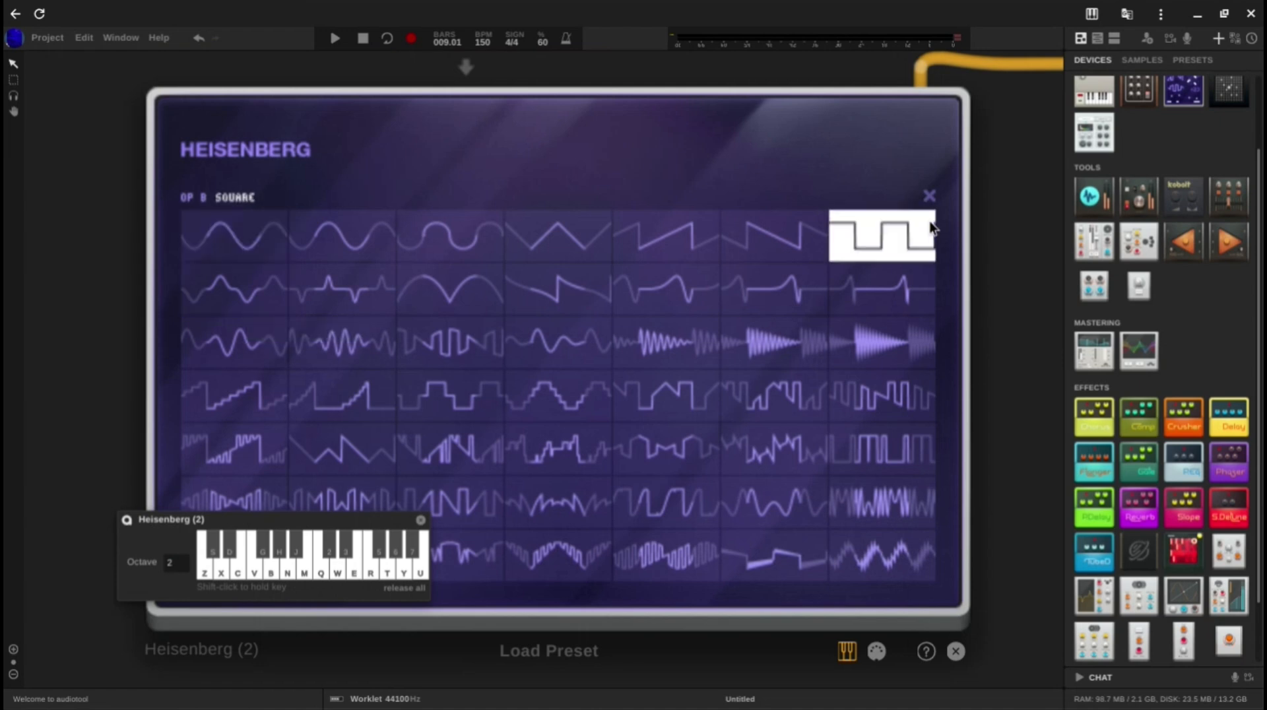
left_click(789, 198)
Step: Raise operator B's gain to about -14.4 dB and set the filter slope to 36 dB, sounding the low note to check
left_click_drag(665, 290, 694, 99)
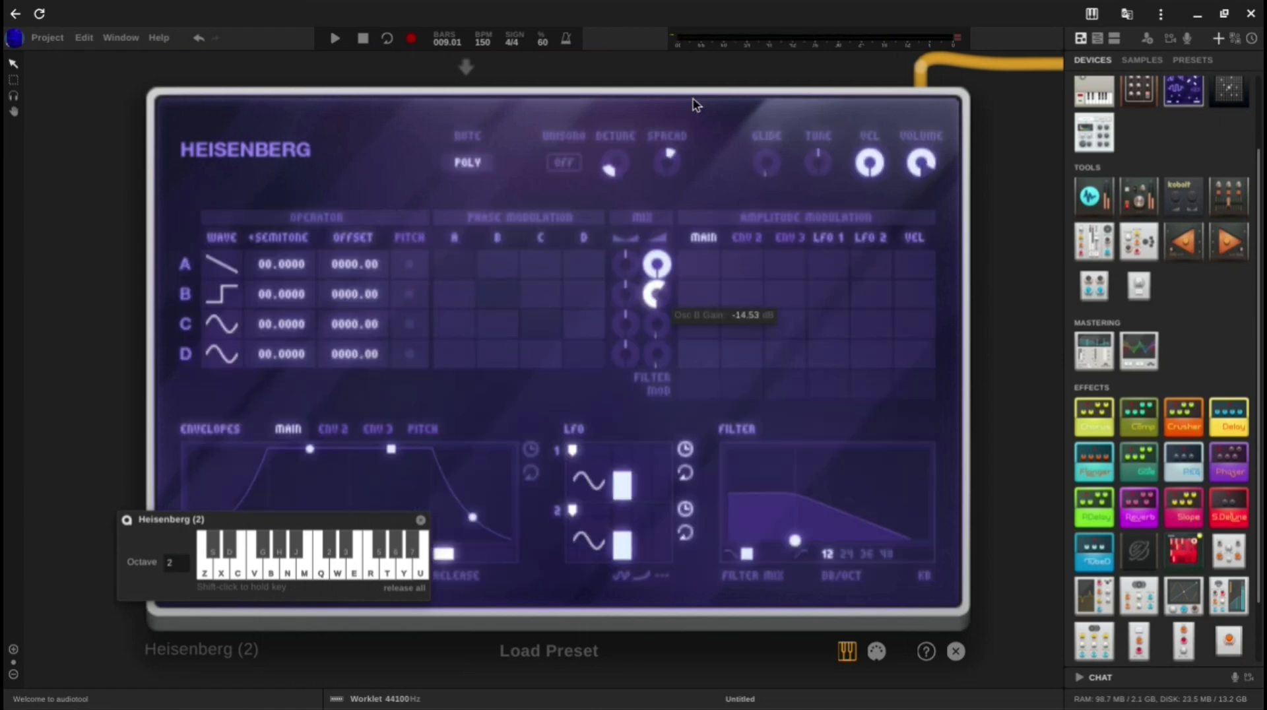
key("z")
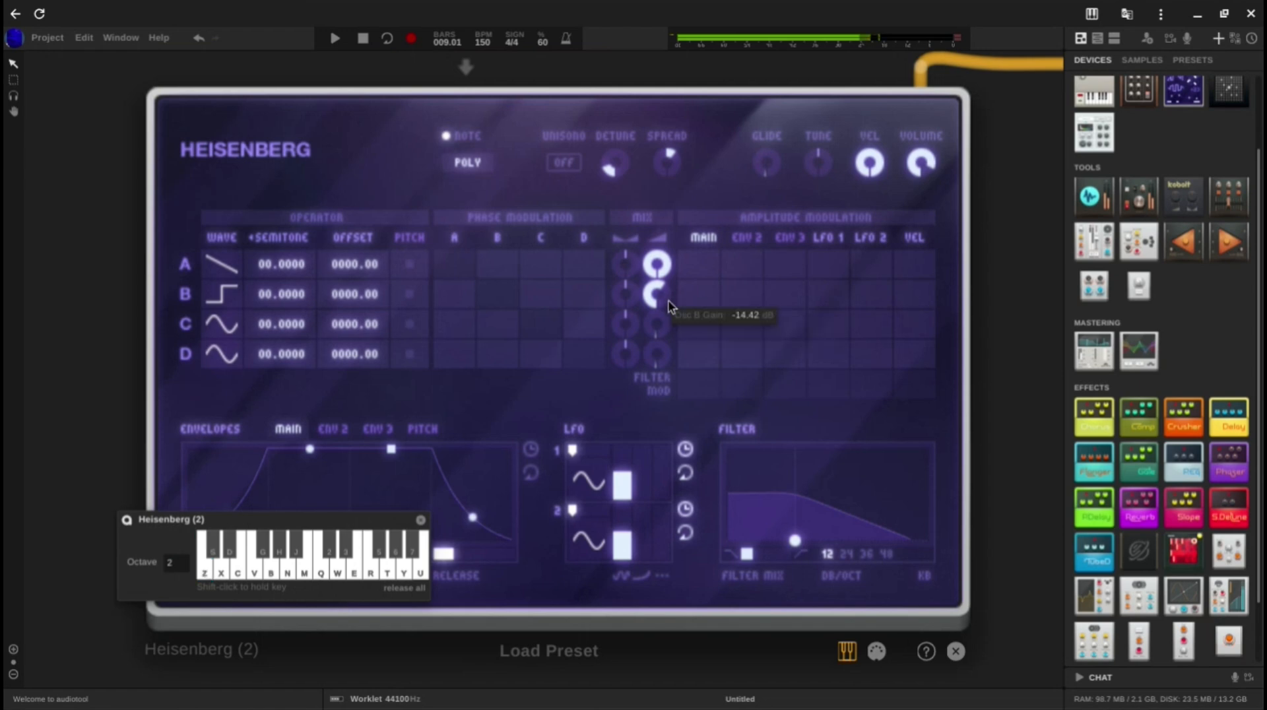
left_click(866, 554)
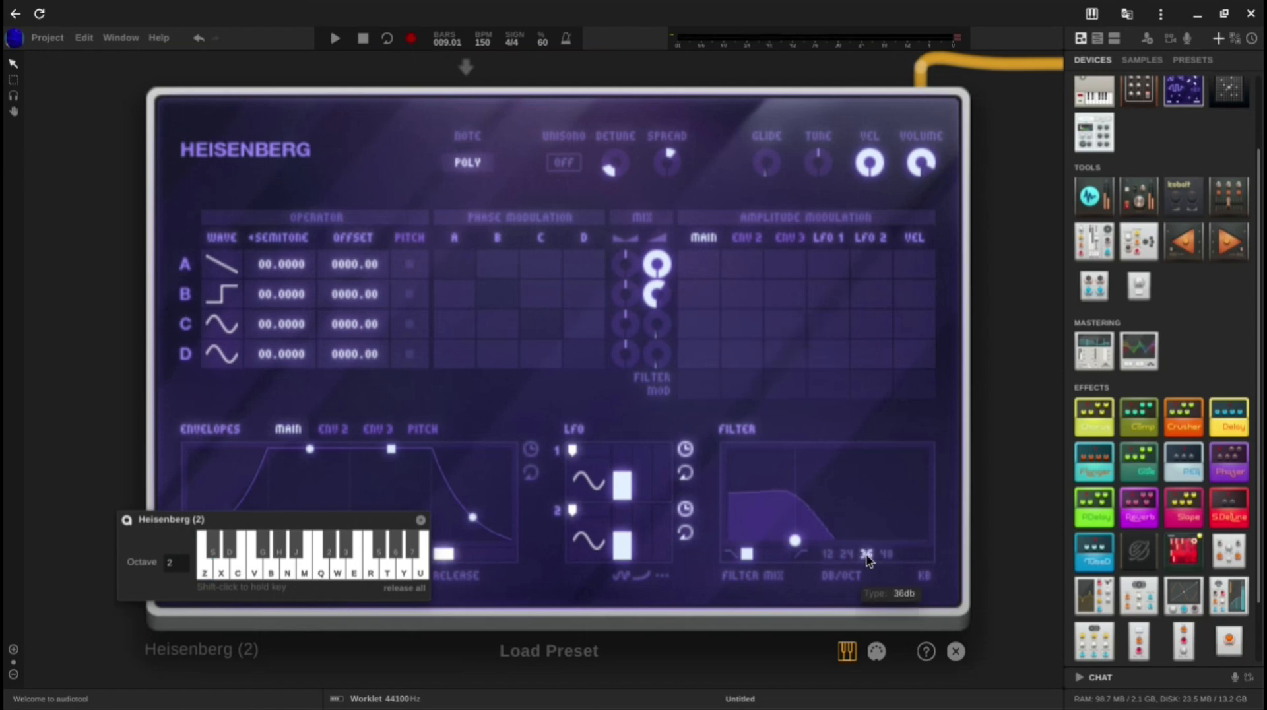
key("z")
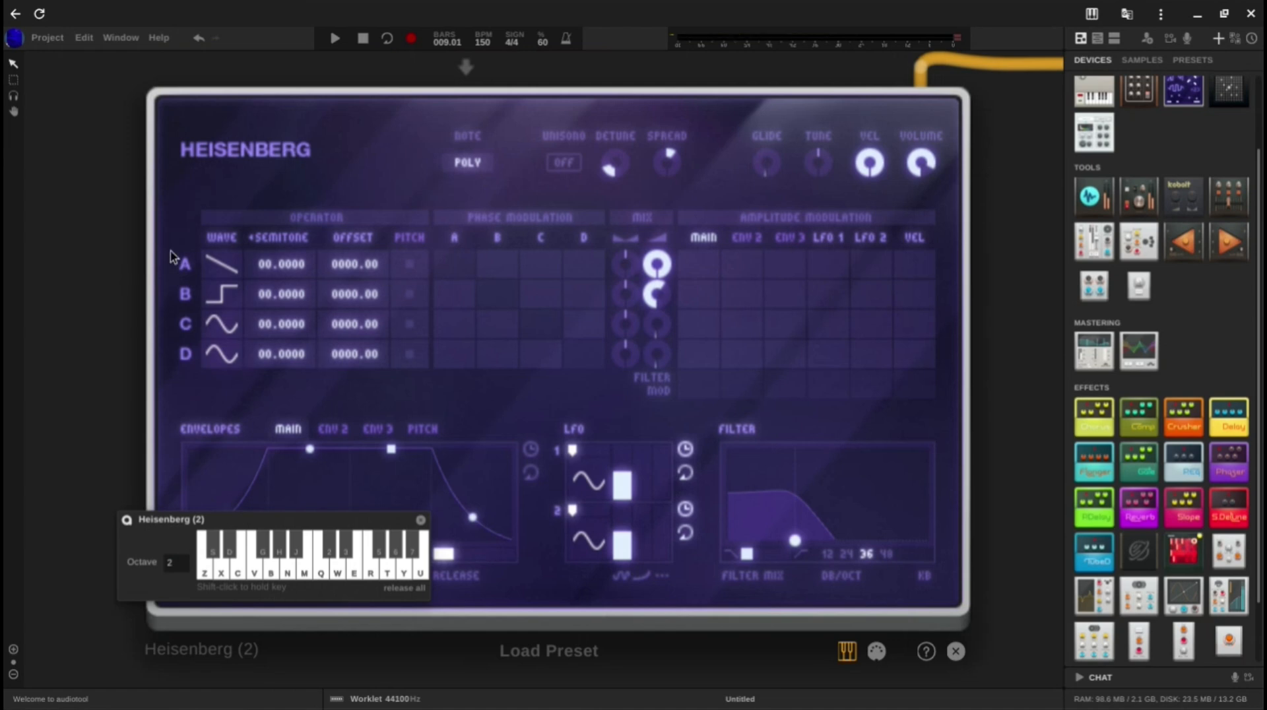
Step: Audition the Peter Higgs, Blaise Pascal, Alan Turing and Gottfried Wilhelm Leibniz waveforms on operator A, and return it to Sawtooth Down
left_click(221, 264)
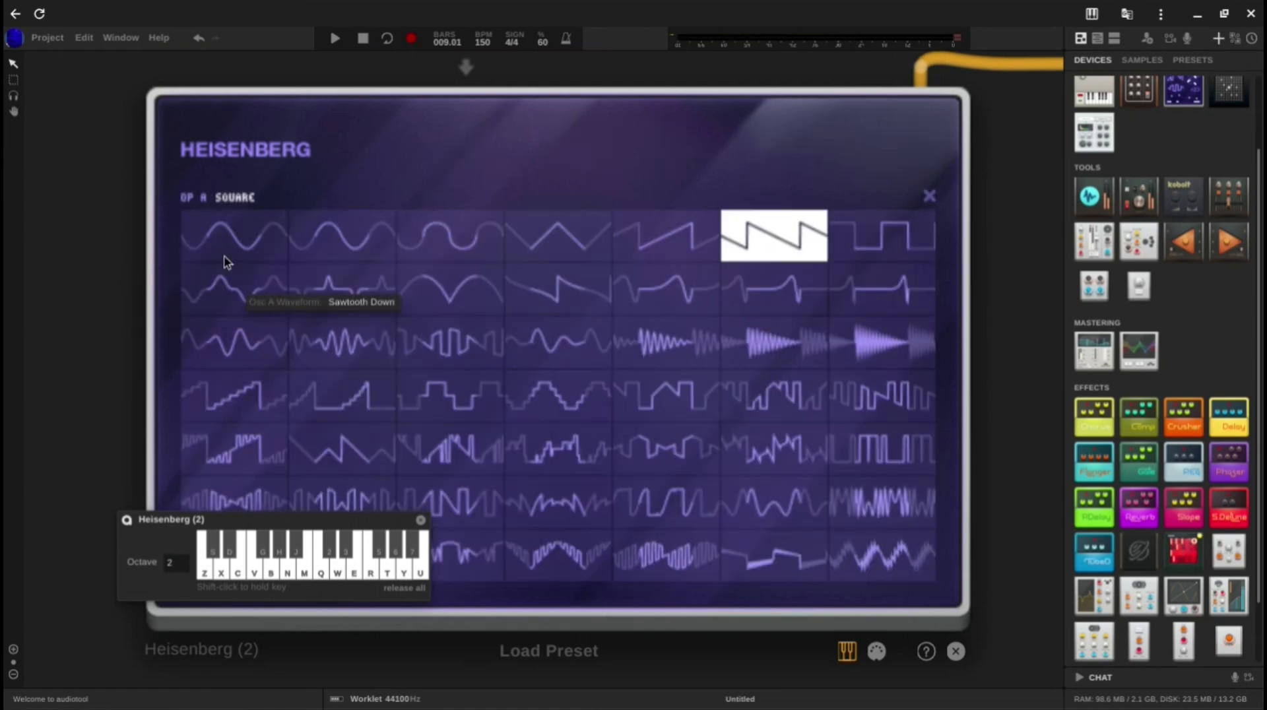
left_click(518, 298)
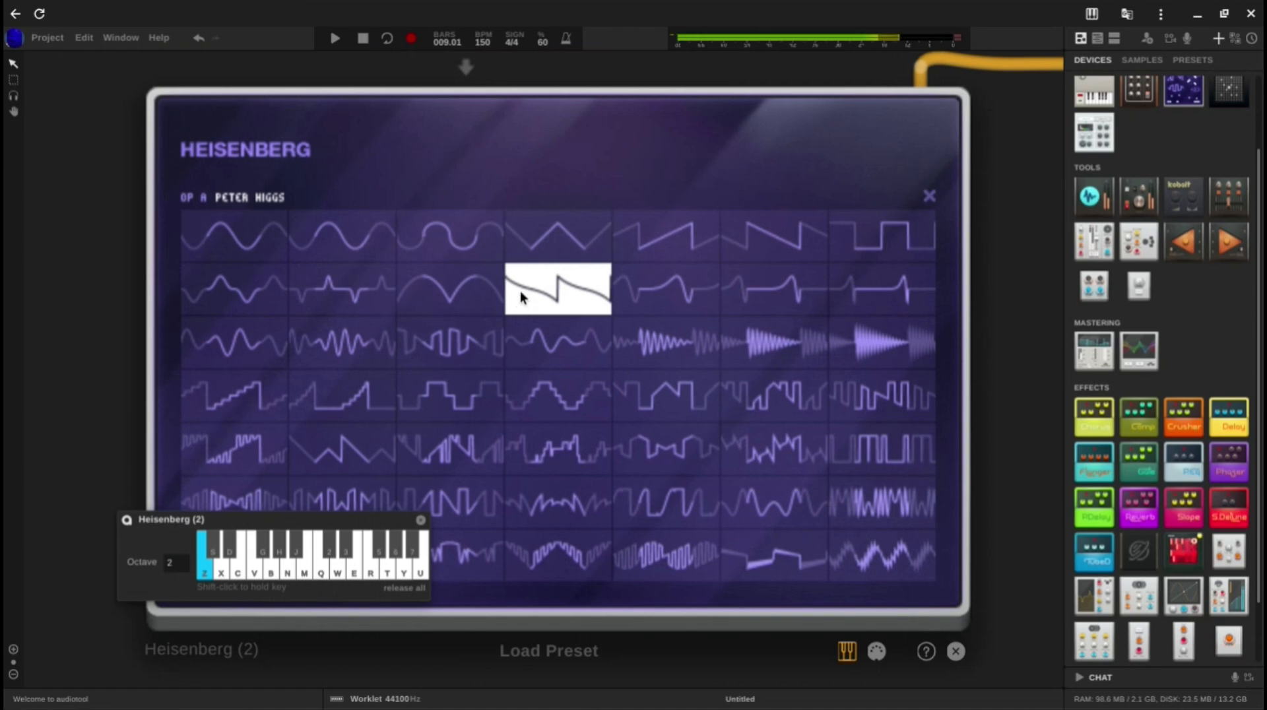
left_click(250, 396)
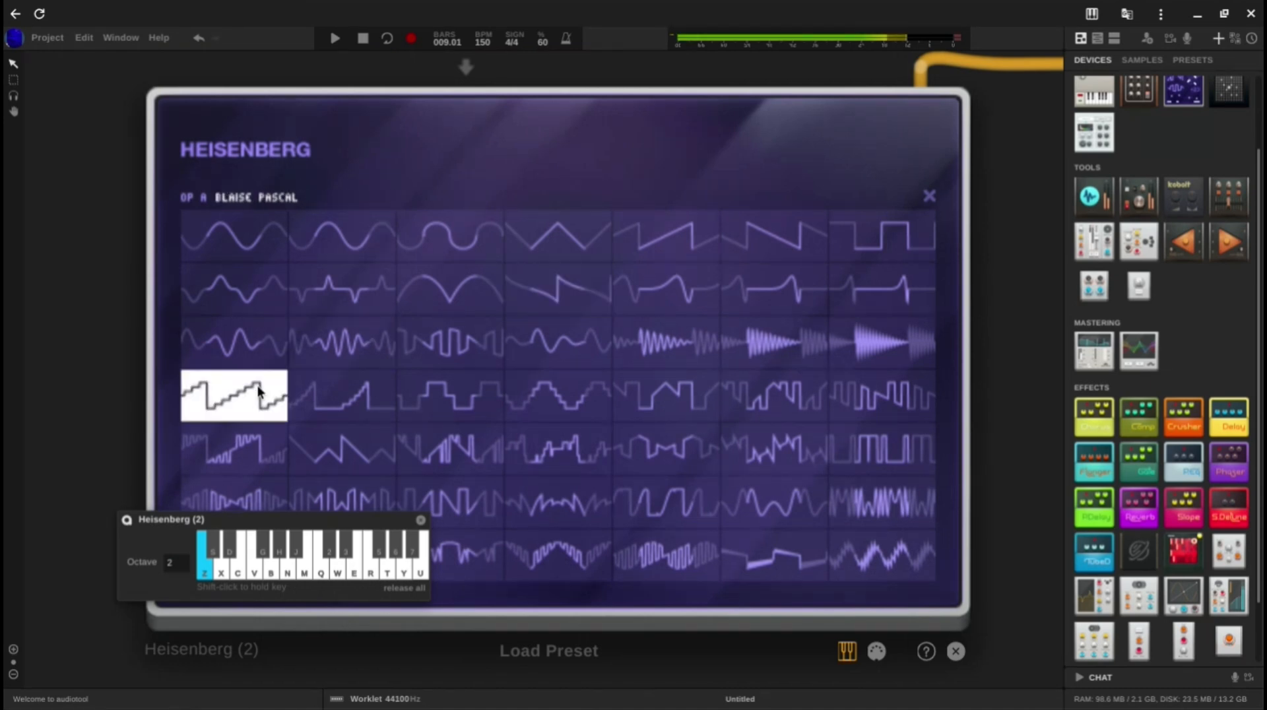
left_click(743, 282)
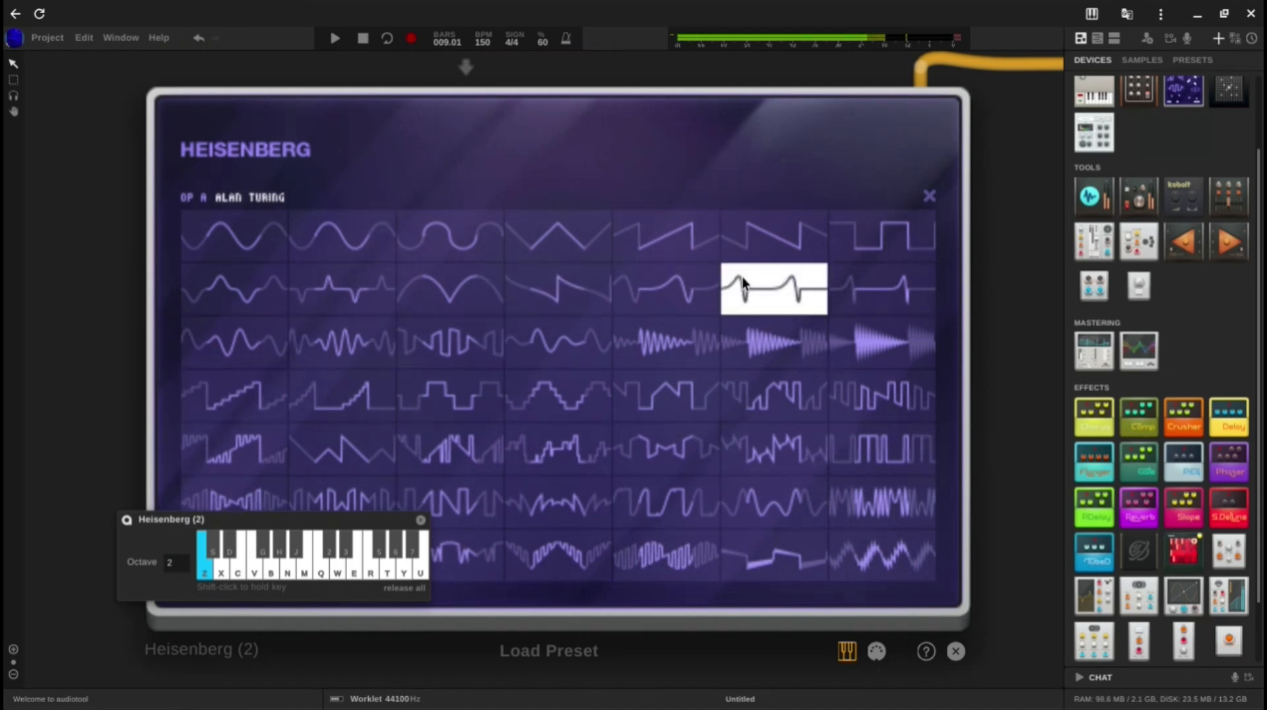
left_click(642, 291)
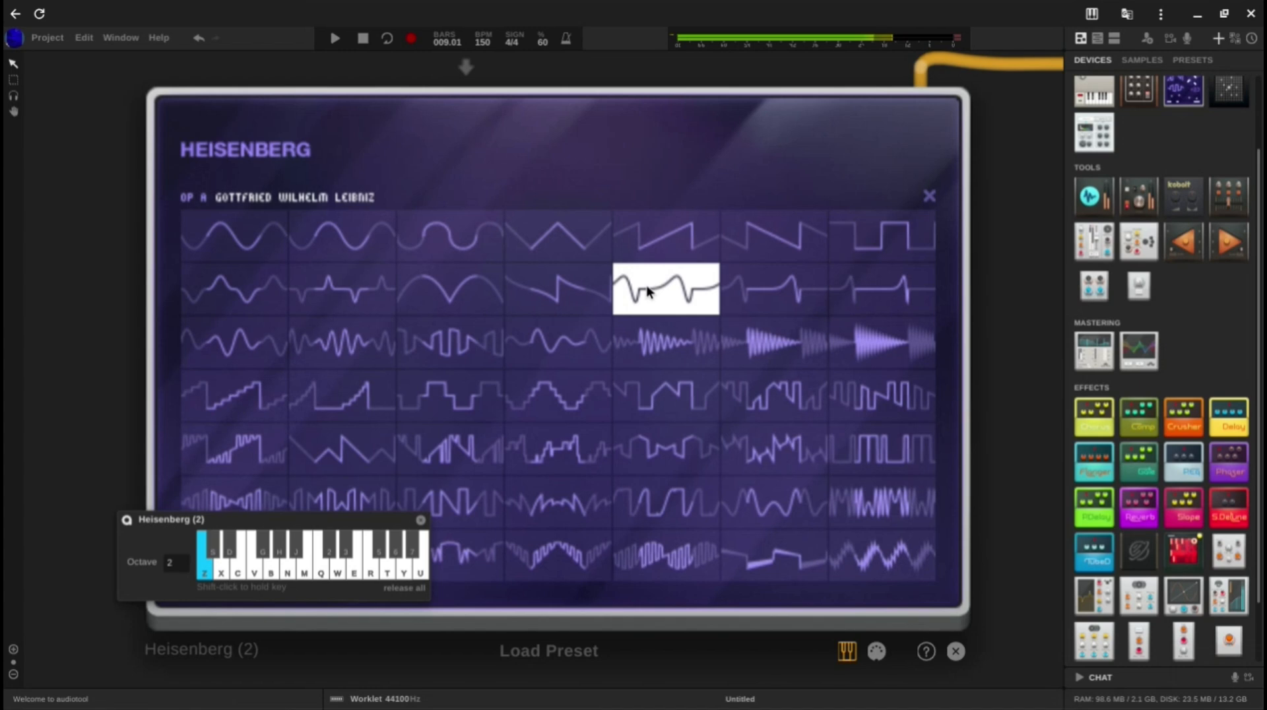
left_click(727, 231)
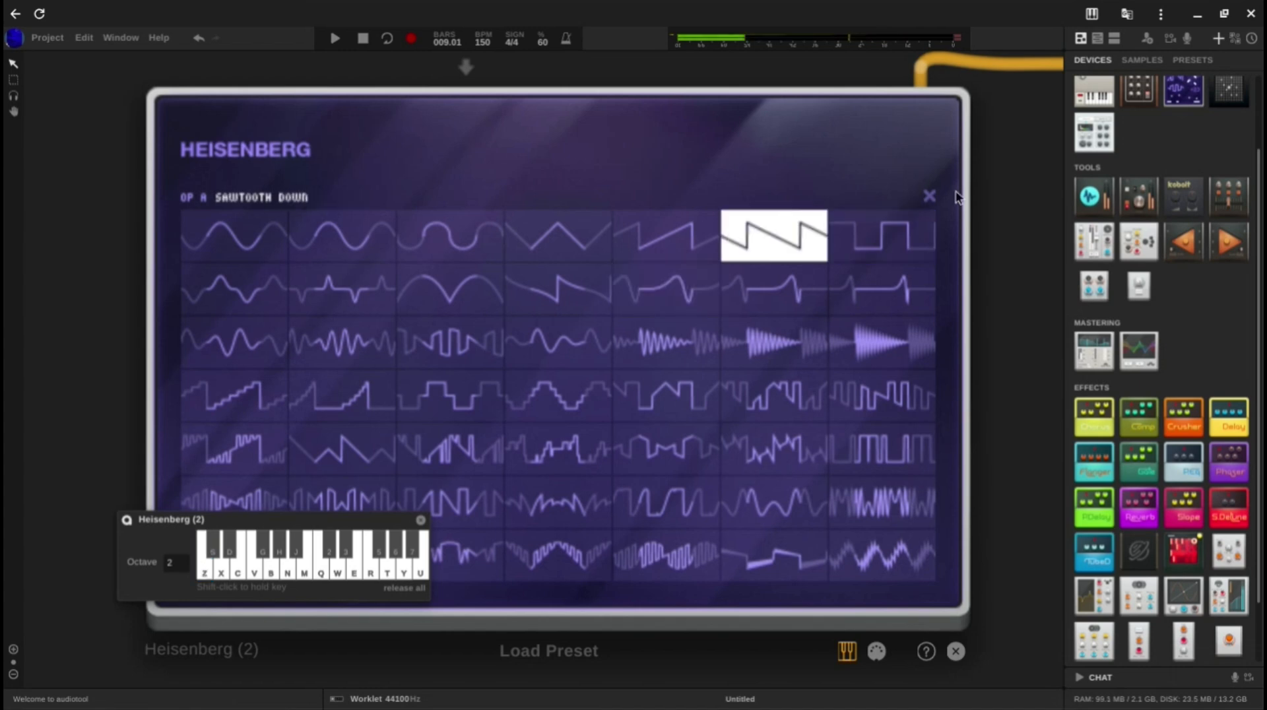
left_click(929, 196)
Step: Add a Quantum beside the third Heisenberg and patch it into that synth's output cable
scroll(931, 193, "down", 3)
left_click_drag(984, 227, 583, 362)
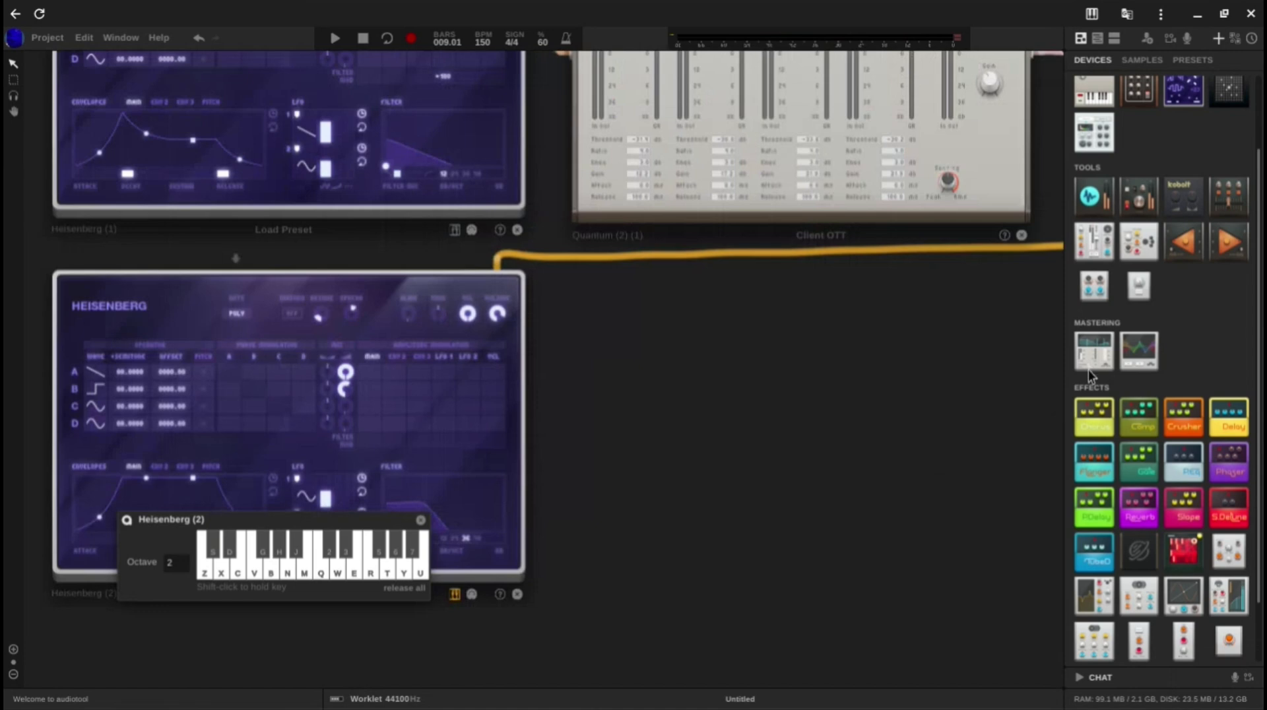
left_click_drag(1093, 371, 598, 382)
left_click_drag(809, 378, 597, 385)
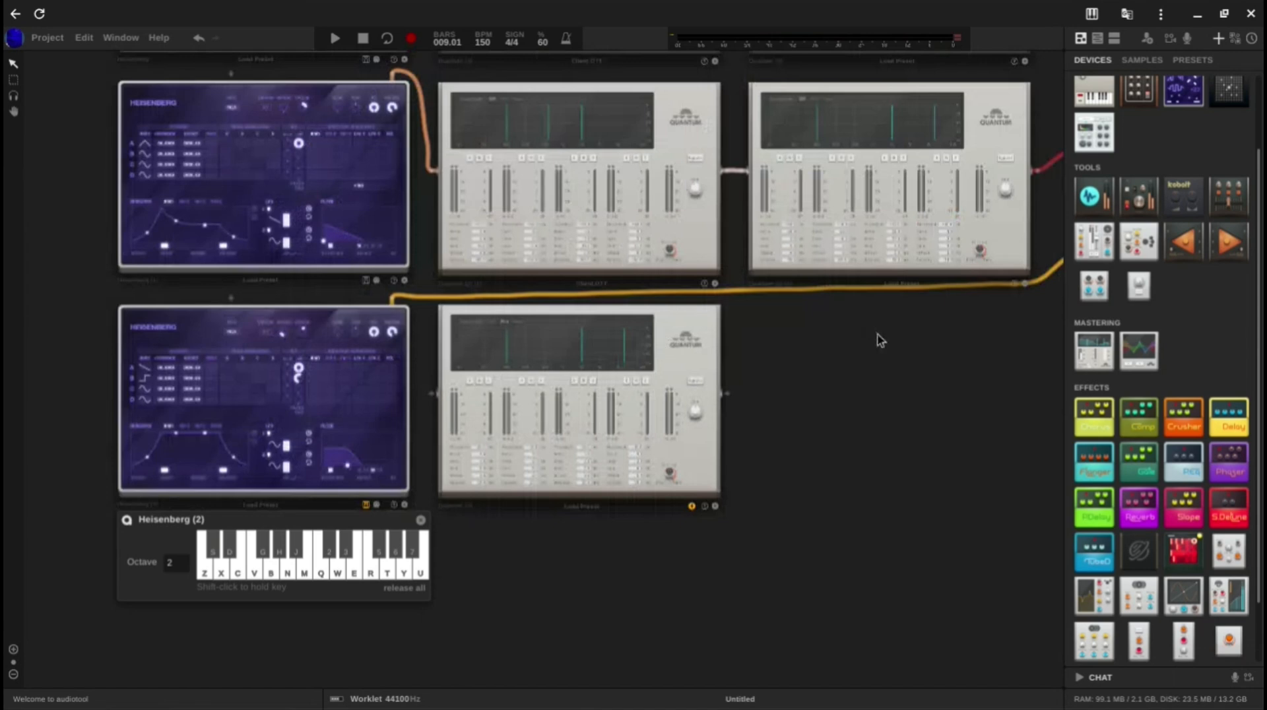
right_click(677, 357)
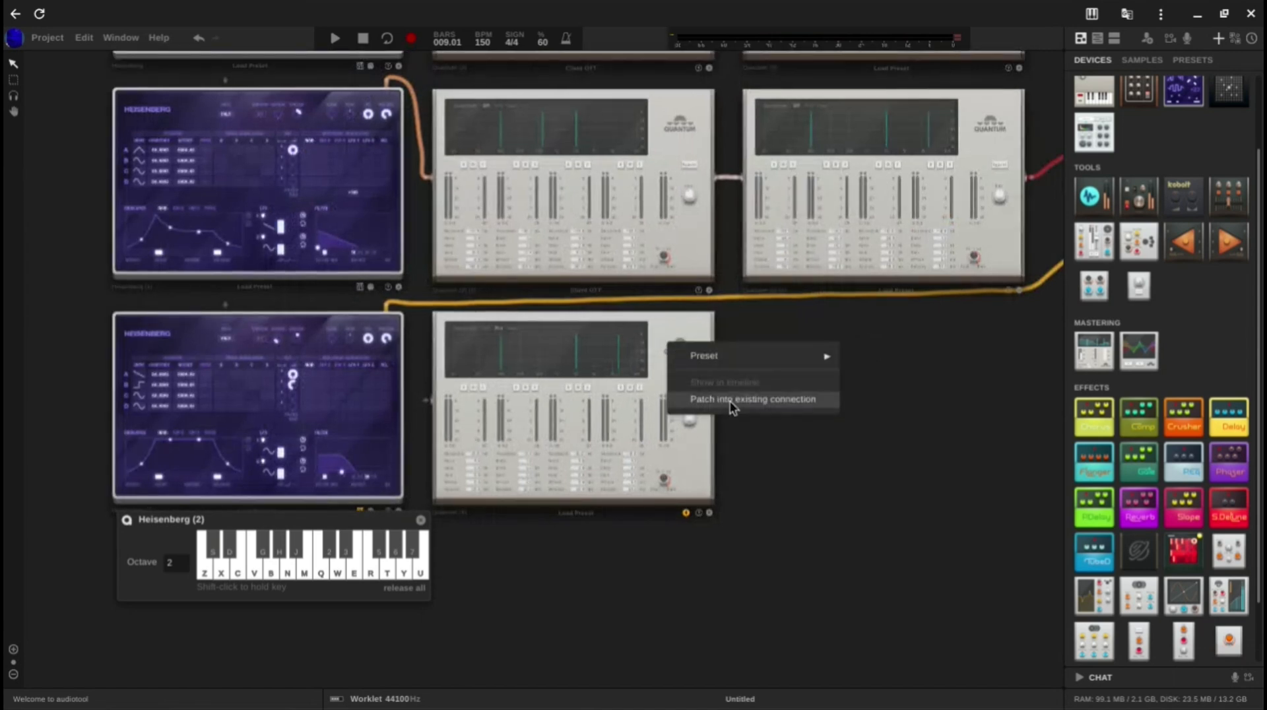
left_click(730, 399)
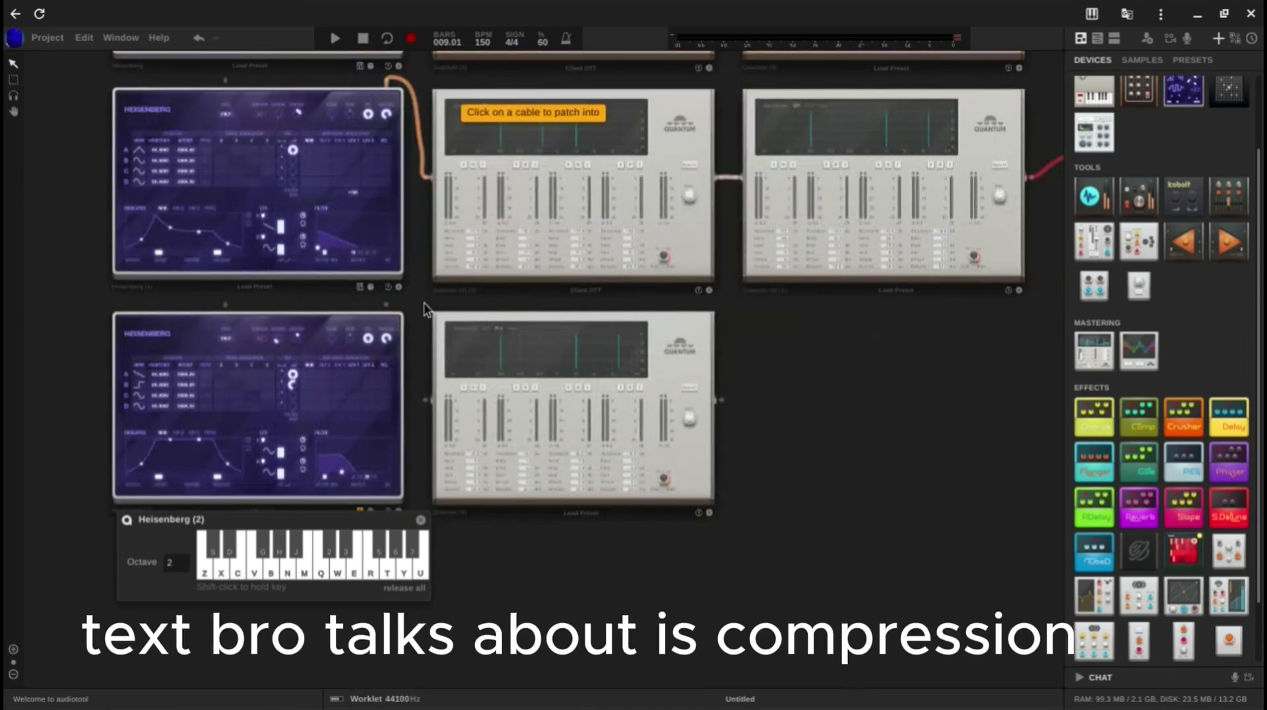
left_click(424, 303)
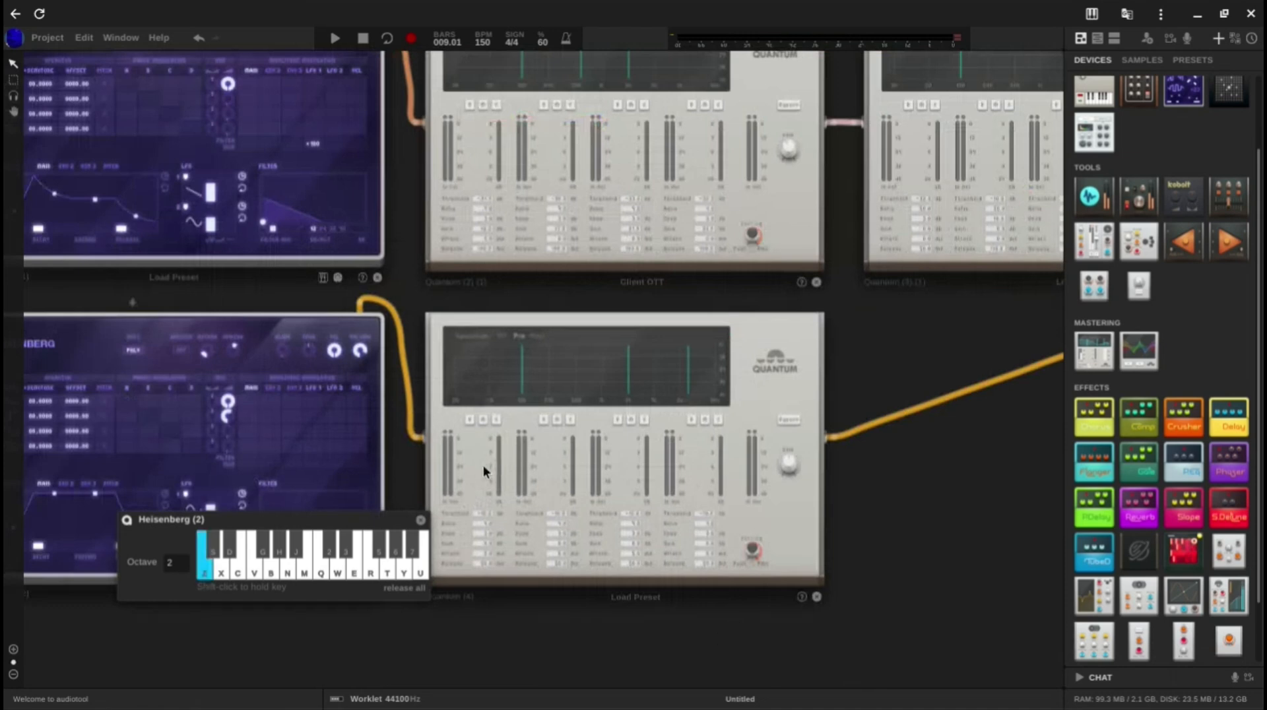
Step: Lower operator B's gain on the third Heisenberg while checking the low note's spectrum in the new Quantum
key("z")
scroll(476, 461, "up", 3)
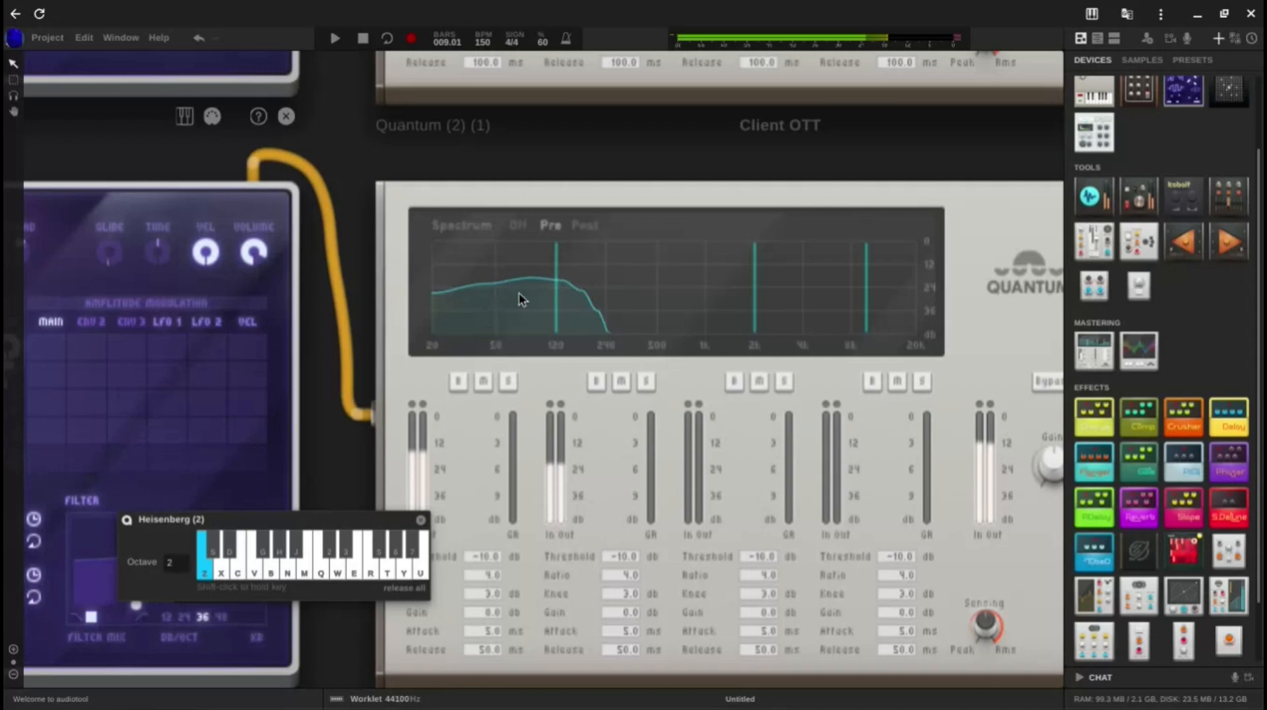
scroll(519, 292, "down", 3)
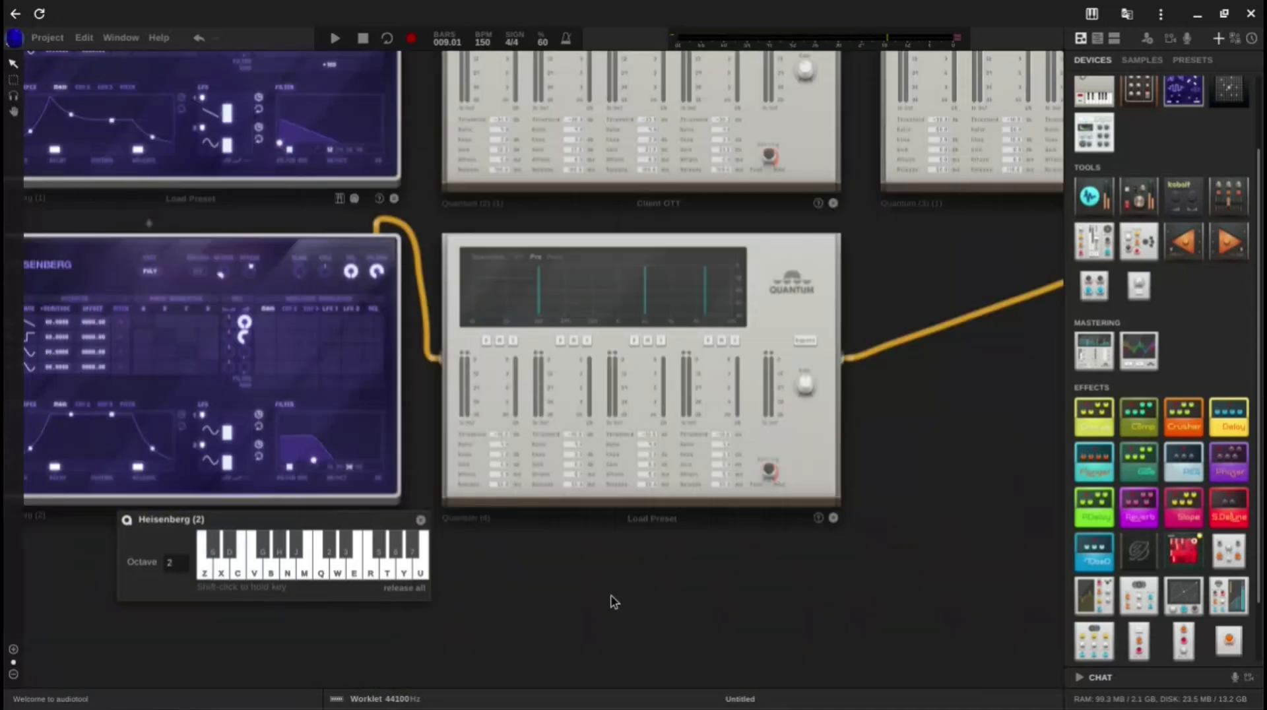
left_click_drag(611, 597, 912, 594)
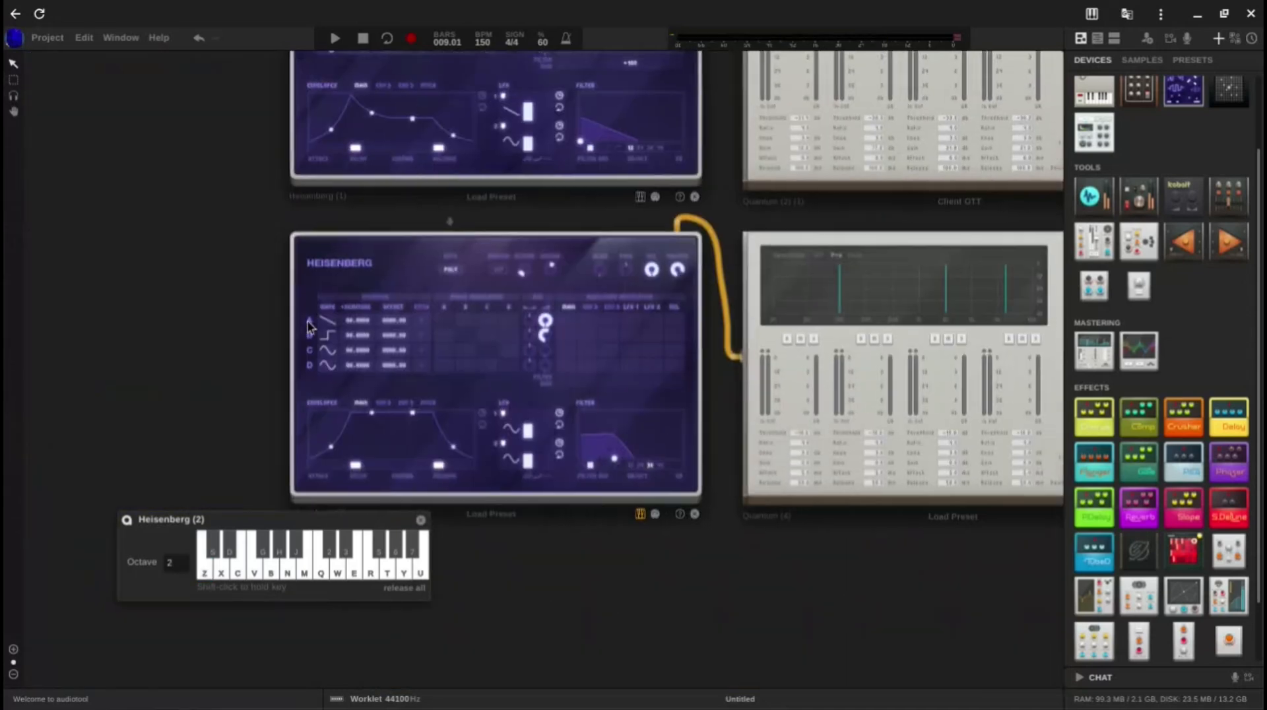
scroll(318, 328, "up", 3)
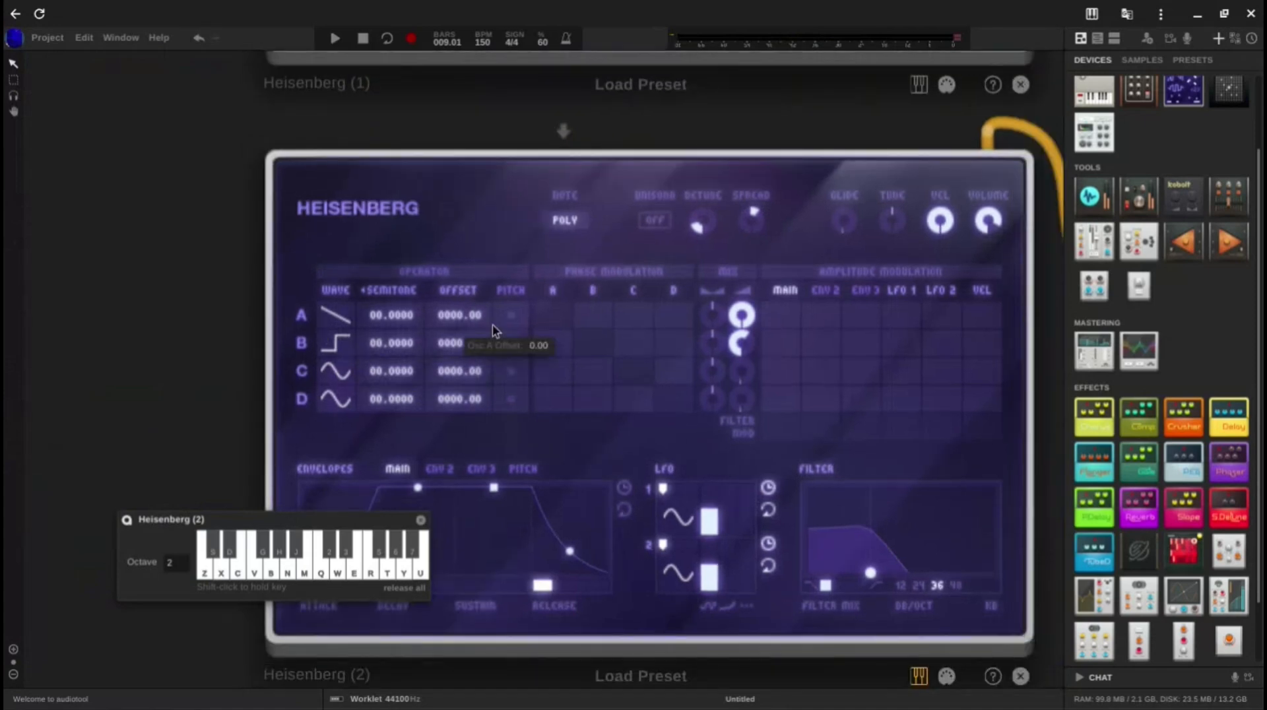
scroll(495, 328, "up", 1)
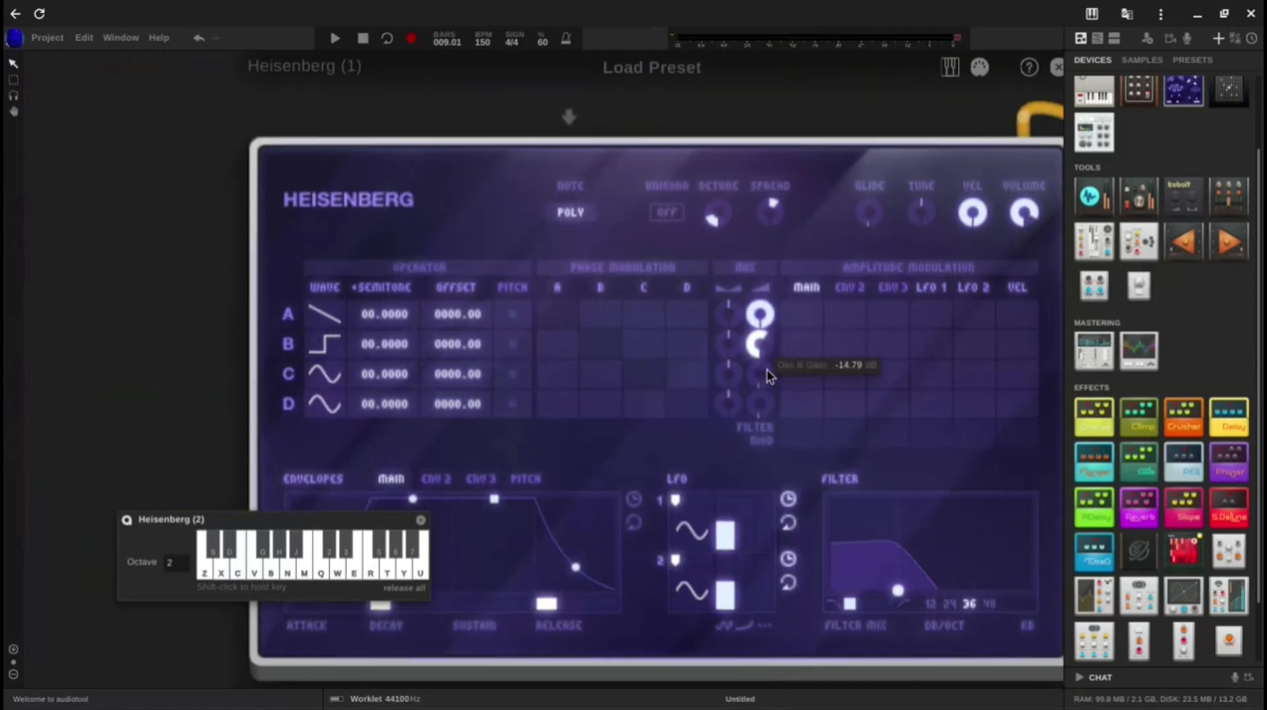
key("z")
left_click_drag(767, 370, 768, 415)
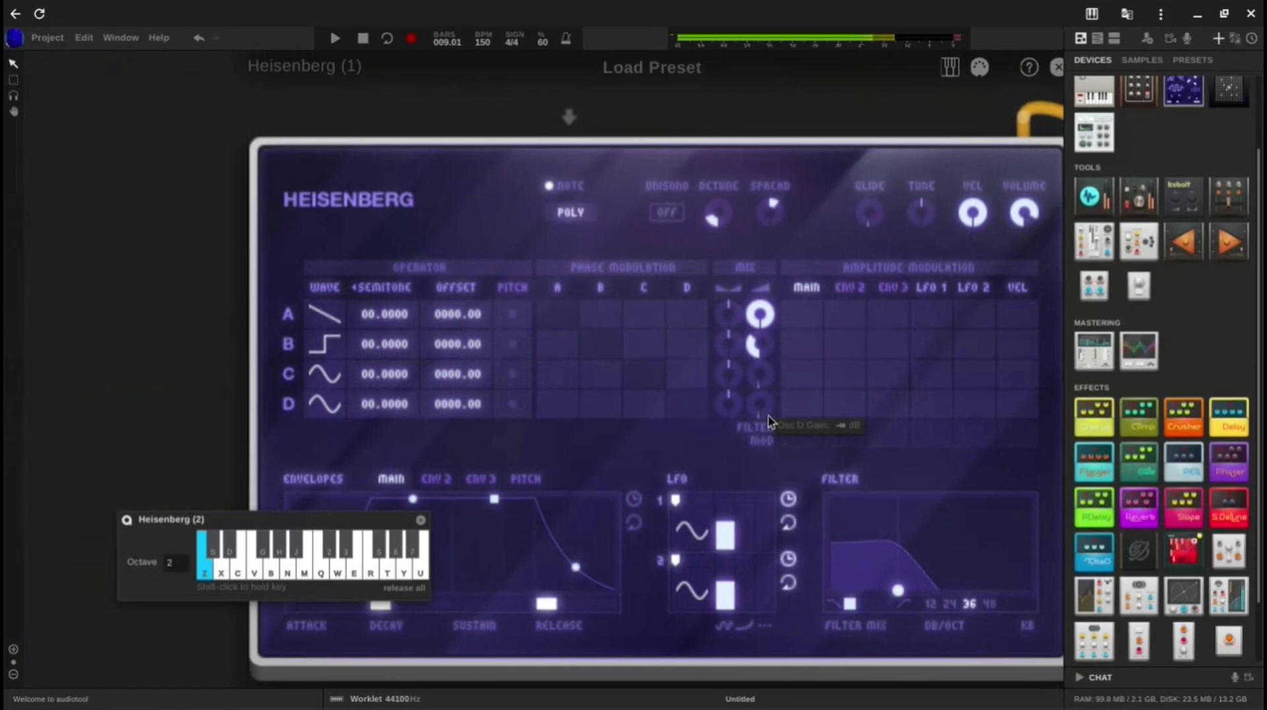
scroll(768, 424, "down", 4)
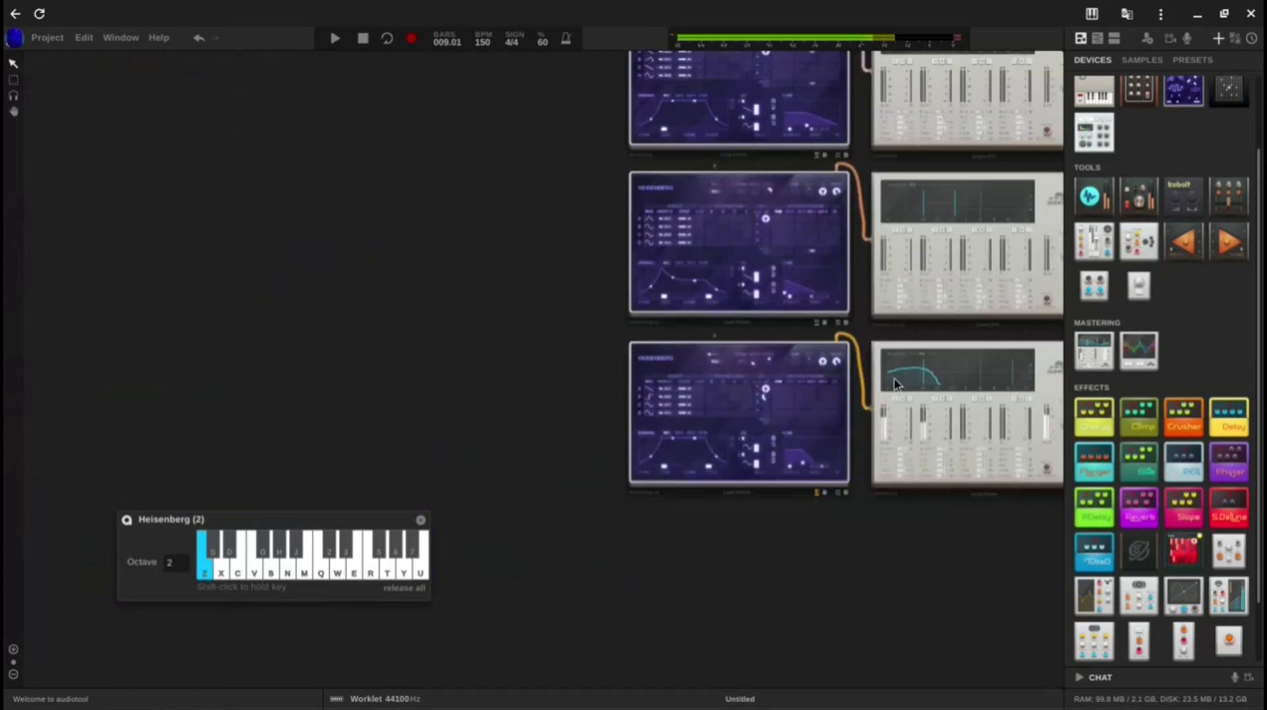
scroll(903, 372, "up", 4)
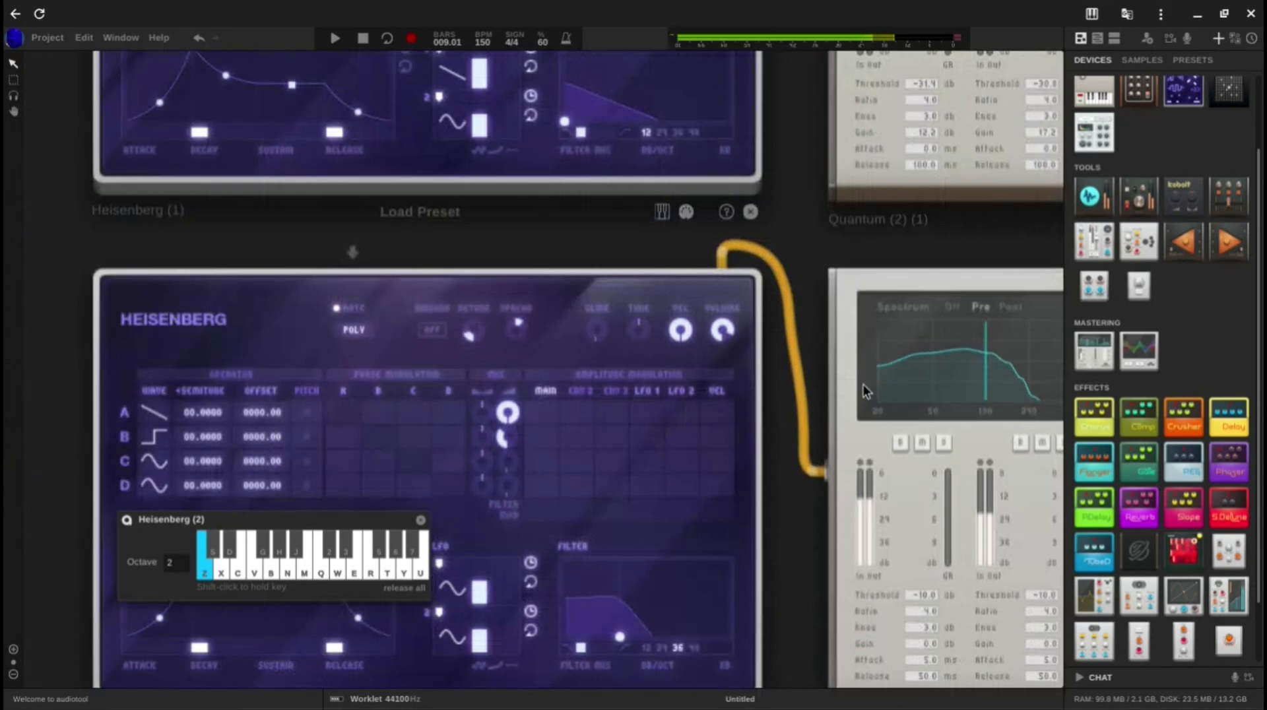
Step: Compare the low note's spectrum with operator B turned fully down, and raise operator B's gain partway again
scroll(863, 384, "down", 3)
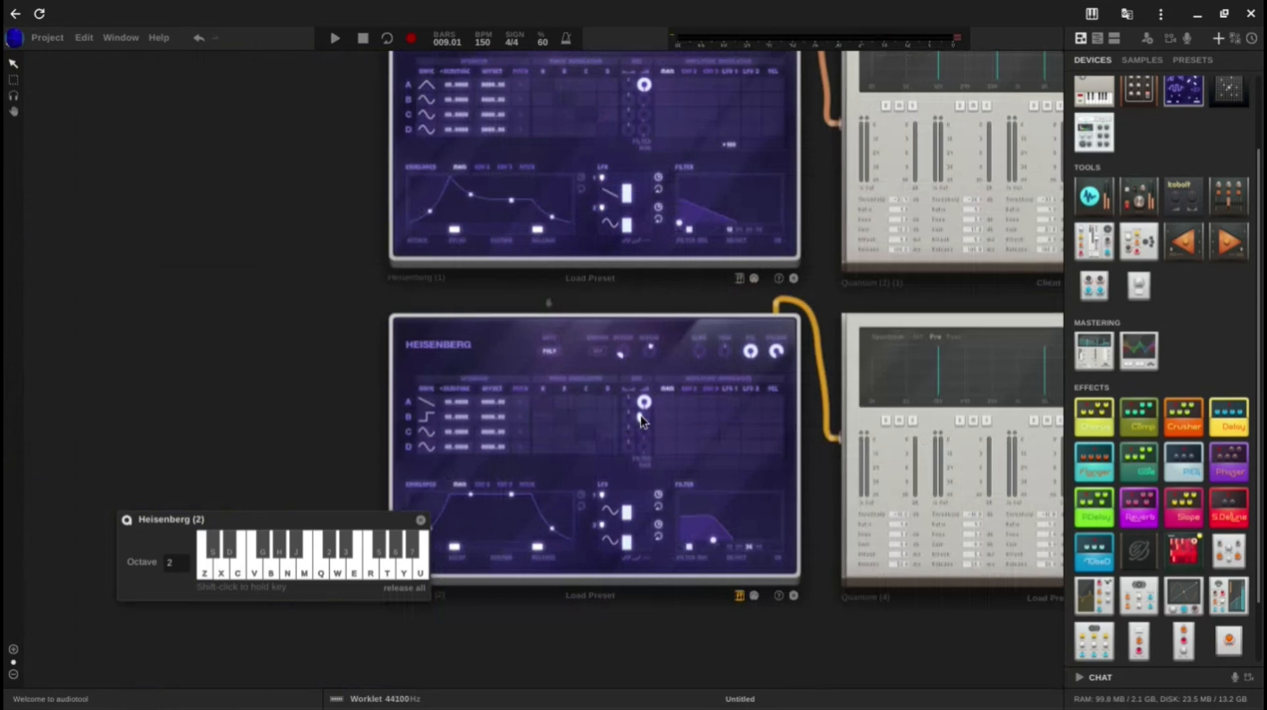
key("z")
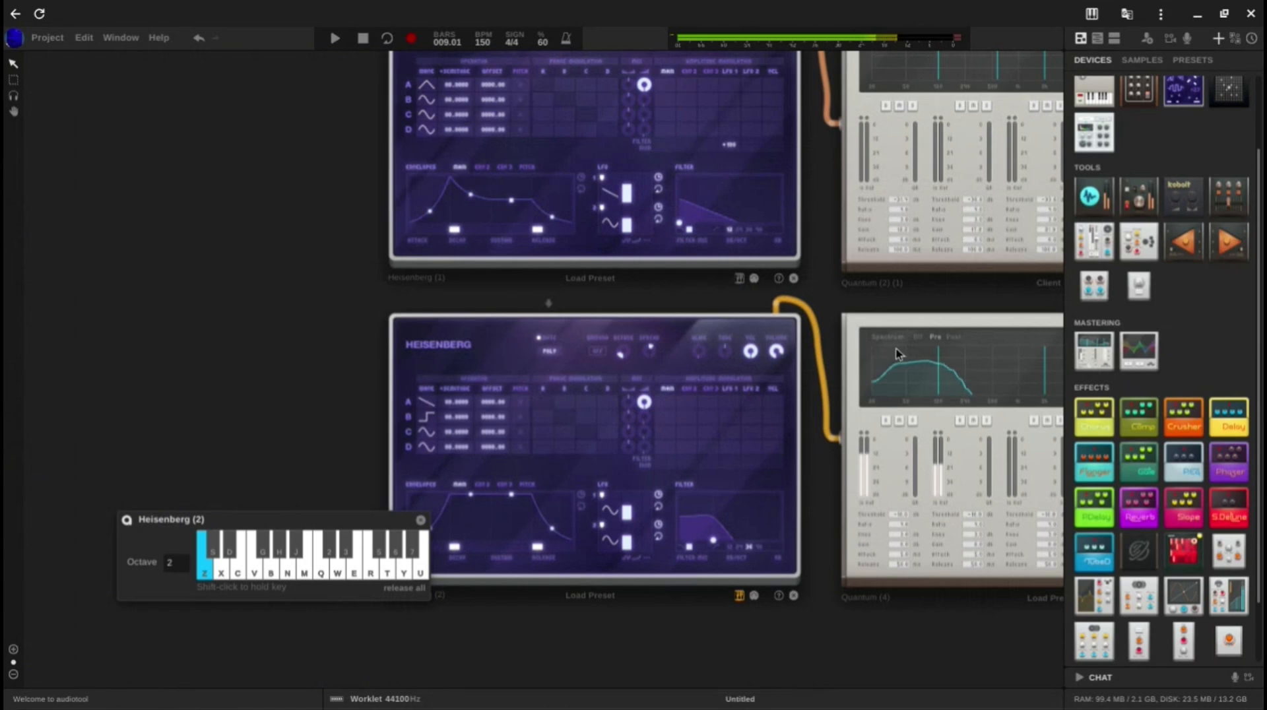
scroll(890, 359, "up", 2)
scroll(902, 356, "down", 2)
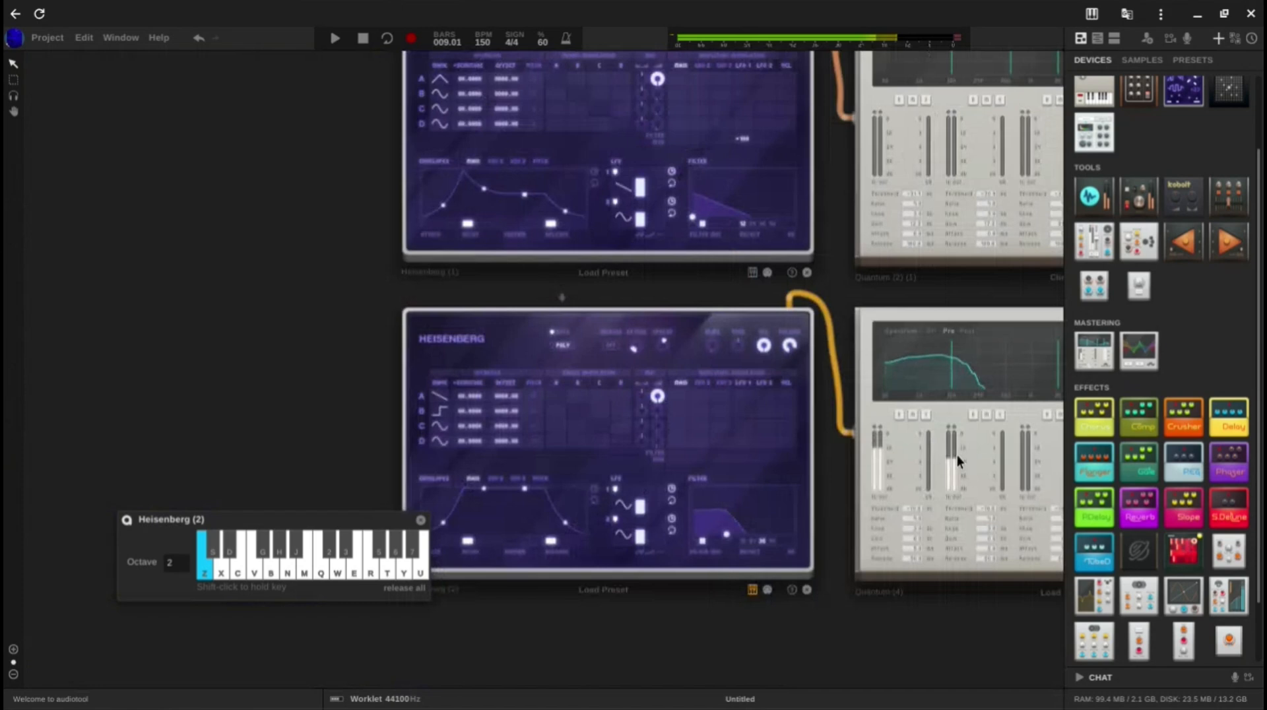
left_click_drag(658, 415, 656, 343)
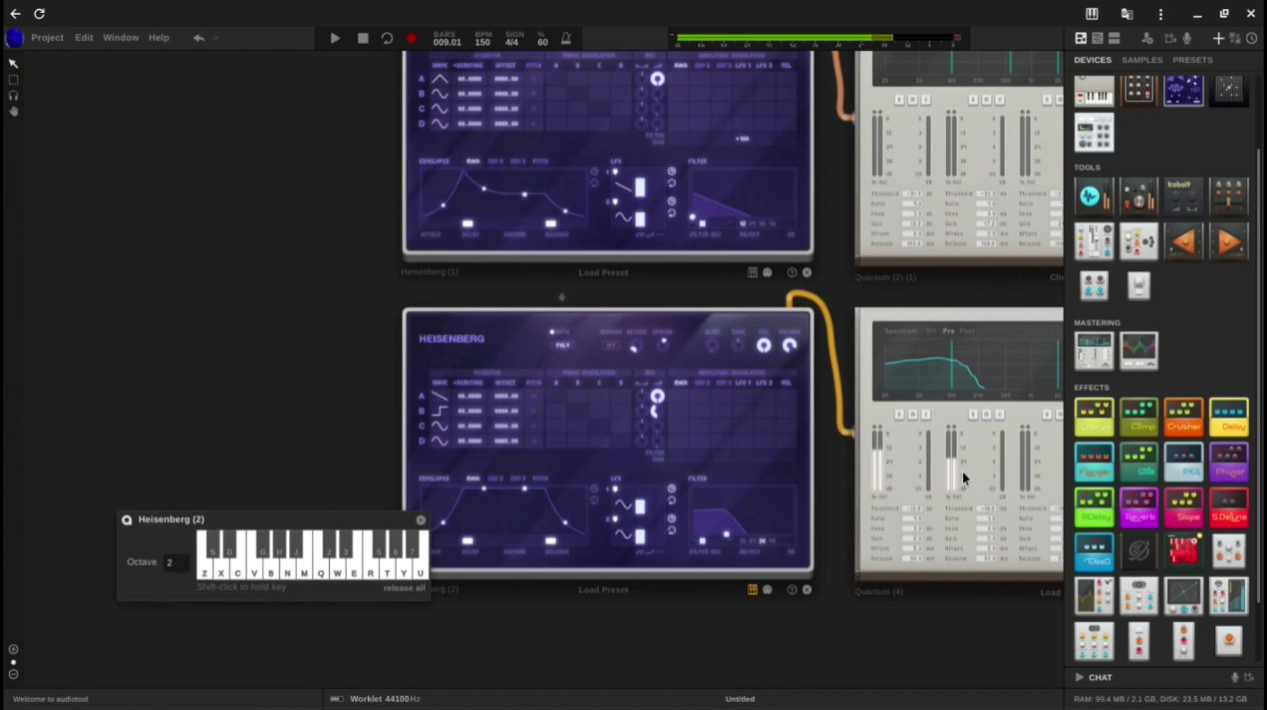
Step: Shift the third Heisenberg's filter cutoff slightly higher and sound the low note
scroll(953, 541, "down", 3)
scroll(772, 492, "up", 5)
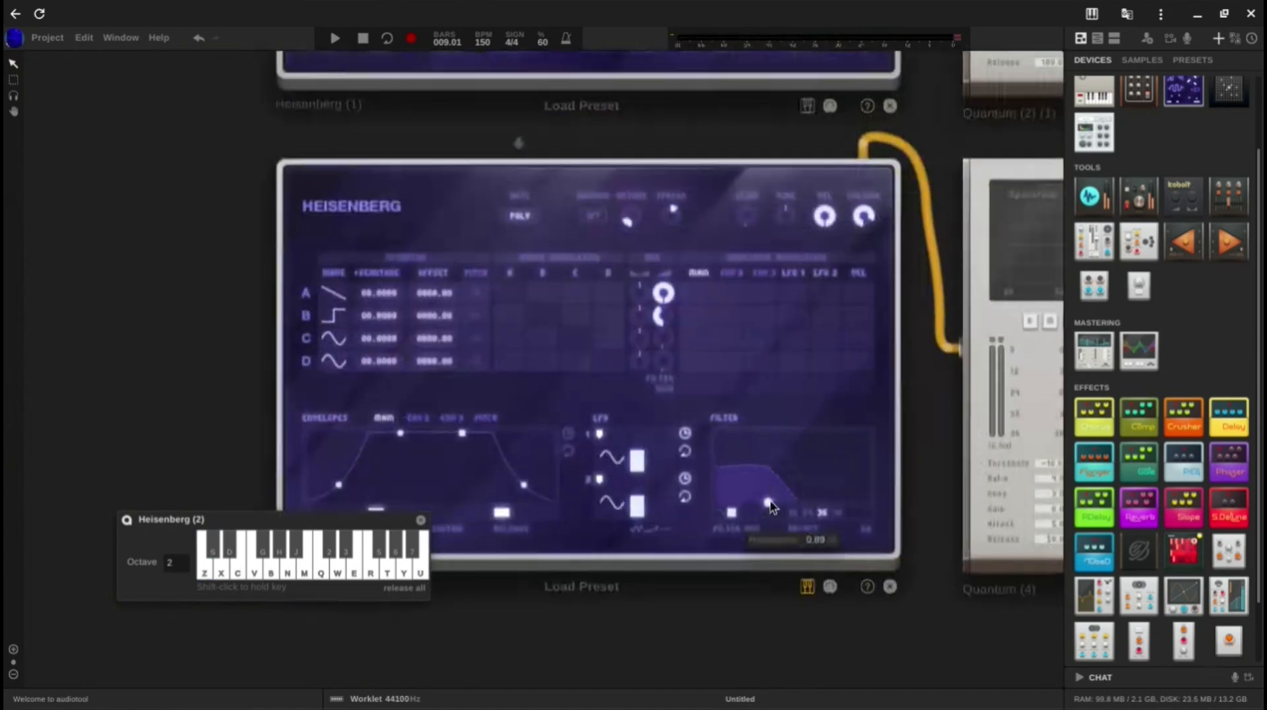
left_click_drag(774, 501, 781, 506)
key("z")
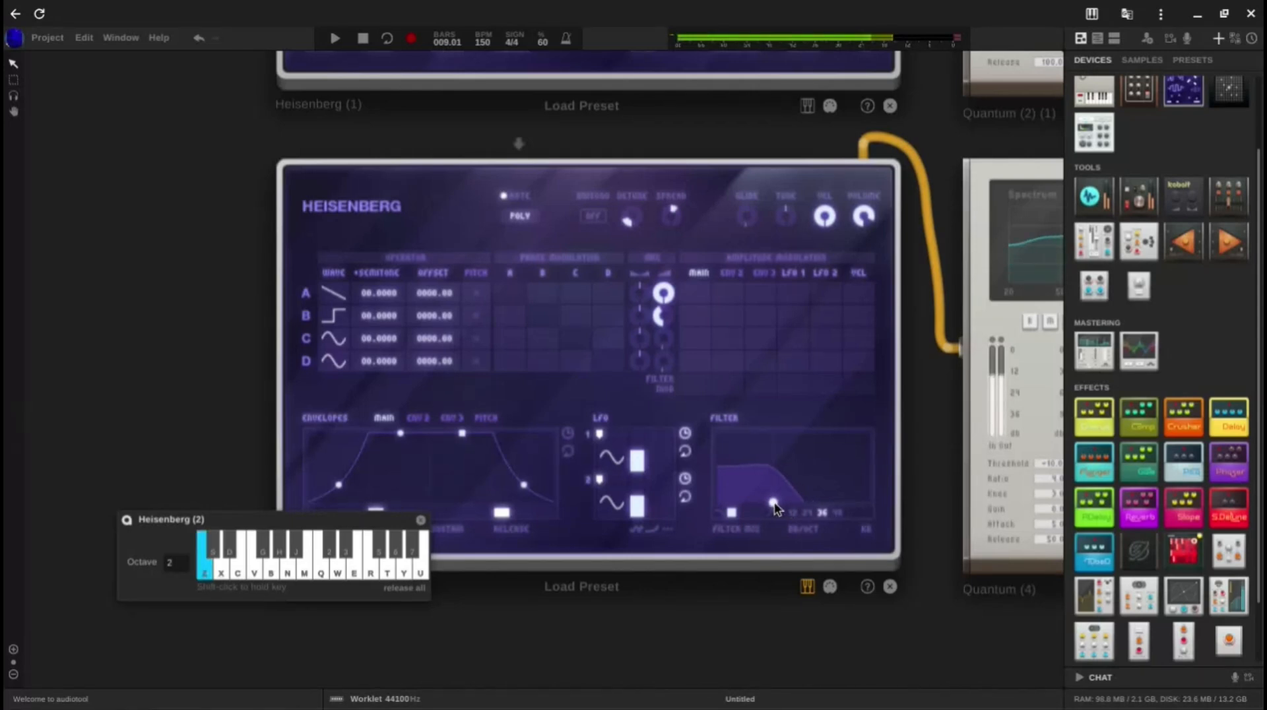
Step: Add a Tube distortion pedal beside the third Heisenberg's Quantum and patch it into that Quantum's output cable
scroll(780, 508, "down", 3)
scroll(870, 597, "right", 5)
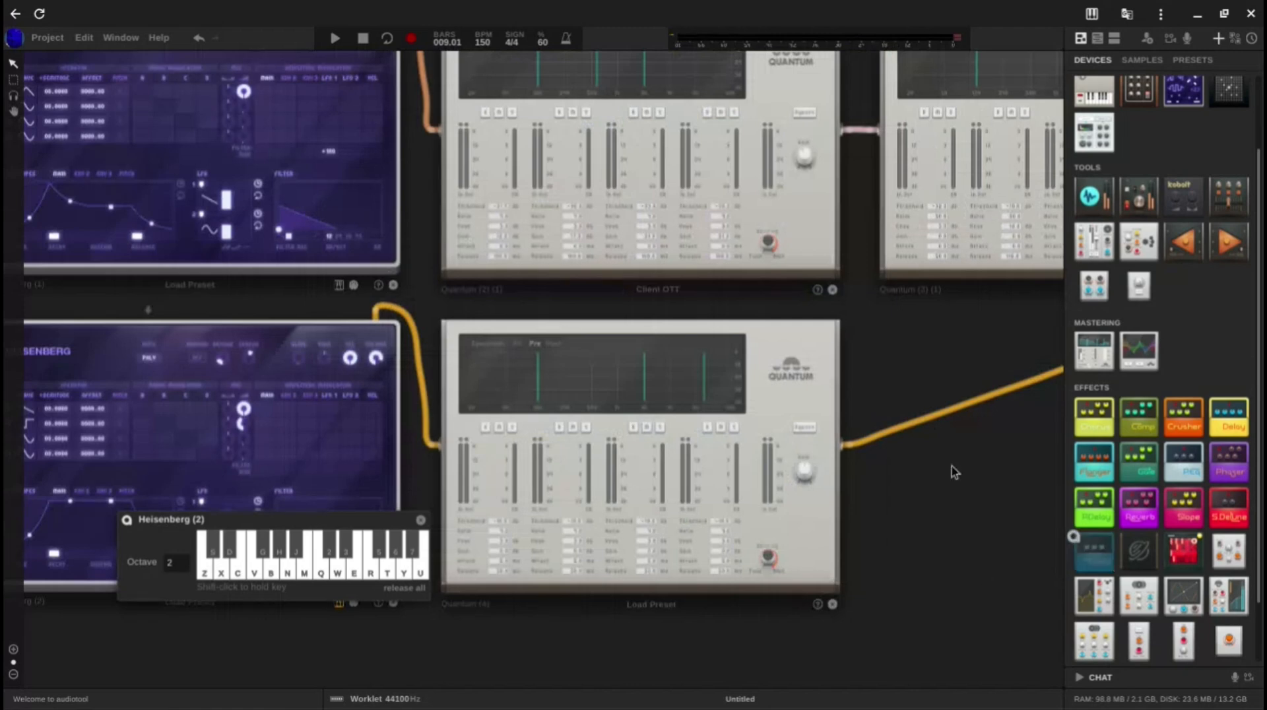
left_click_drag(956, 472, 632, 389)
right_click(632, 389)
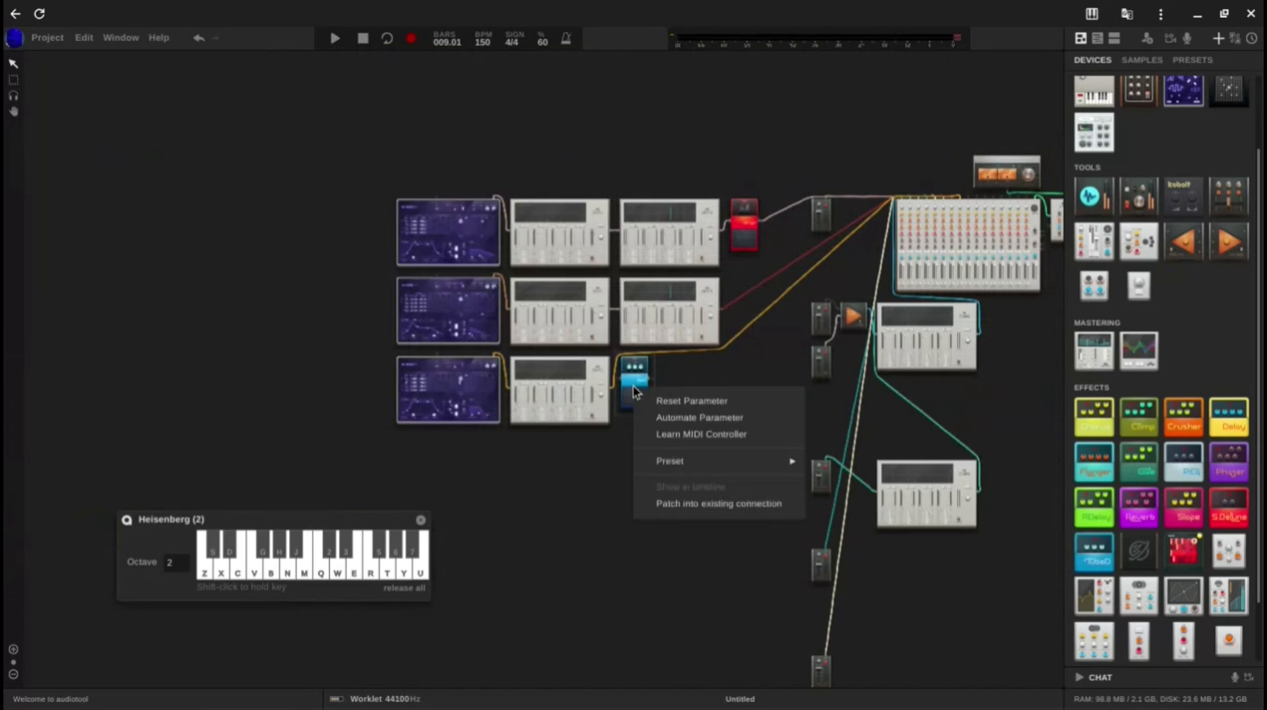
left_click(698, 503)
scroll(624, 374, "up", 3)
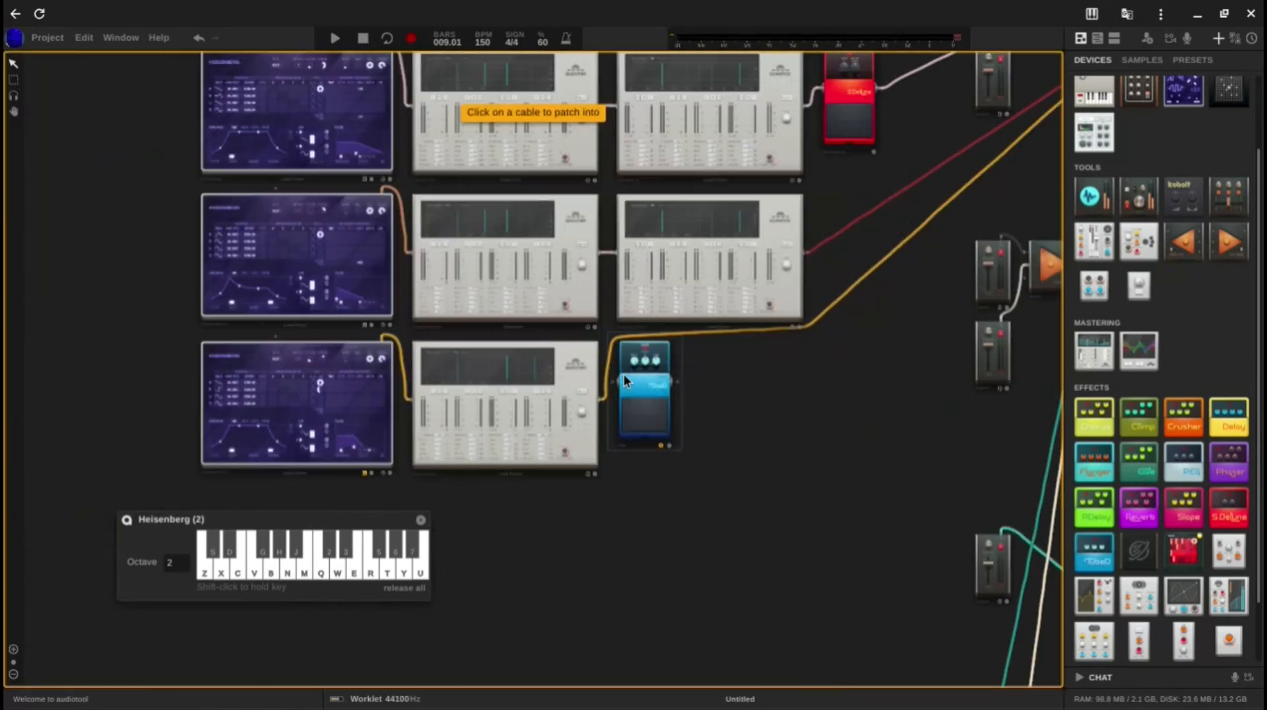
scroll(624, 374, "up", 3)
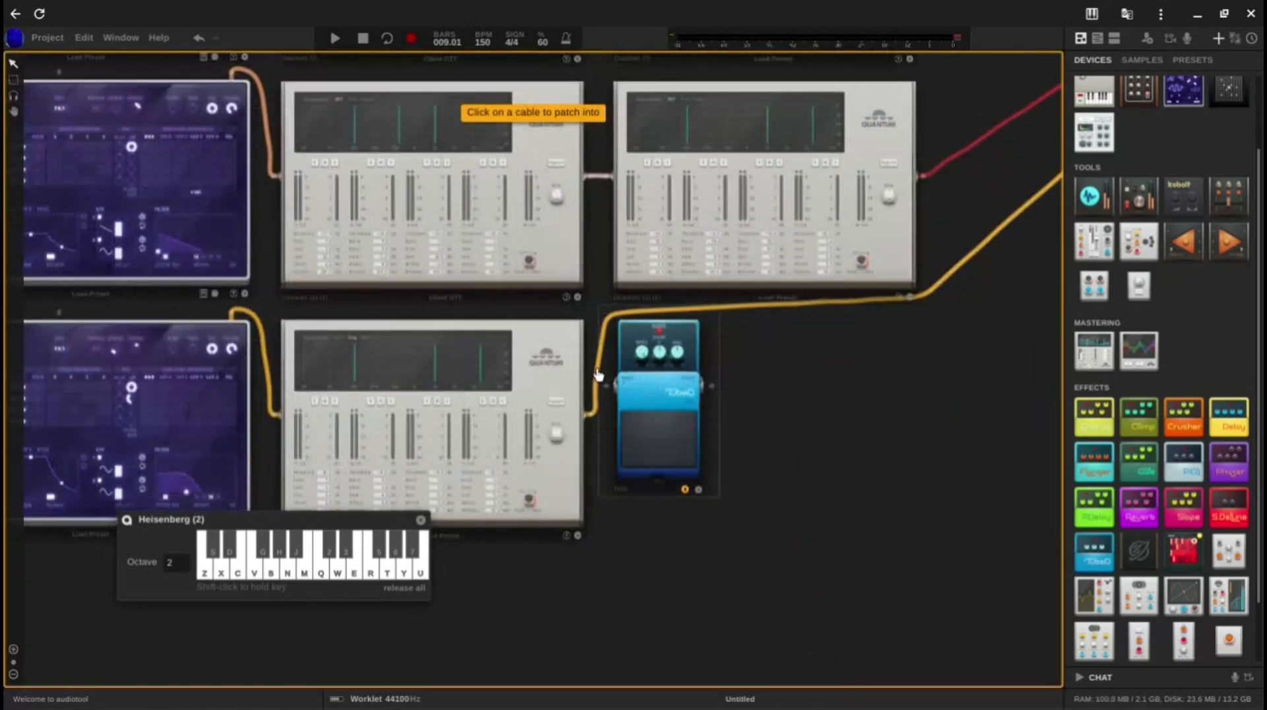
left_click(598, 374)
Step: Lower the Tube pedal's drive while sounding the low bass note
scroll(634, 360, "up", 3)
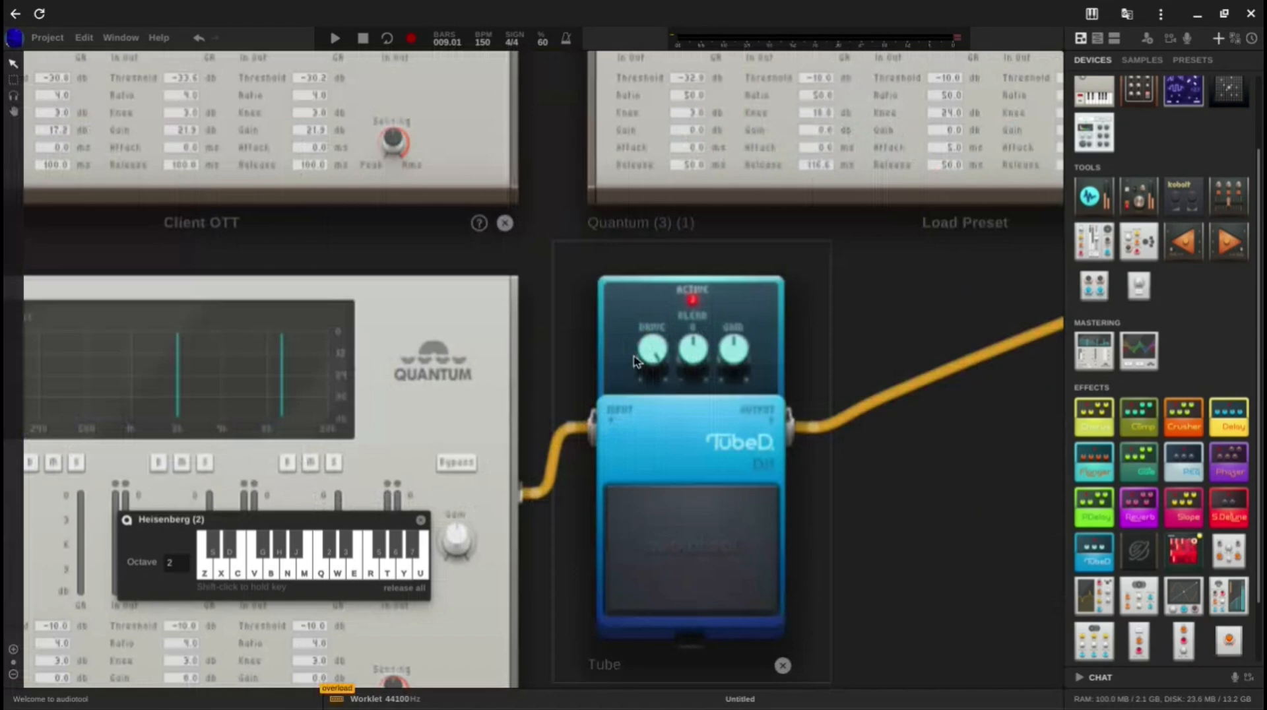
mouse_move(654, 355)
key("z")
left_click_drag(655, 355, 649, 450)
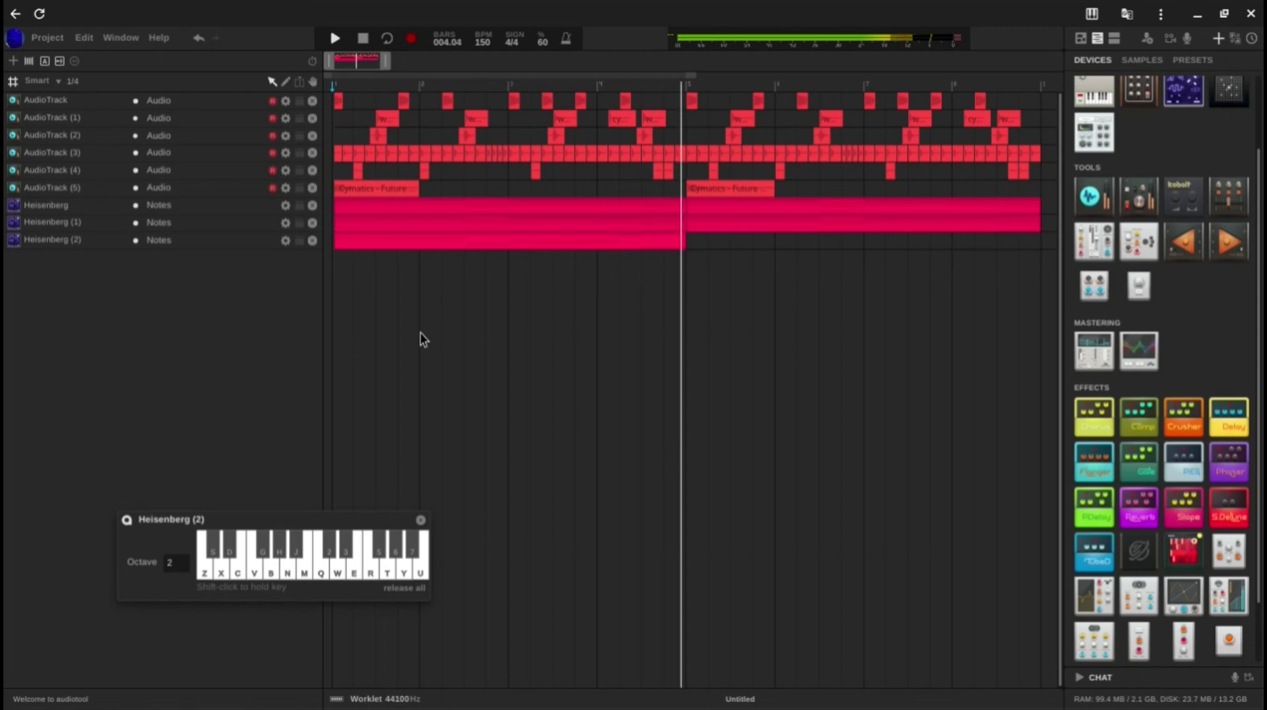
left_click(1082, 39)
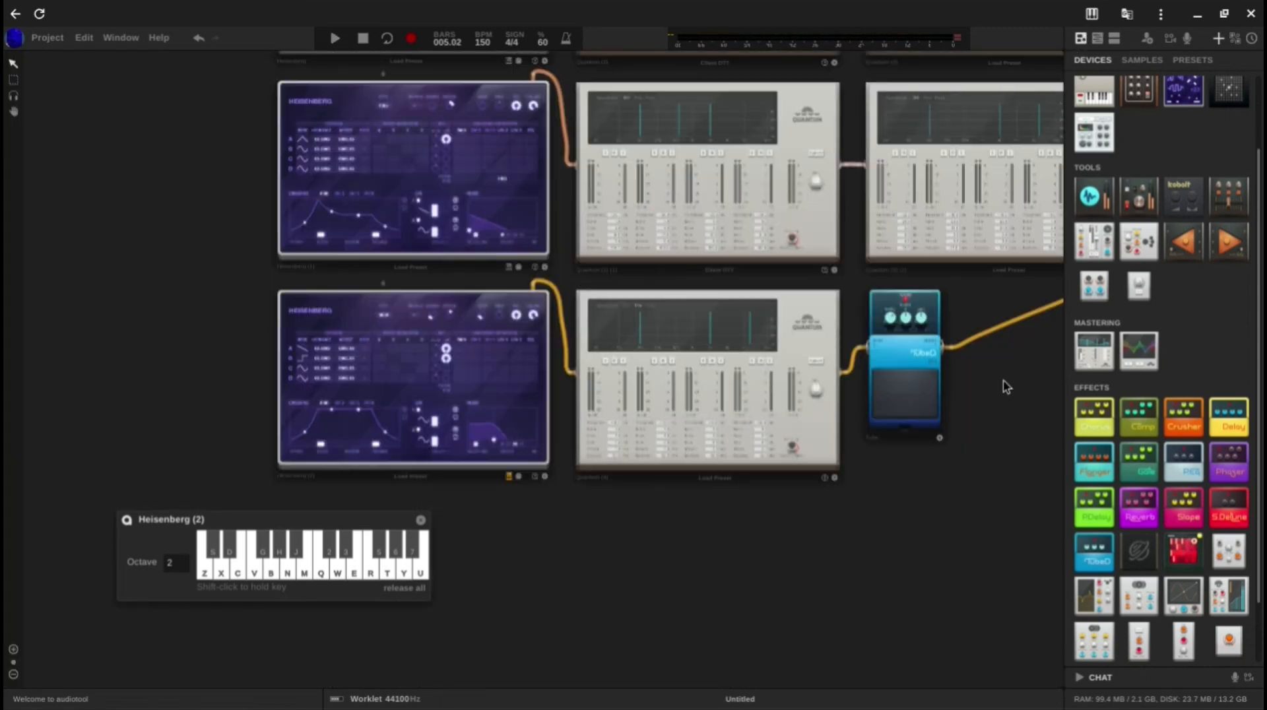
scroll(1004, 381, "down", 5)
left_click_drag(1004, 383, 462, 372)
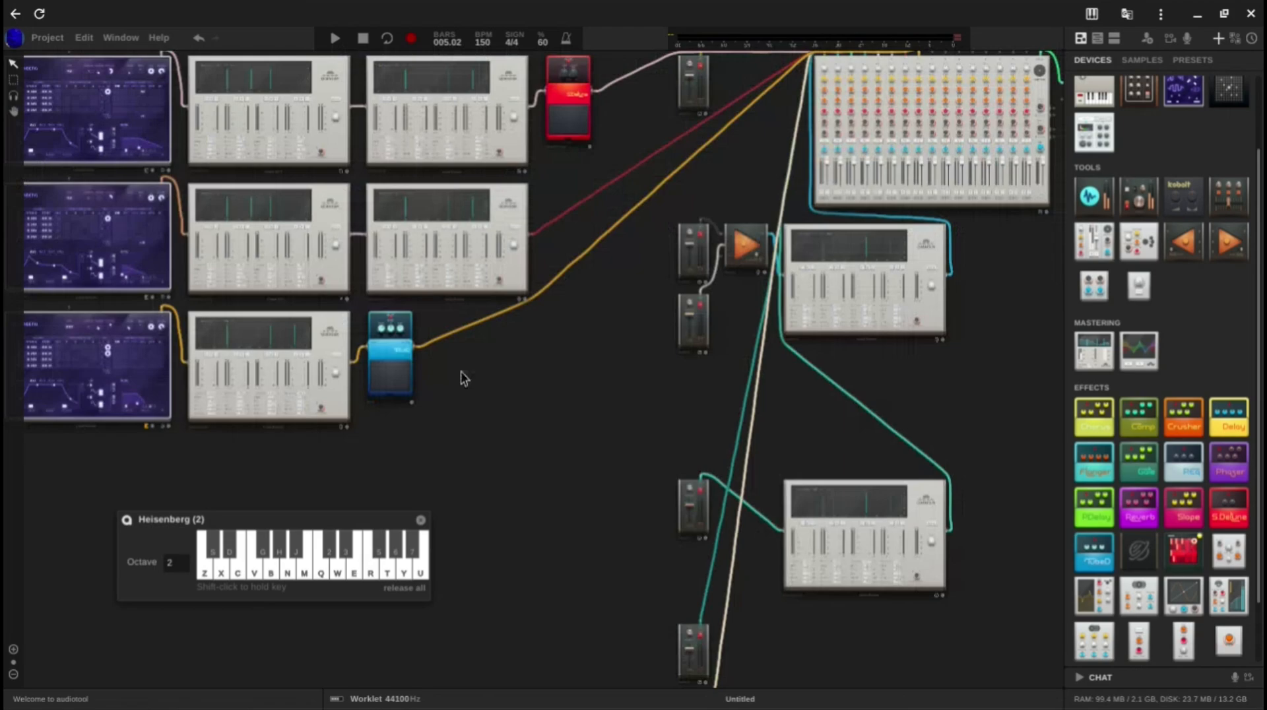
scroll(462, 378, "down", 3)
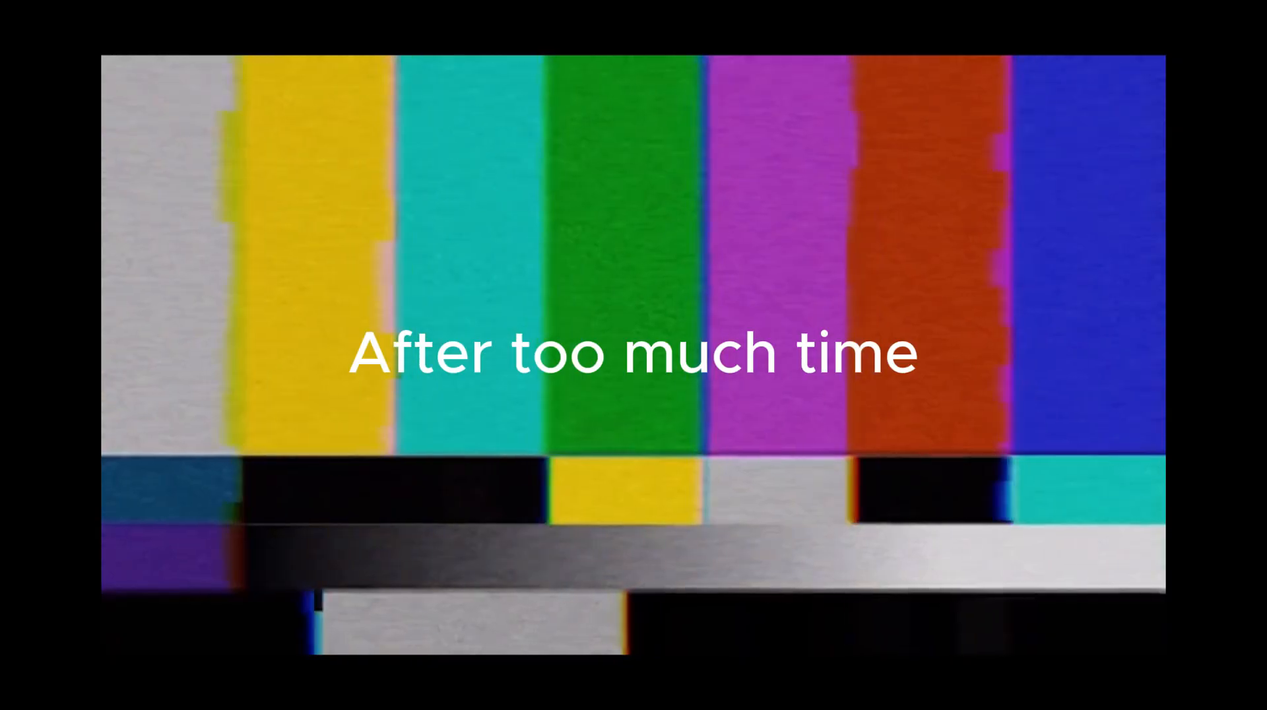
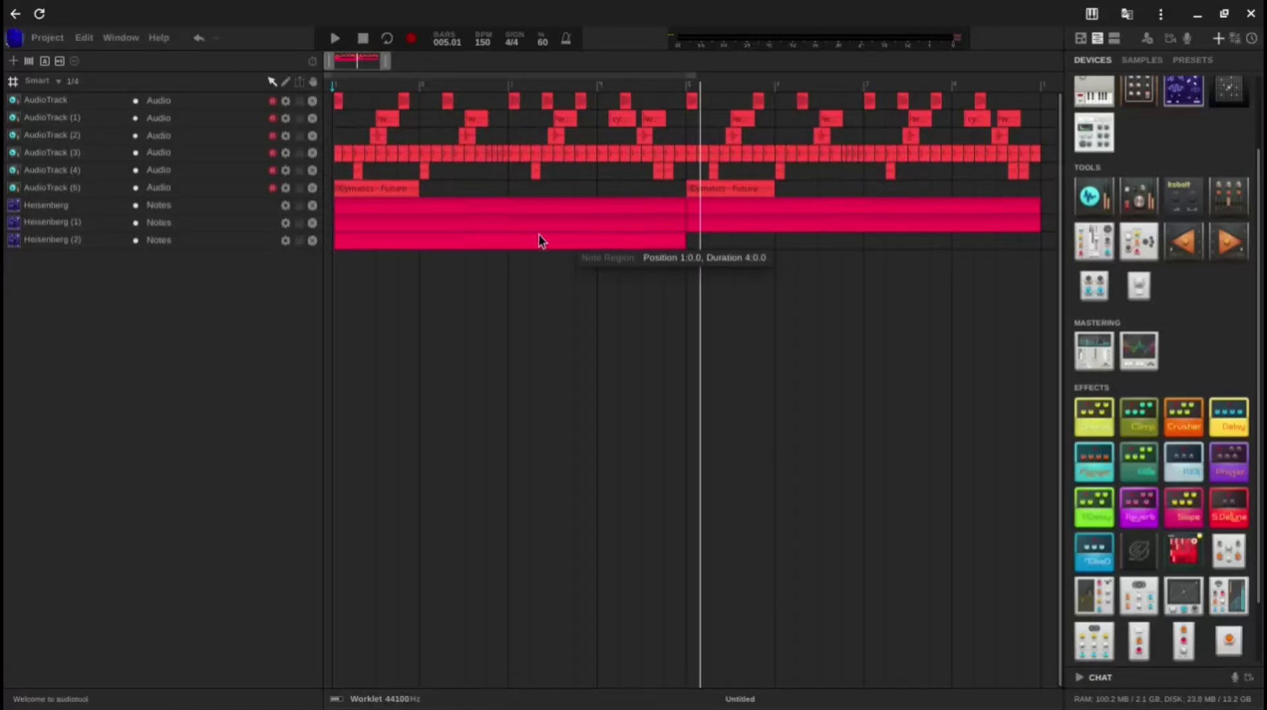
Step: Duplicate the third Heisenberg's four-bar note region so the copy starts at bar 5
left_click(405, 244)
left_click_drag(405, 248, 735, 320)
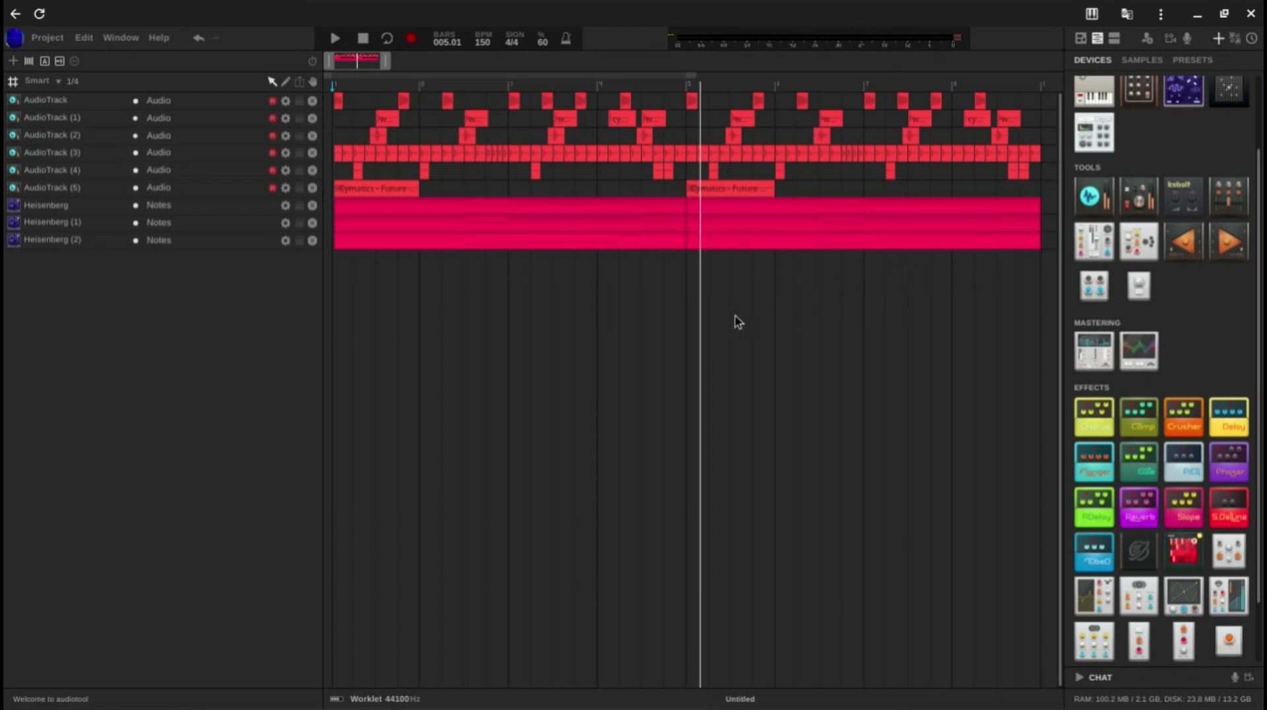
Step: On the third Heisenberg, set the LFO 1 amplitude modulation of operators A and B to 100
left_click(1081, 39)
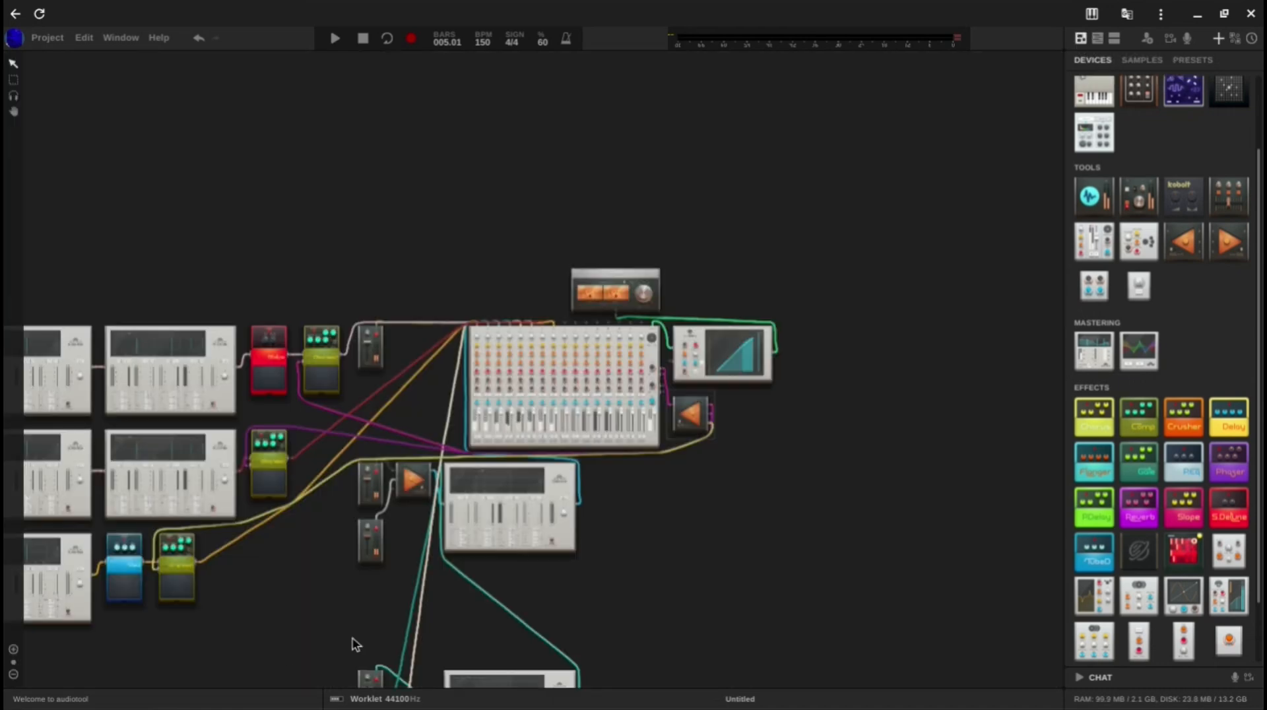
left_click_drag(504, 603, 631, 581)
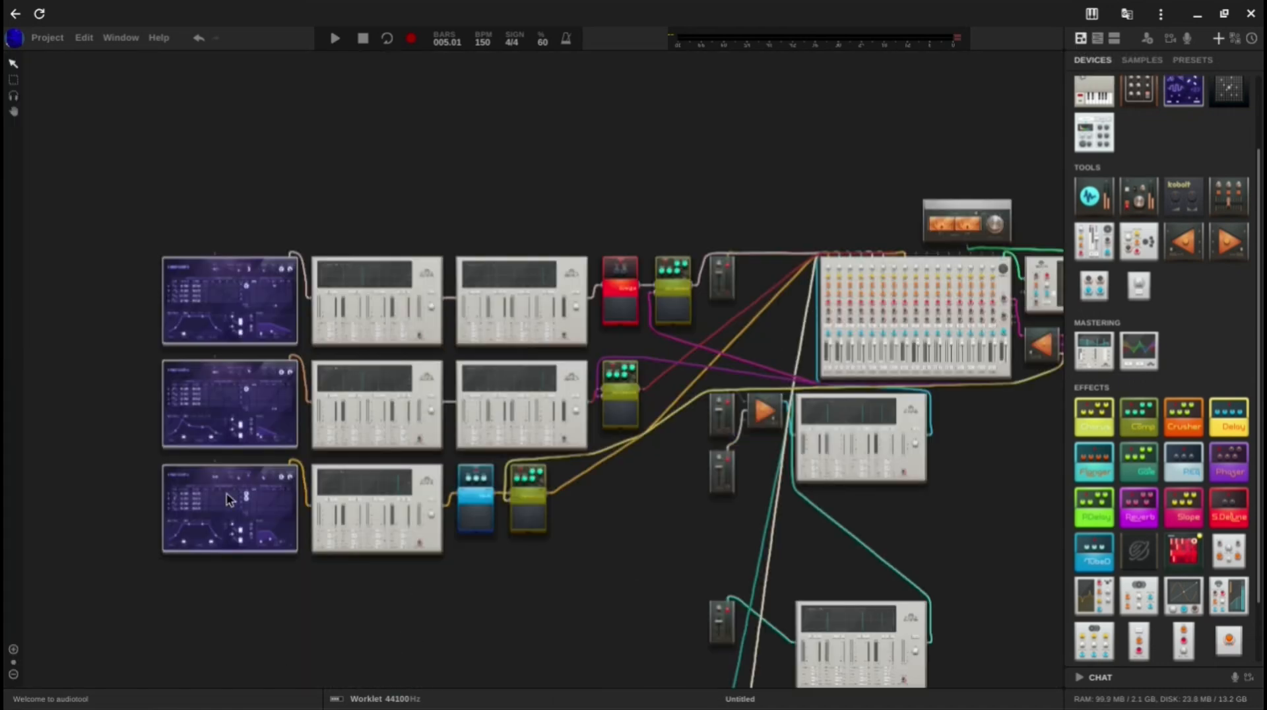
scroll(228, 500, "up", 3)
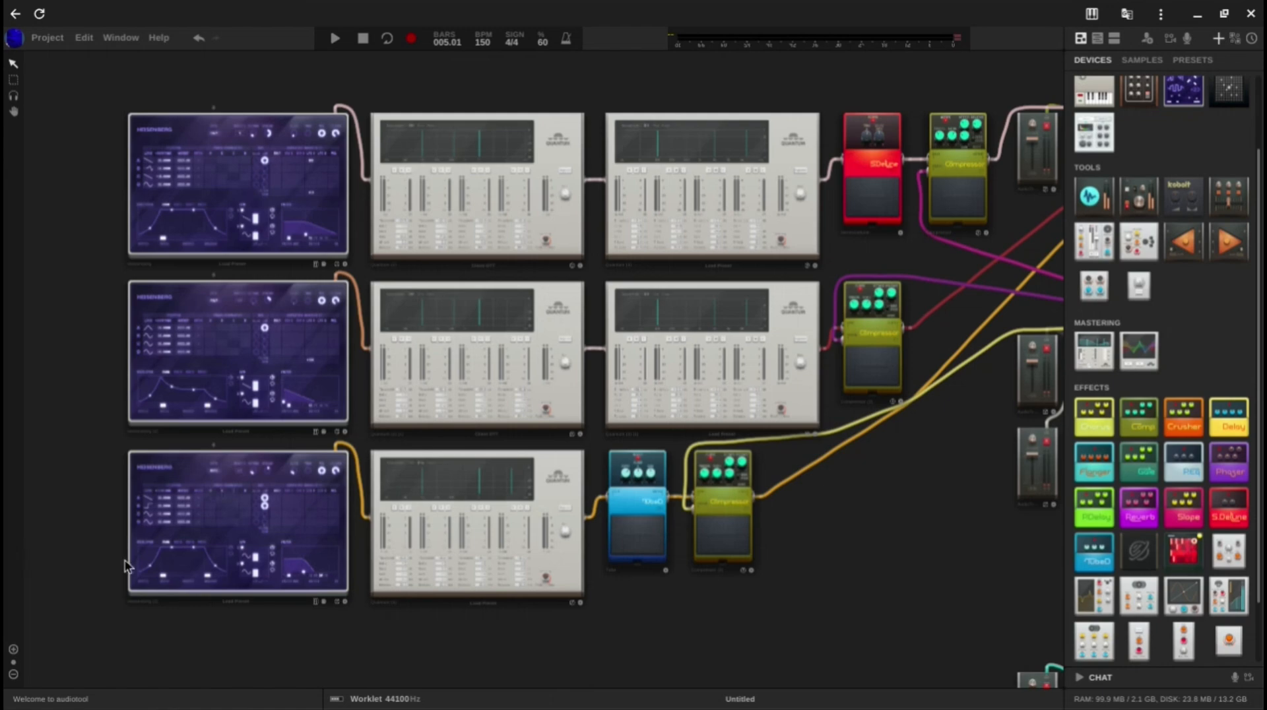
scroll(240, 559, "up", 3)
scroll(241, 561, "up", 2)
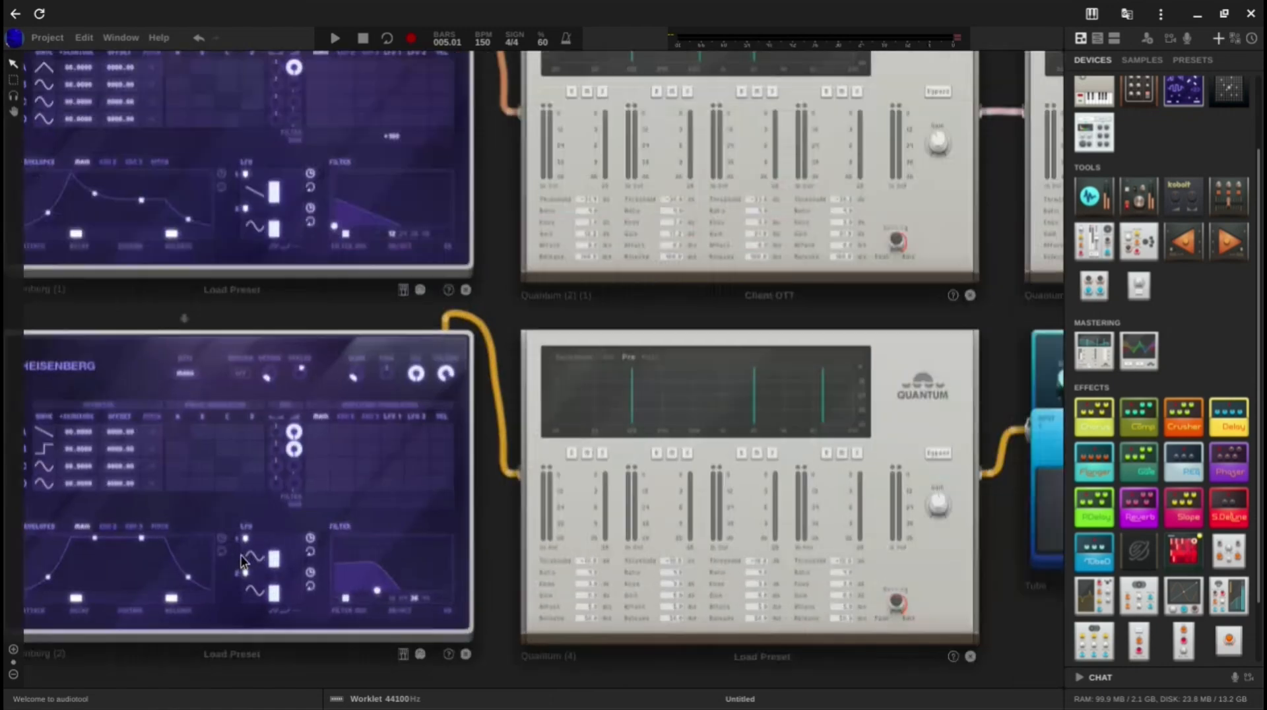
left_click(393, 450)
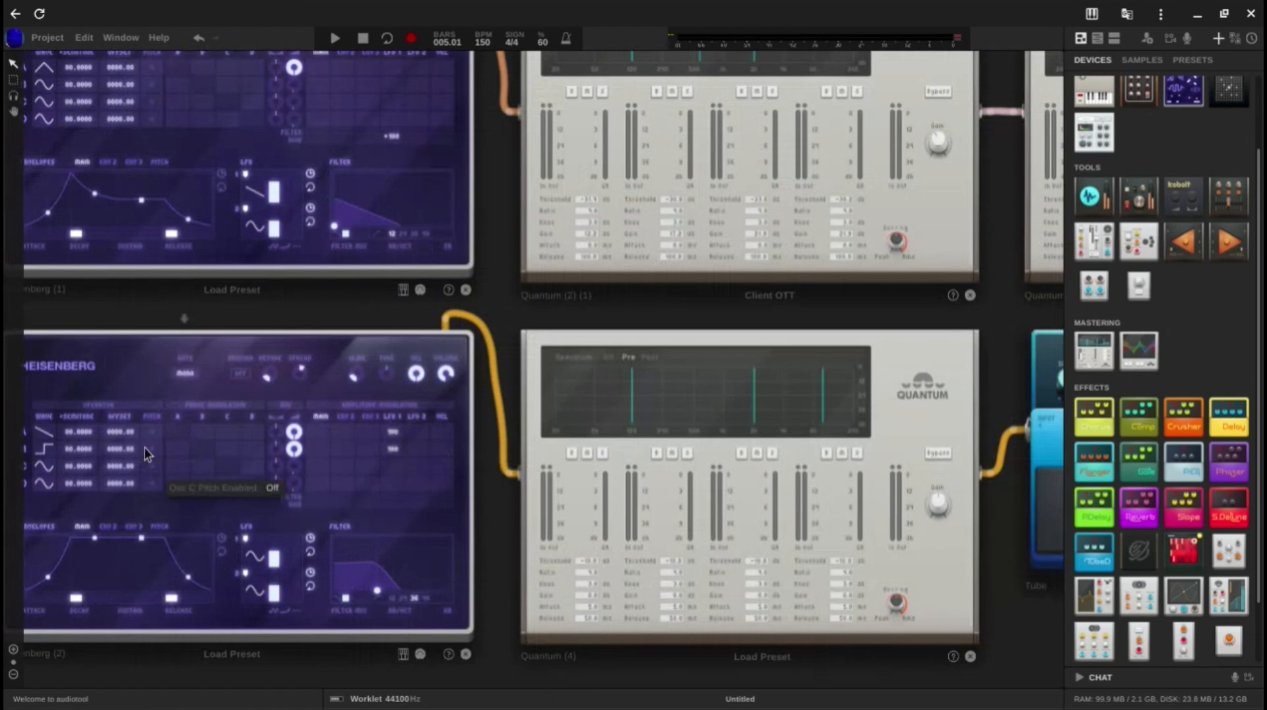
Step: Set the third Heisenberg's LFO 1 rate to 1/8 and its waveform to the falling sawtooth
double_click(275, 563)
type("1/")
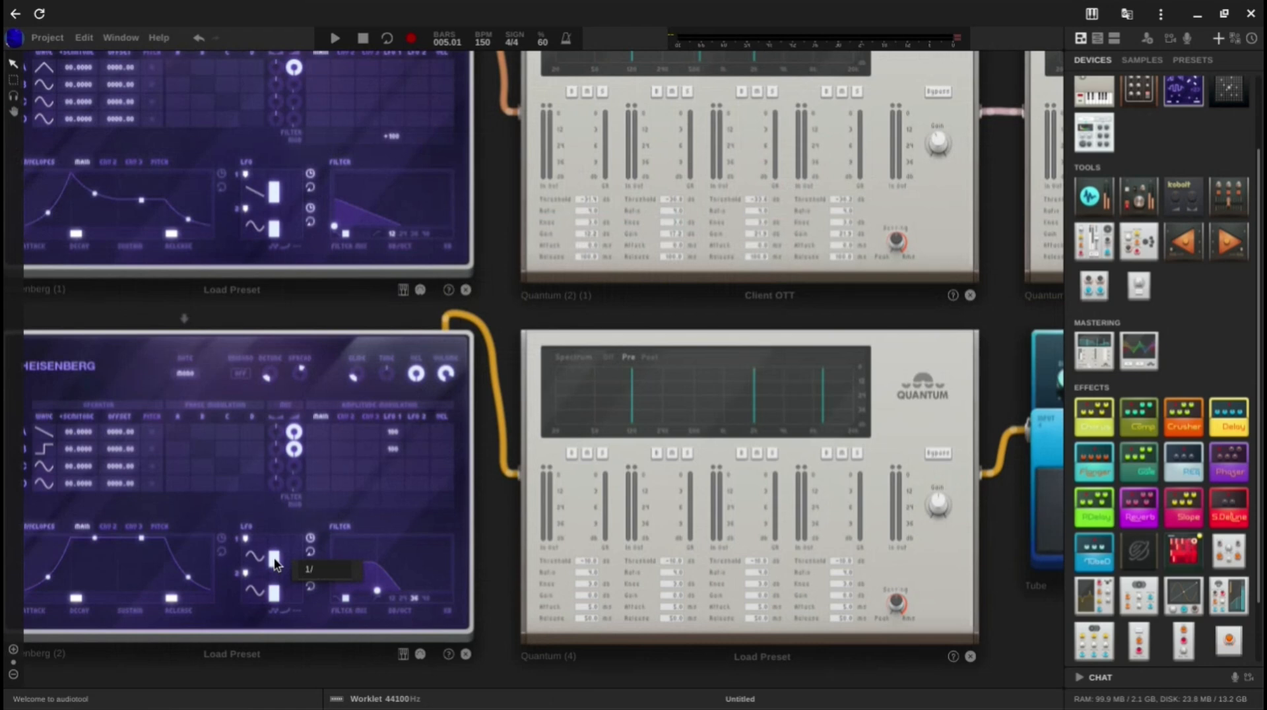
type("8")
key("Return")
left_click(251, 557)
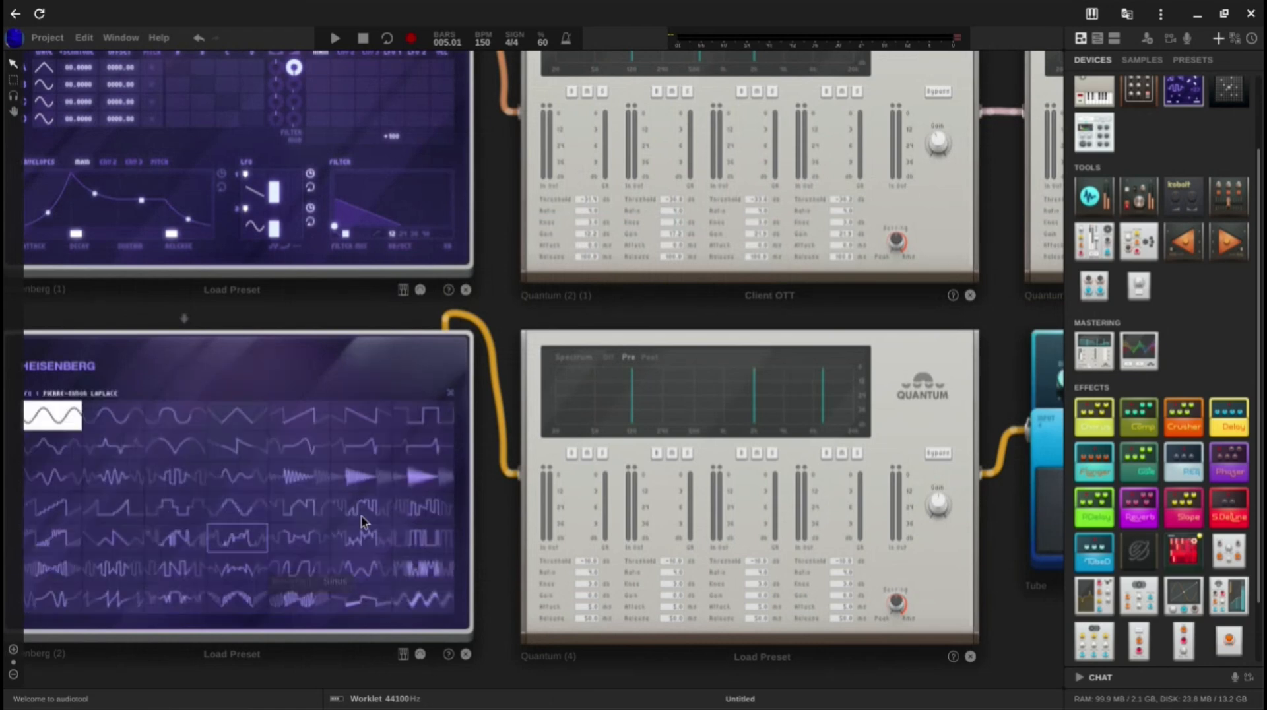
left_click(361, 415)
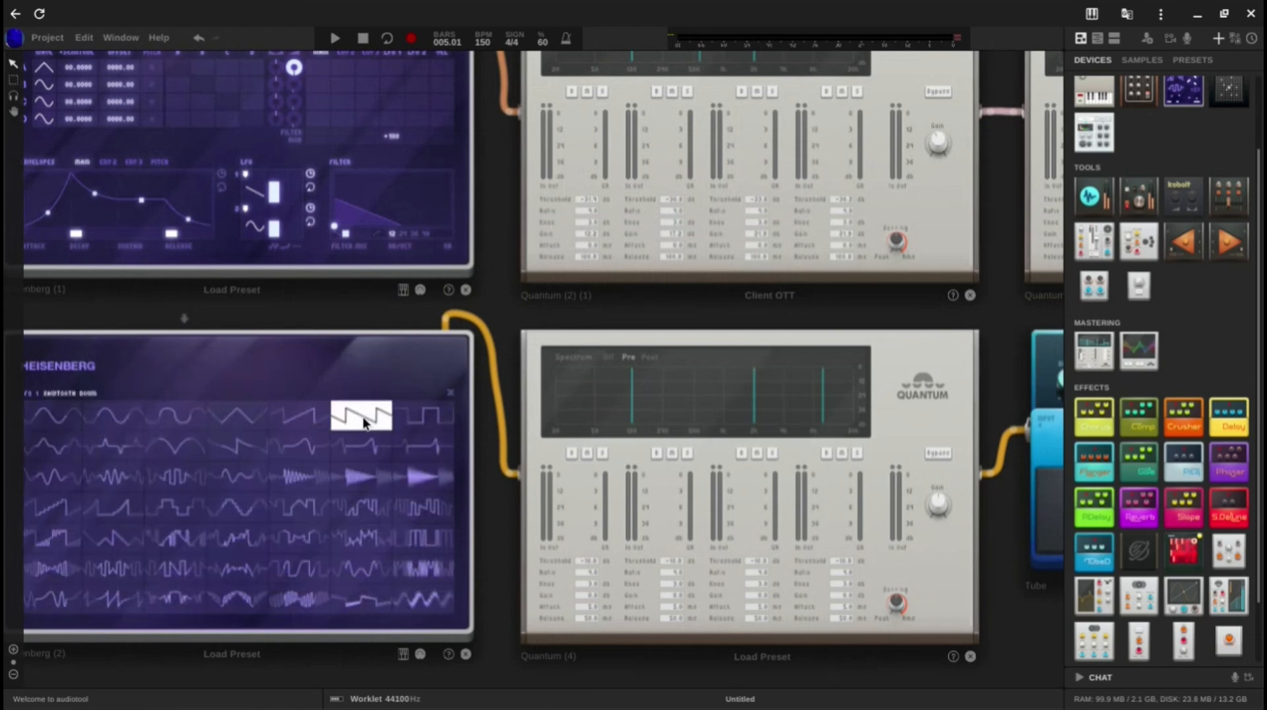
left_click(453, 396)
Step: Play back the track to hear the modulated bass with the drums and chords
key("space")
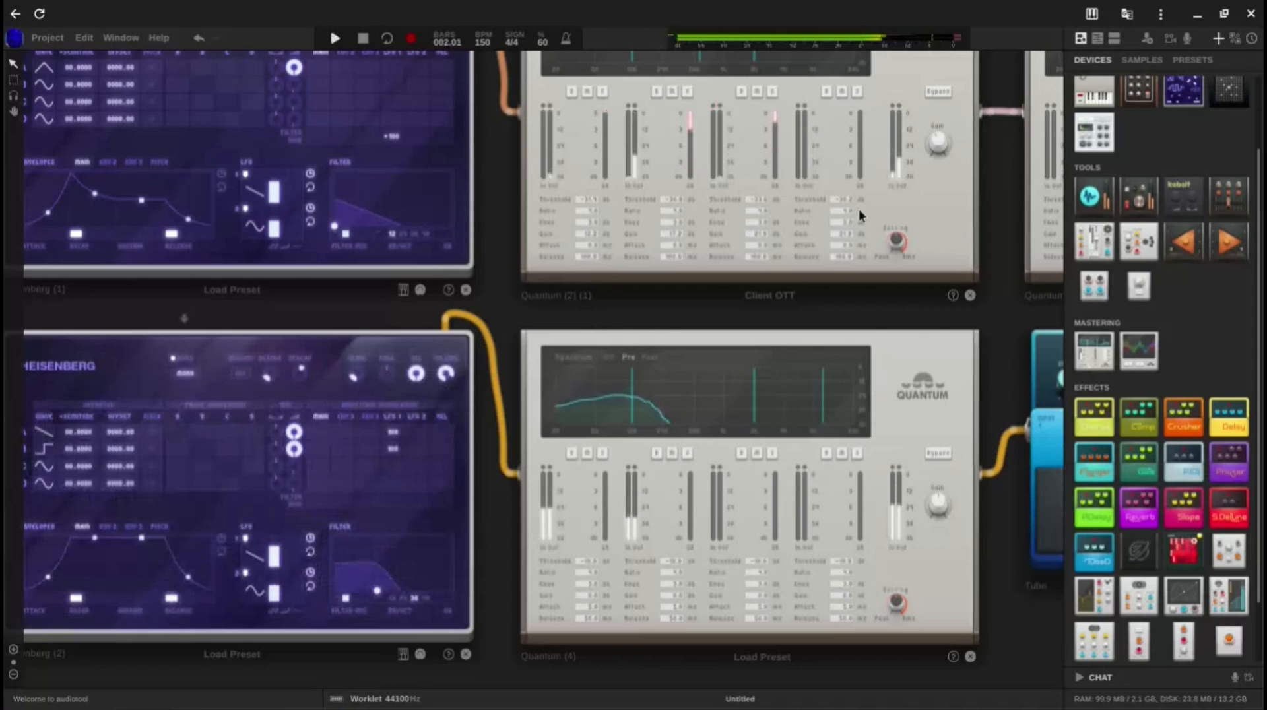
key("space")
left_click(1098, 38)
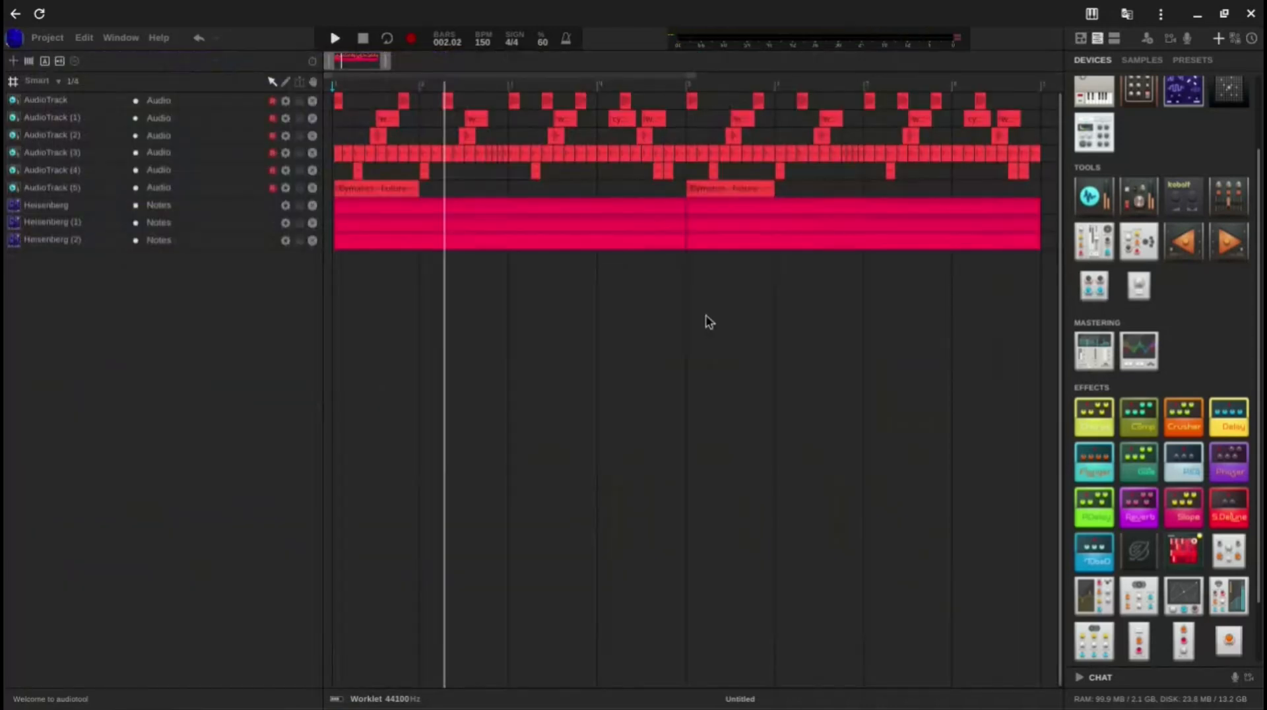
key("space")
key("space")
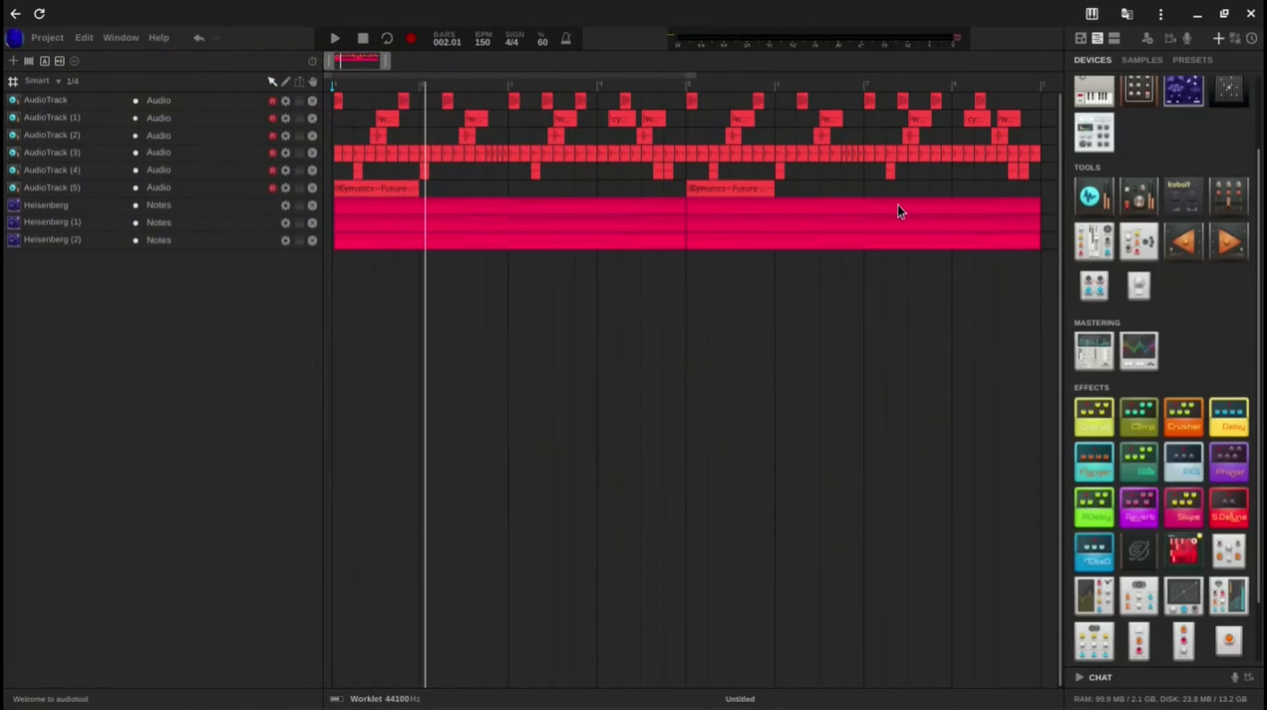
Step: Add a fourth Heisenberg to the desktop directly below the third one
left_click(1083, 41)
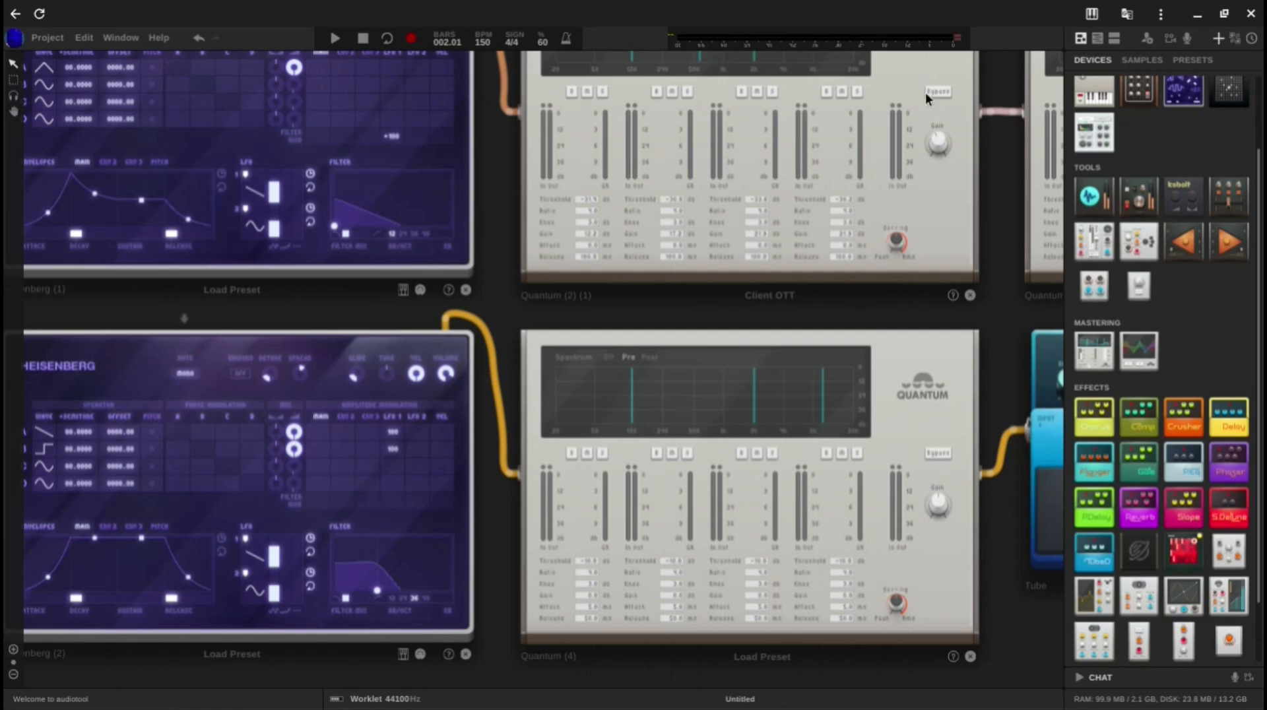
scroll(925, 93, "down", 5)
left_click_drag(801, 517, 341, 660)
scroll(581, 580, "down", 2)
scroll(791, 536, "down", 3)
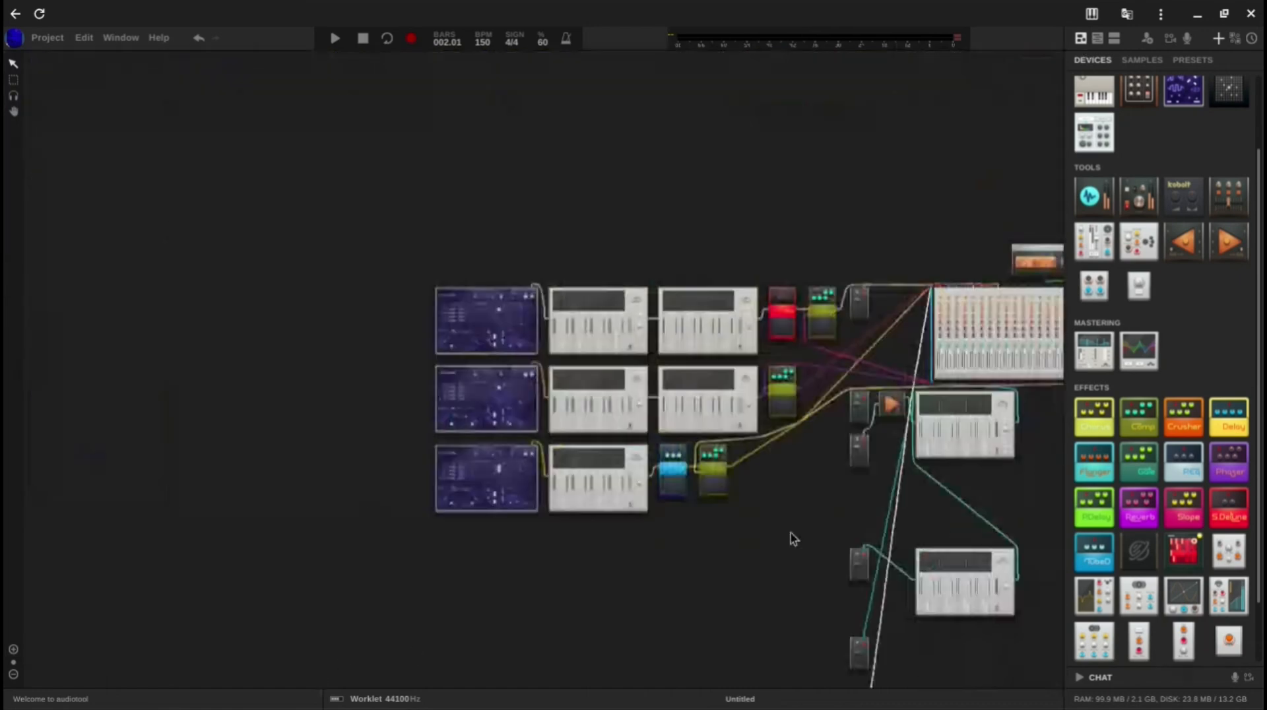
left_click_drag(793, 538, 650, 474)
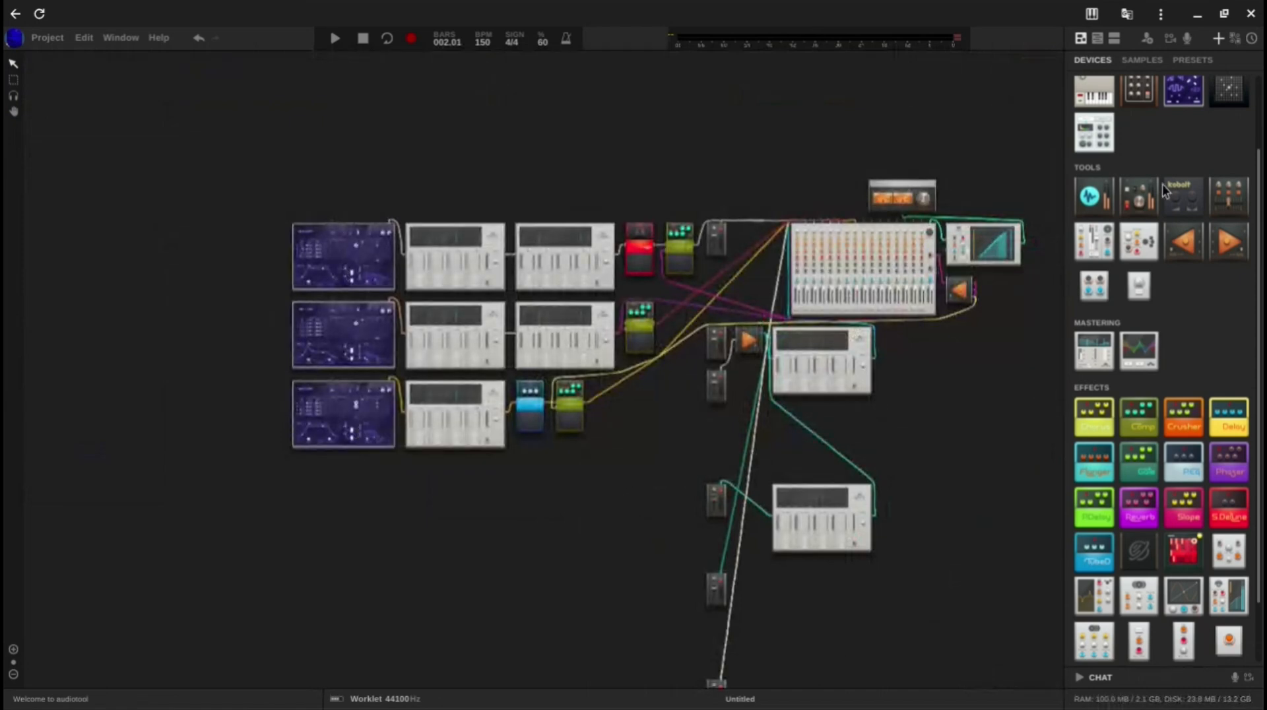
left_click_drag(1183, 89, 340, 495)
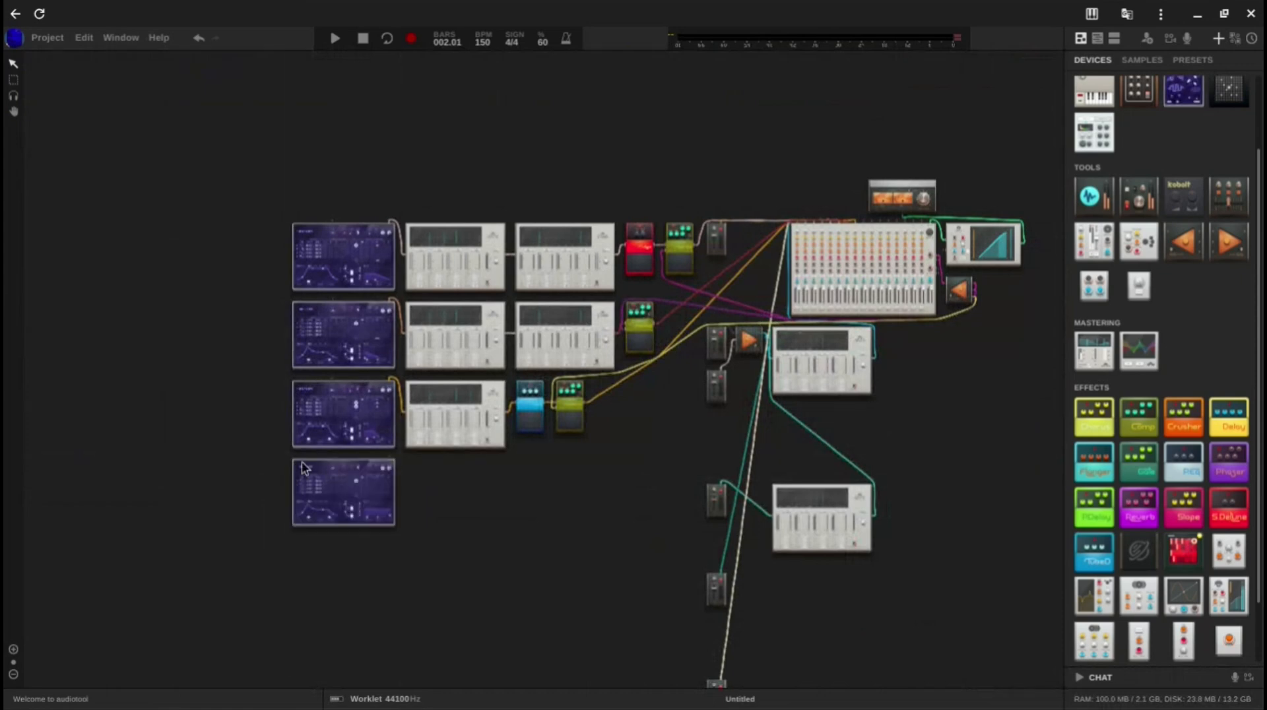
Step: Set operator A of the fourth Heisenberg to the Square waveform
scroll(302, 467, "up", 5)
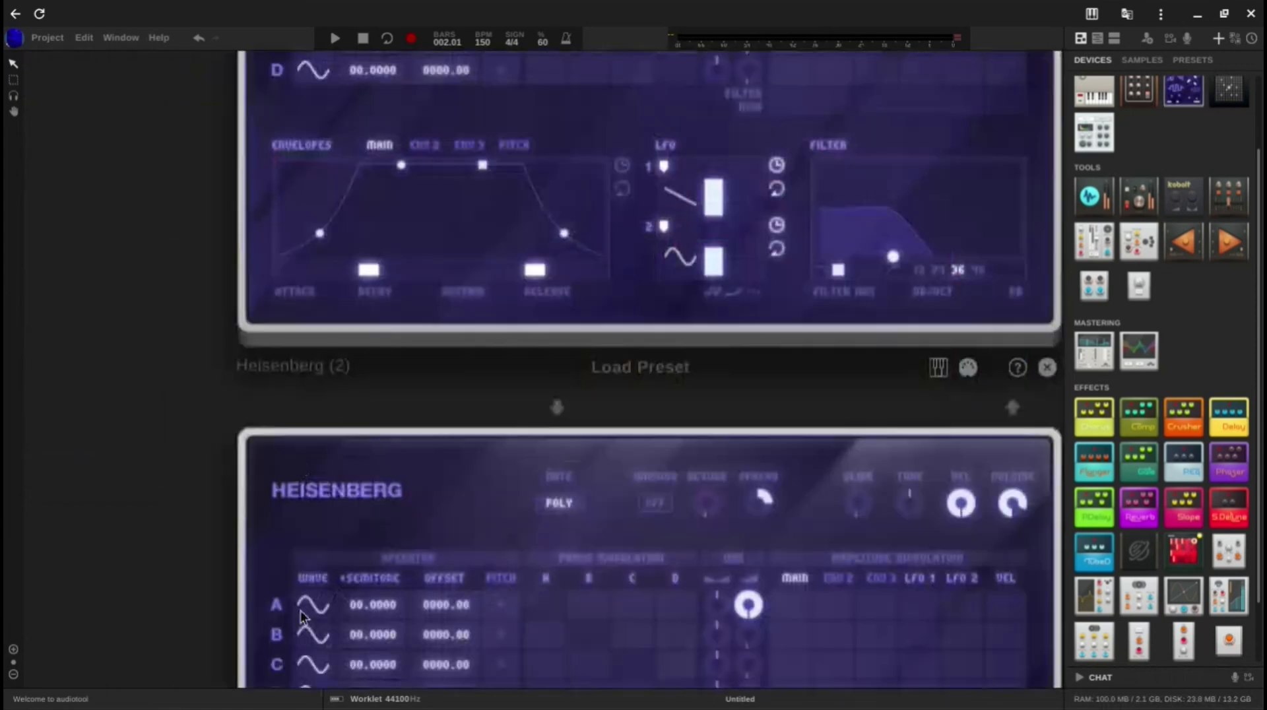
left_click(299, 611)
scroll(486, 497, "down", 2)
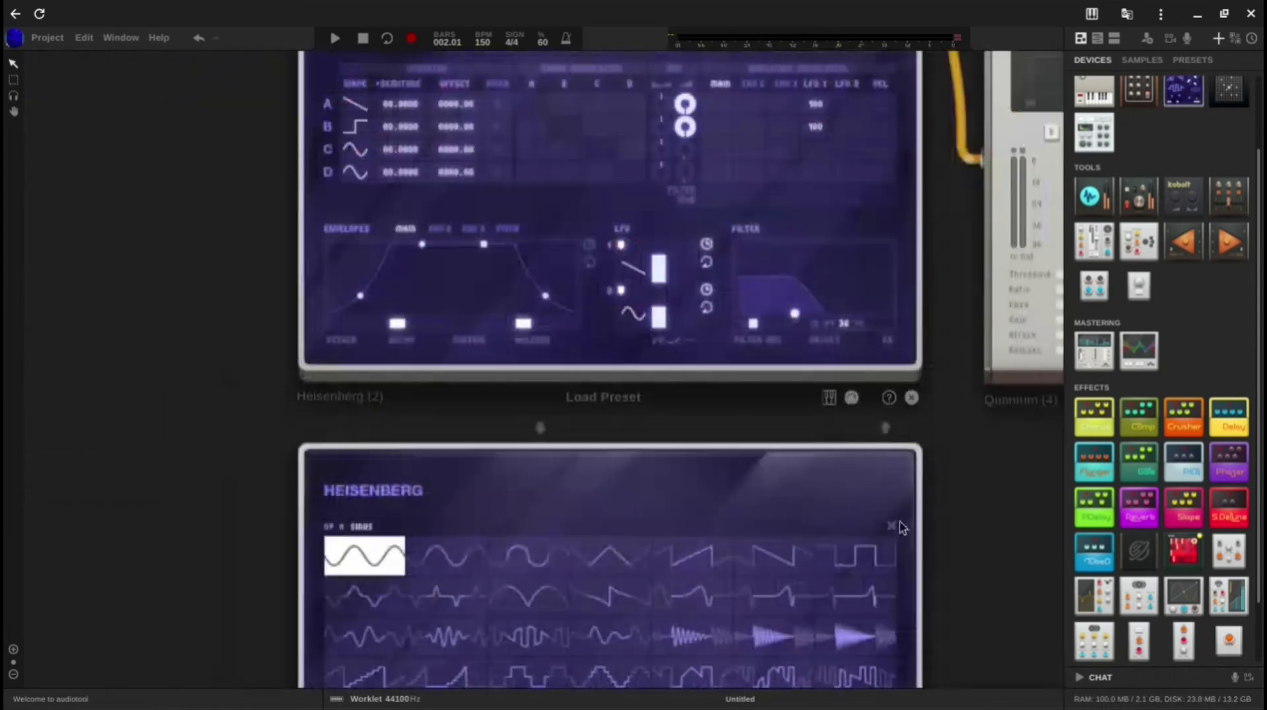
left_click(890, 559)
left_click(891, 527)
left_click_drag(961, 566, 944, 303)
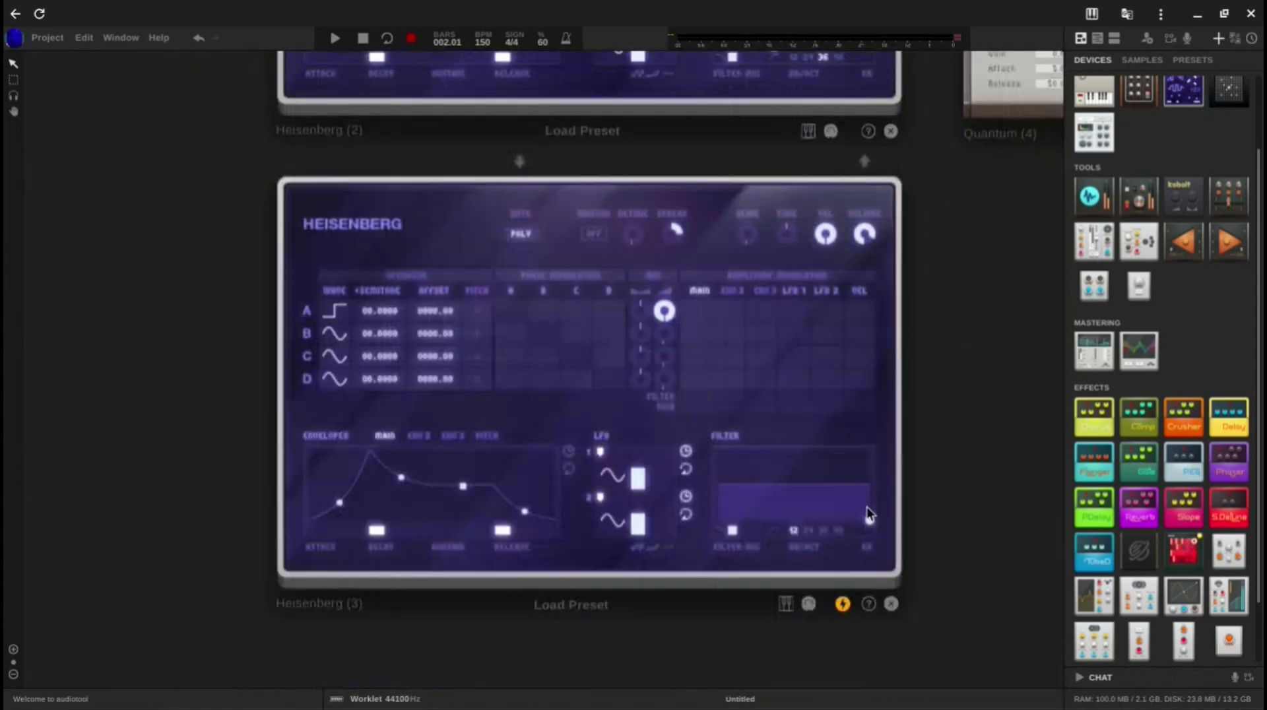
Step: Set the fourth Heisenberg's filter to 48 dB slope and 121 Hz cutoff, and raise its main envelope's sustain to maximum
scroll(865, 514, "up", 2)
left_click(831, 538)
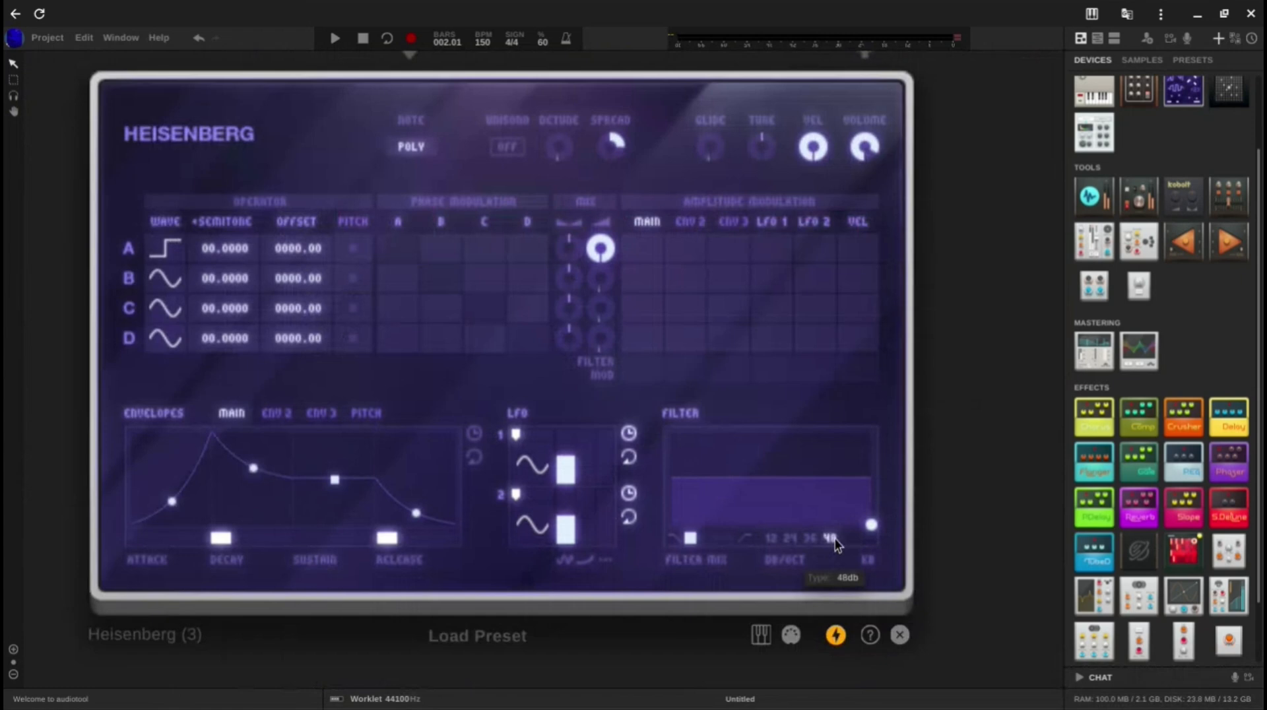
left_click_drag(878, 525, 709, 524)
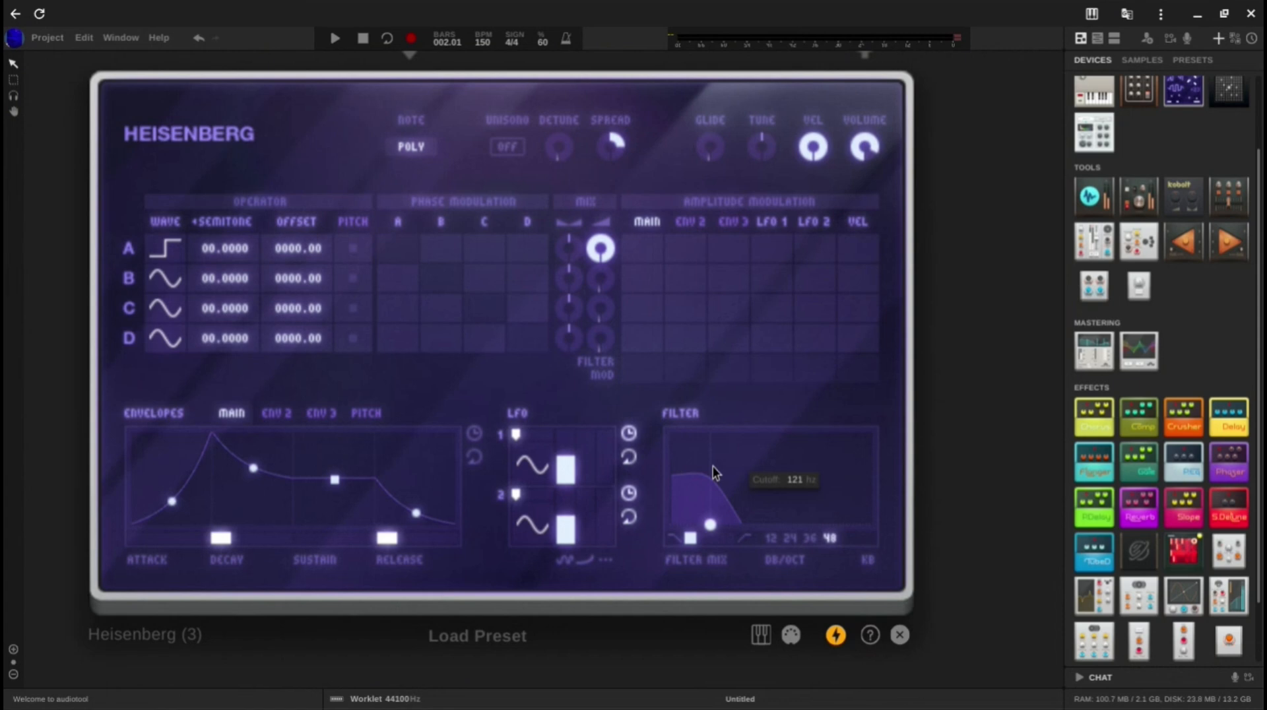
left_click_drag(335, 479, 311, 326)
Step: Delete the fourth Heisenberg from the desktop
scroll(311, 326, "down", 3)
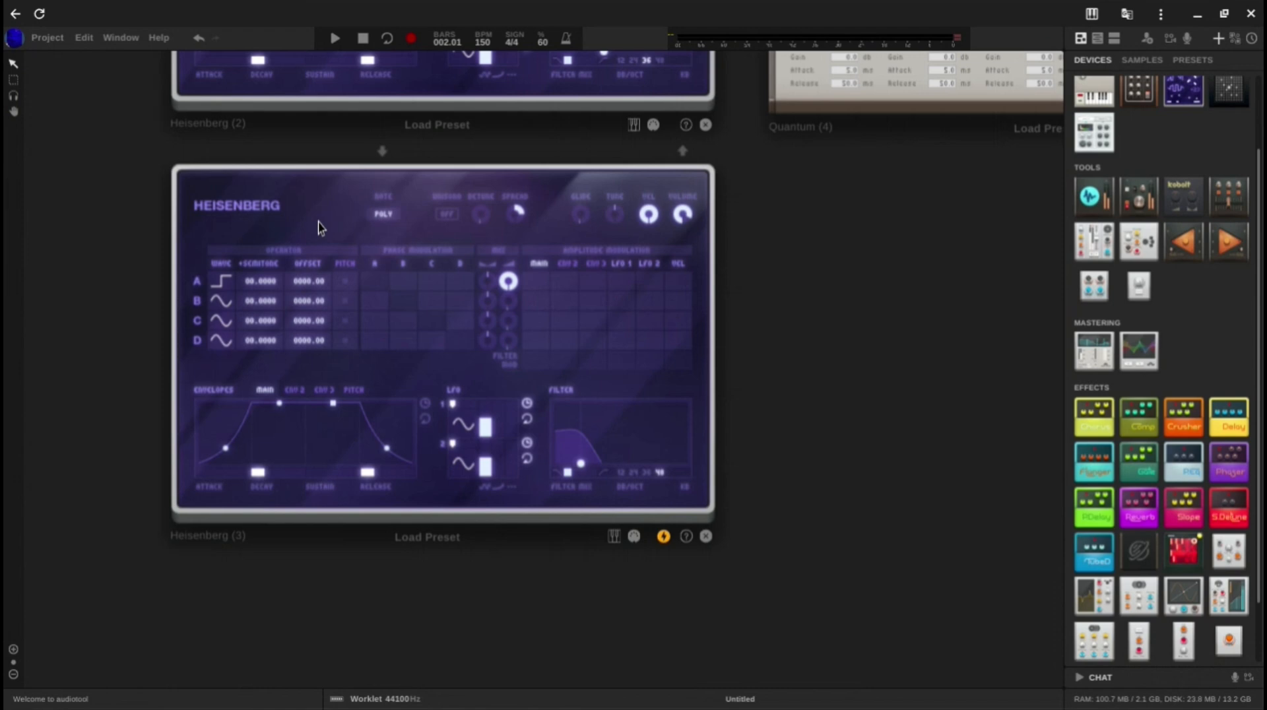
scroll(318, 229, "down", 2)
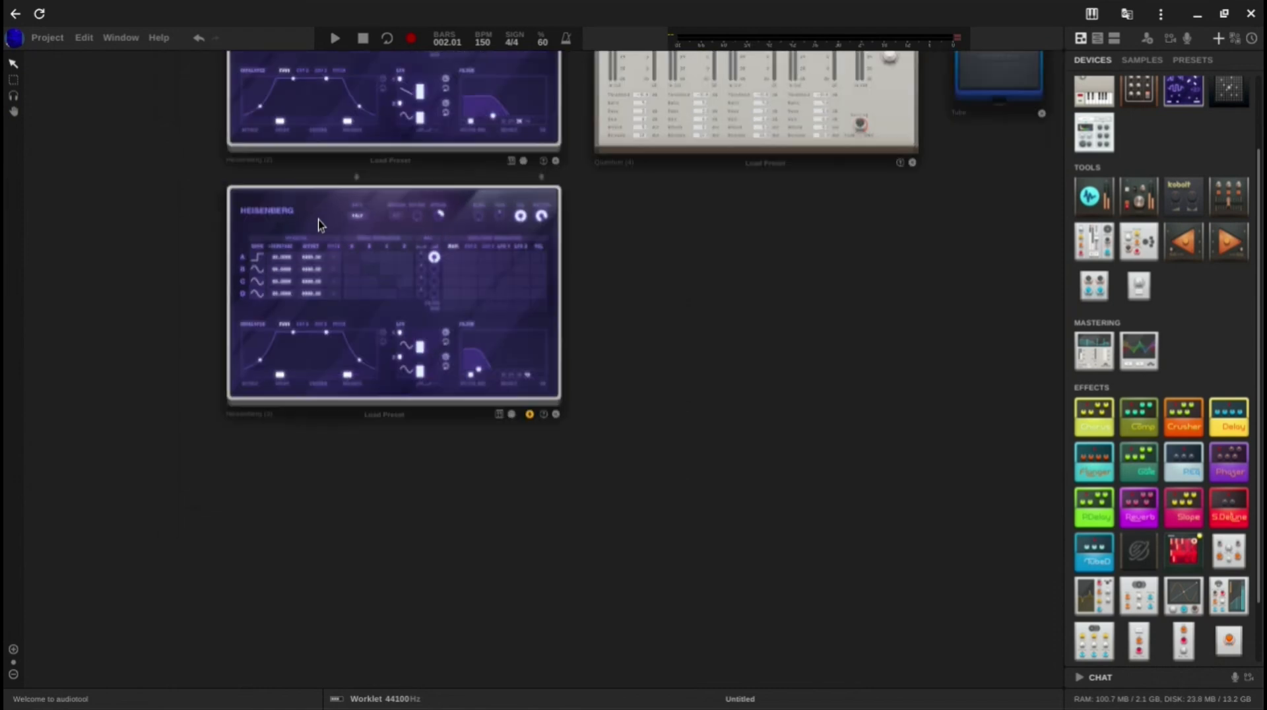
key("Delete")
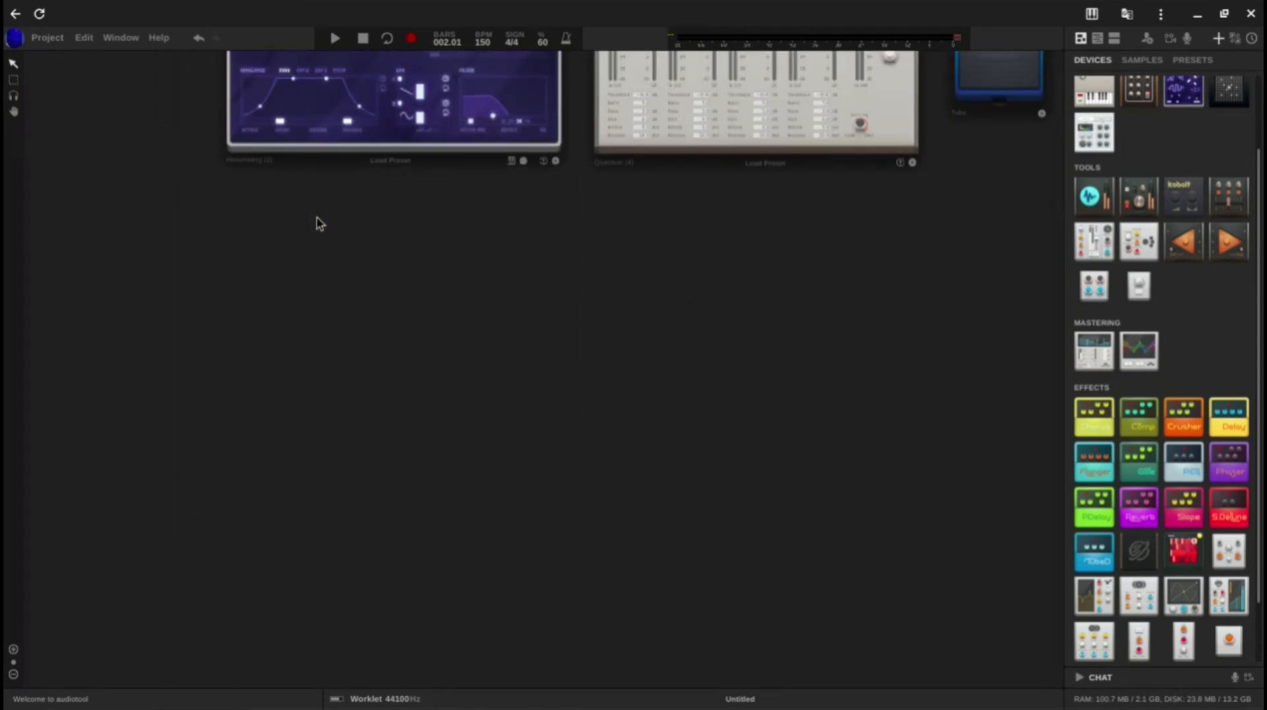
Step: Place a fresh Heisenberg below the third one and set its operator A to the falling sawtooth waveform
scroll(505, 238, "down", 2)
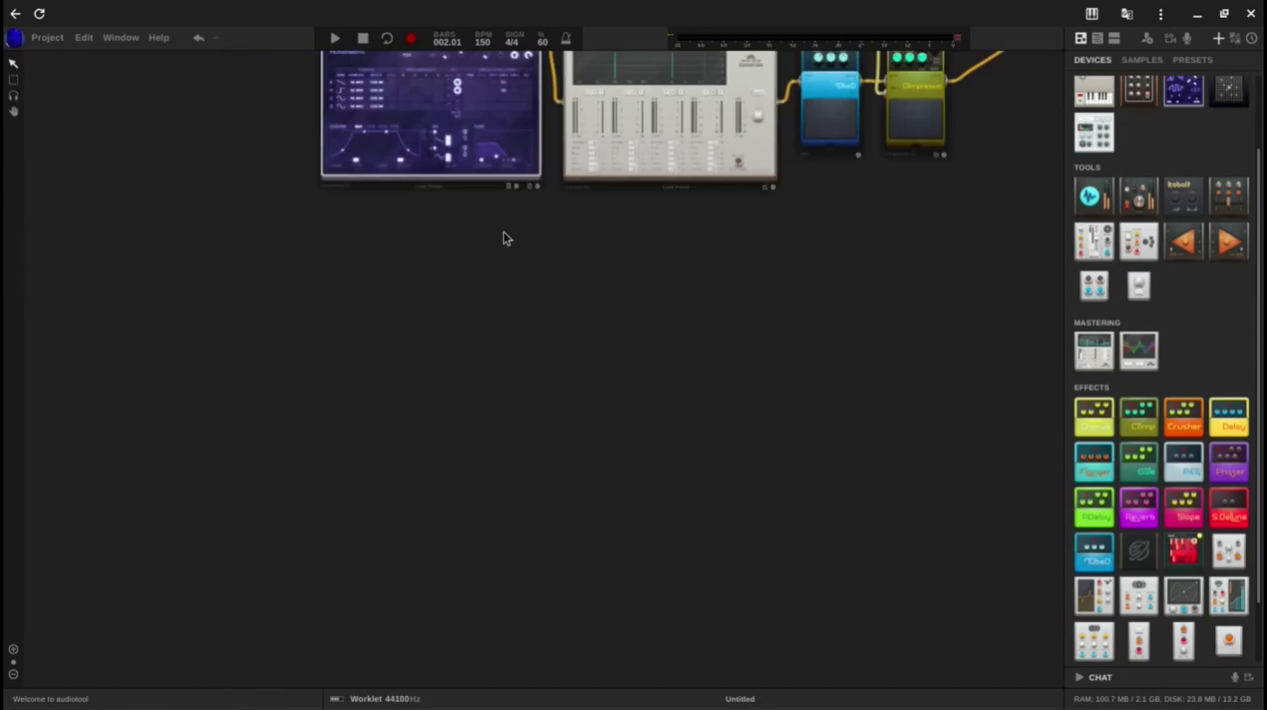
left_click_drag(505, 234, 449, 299)
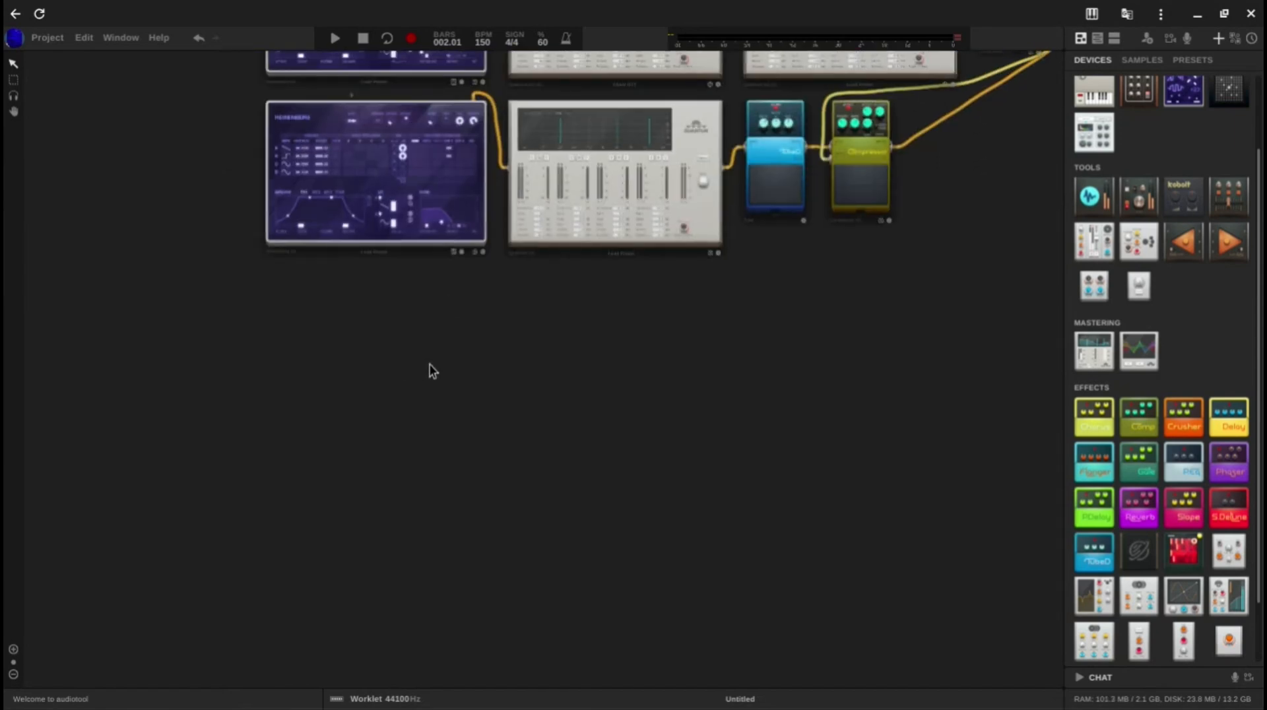
left_click_drag(454, 368, 420, 462)
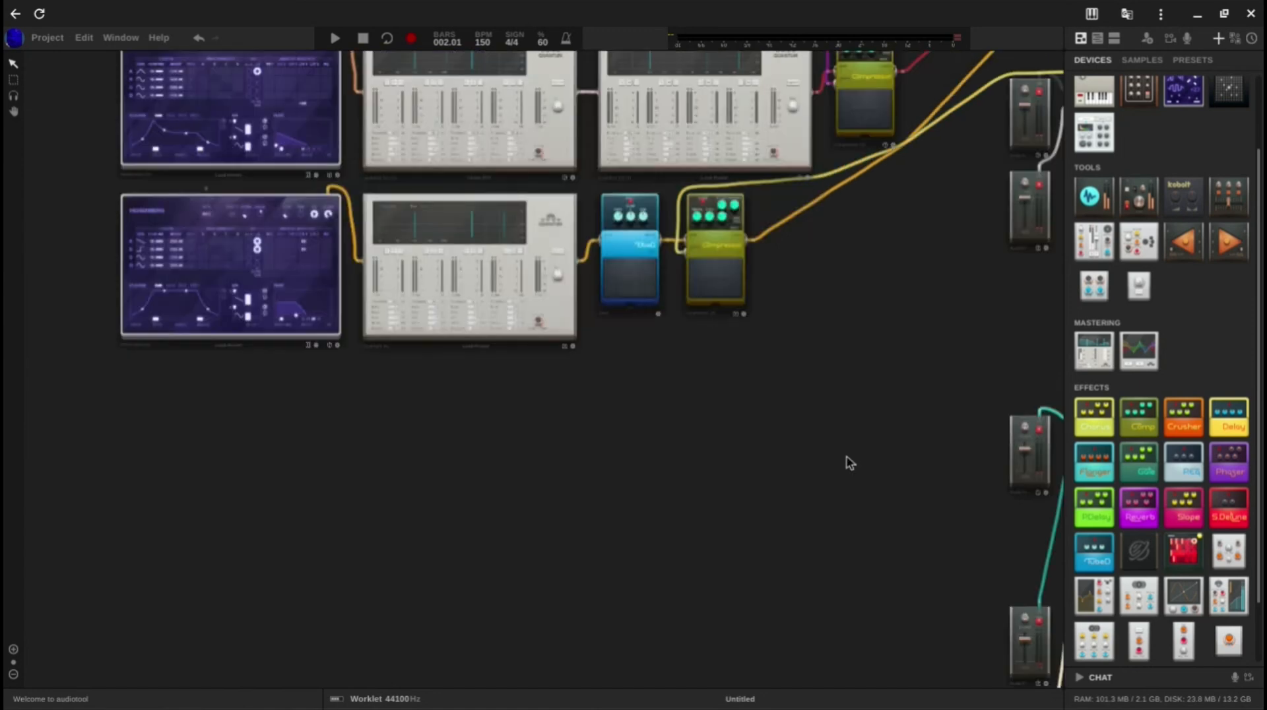
scroll(850, 464, "down", 2)
left_click_drag(1169, 83, 462, 430)
scroll(462, 423, "up", 3)
scroll(460, 417, "up", 3)
left_click(199, 393)
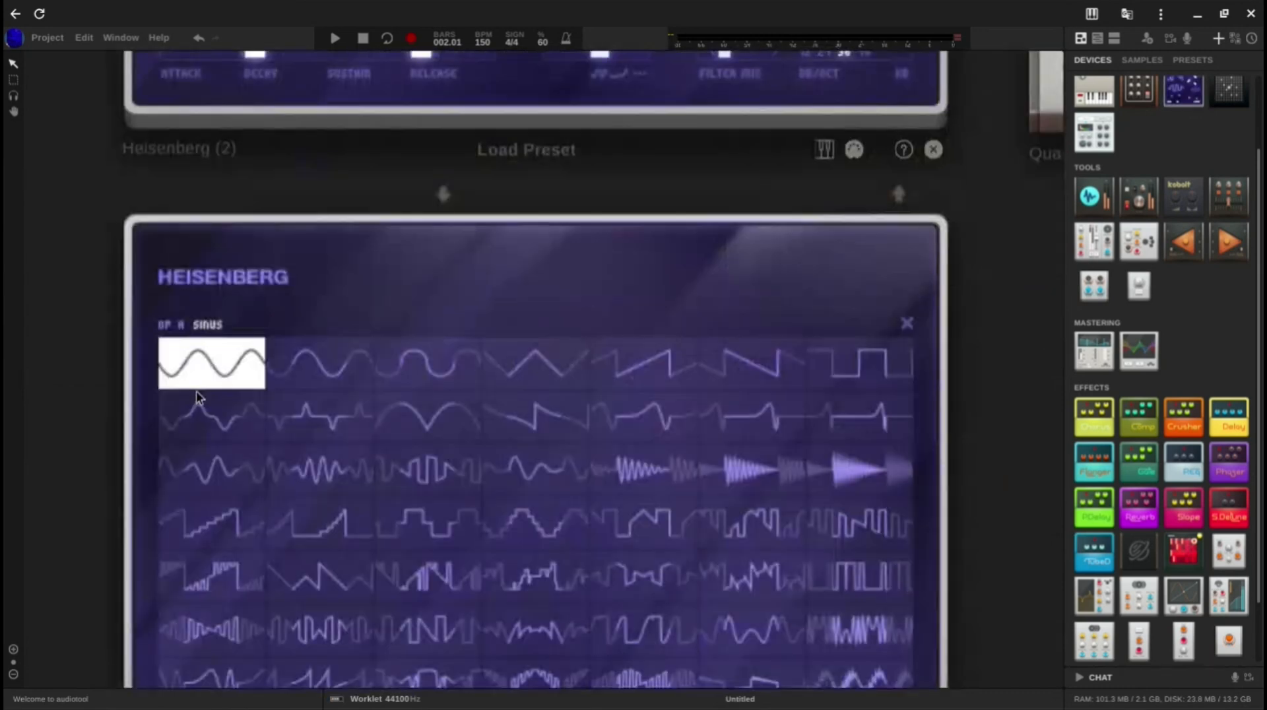
left_click(741, 374)
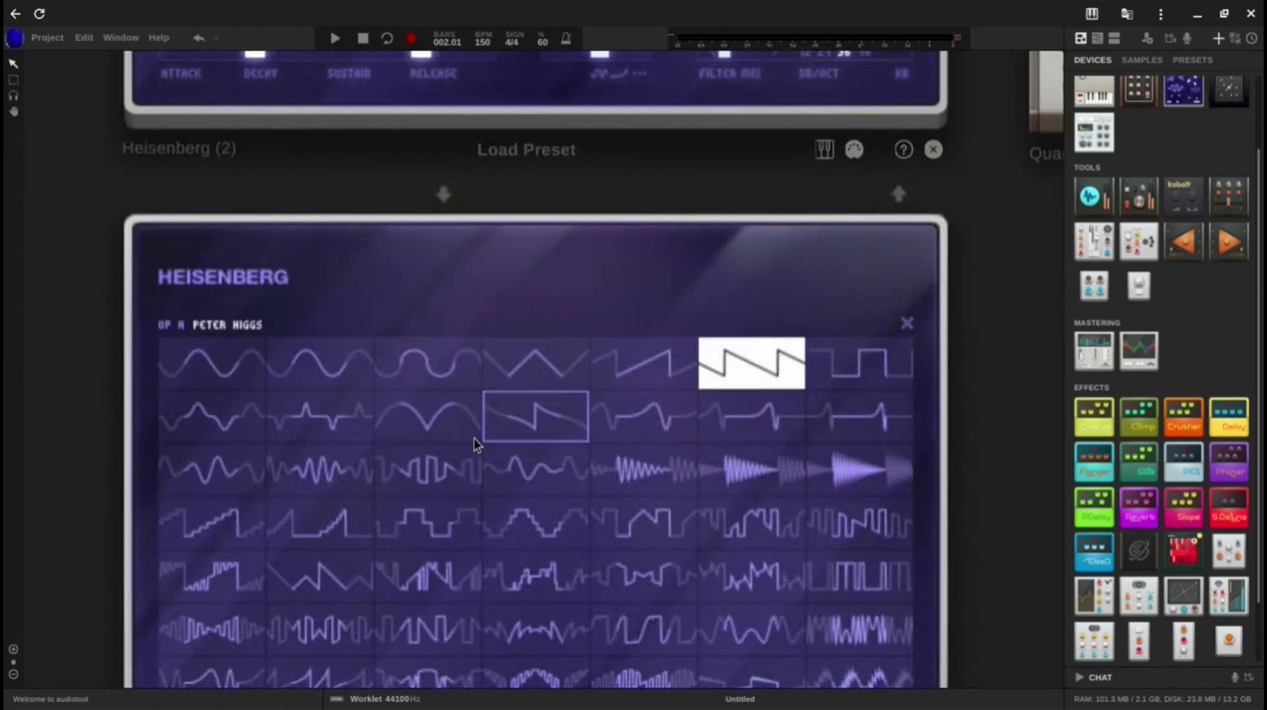
left_click(236, 532)
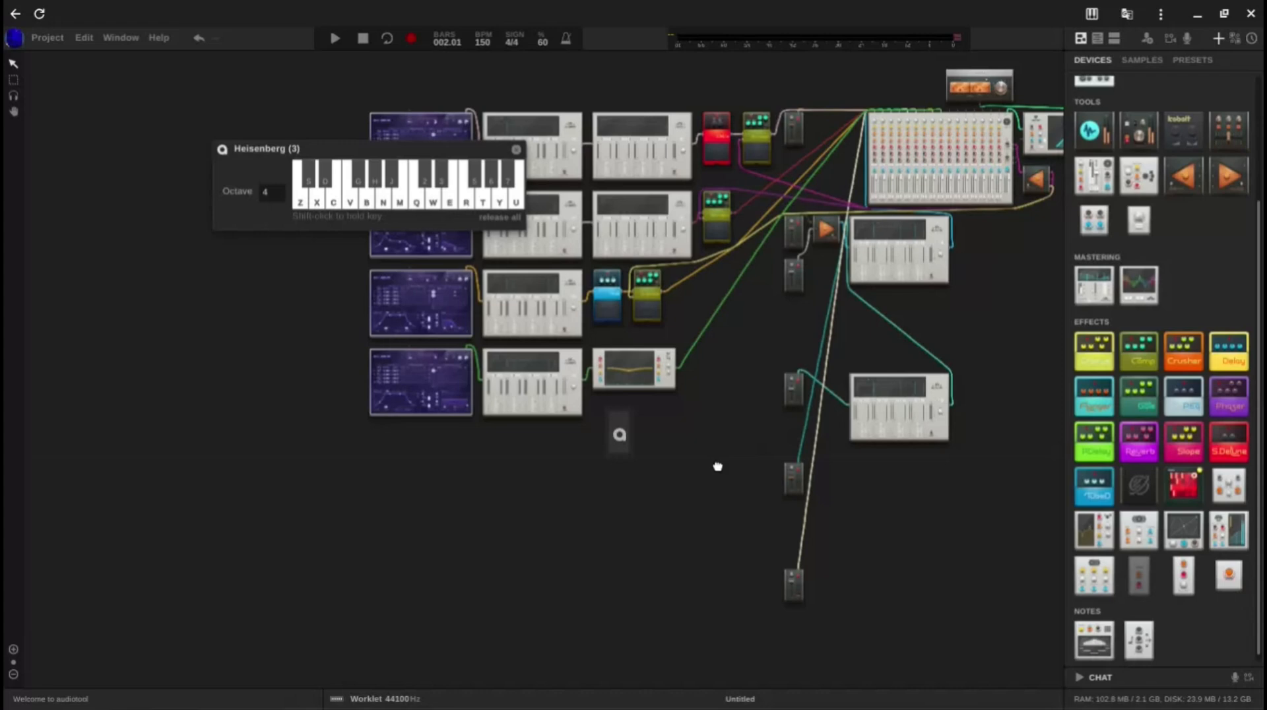
Step: Add a Quasar reverb beneath the Graphical EQ and patch it into that EQ's output cable
left_click_drag(717, 467, 1169, 543)
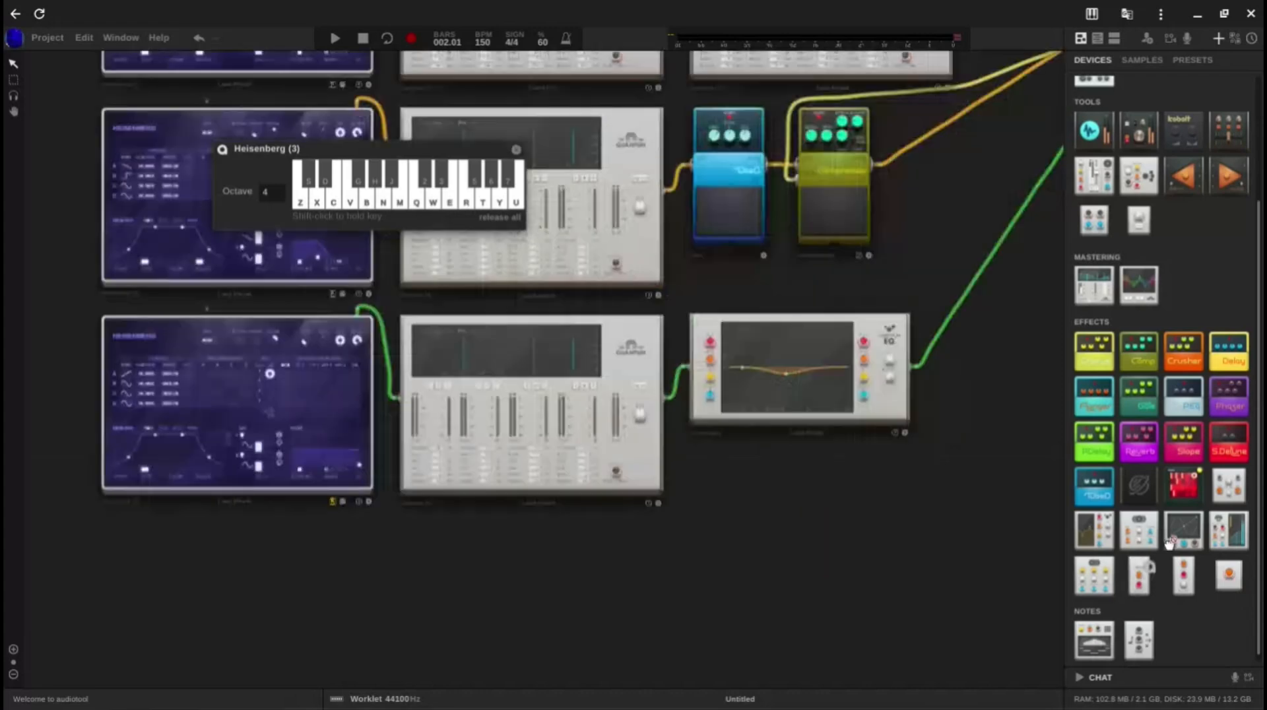
left_click_drag(1142, 502, 632, 427)
left_click_drag(1142, 491, 632, 431)
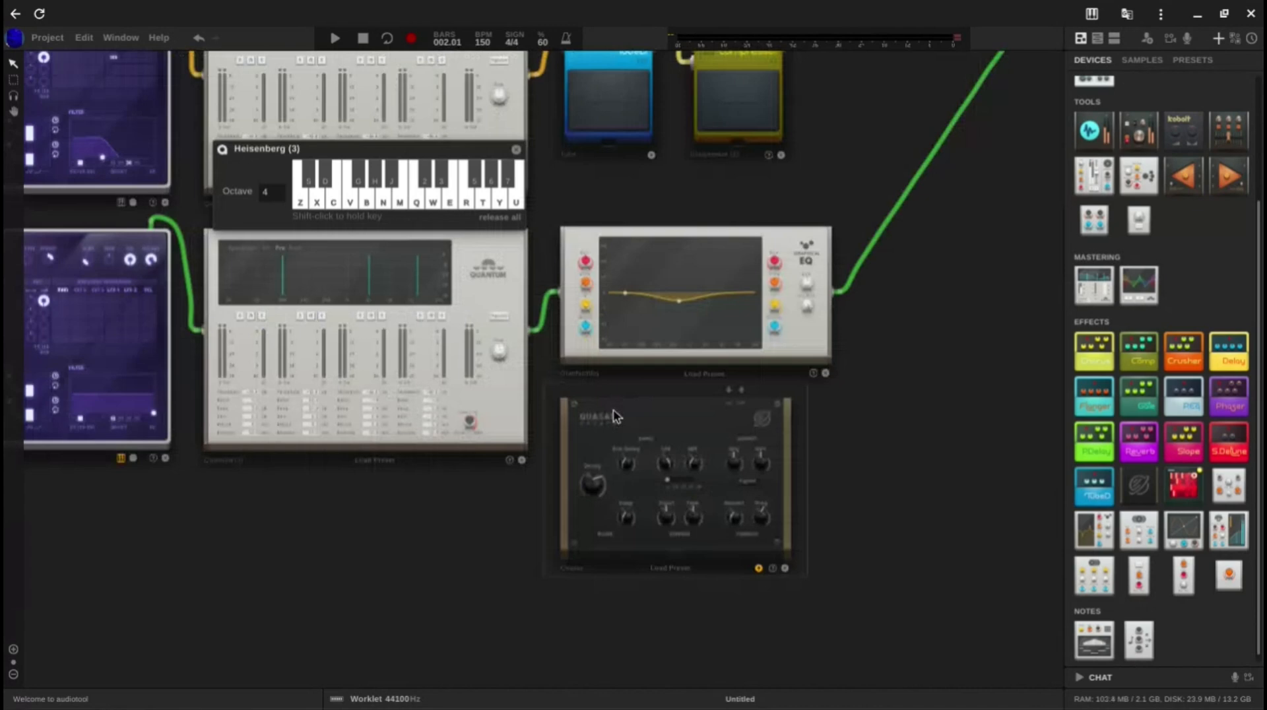
right_click(614, 416)
left_click(678, 471)
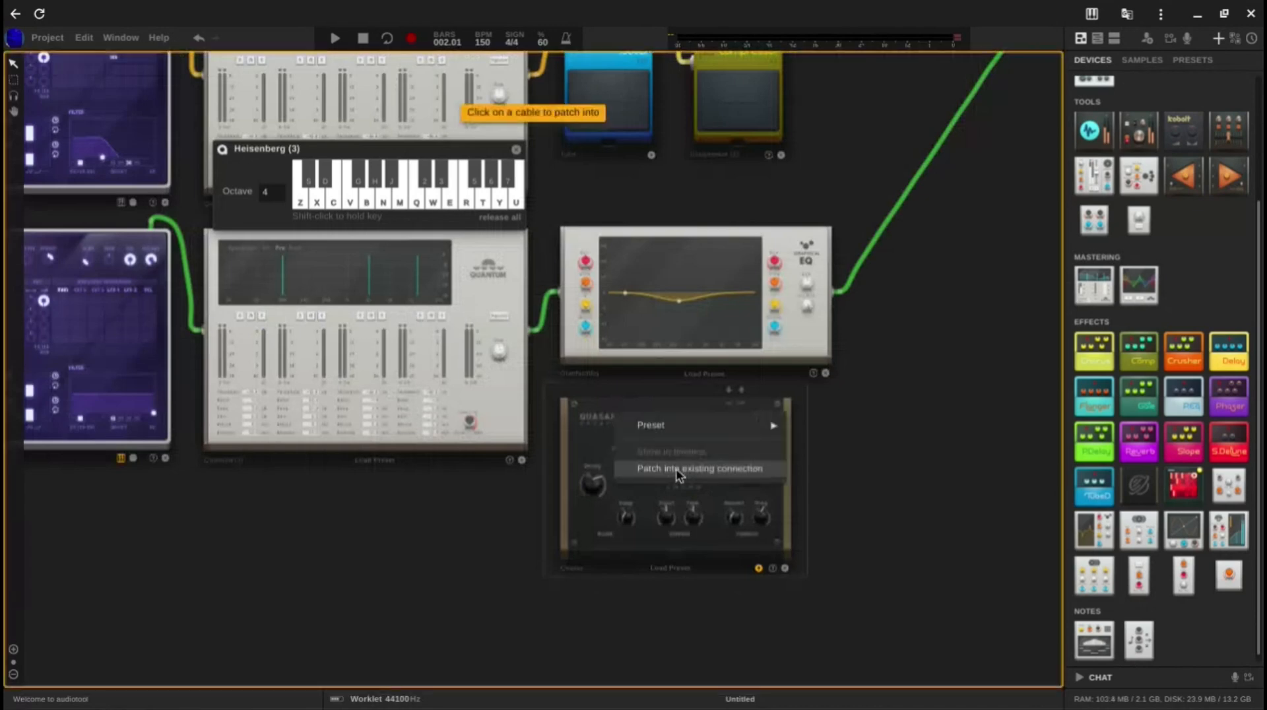
left_click(870, 250)
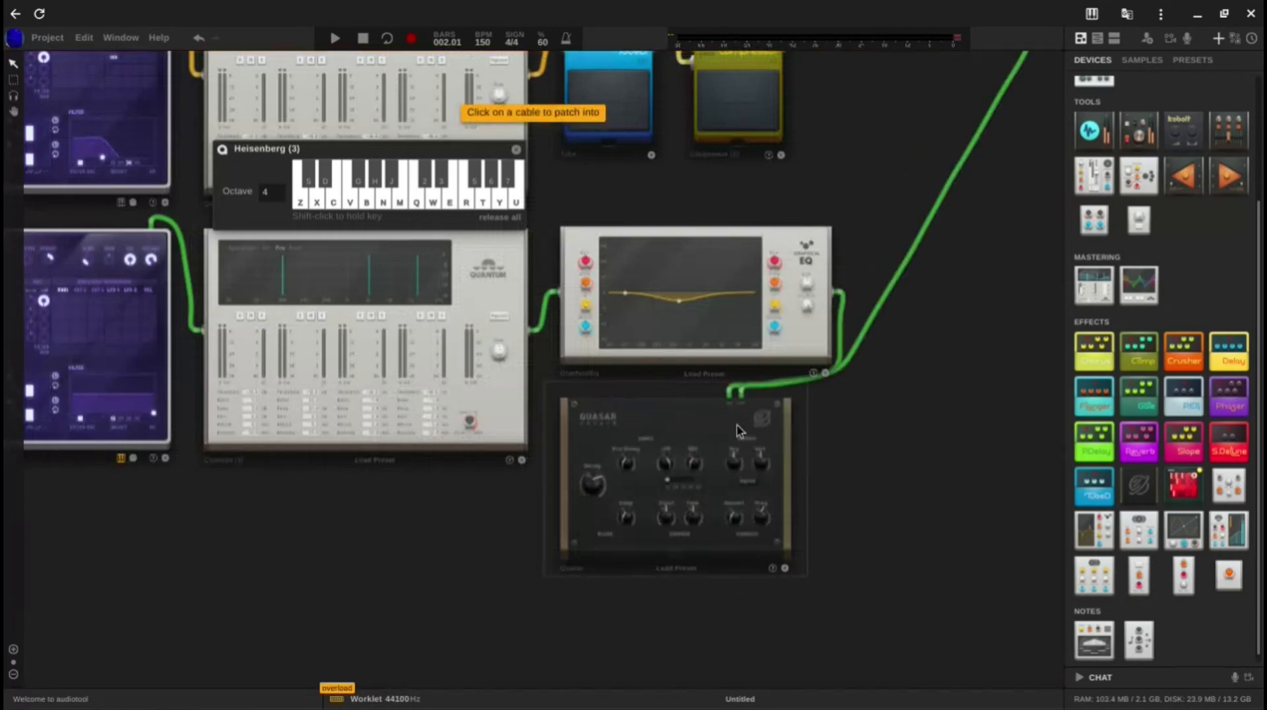
Step: Set the Quasar reverb's dry output level to 0.00 dB and audition the sound with a couple of notes
left_click_drag(764, 461, 764, 503)
scroll(741, 475, "up", 5)
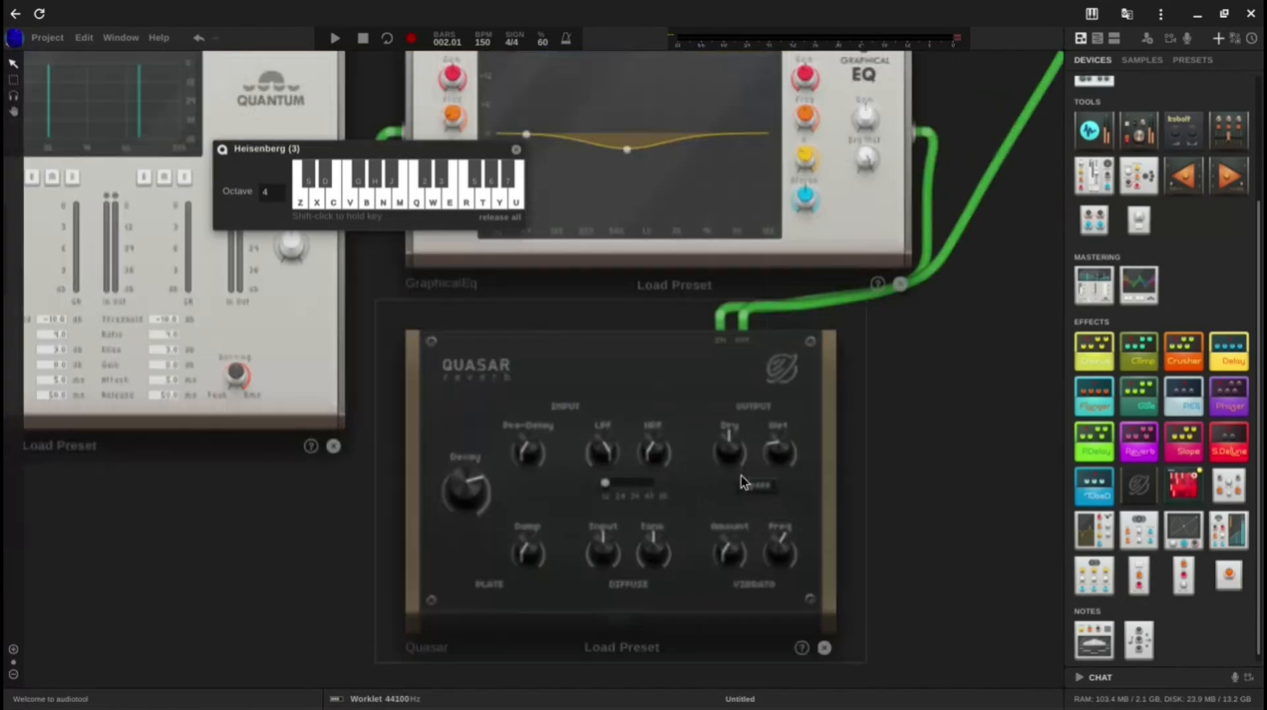
left_click_drag(728, 441, 754, 220)
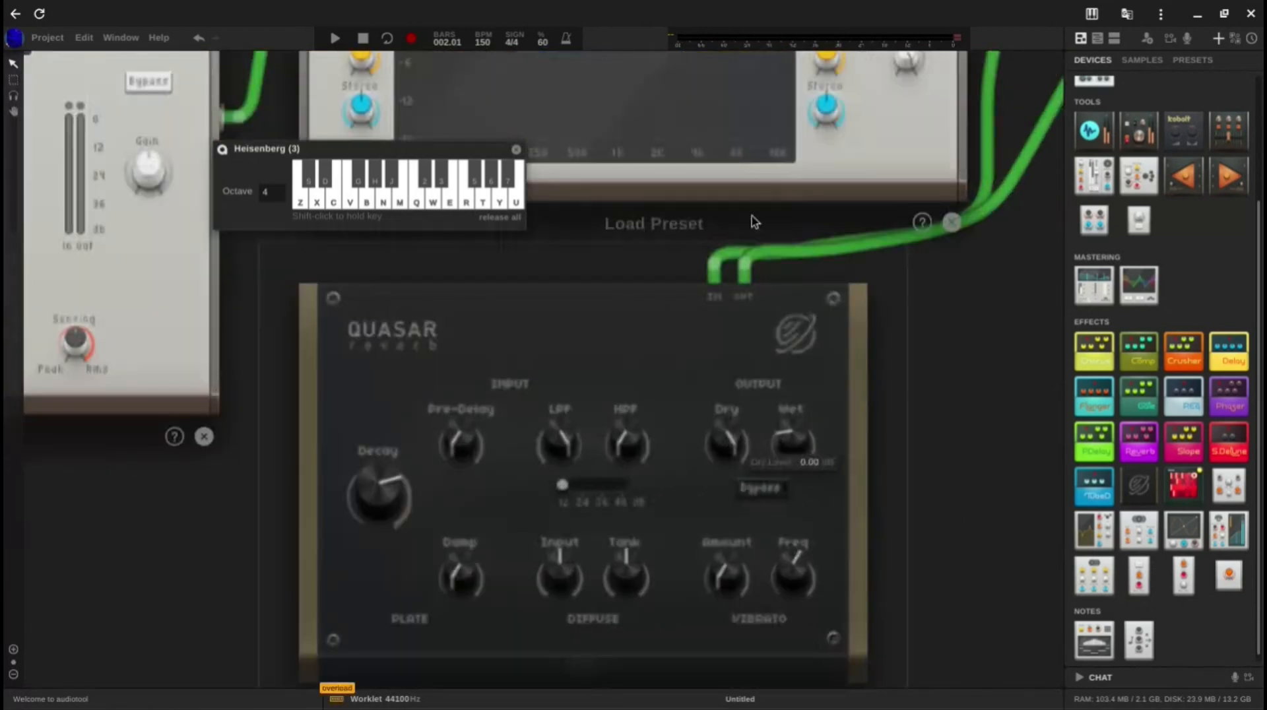
key("z")
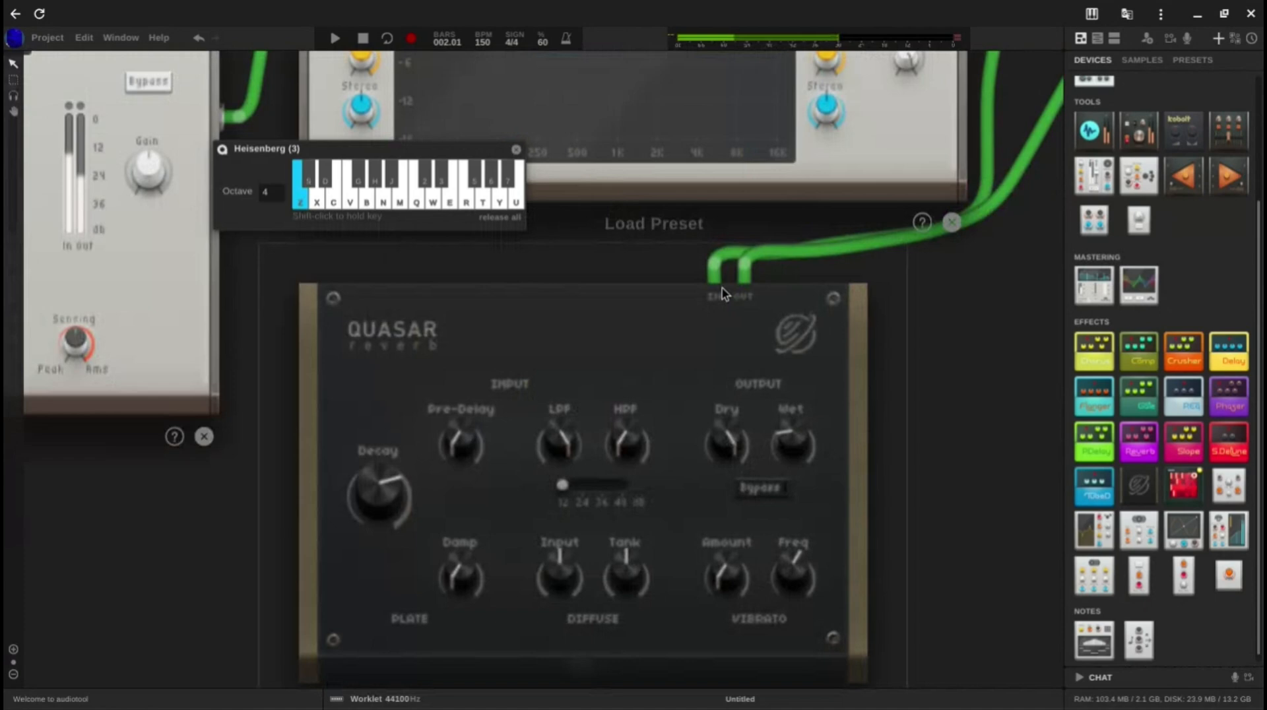
key("c")
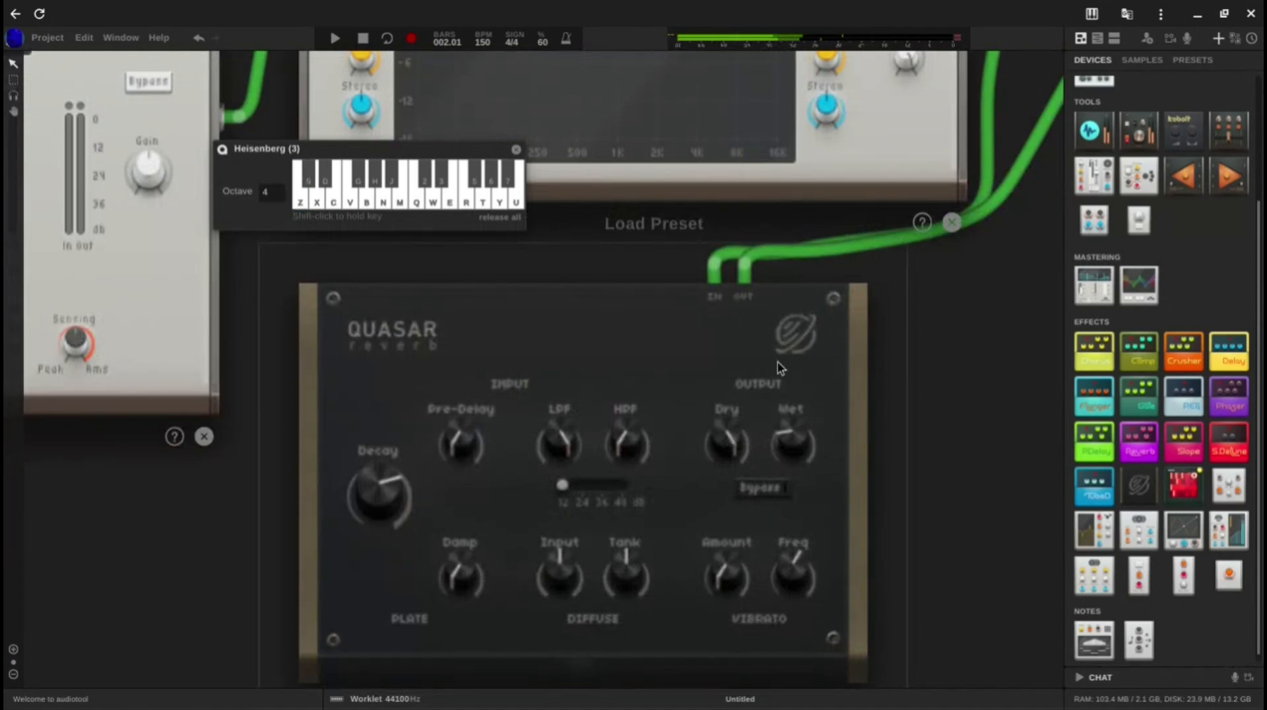
scroll(770, 384, "down", 2)
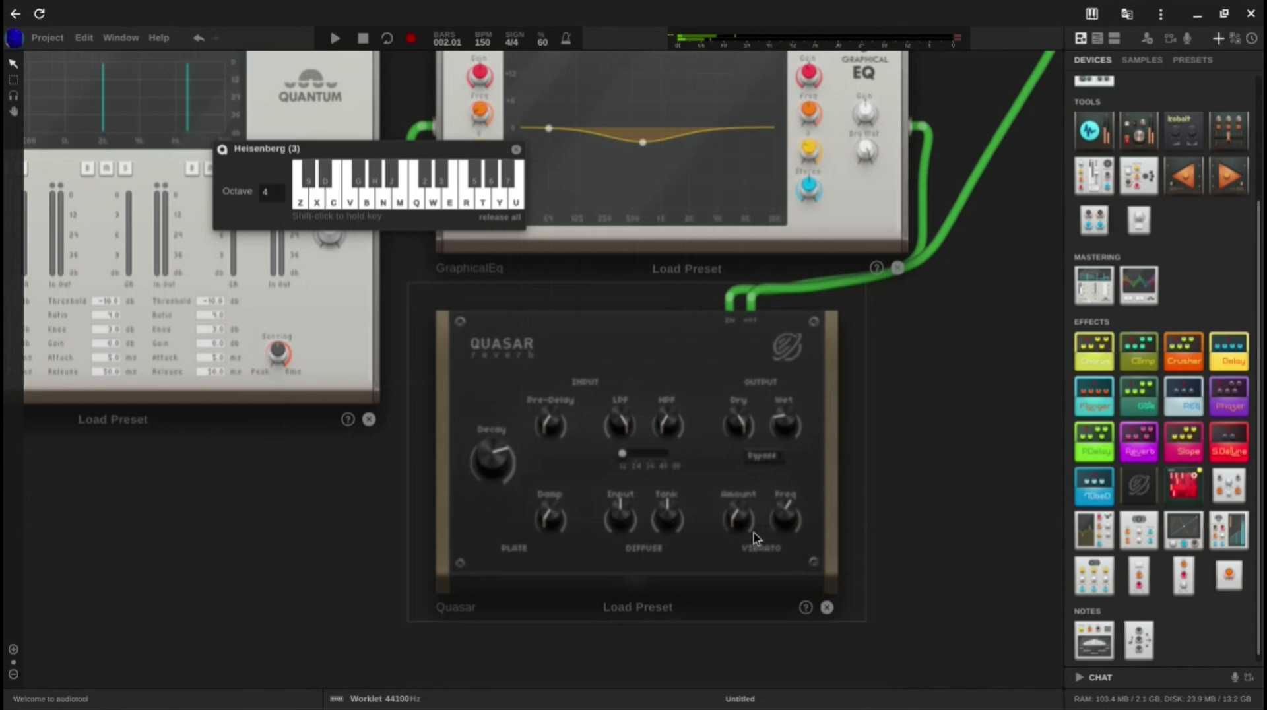
Step: Raise the Quasar's vibrato amount, diffuse input and diffuse tank, and adjust its input high-pass and low-pass filters
left_click_drag(740, 516, 721, 436)
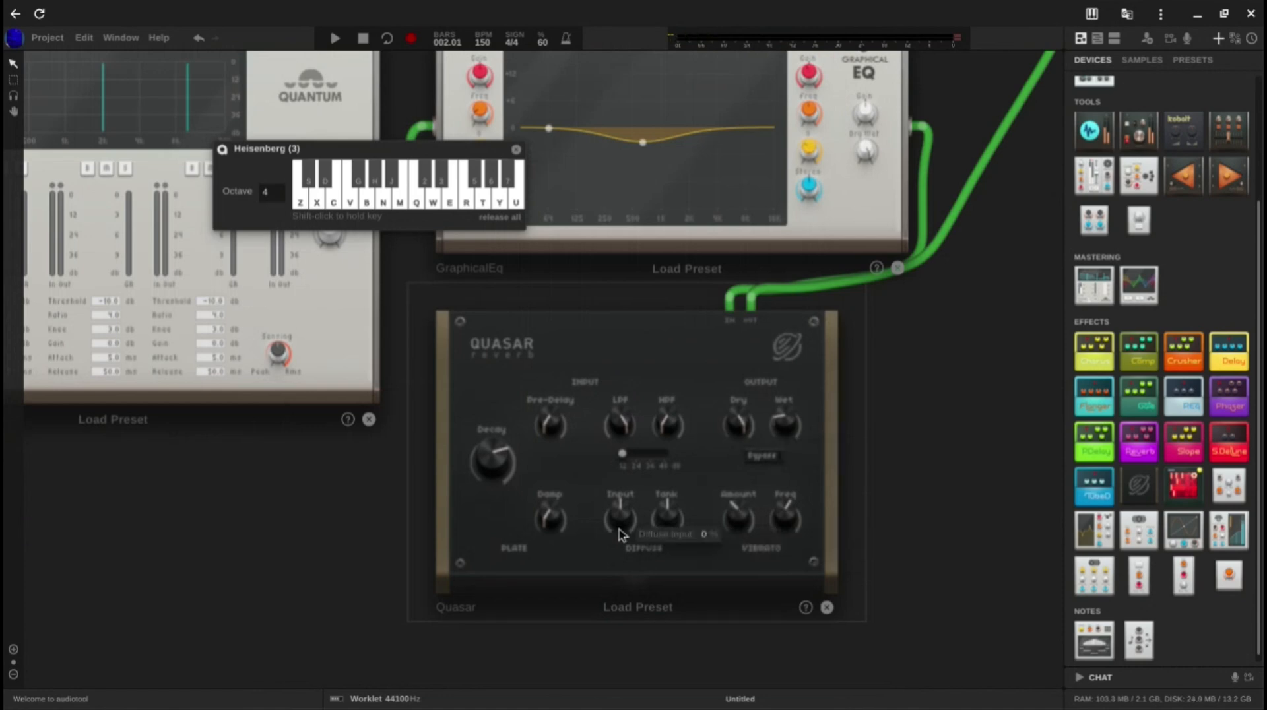
left_click_drag(619, 529, 673, 491)
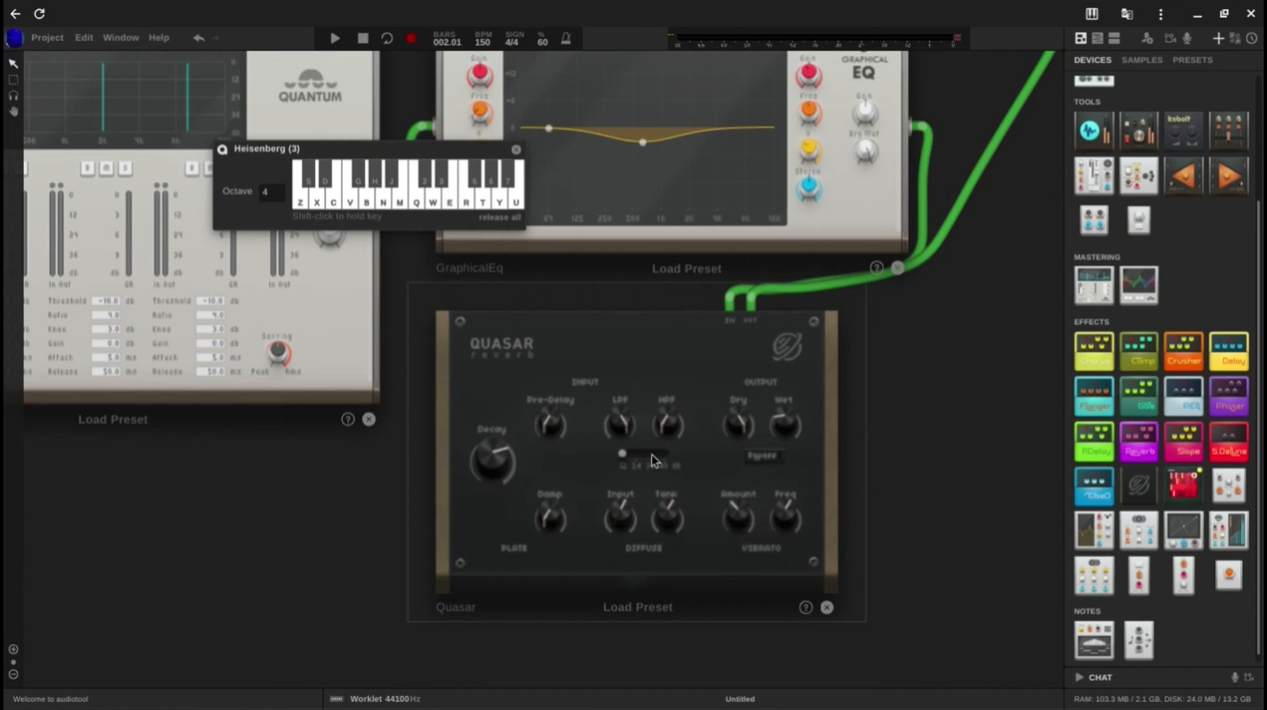
left_click_drag(668, 424, 632, 379)
left_click_drag(622, 424, 623, 431)
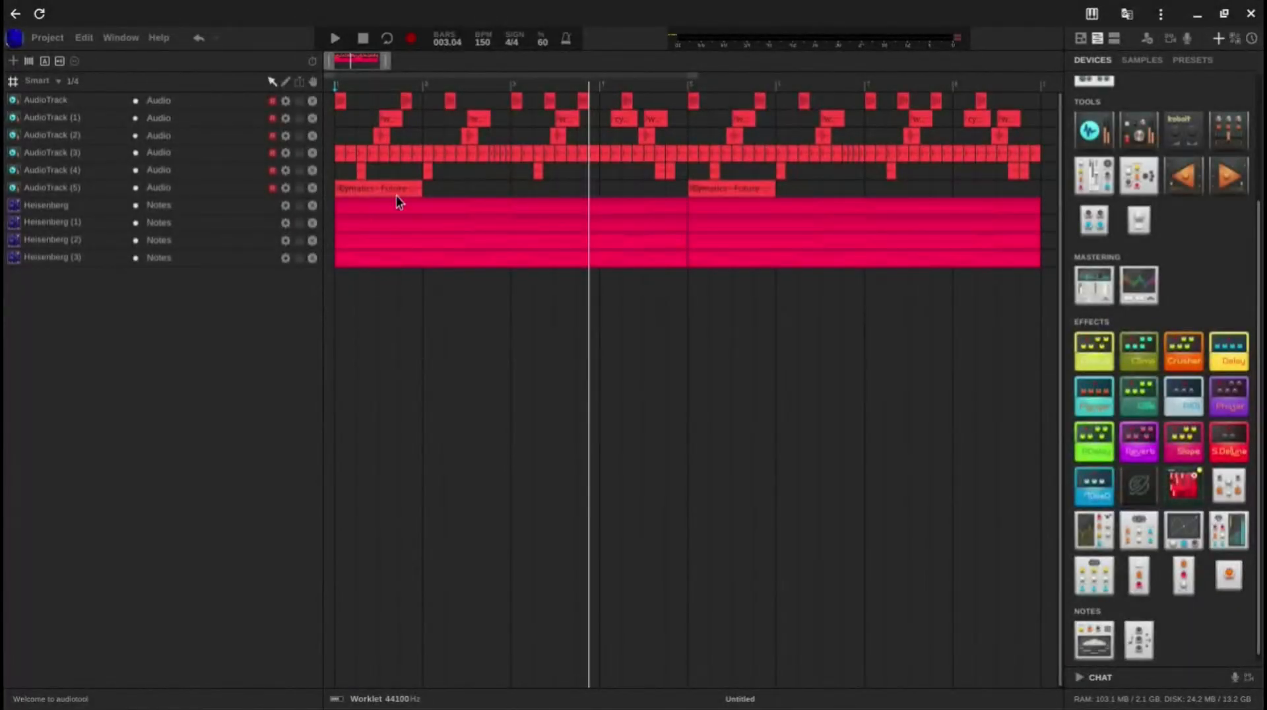
Step: Open the first note region of the Heisenberg (3) track in the timeline and review its melody notes
double_click(422, 261)
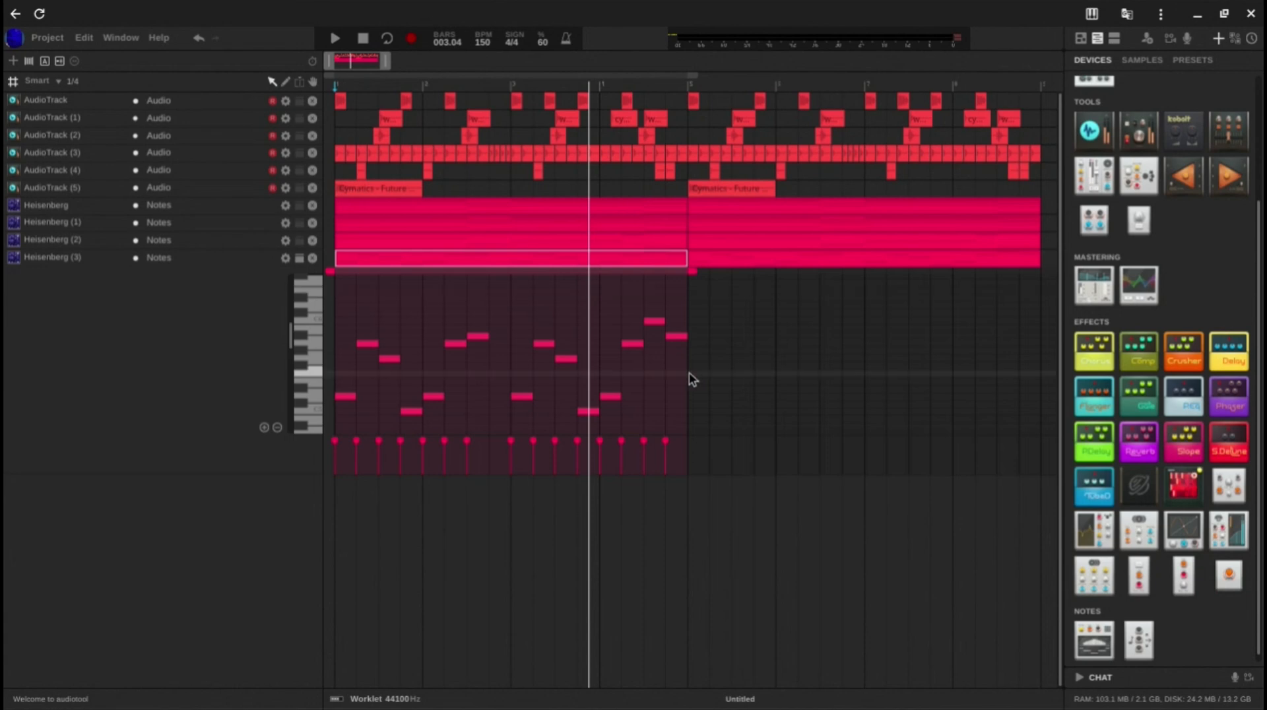
scroll(687, 376, "down", 2)
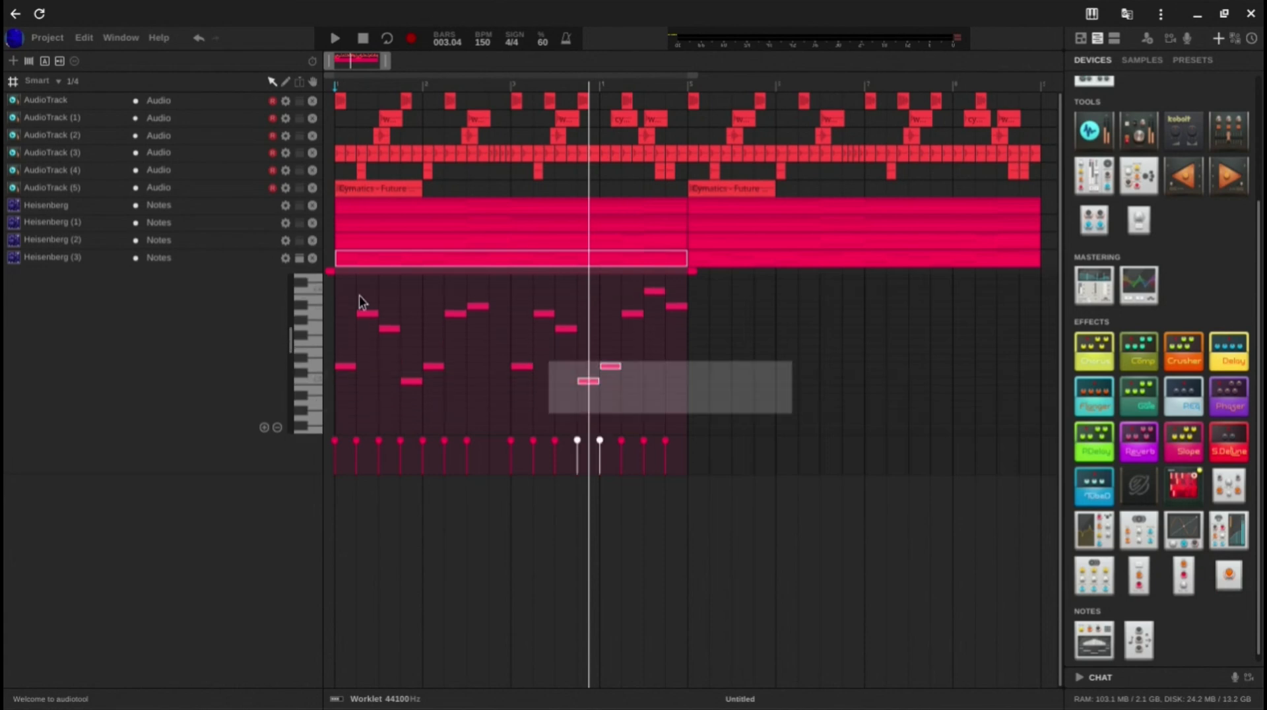
key("ctrl+a")
left_click(376, 291)
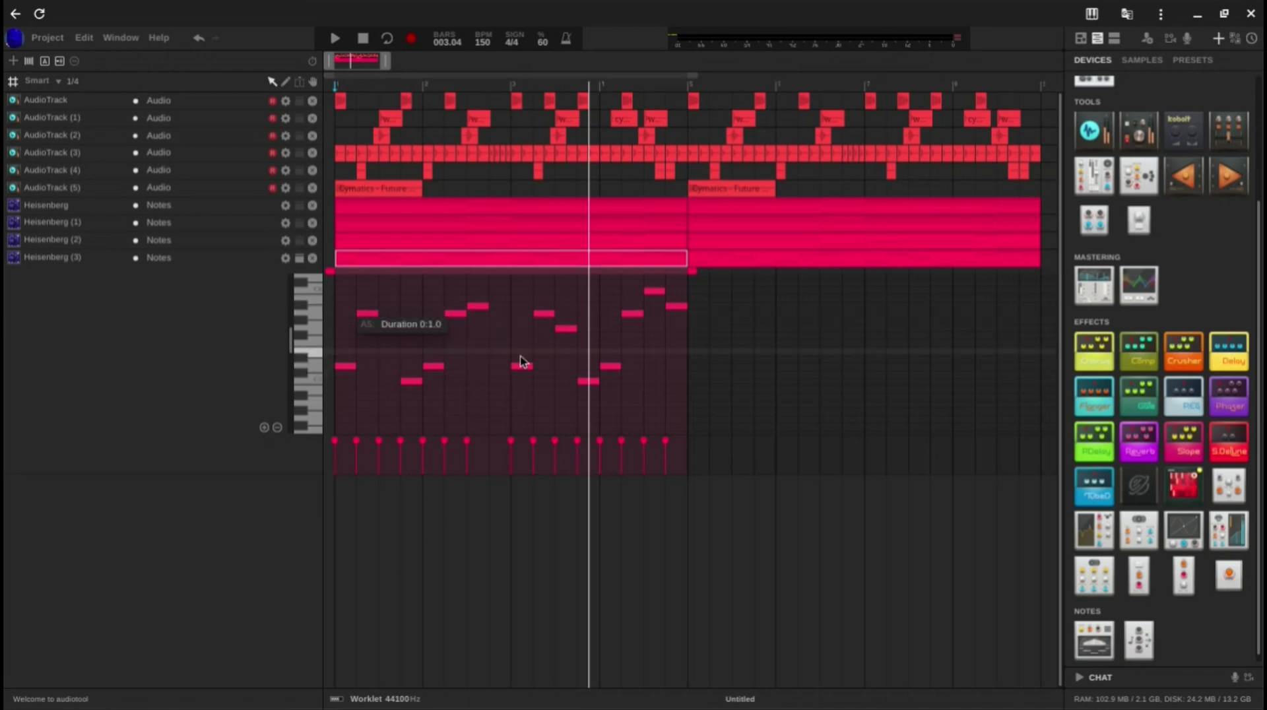
left_click_drag(640, 351, 691, 298)
left_click(709, 313)
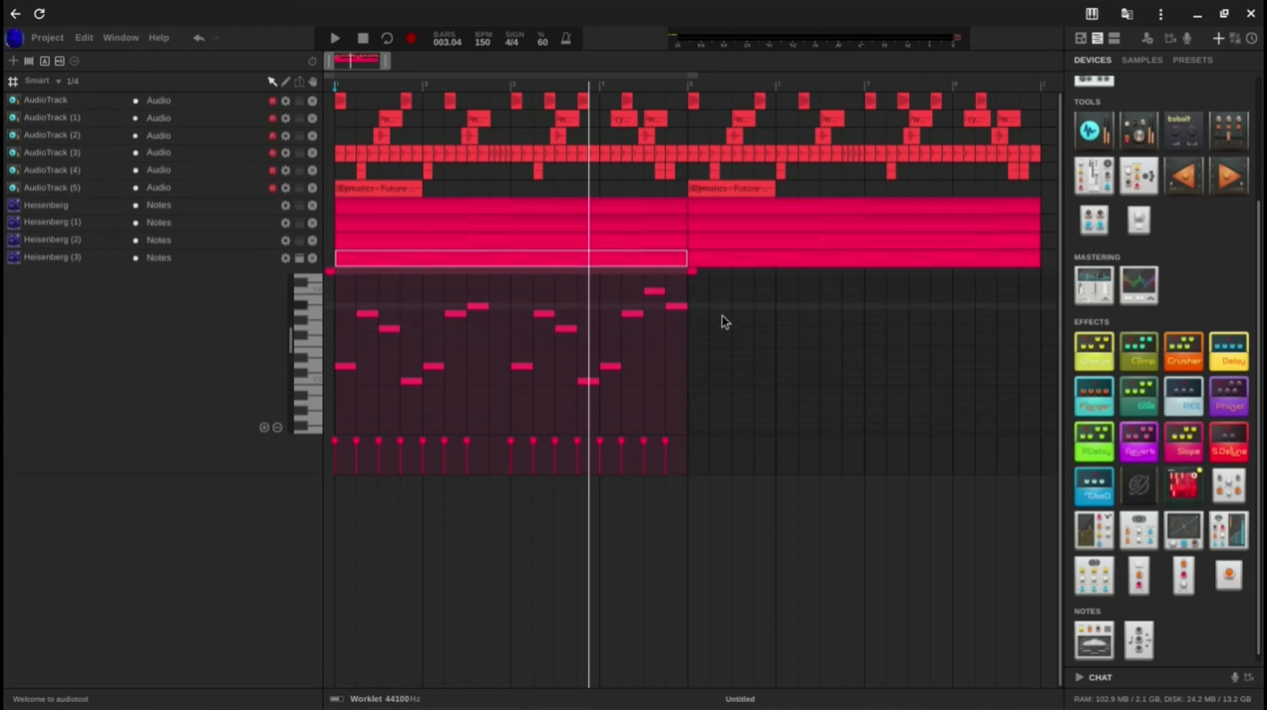
Step: Play back the arrangement to hear the melody with the other tracks, and close the note editor
key("space")
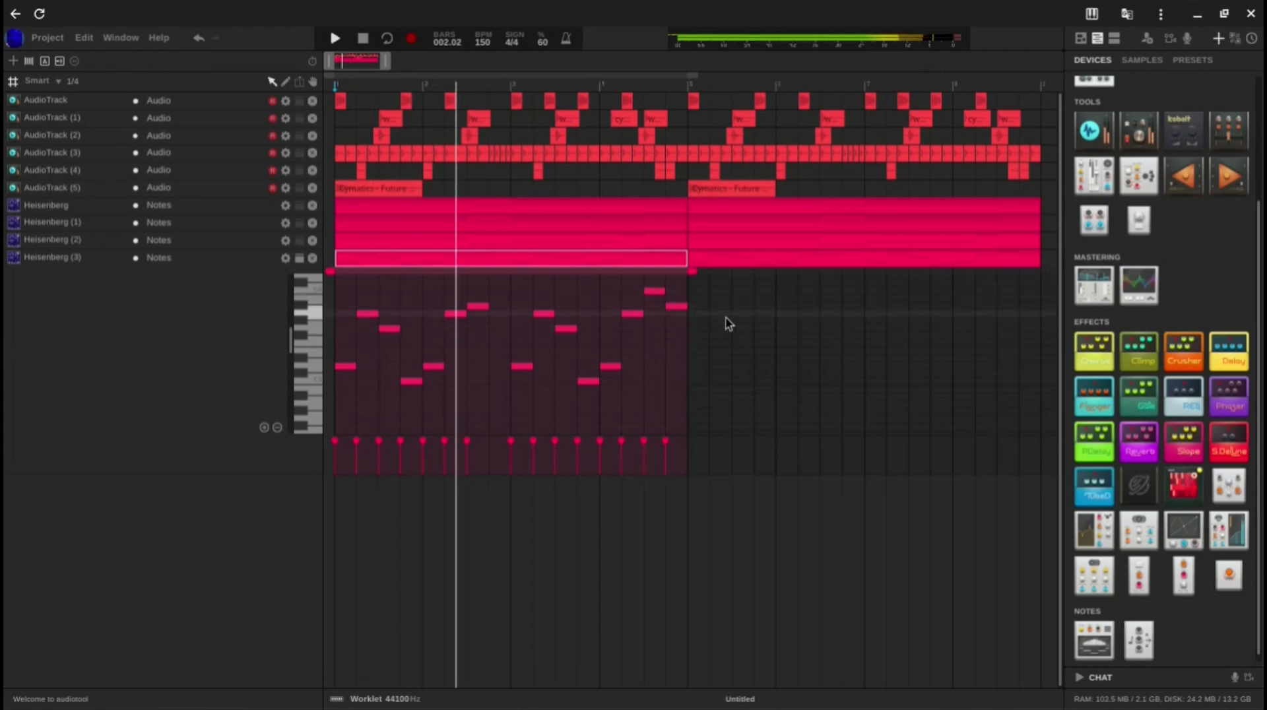
key("space")
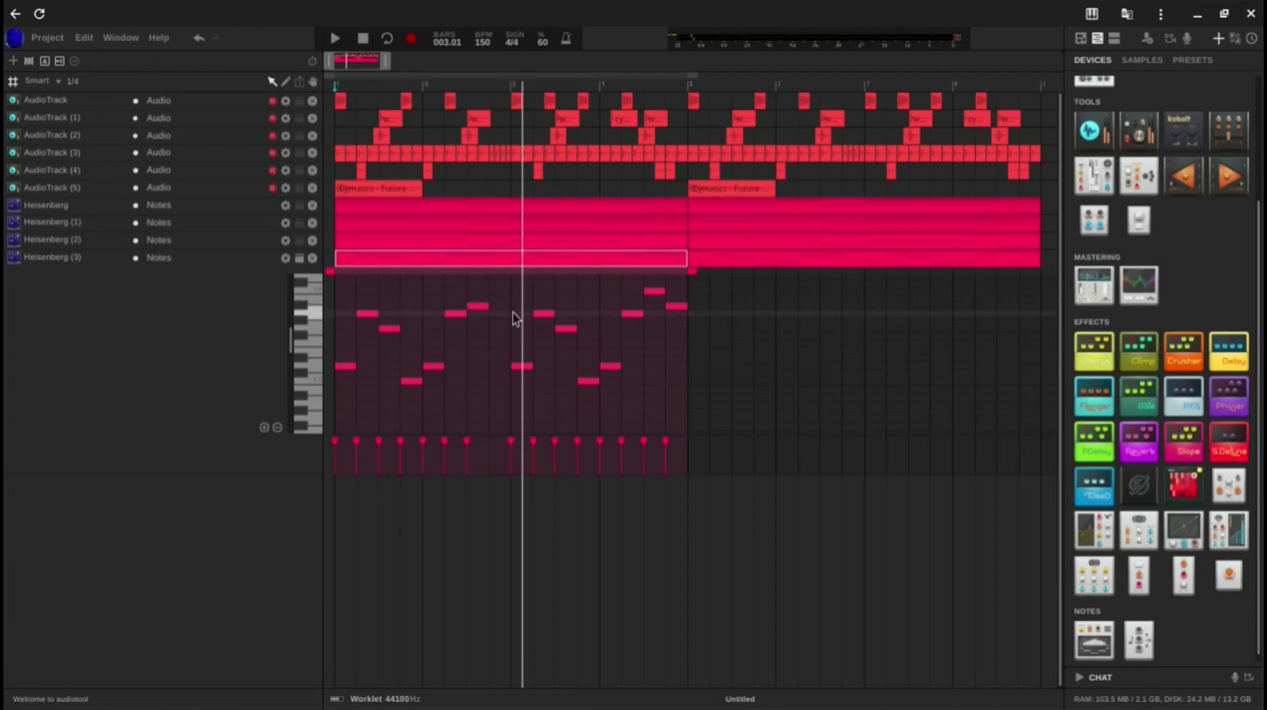
key("space")
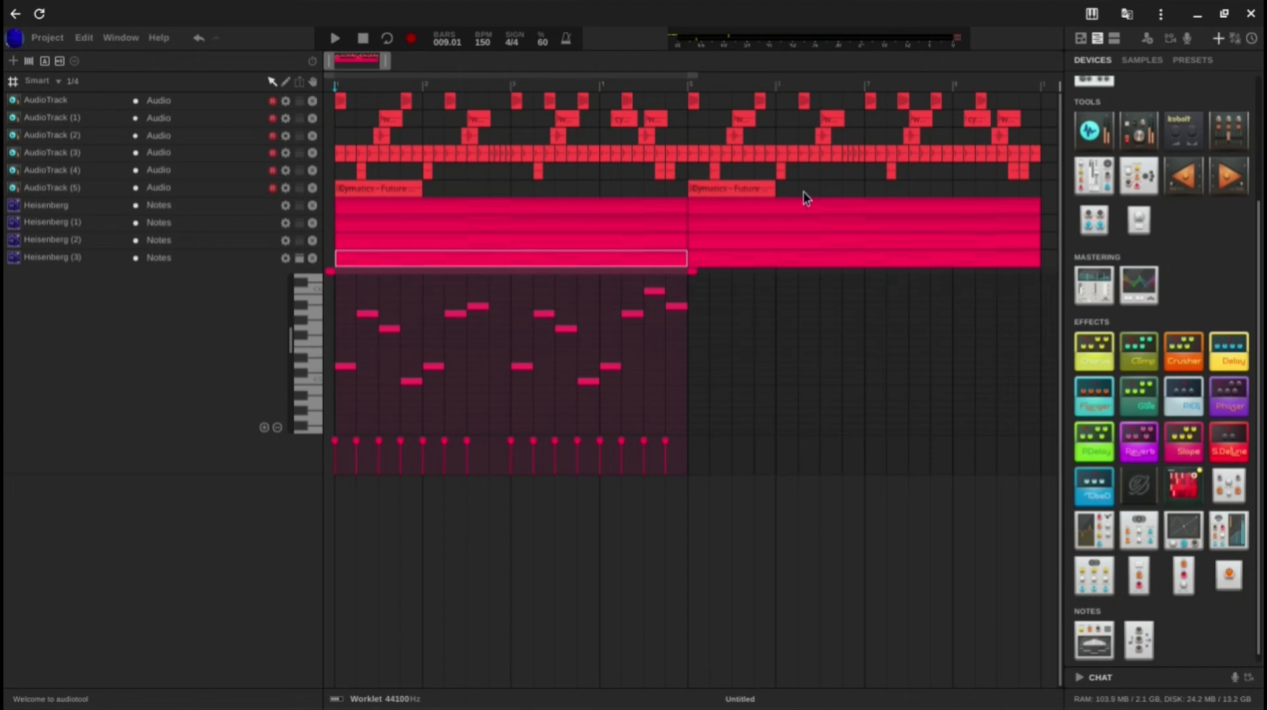
left_click(302, 269)
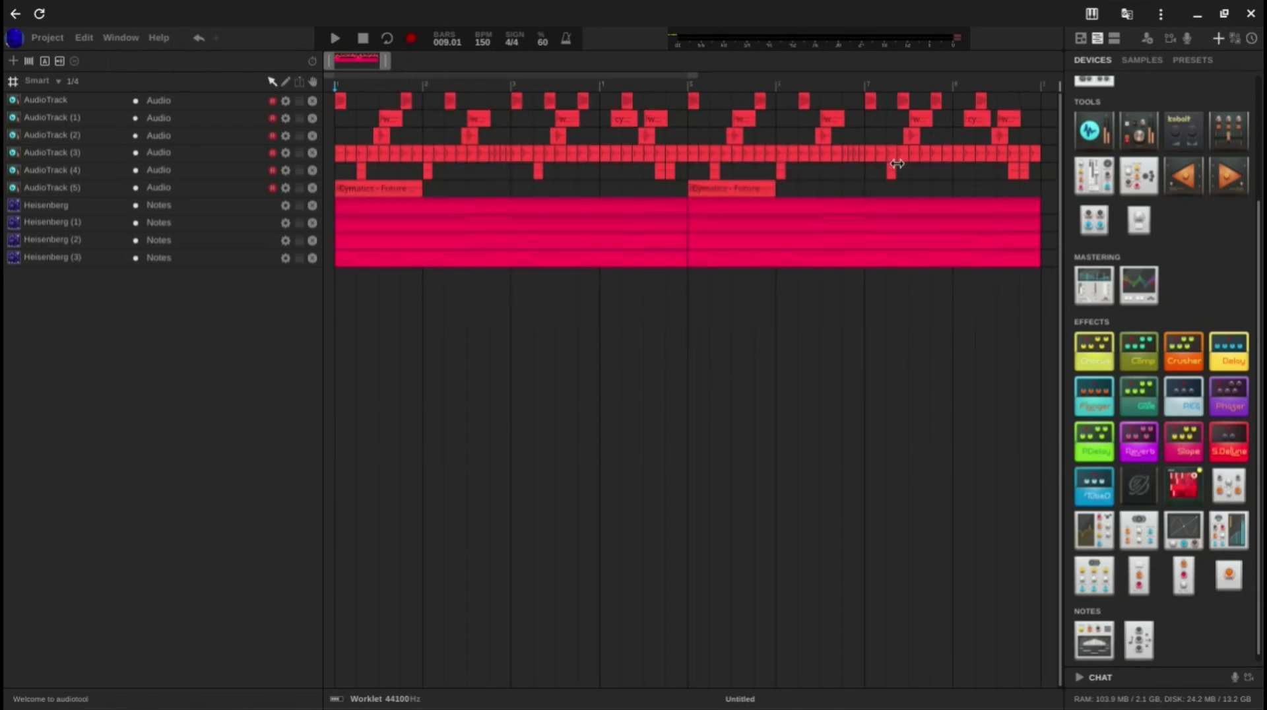
Step: Return to the device desktop, look over the signal chain, and search the sample library for "vocal"
left_click(1078, 39)
scroll(819, 204, "down", 5)
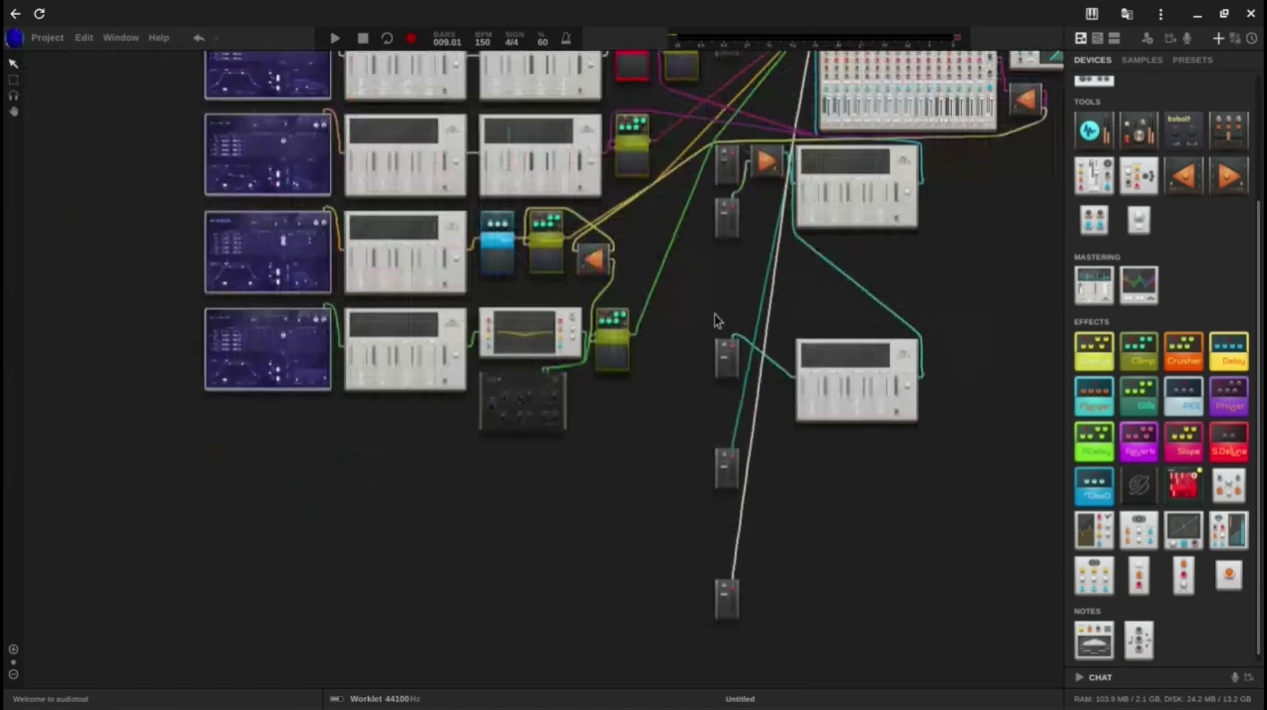
scroll(716, 336, "down", 3)
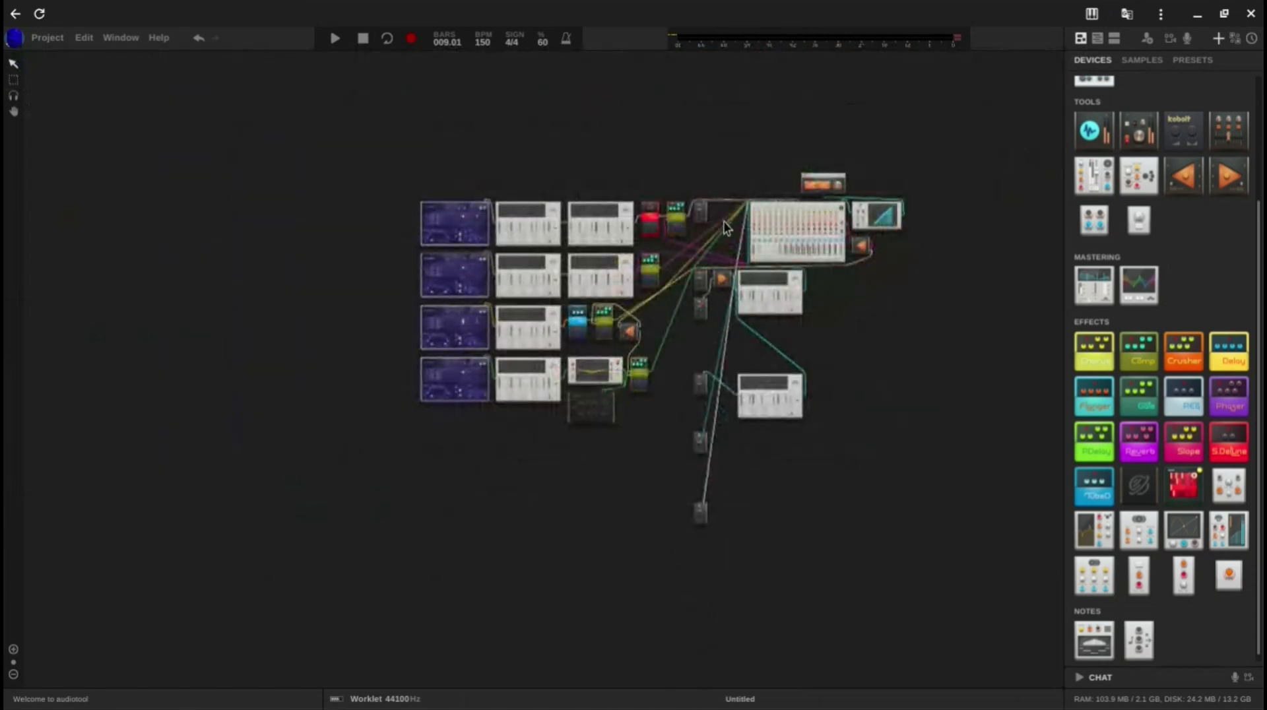
scroll(724, 227, "up", 5)
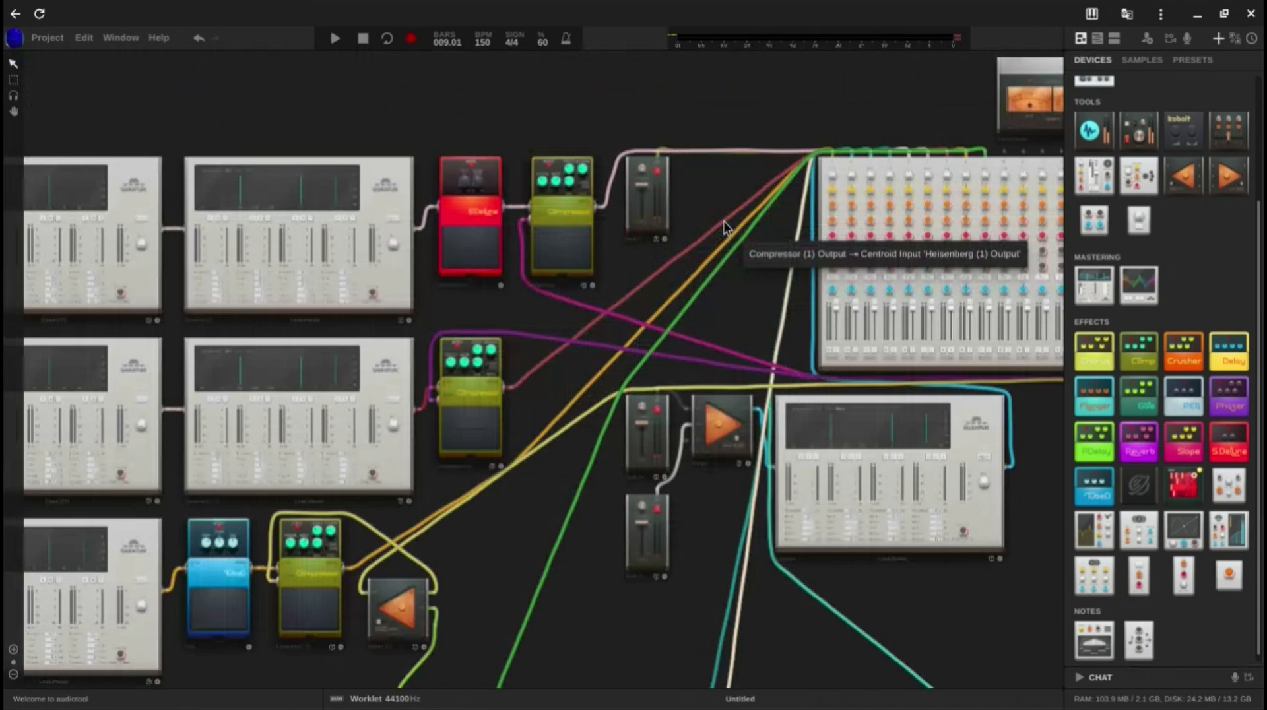
scroll(764, 315, "down", 2)
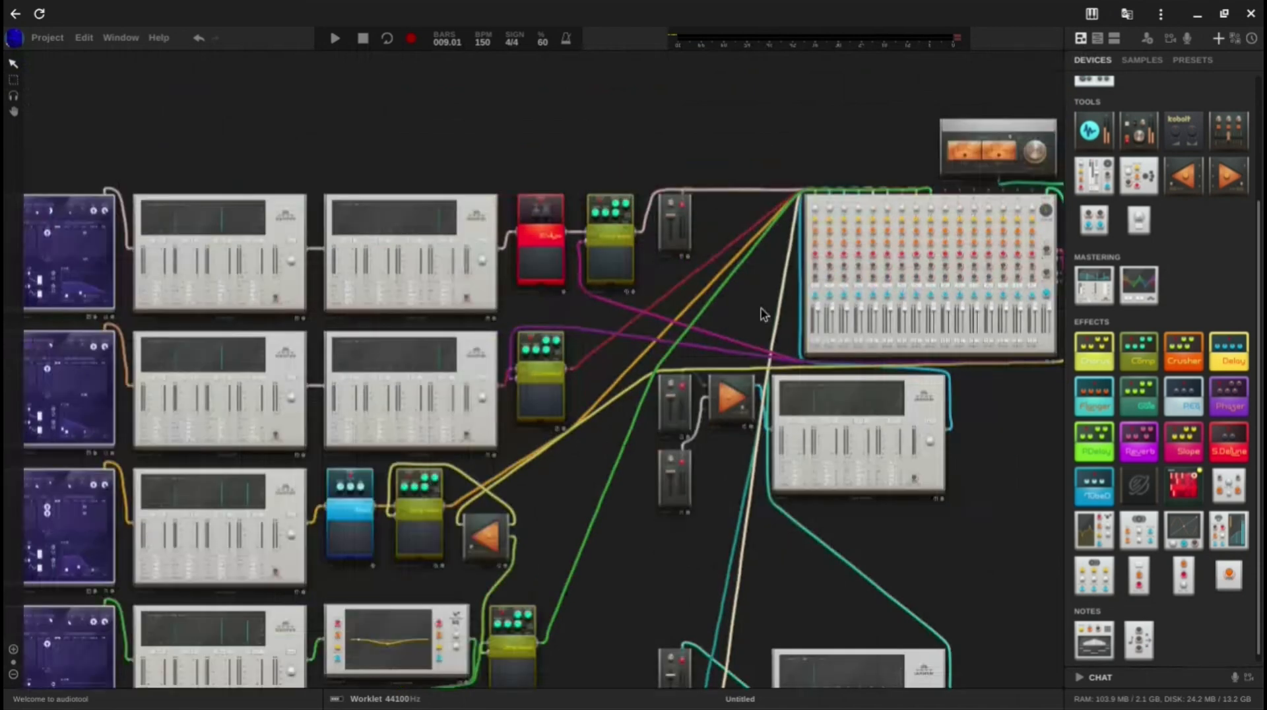
left_click(1140, 60)
left_click(1222, 99)
type("vocal")
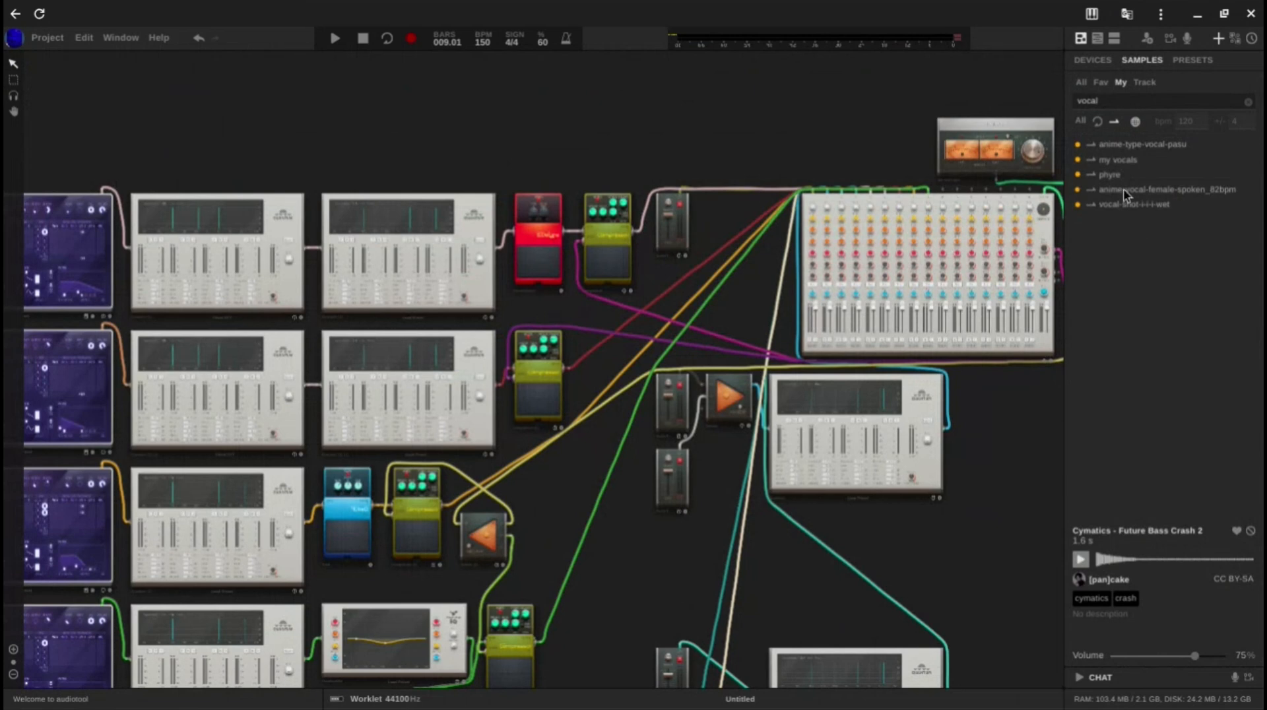
Step: Replace the sample search with "D min" and include all sample types
key("ctrl+a")
key("BackSpace")
type("D min")
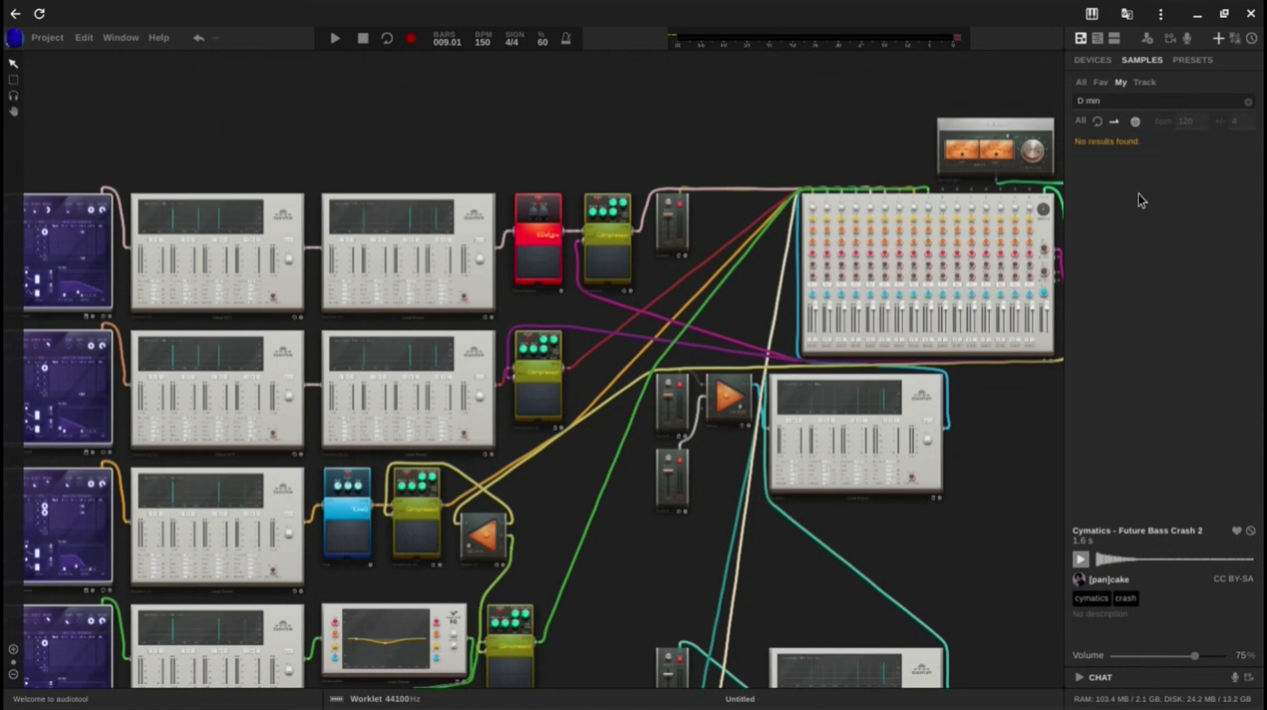
key("BackSpace")
left_click(1098, 123)
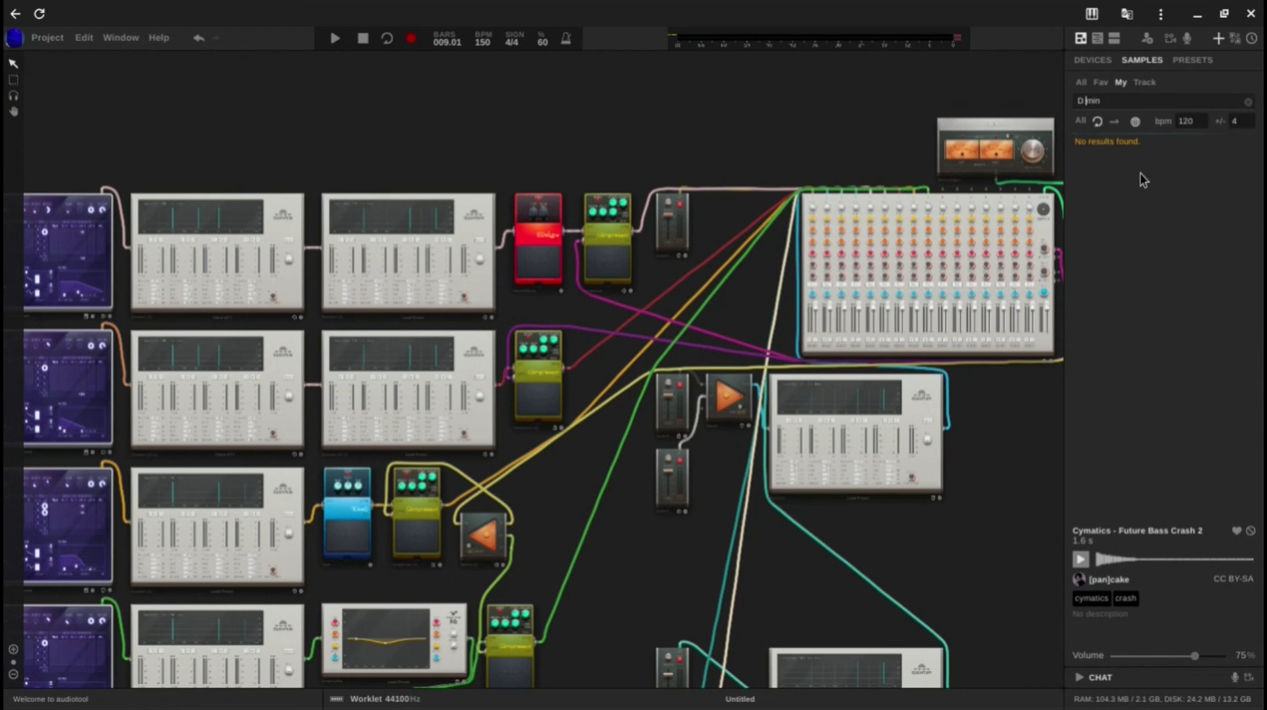
left_click(1081, 121)
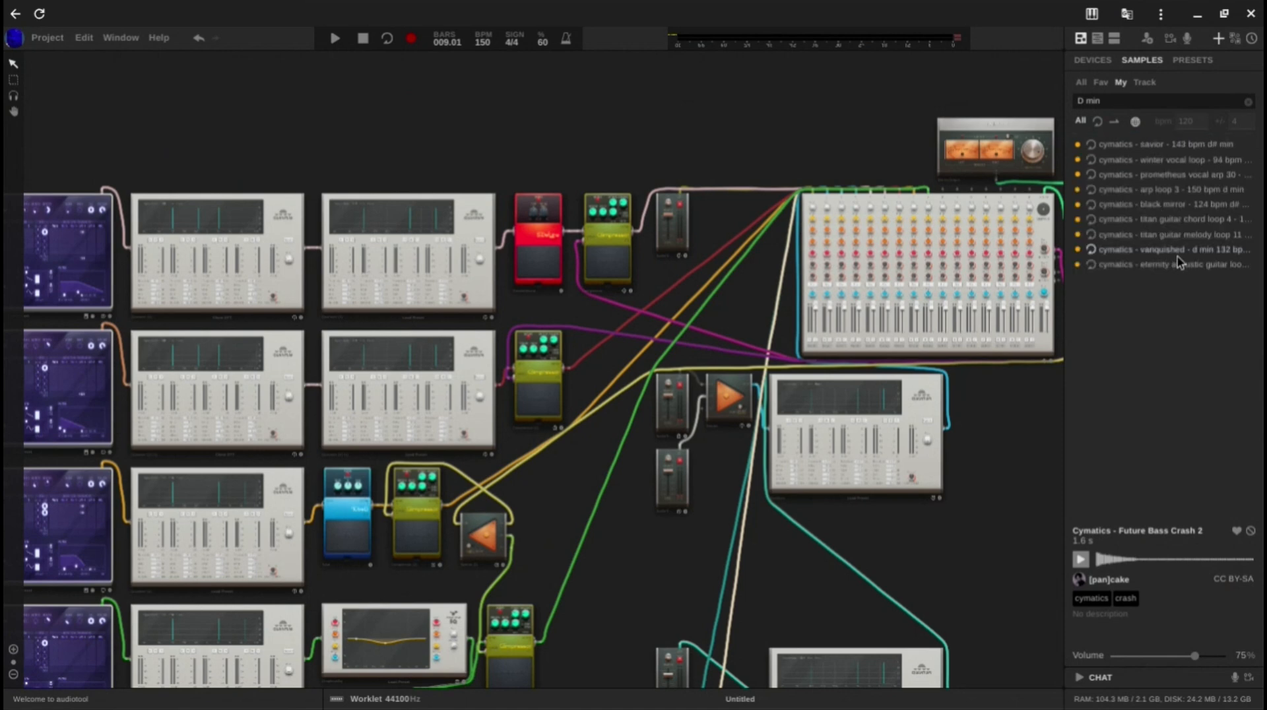
Step: Preview the D minor loops Vanquished, Titan Guitar Melody Loop 11, Titan Guitar Chord Loop 4 and Black Mirror
left_click(1169, 249)
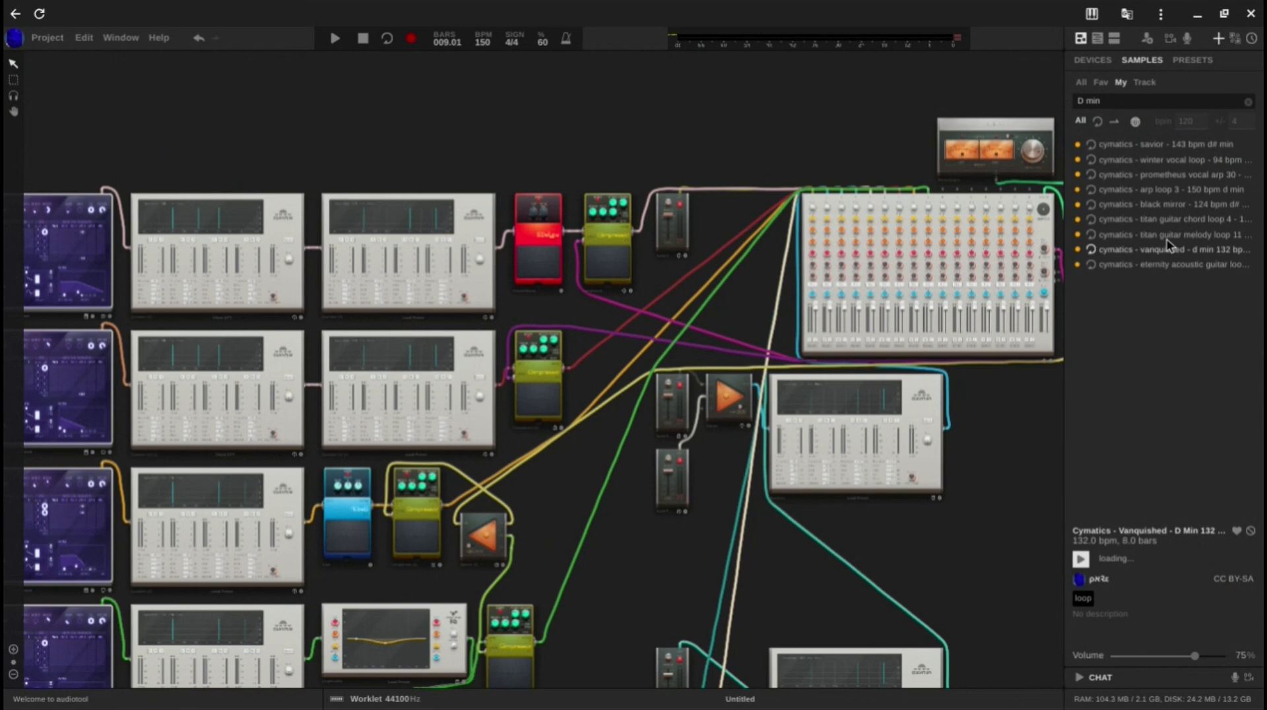
left_click(1166, 234)
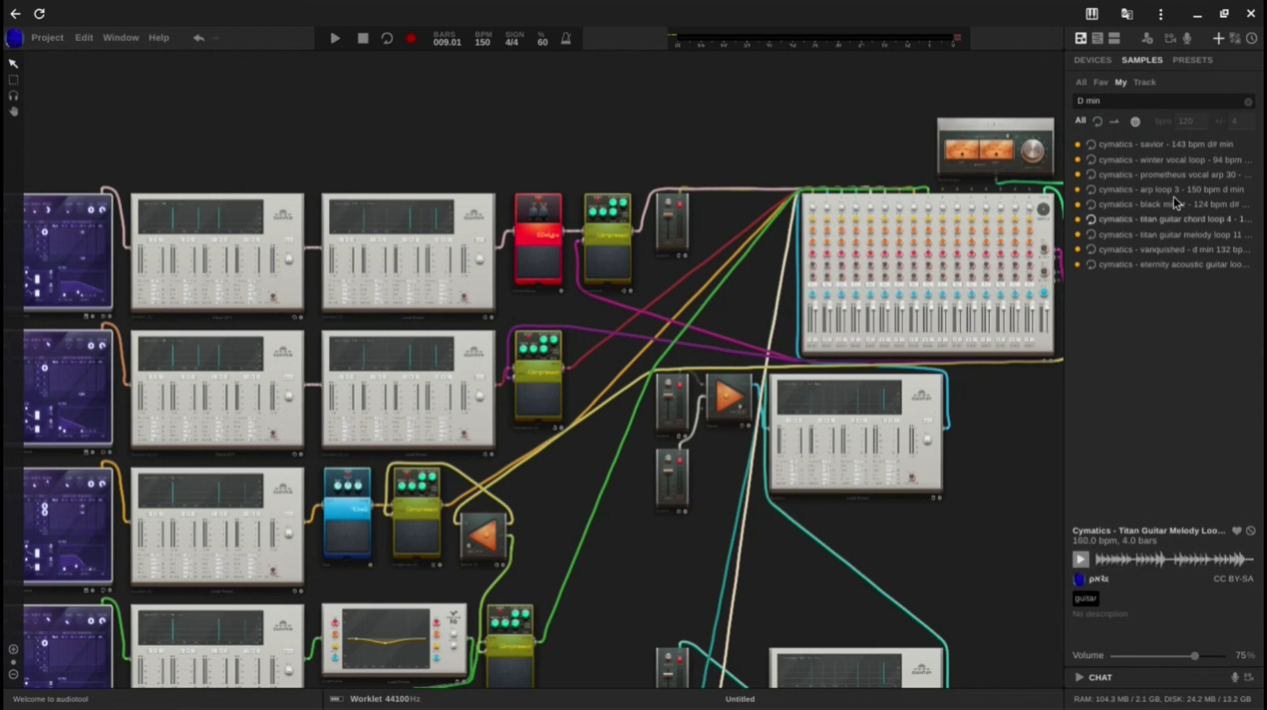
left_click(1159, 213)
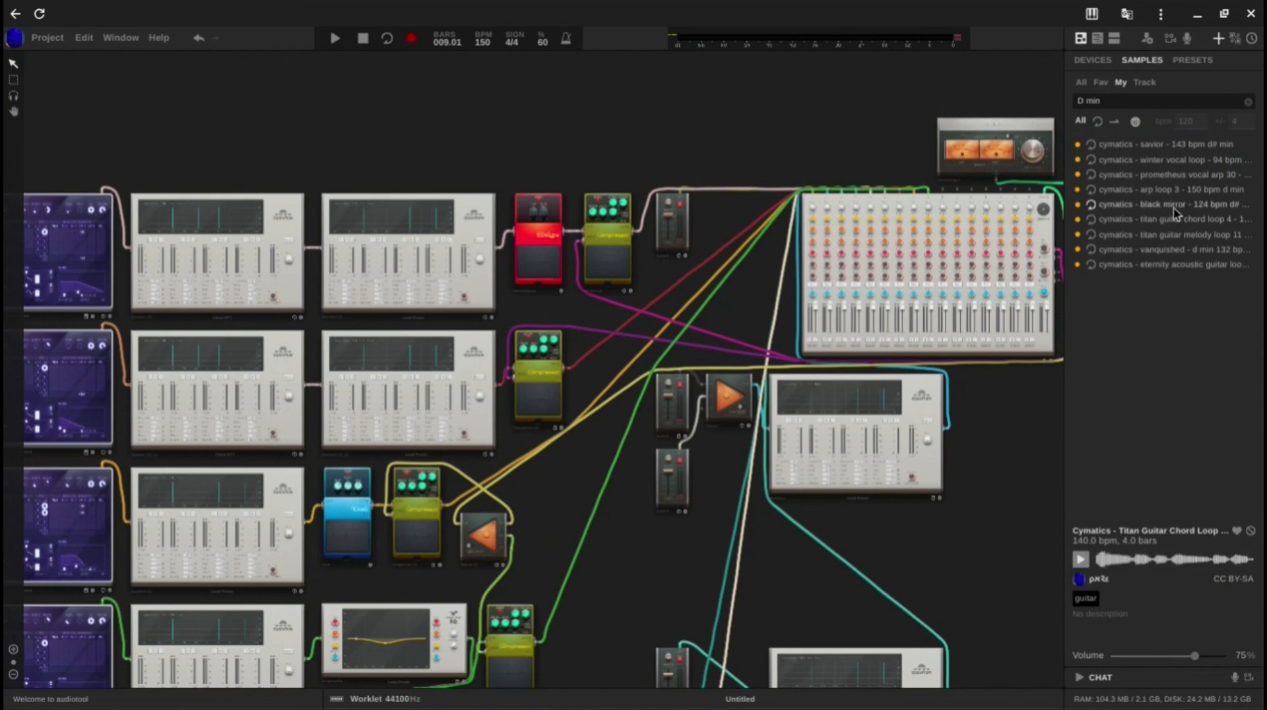
left_click(1172, 205)
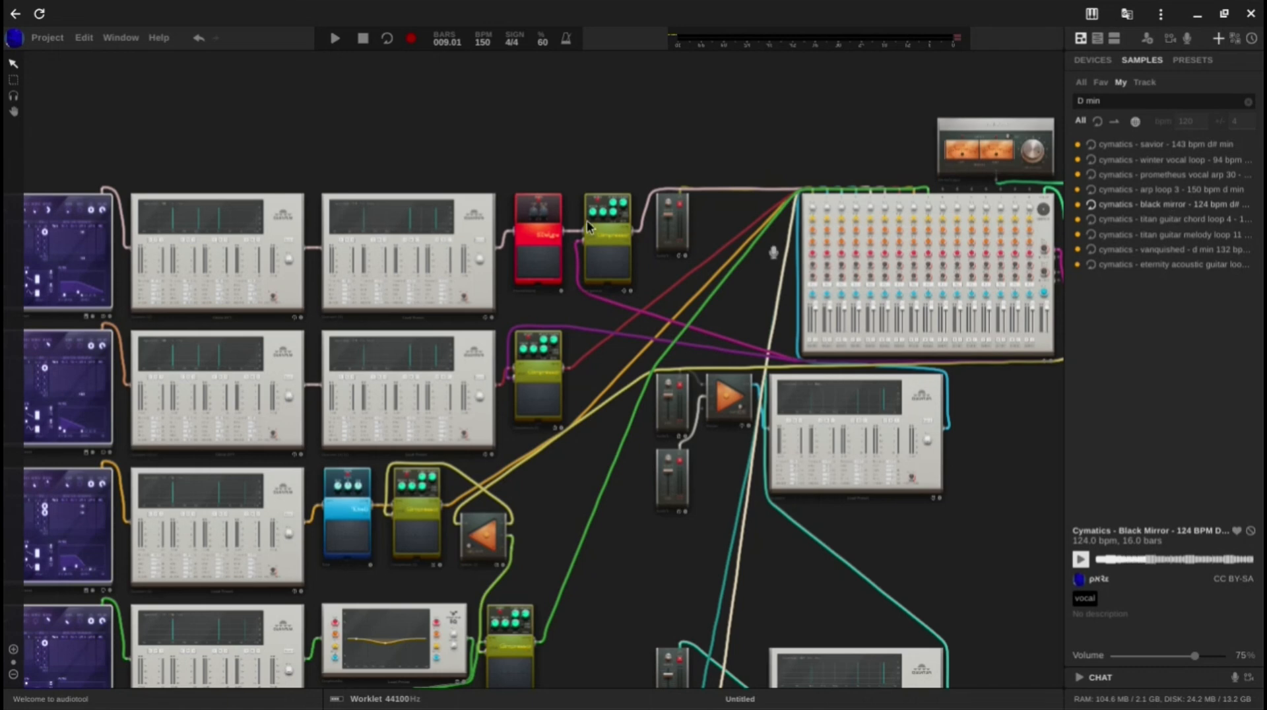
scroll(589, 225, "down", 5)
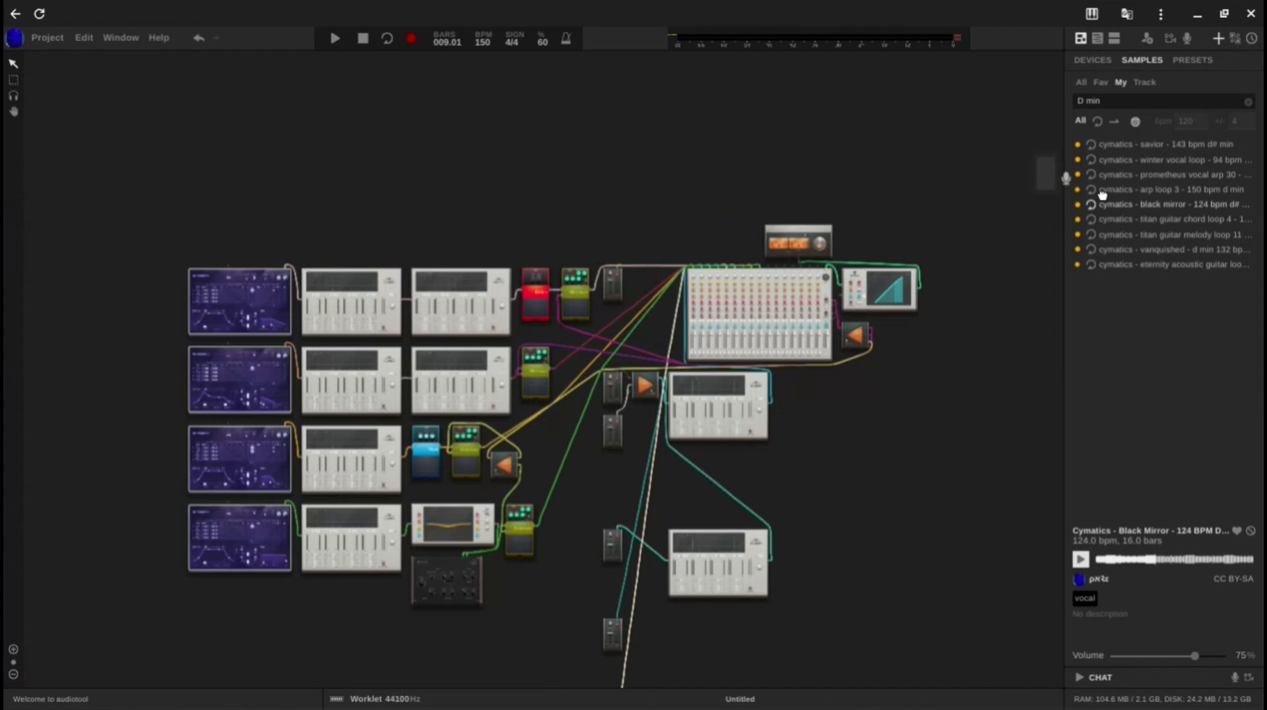
left_click_drag(1102, 194, 1115, 198)
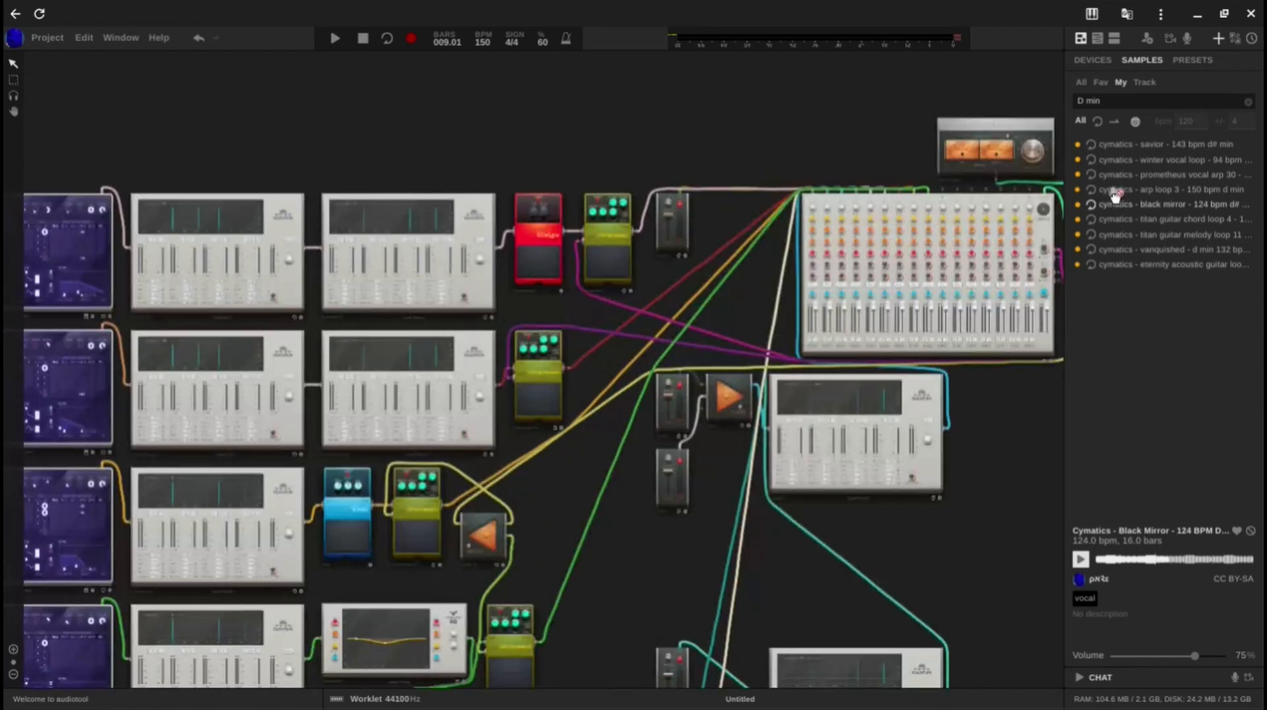
left_click_drag(1115, 198, 1130, 193)
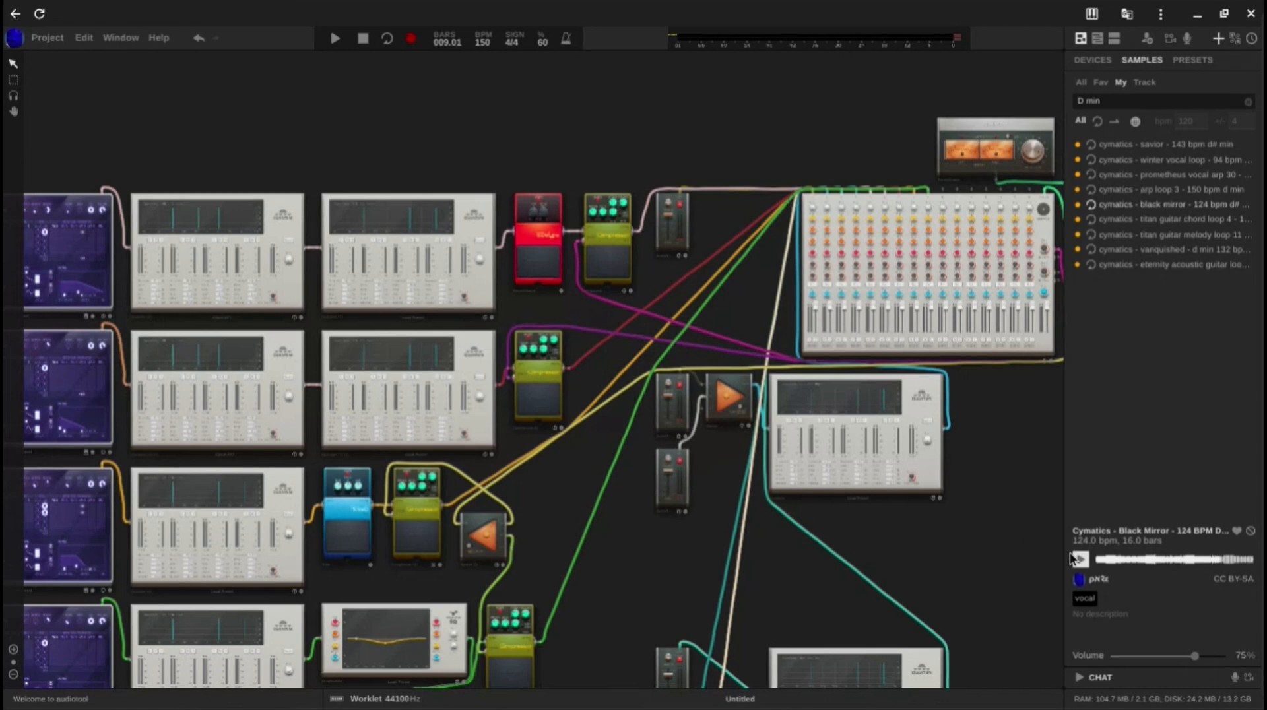
scroll(951, 553, "down", 5)
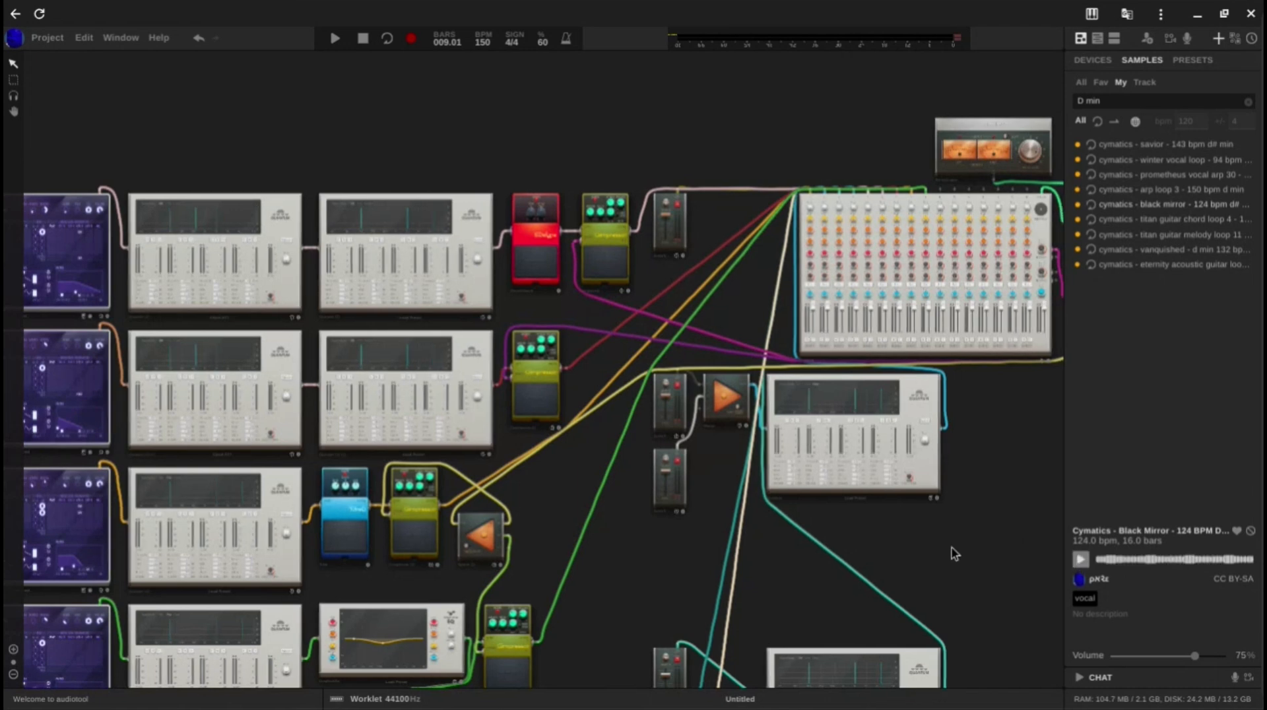